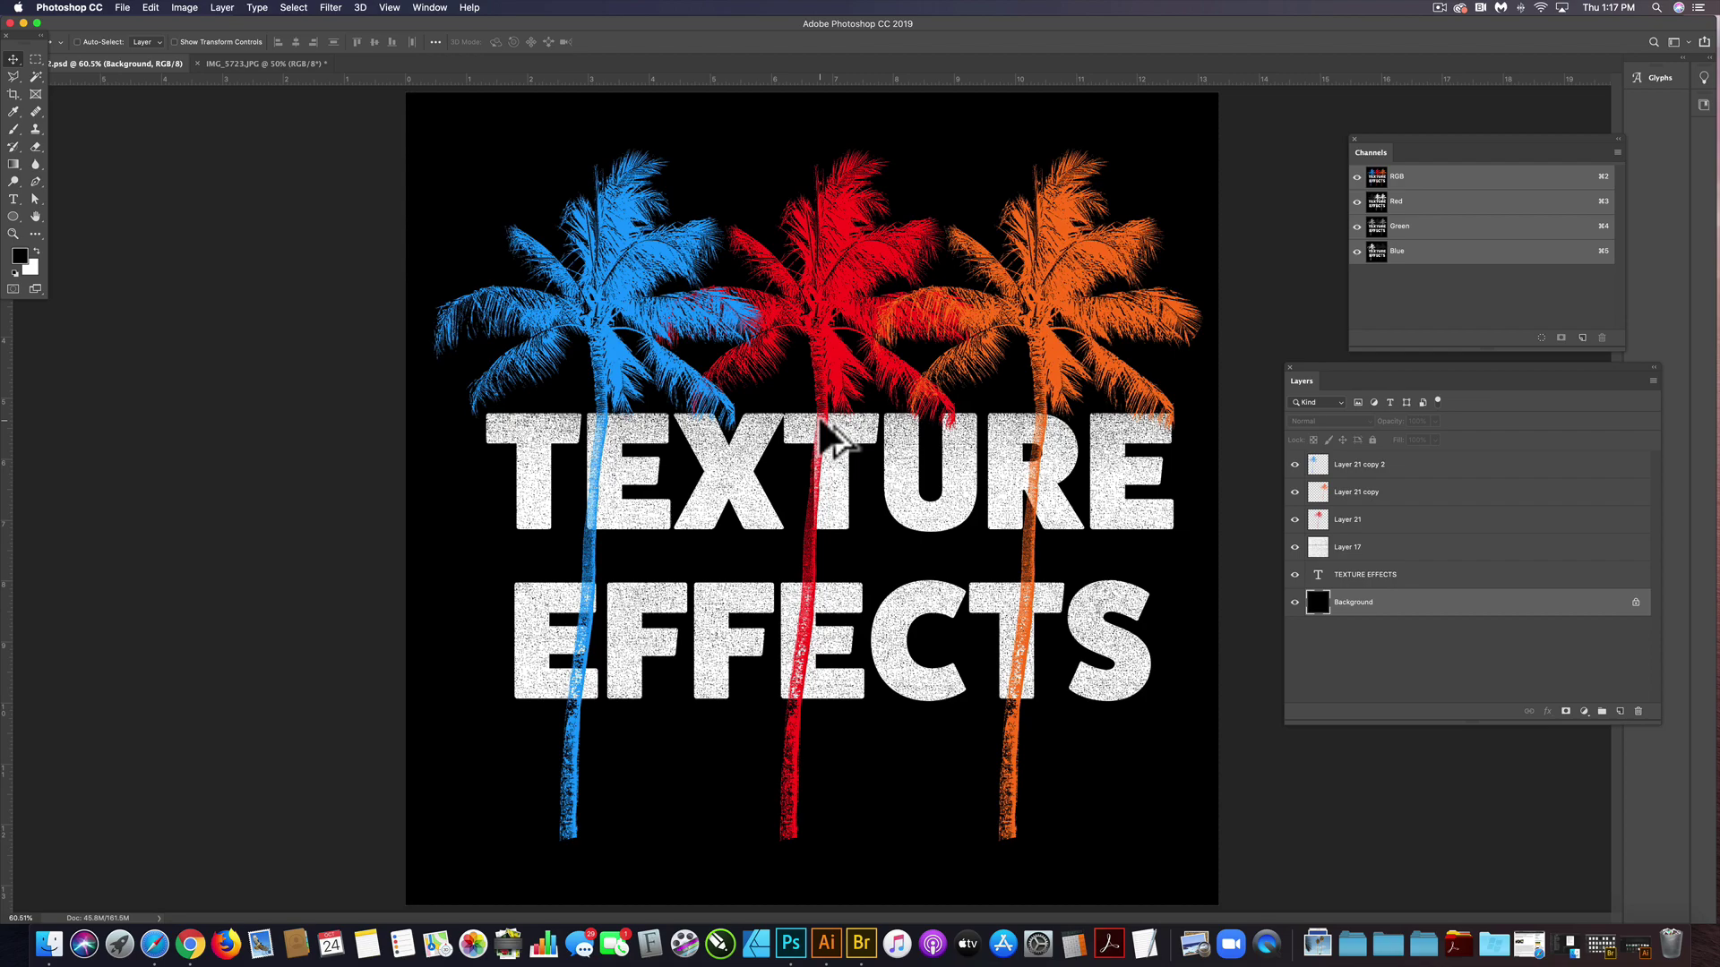
Hide the palm layers (Layer 21, Layer 21 copy, Layer 21 copy 2) and the Layer 17 noise texture.
{"action": "scroll", "coordinate": [822, 422], "scroll_direction": "up", "scroll_amount": 10}
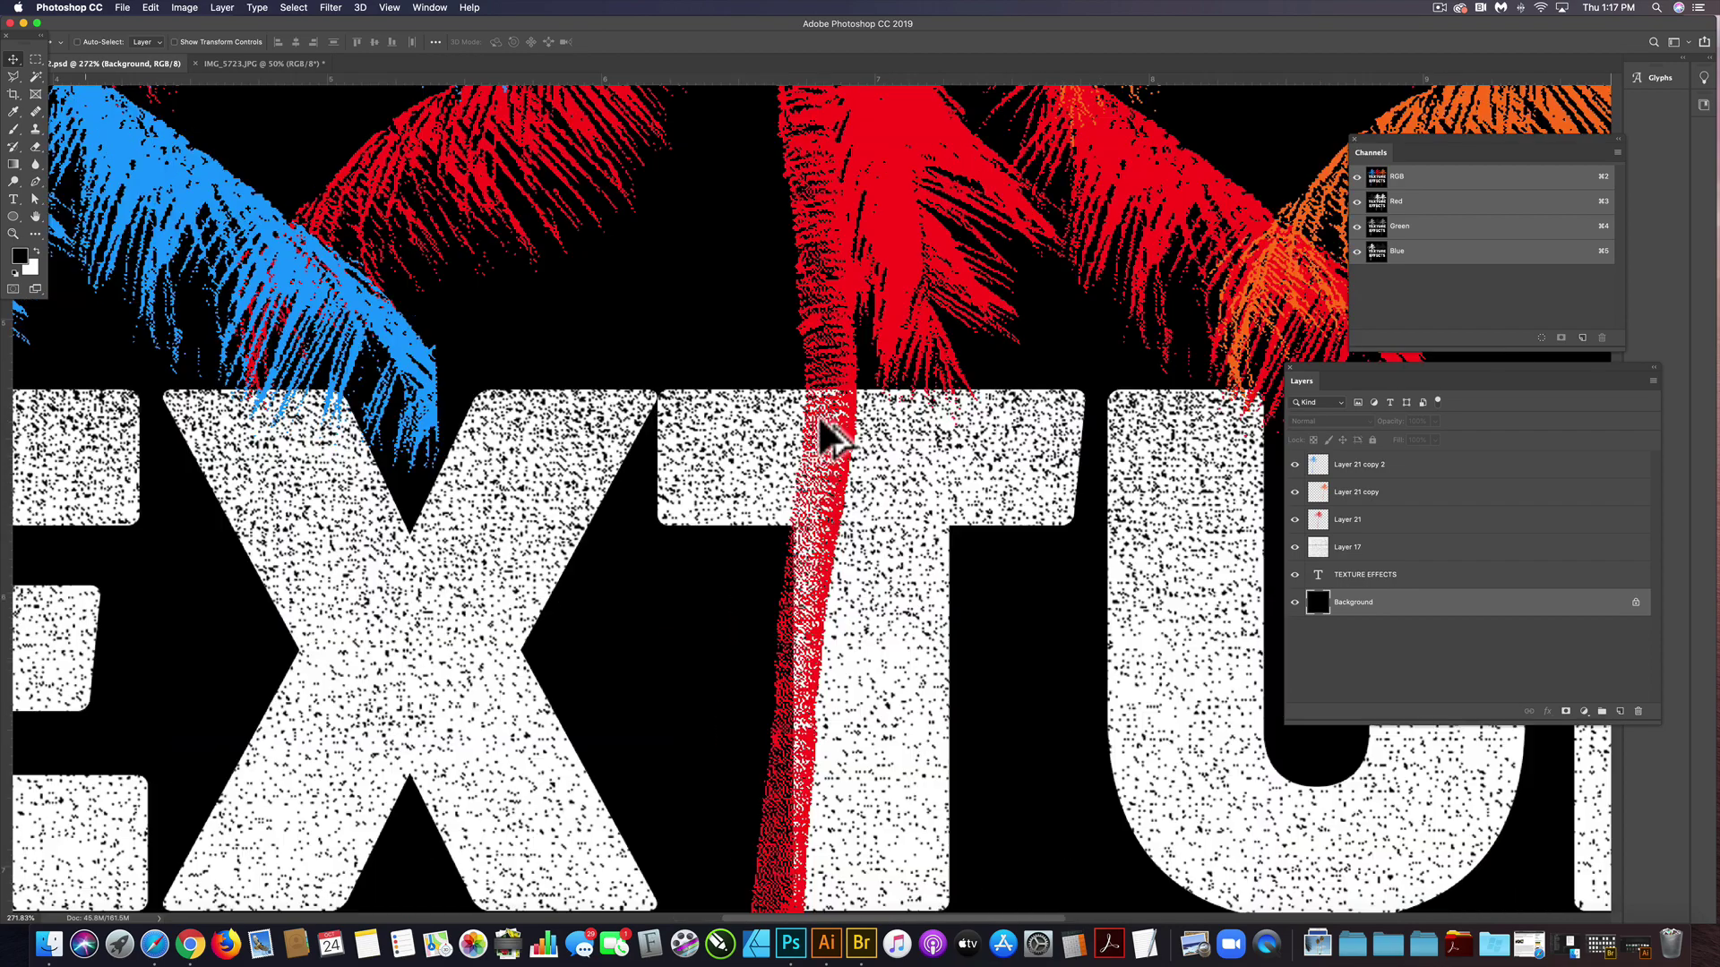
{"action": "scroll", "coordinate": [784, 582], "scroll_direction": "down", "scroll_amount": 5}
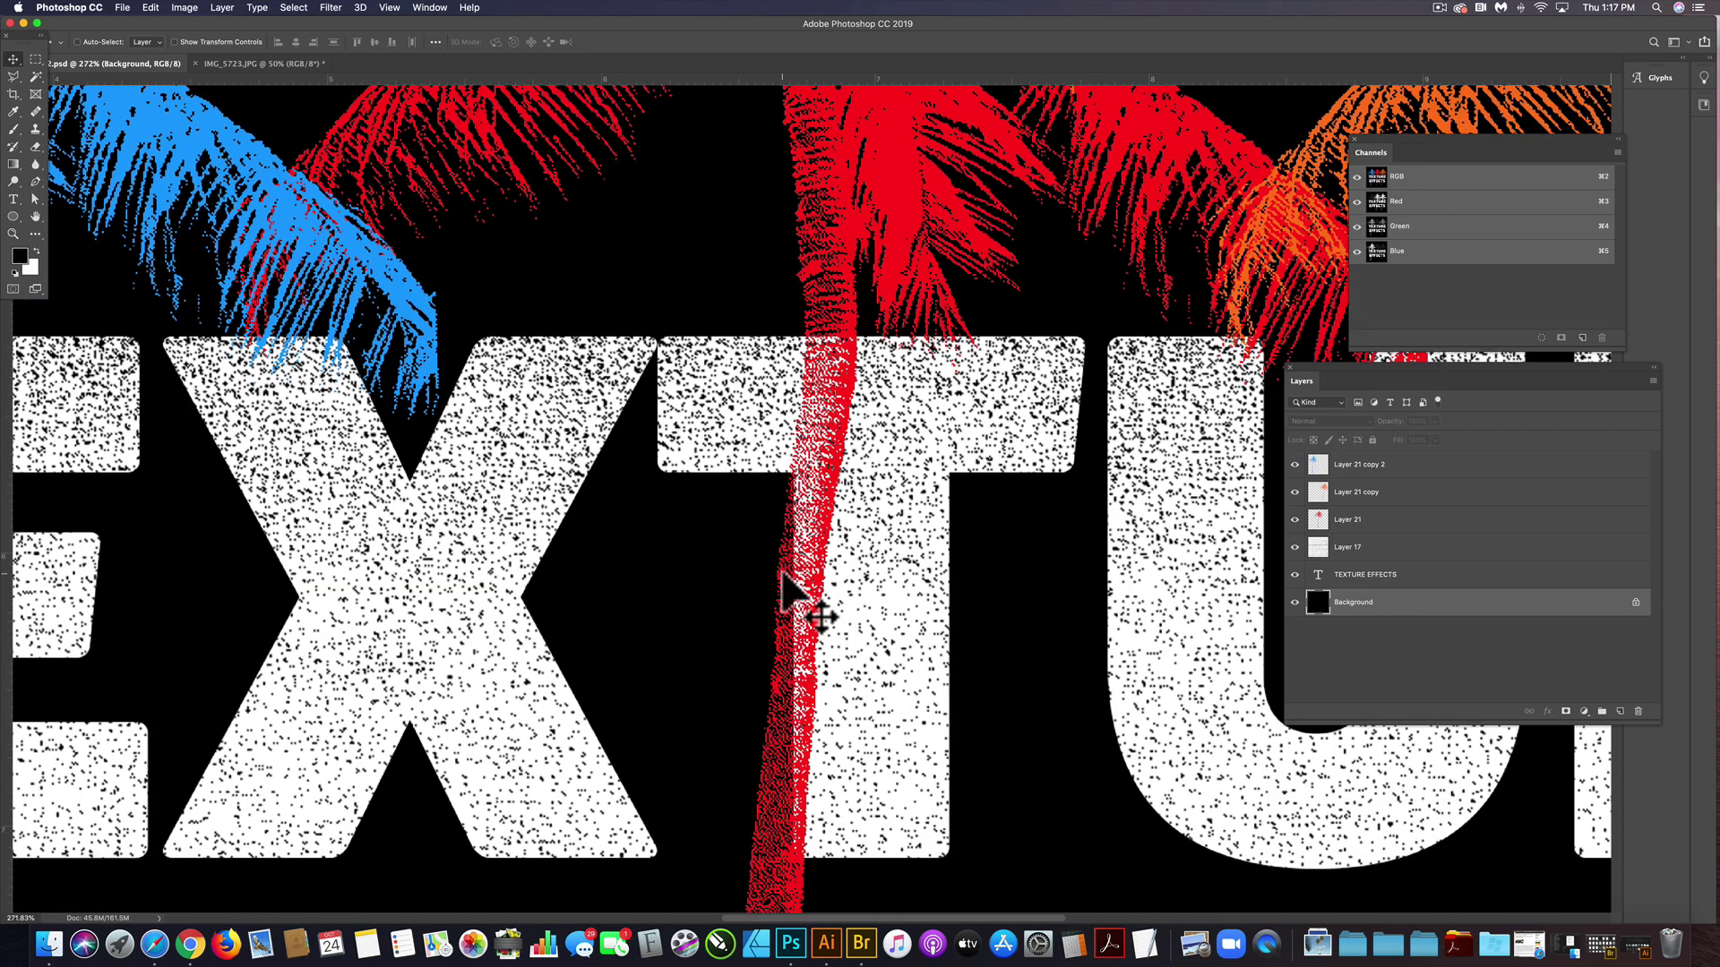
{"action": "scroll", "coordinate": [782, 577], "scroll_direction": "down", "scroll_amount": 2}
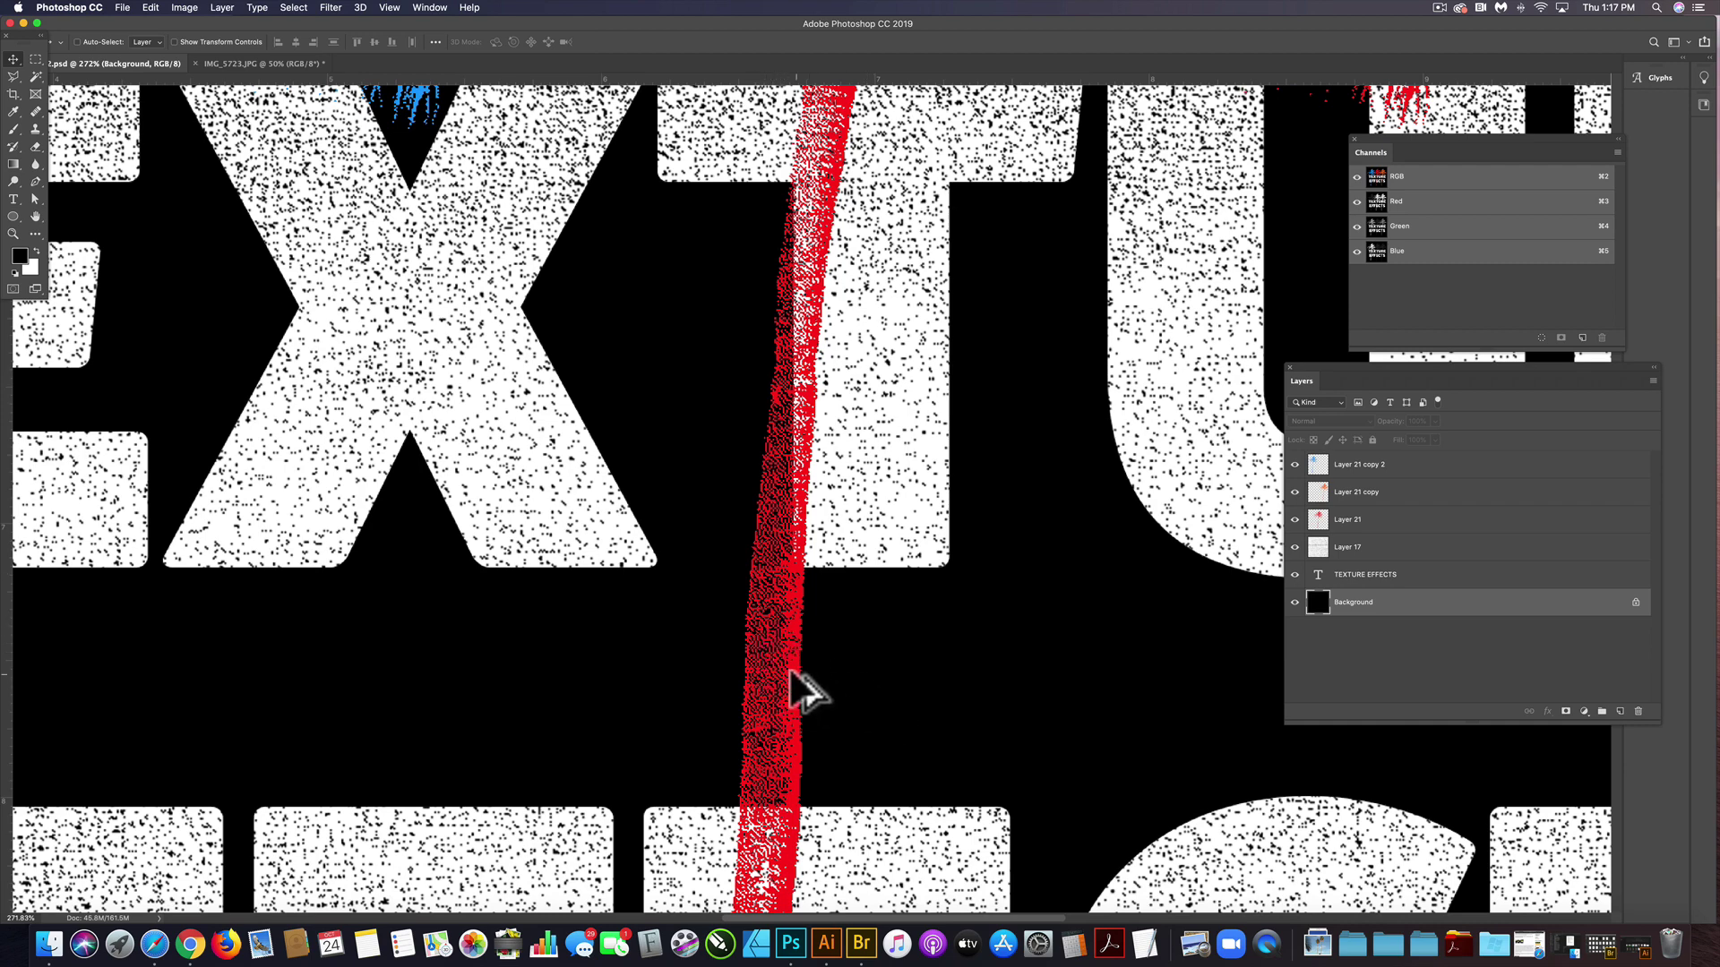
{"action": "scroll", "coordinate": [791, 681], "scroll_direction": "up", "scroll_amount": 4}
{"action": "scroll", "coordinate": [806, 690], "scroll_direction": "up", "scroll_amount": 5}
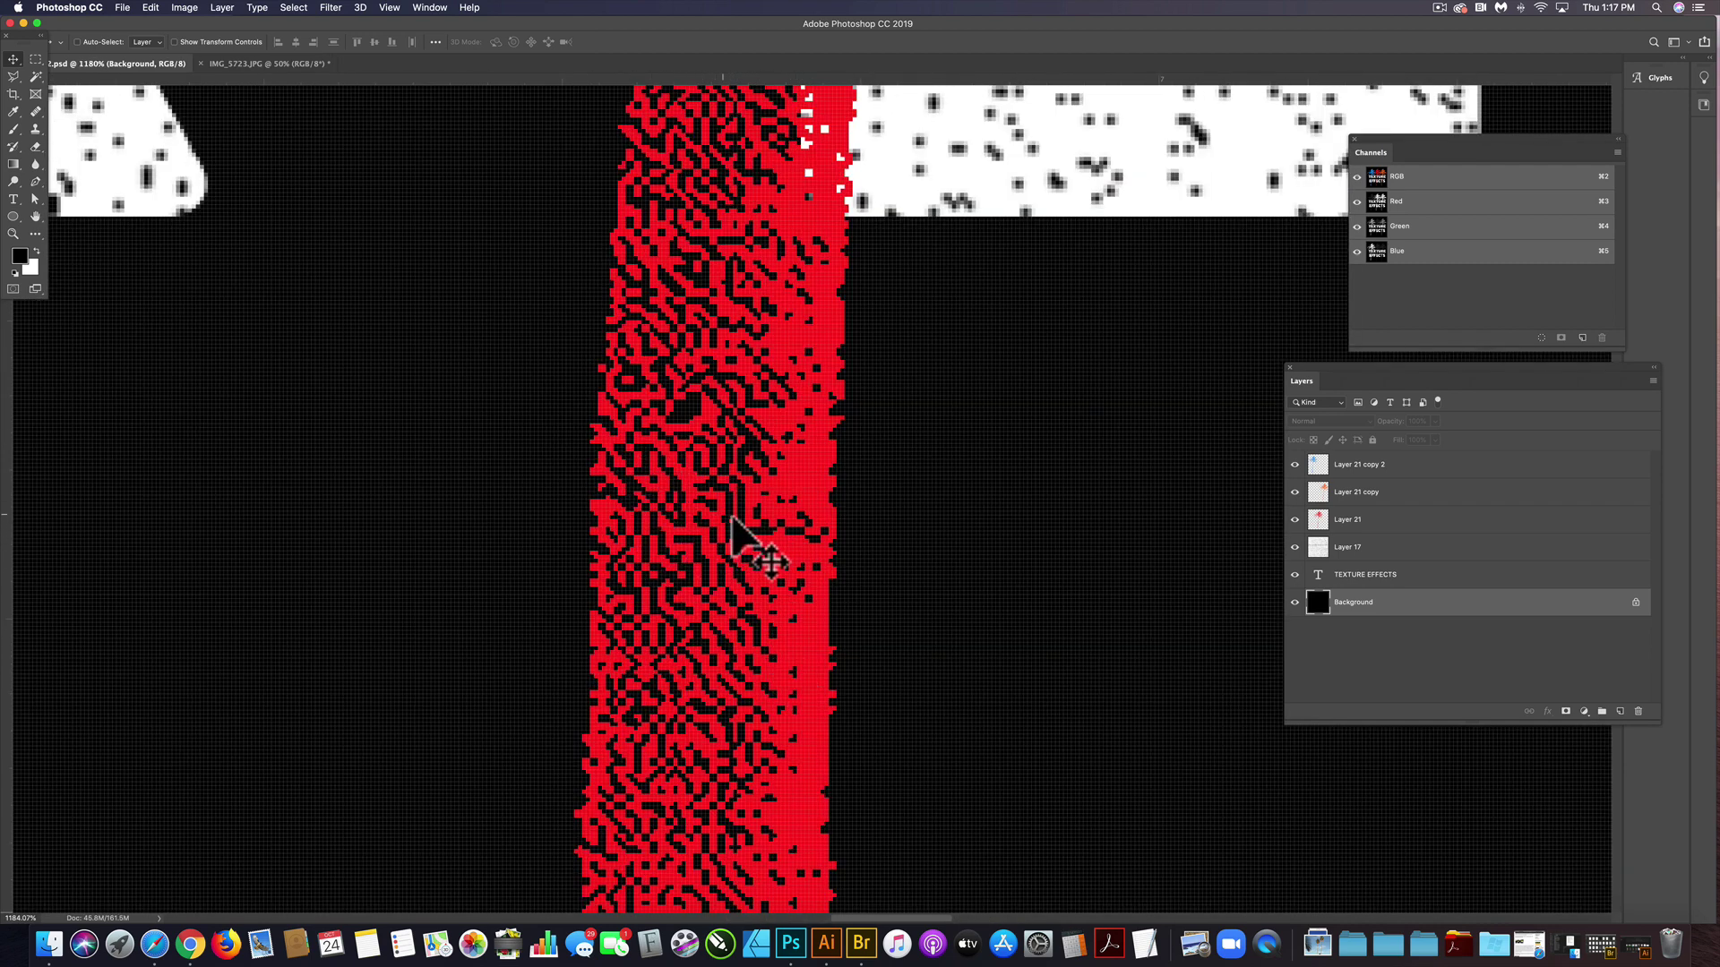
{"action": "scroll", "coordinate": [732, 518], "scroll_direction": "down", "scroll_amount": 8}
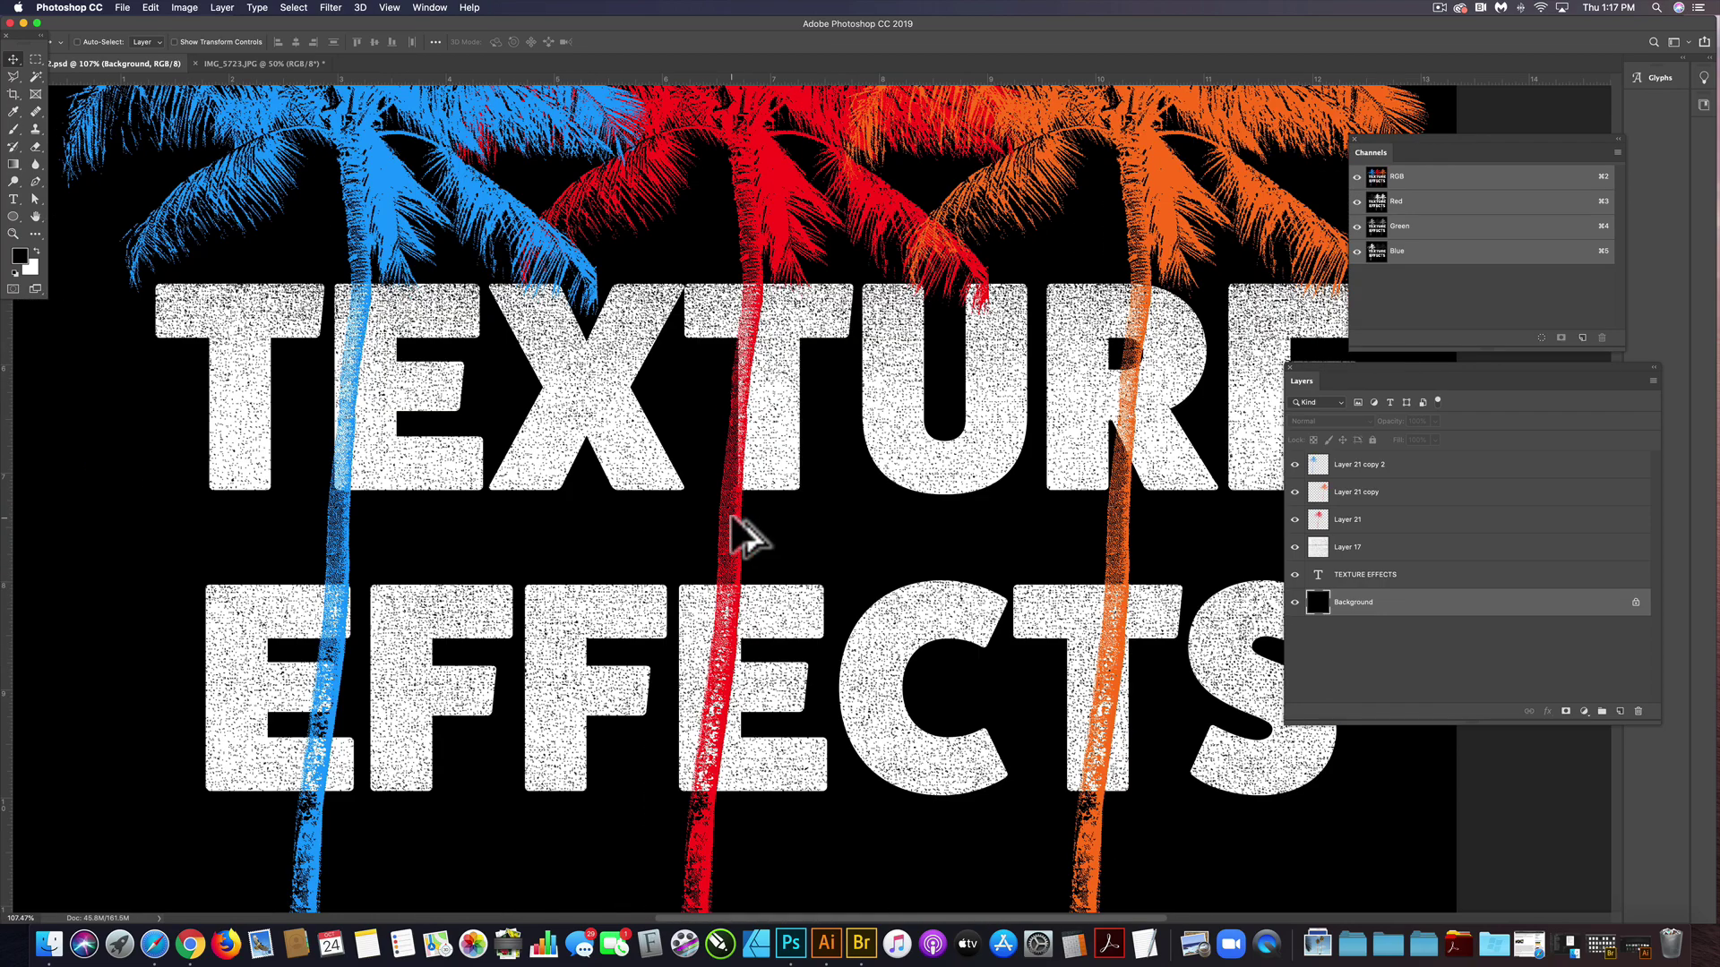
{"action": "scroll", "coordinate": [733, 519], "scroll_direction": "down", "scroll_amount": 4}
{"action": "scroll", "coordinate": [792, 497], "scroll_direction": "up", "scroll_amount": 2}
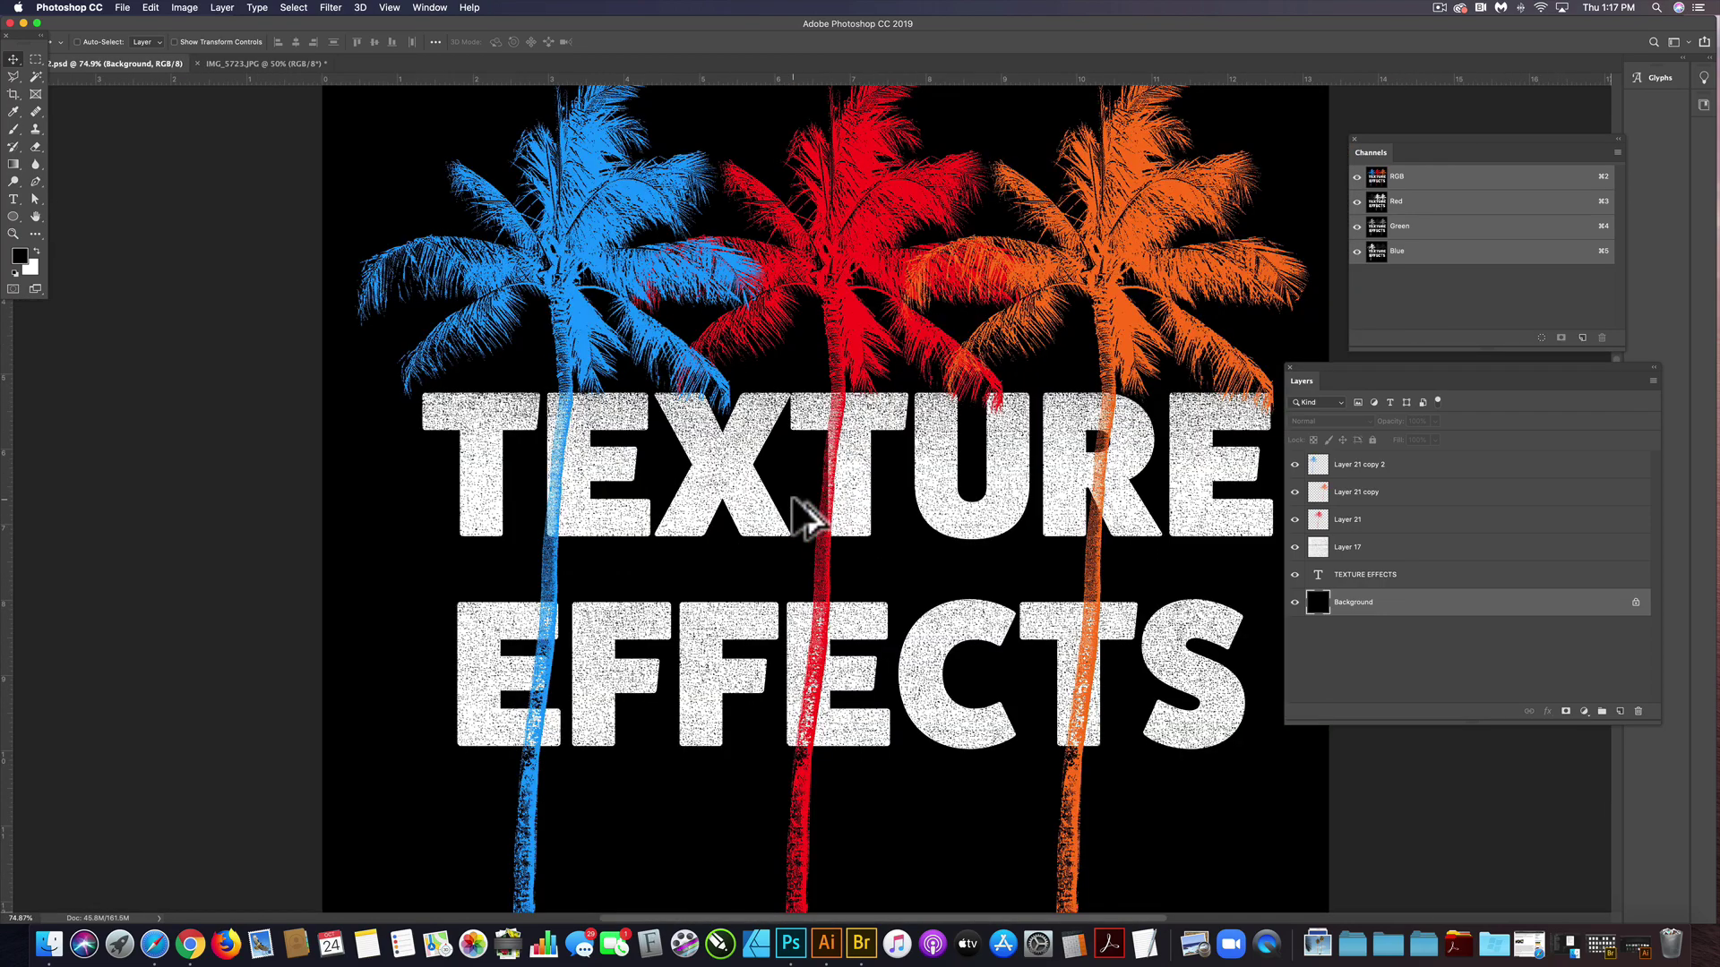
{"action": "scroll", "coordinate": [842, 527], "scroll_direction": "up", "scroll_amount": 2}
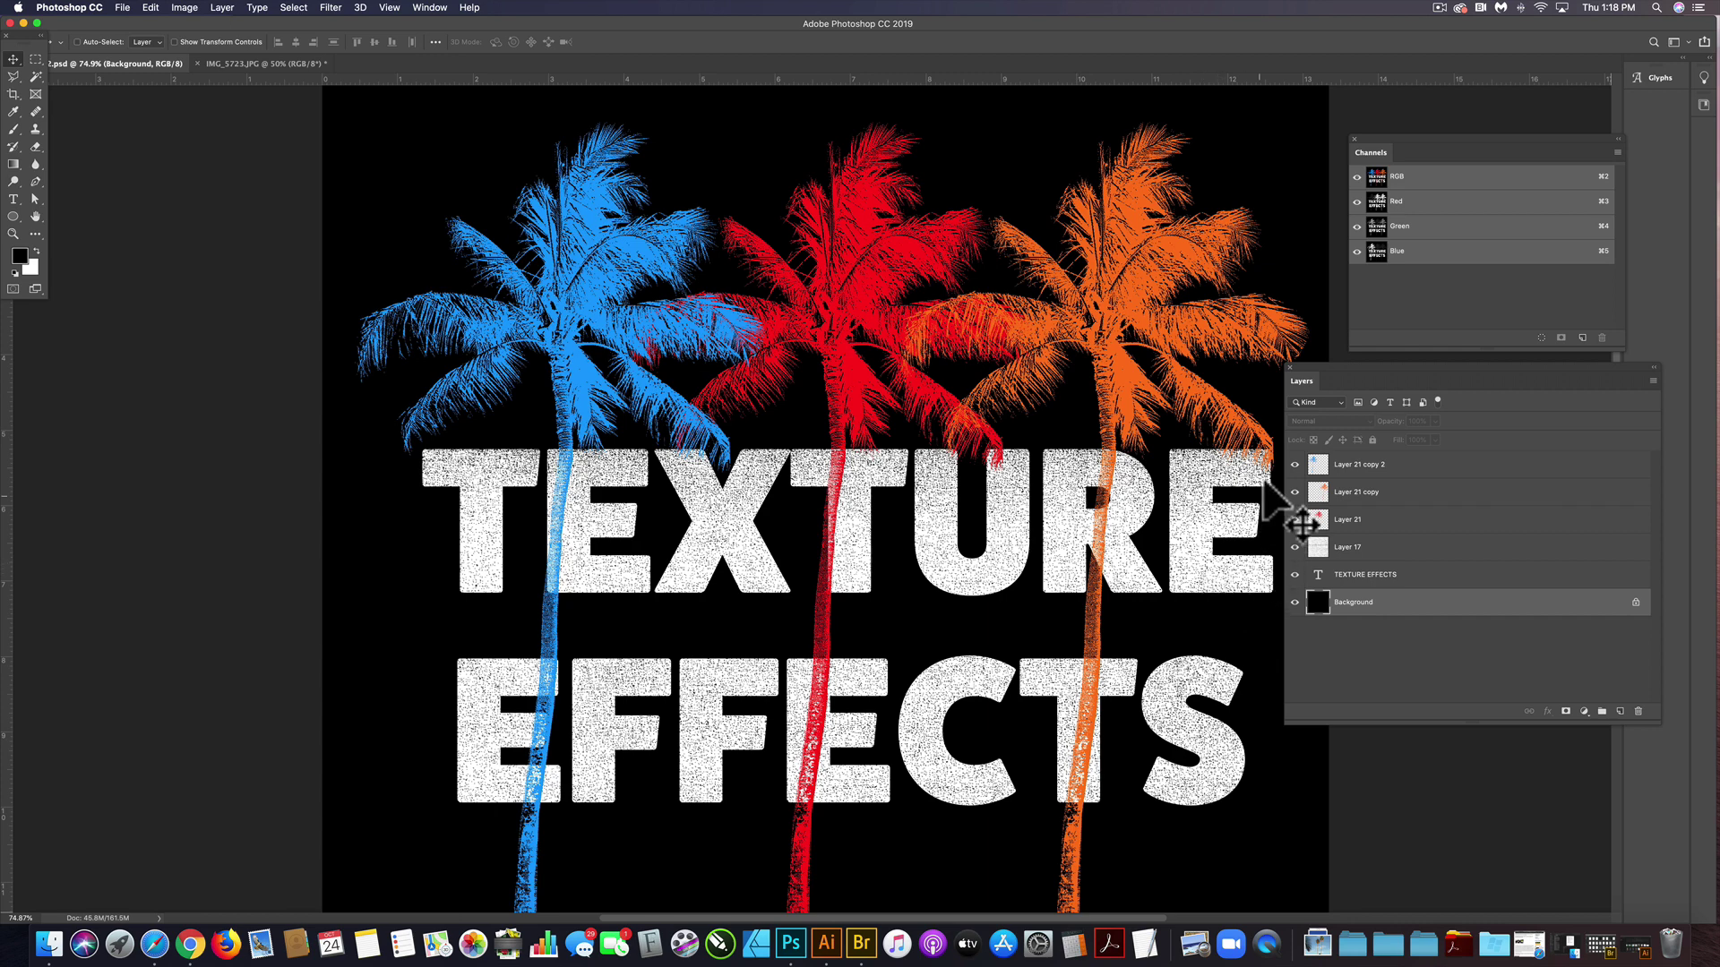
{"action": "left_click_drag", "start_coordinate": [1297, 470], "coordinate": [1297, 519]}
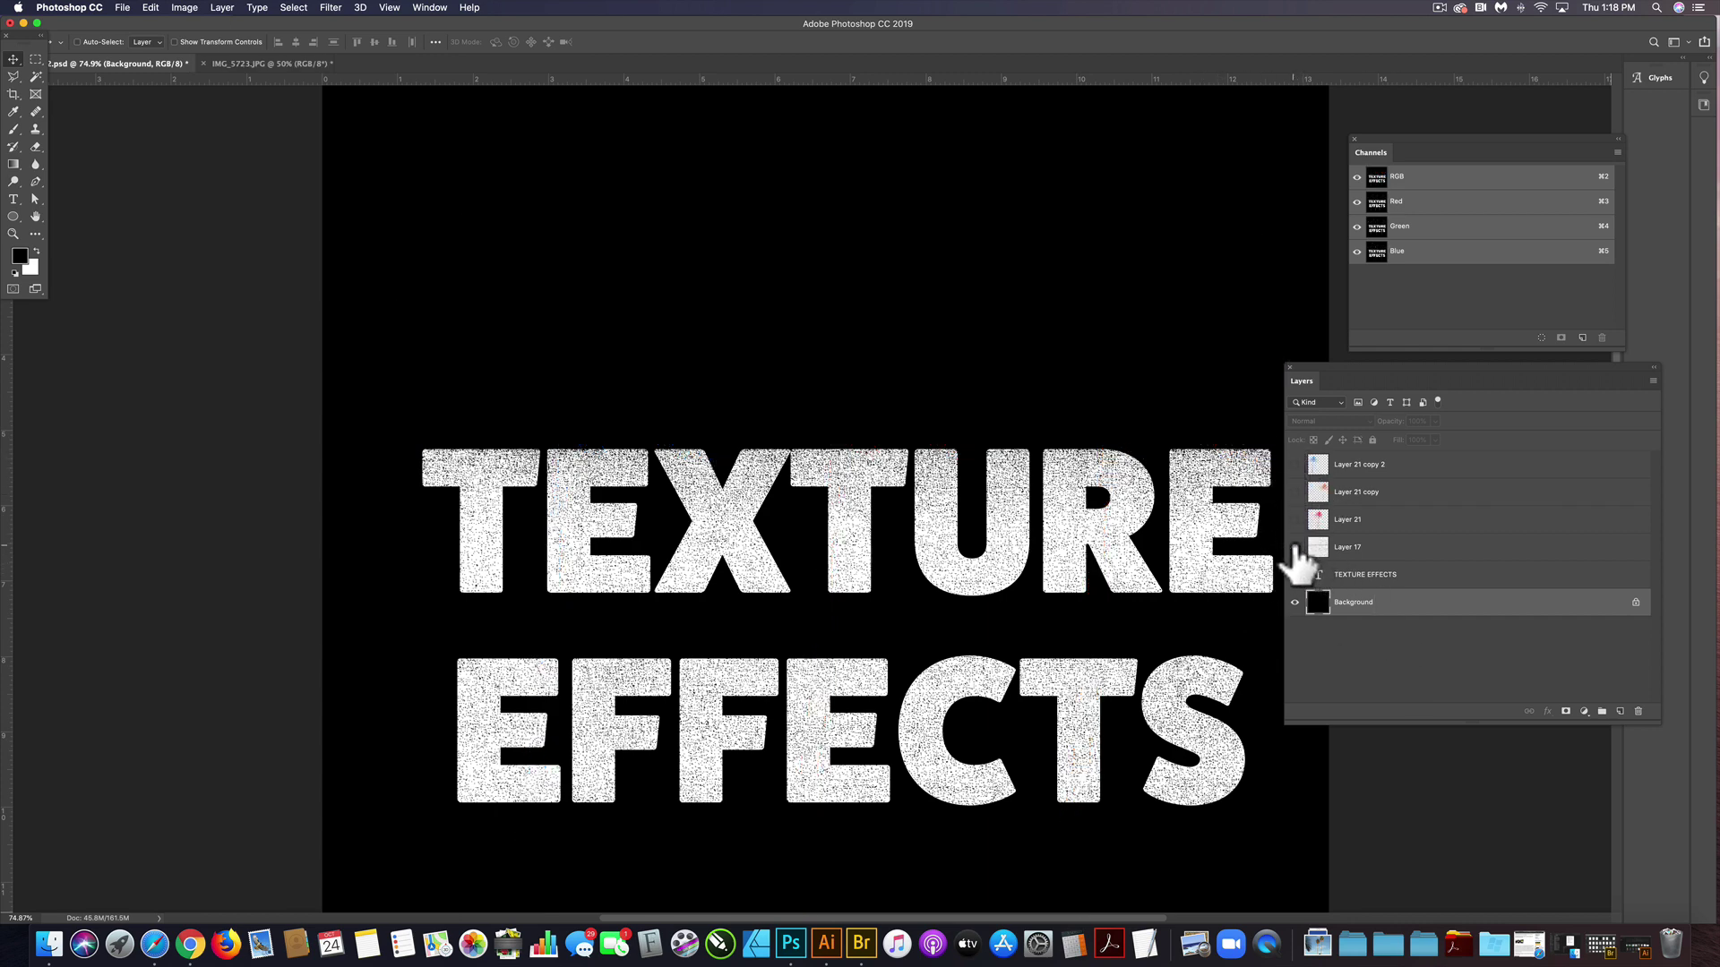
{"action": "left_click", "coordinate": [1295, 547]}
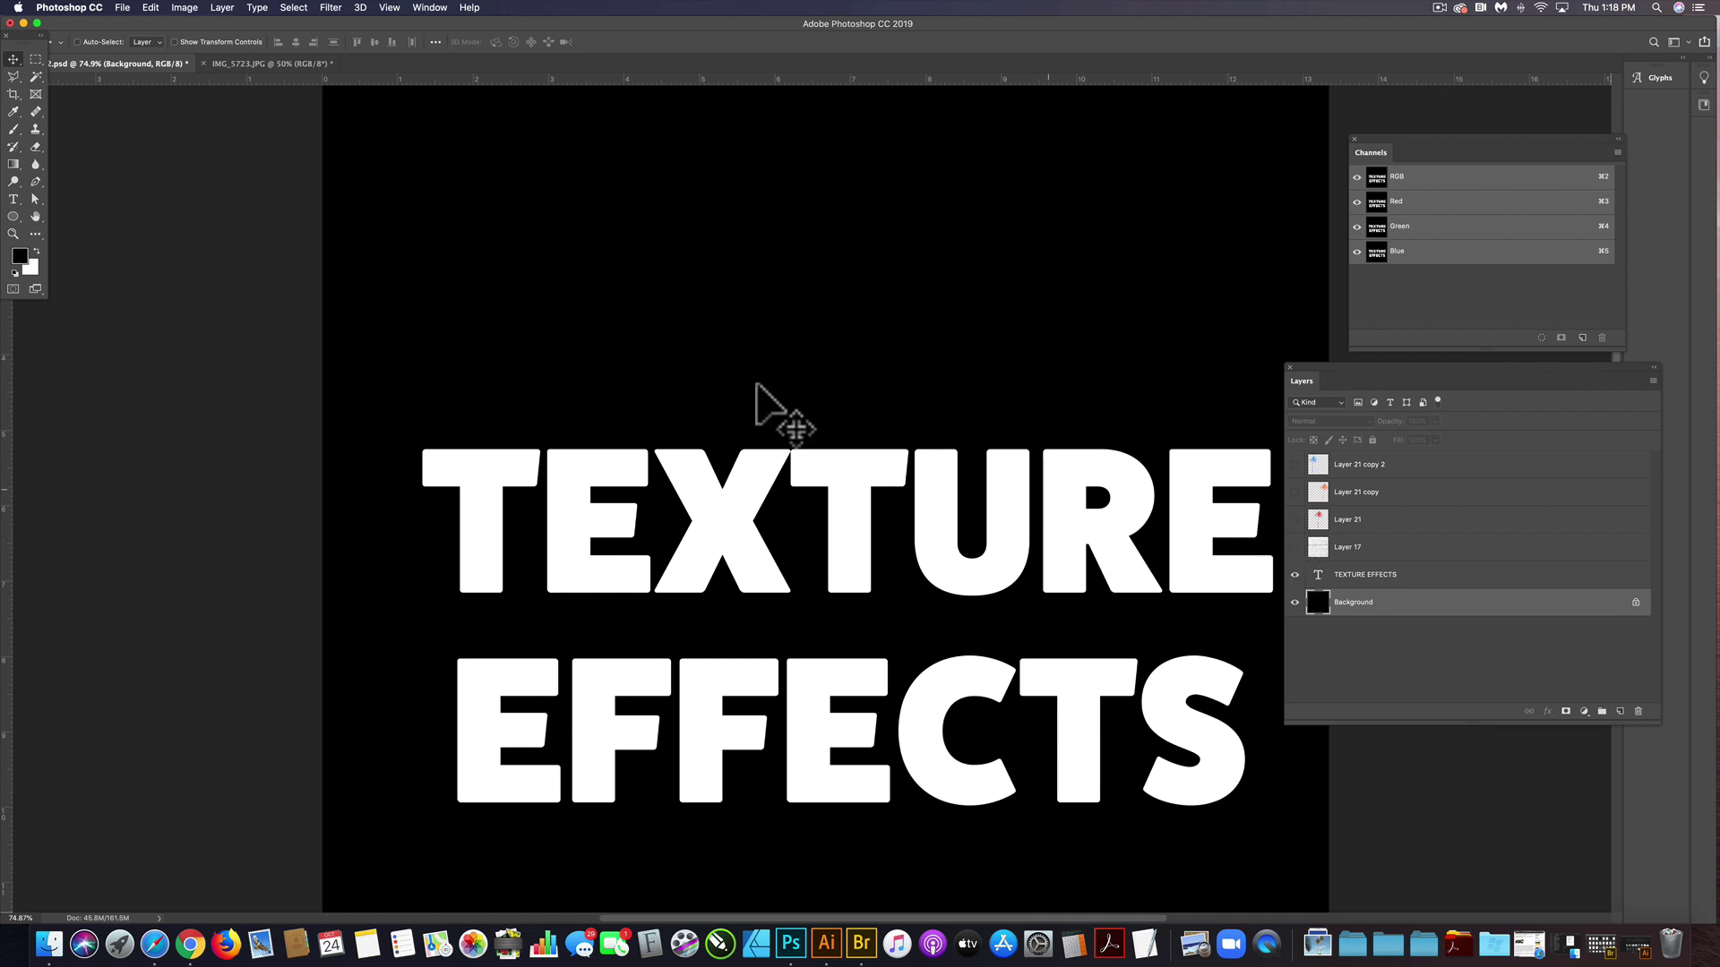
{"action": "scroll", "coordinate": [1021, 690], "scroll_direction": "down", "scroll_amount": 3}
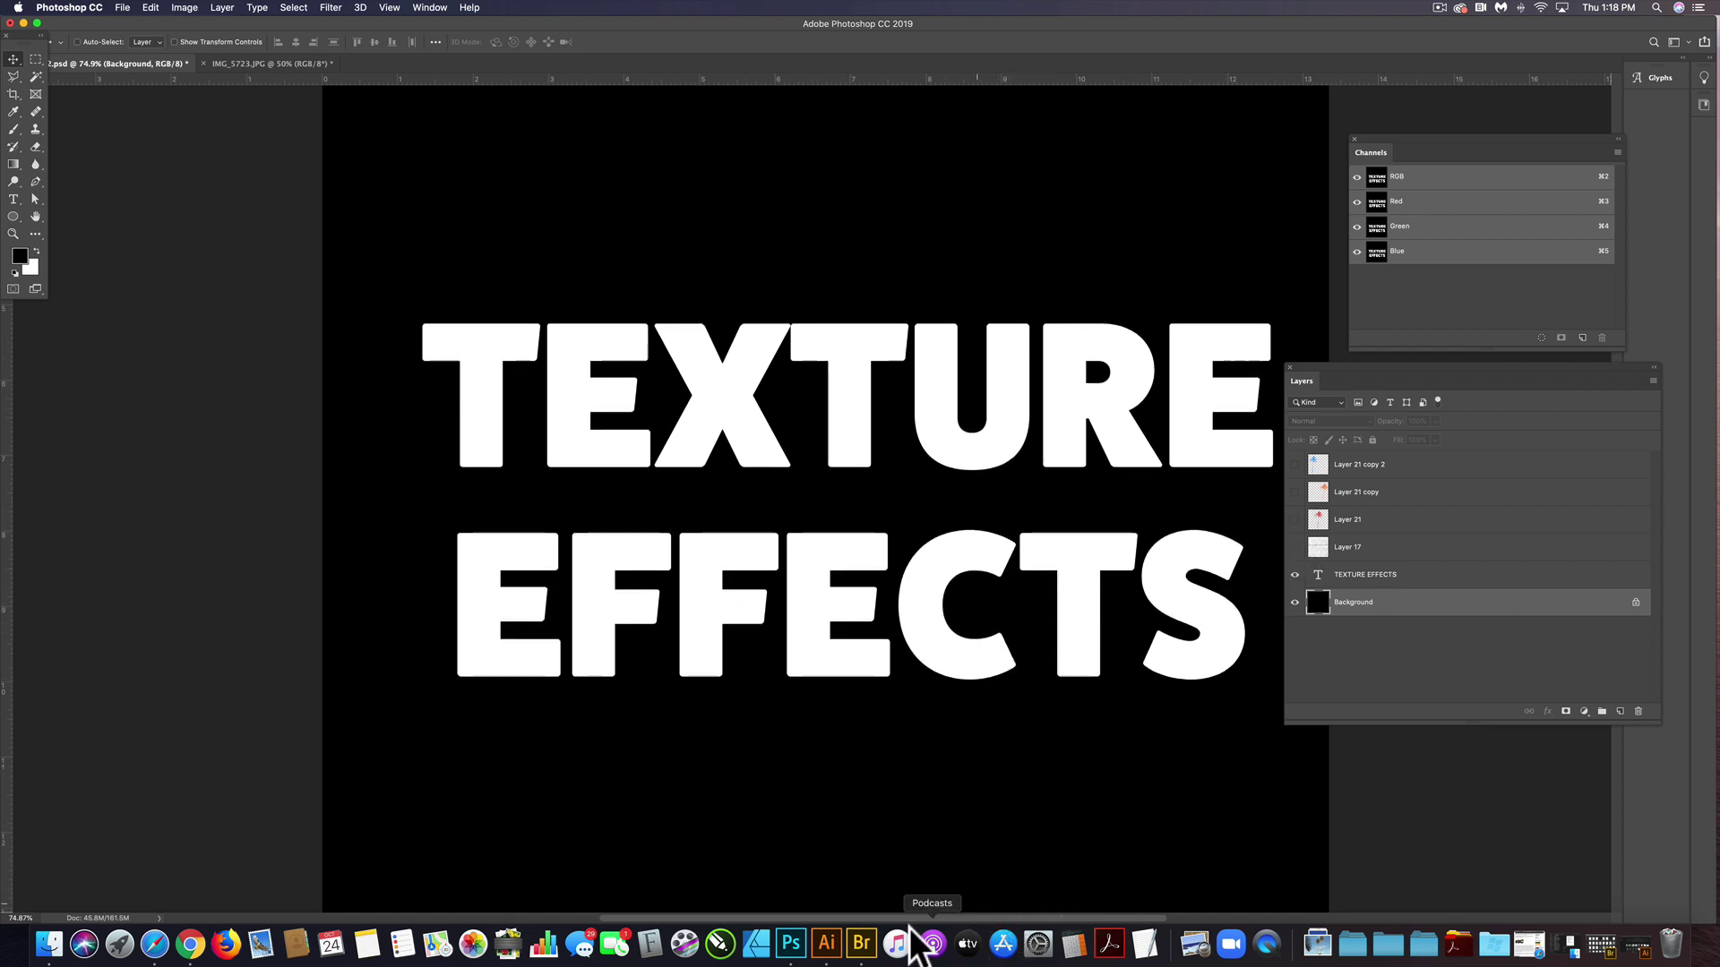
From Bridge's Bitmap Tiff folder, open Bad-Photocopy-Recycle-Bin-15.tif in Photoshop.
{"action": "left_click", "coordinate": [860, 947]}
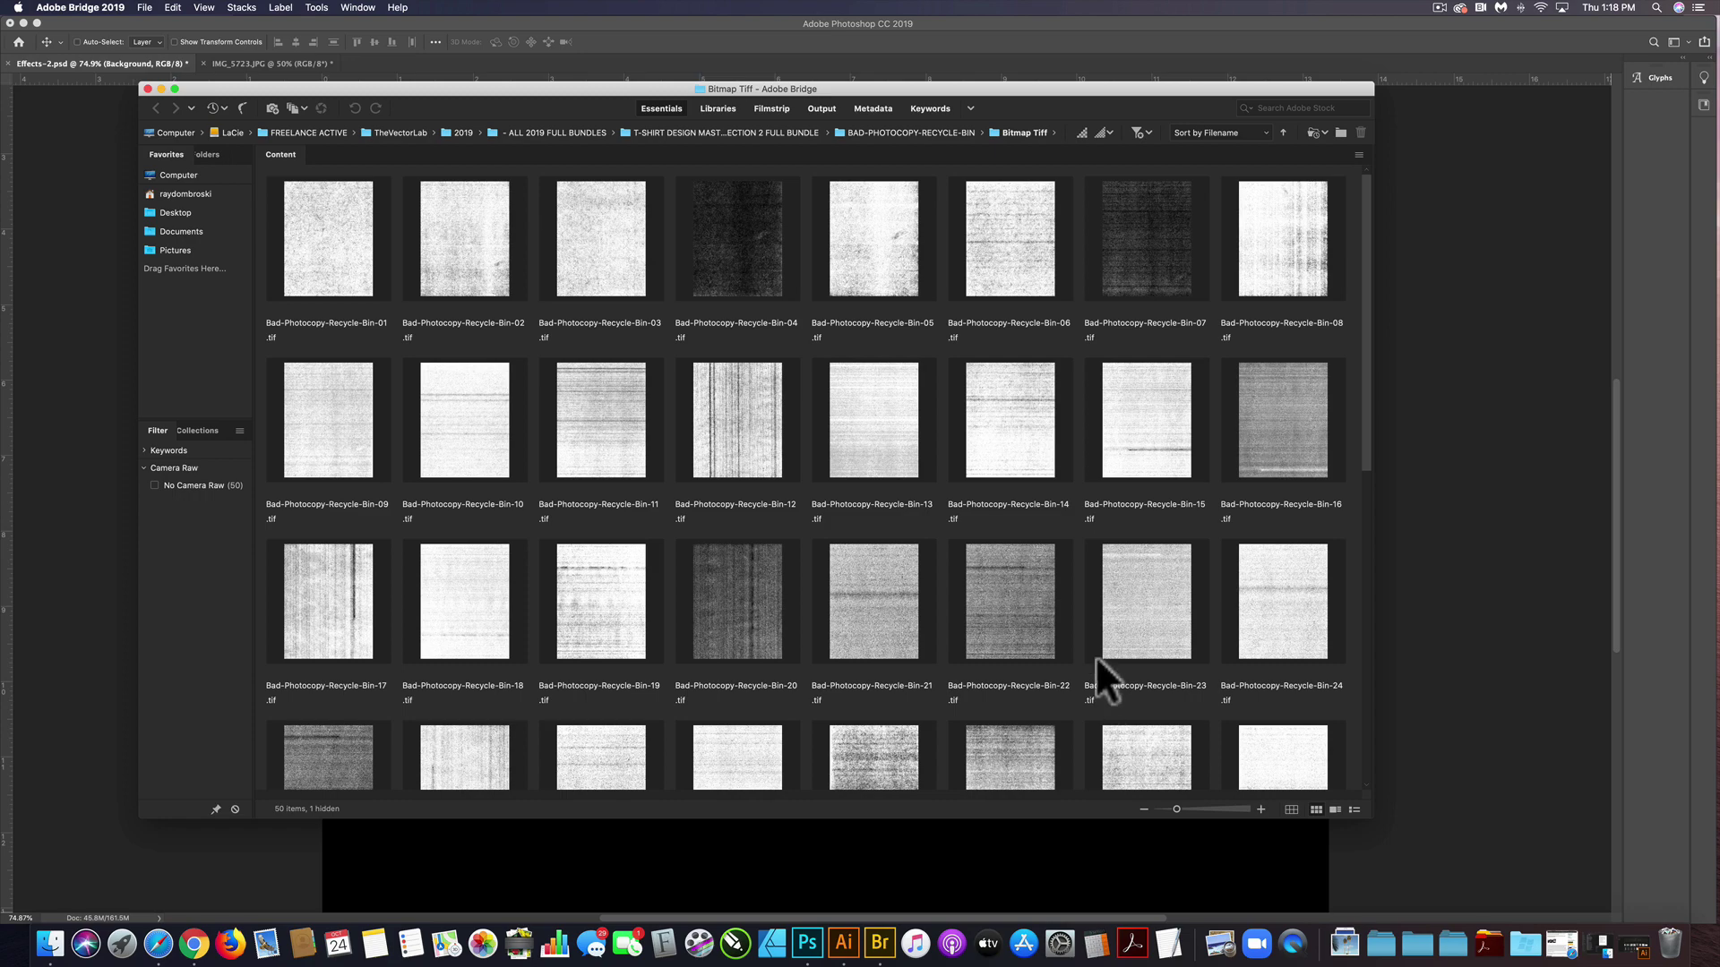
{"action": "left_click", "coordinate": [1203, 808]}
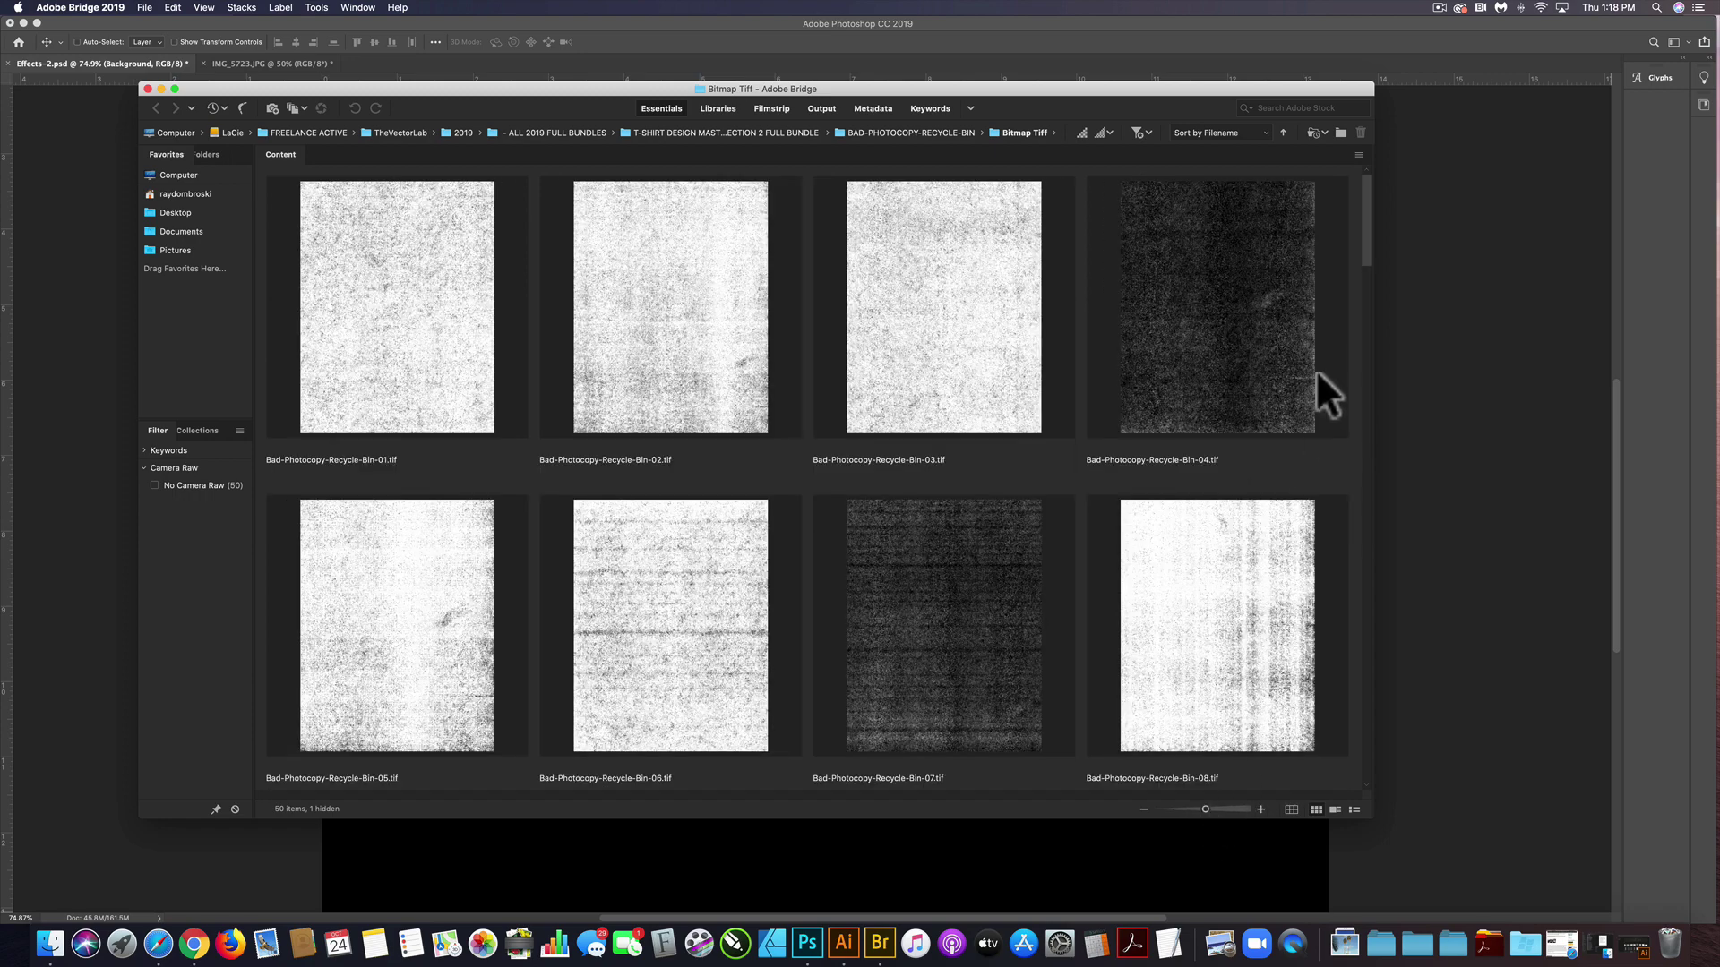
{"action": "key", "text": "super+minus"}
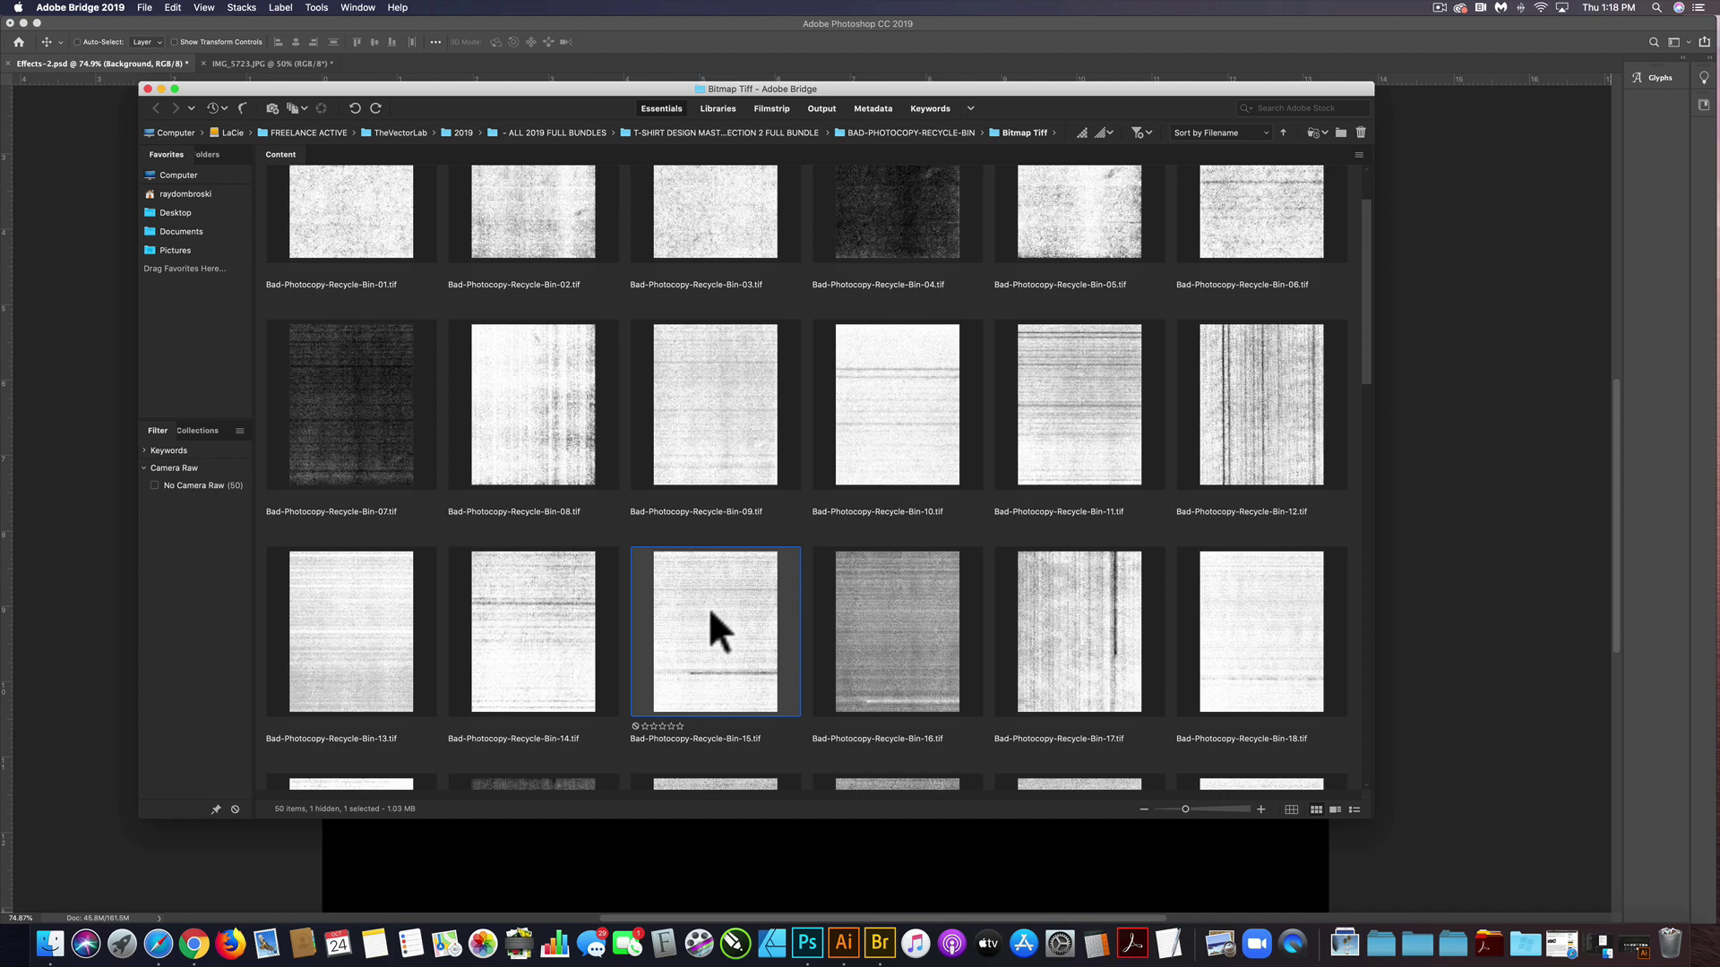
{"action": "left_click_drag", "start_coordinate": [777, 686], "coordinate": [807, 943]}
{"action": "scroll", "coordinate": [896, 811], "scroll_direction": "up", "scroll_amount": 5}
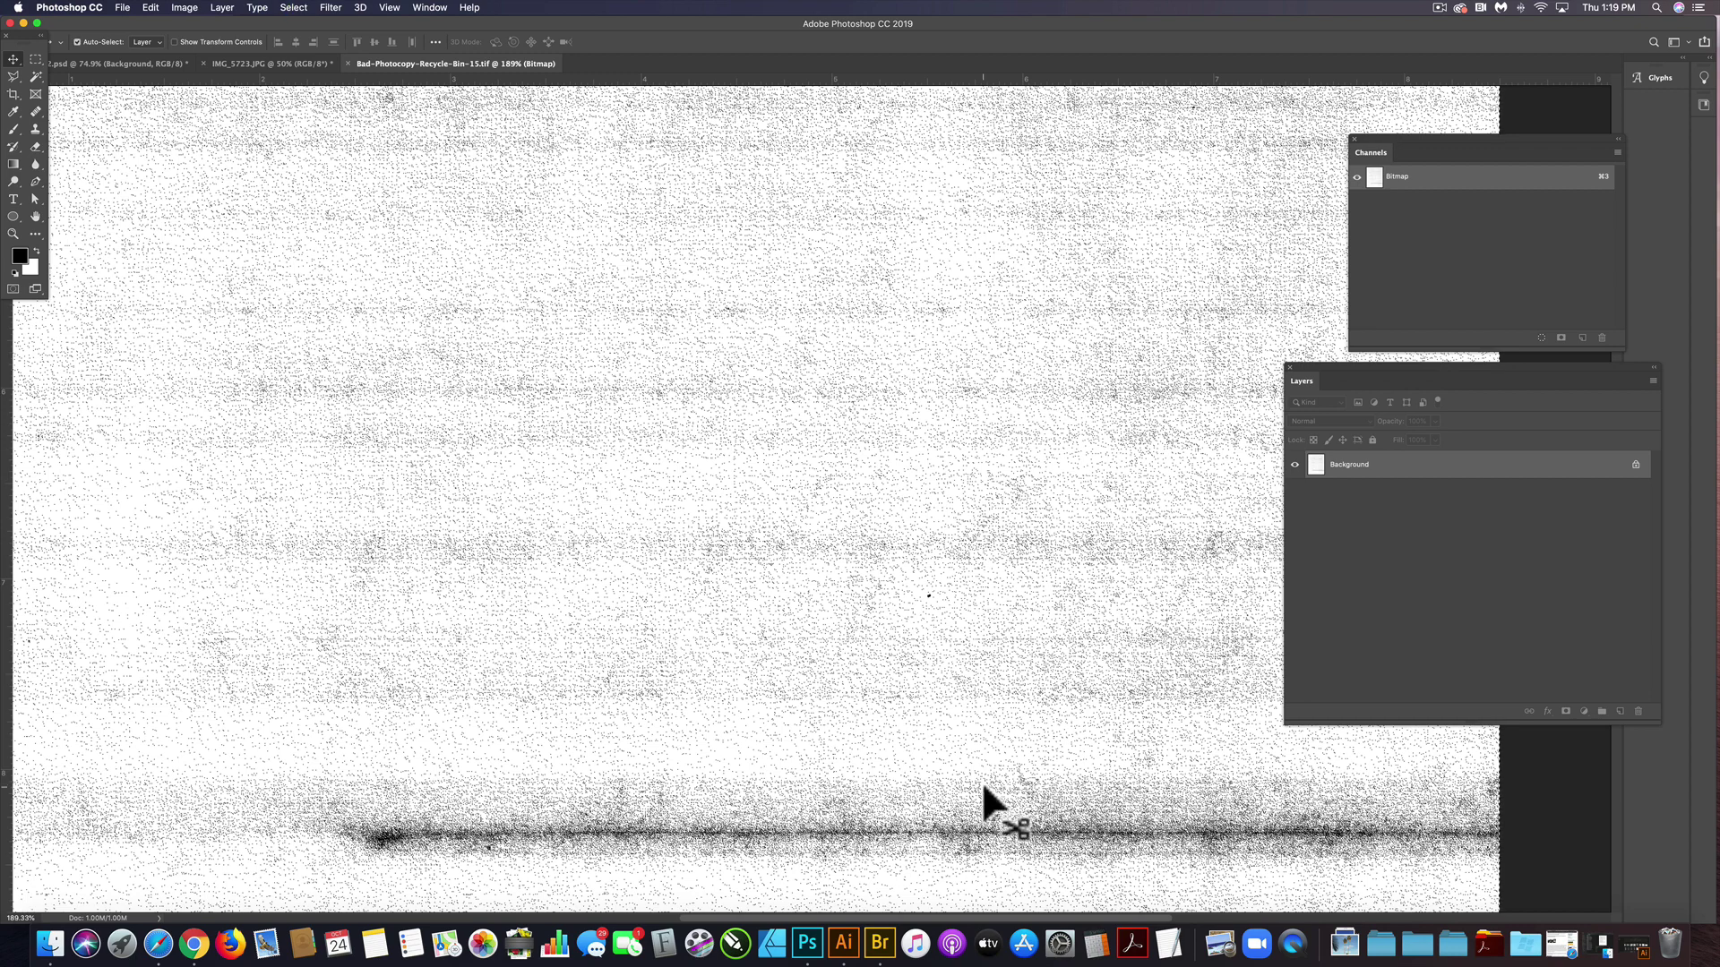
Paste the photocopy texture as Layer 22 and move it above the text layer.
{"action": "key", "text": "super+w"}
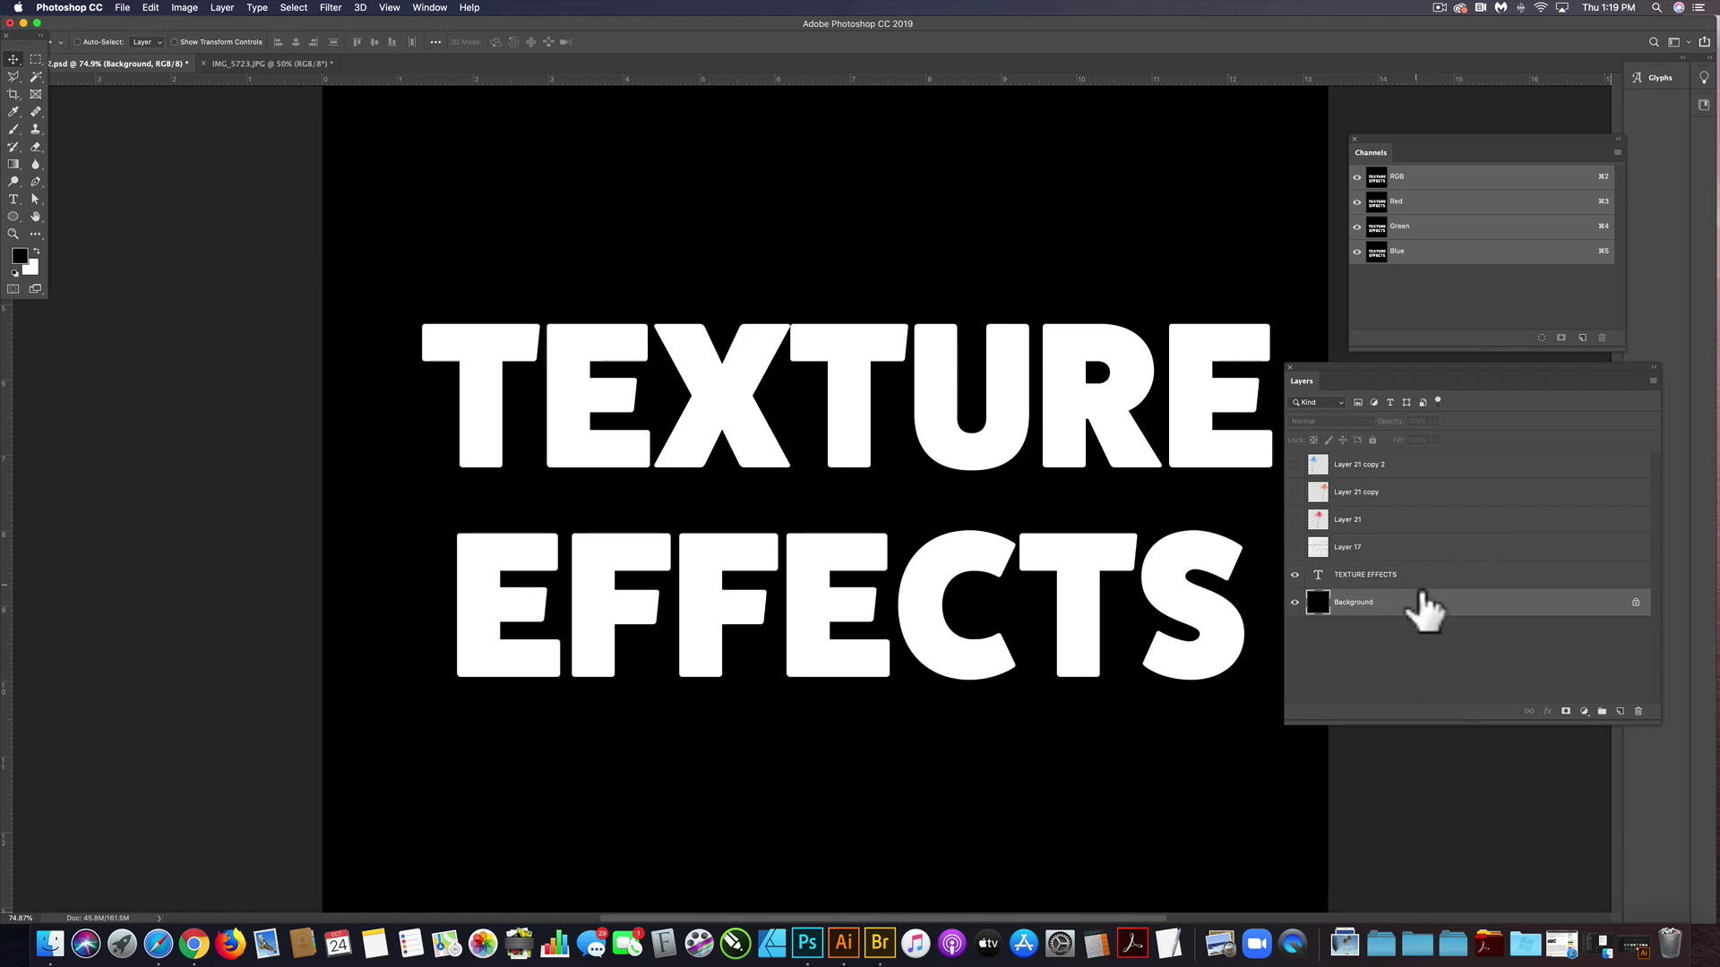
{"action": "key", "text": "super"}
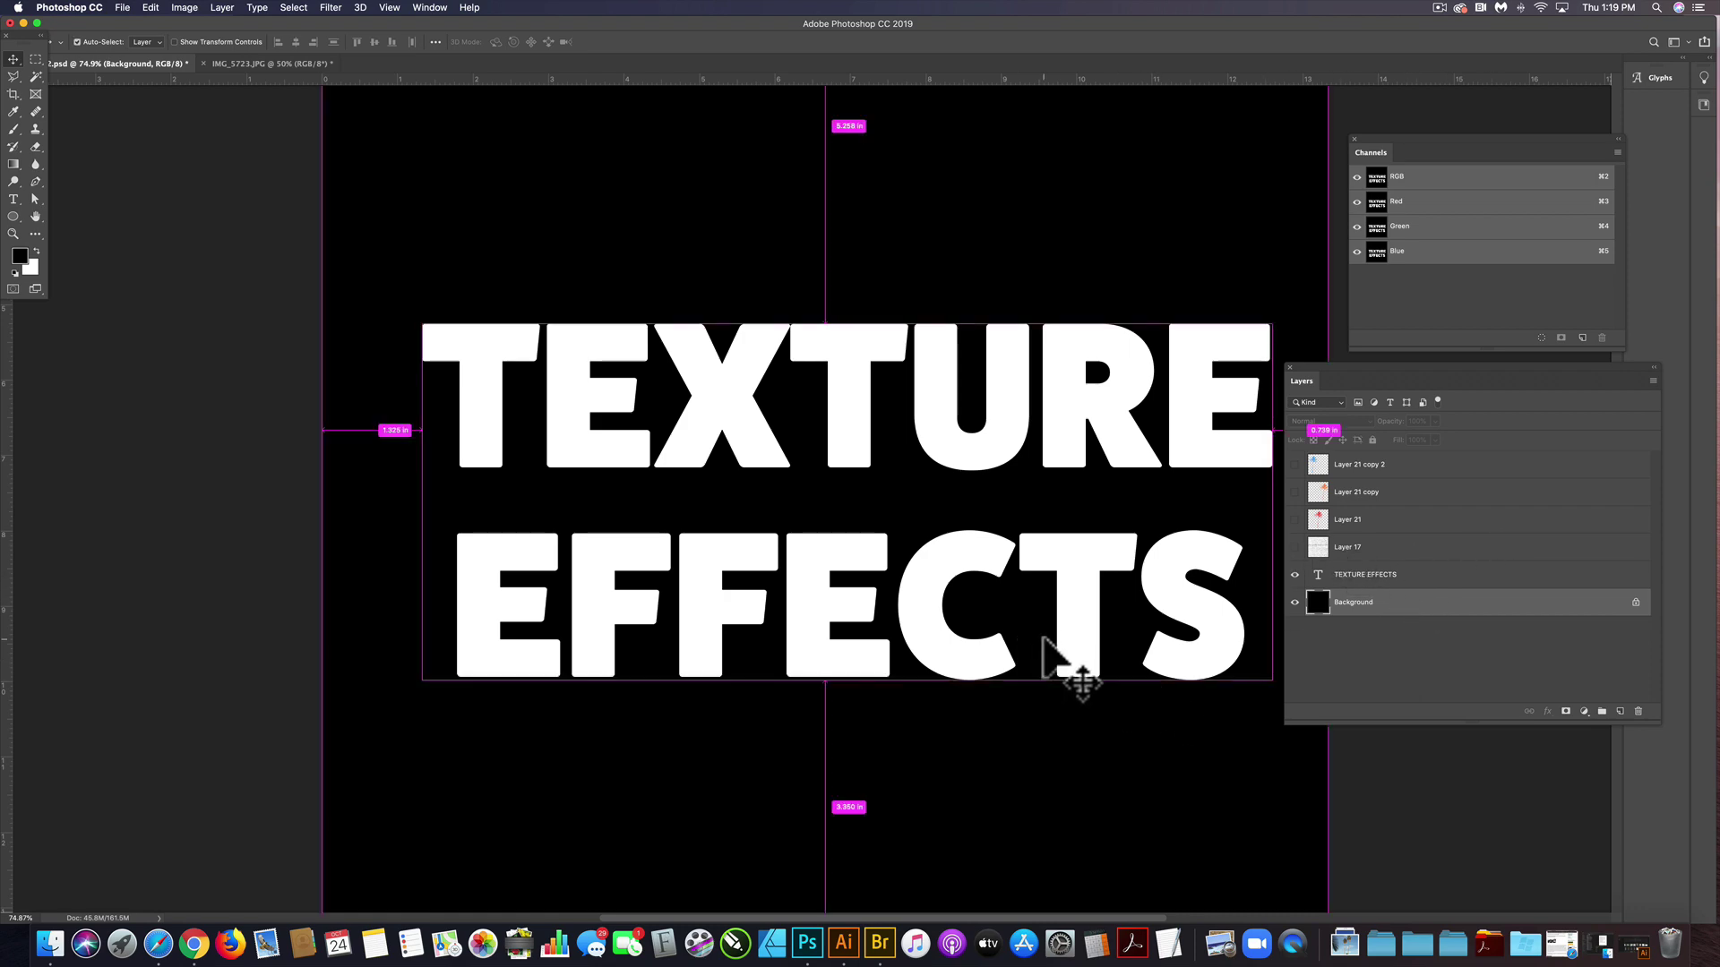
{"action": "key", "text": "super+v"}
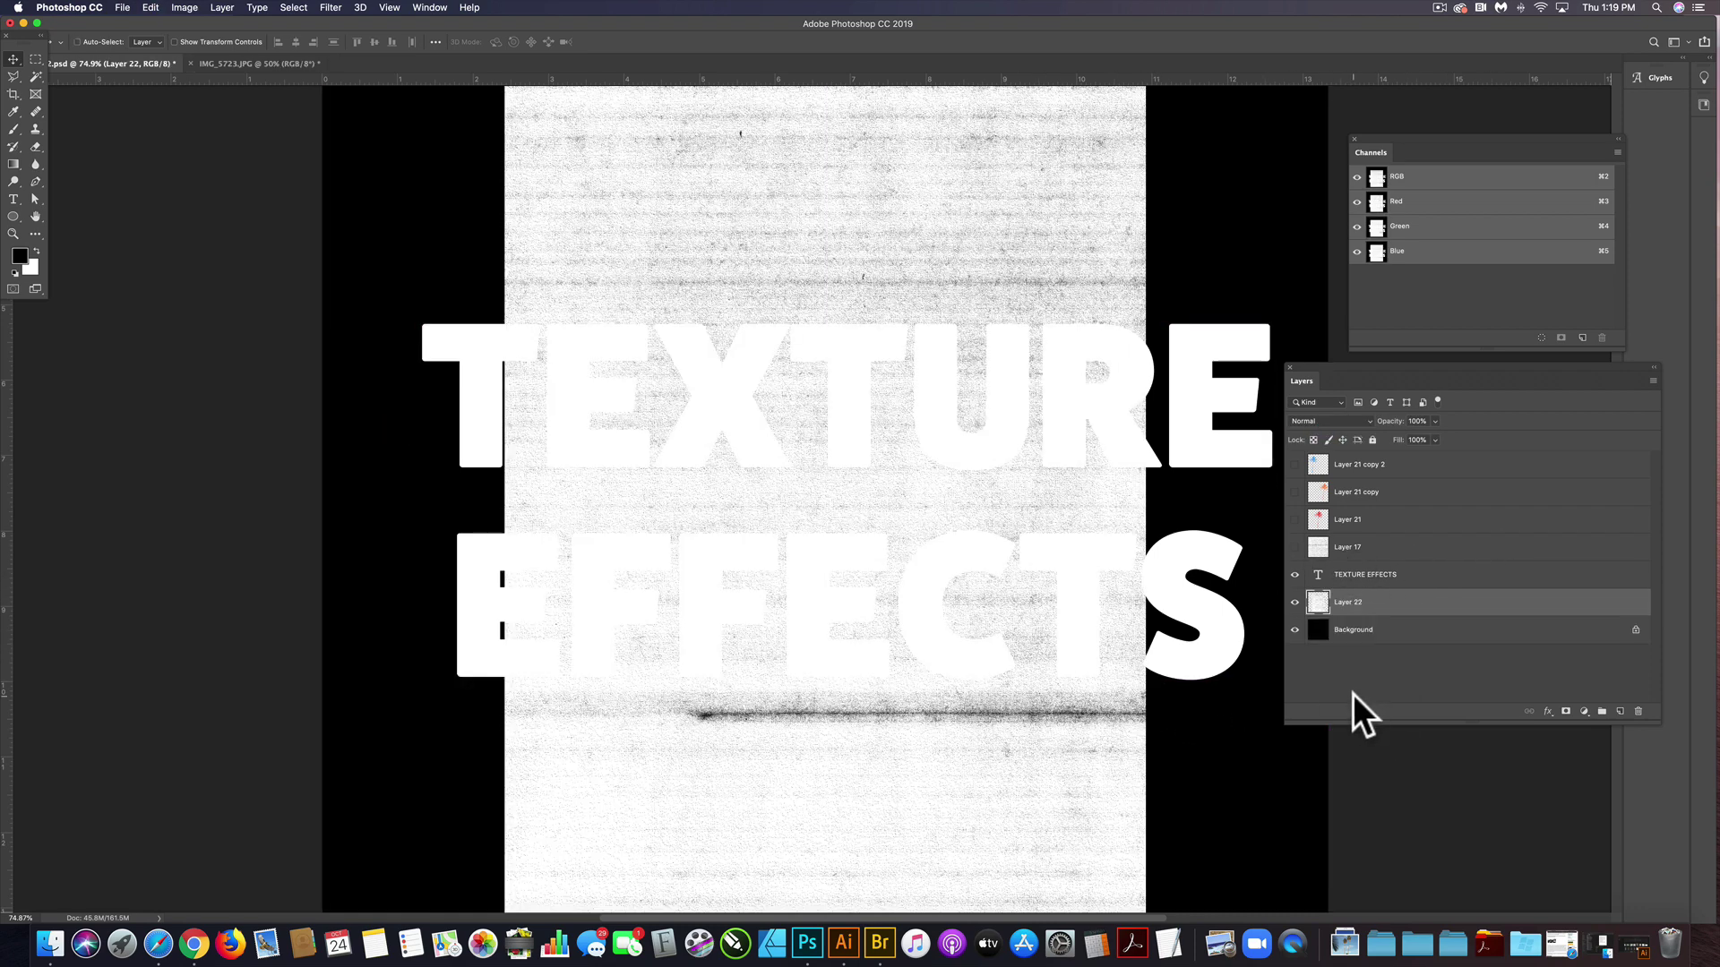
{"action": "left_click_drag", "start_coordinate": [1398, 604], "coordinate": [1387, 561]}
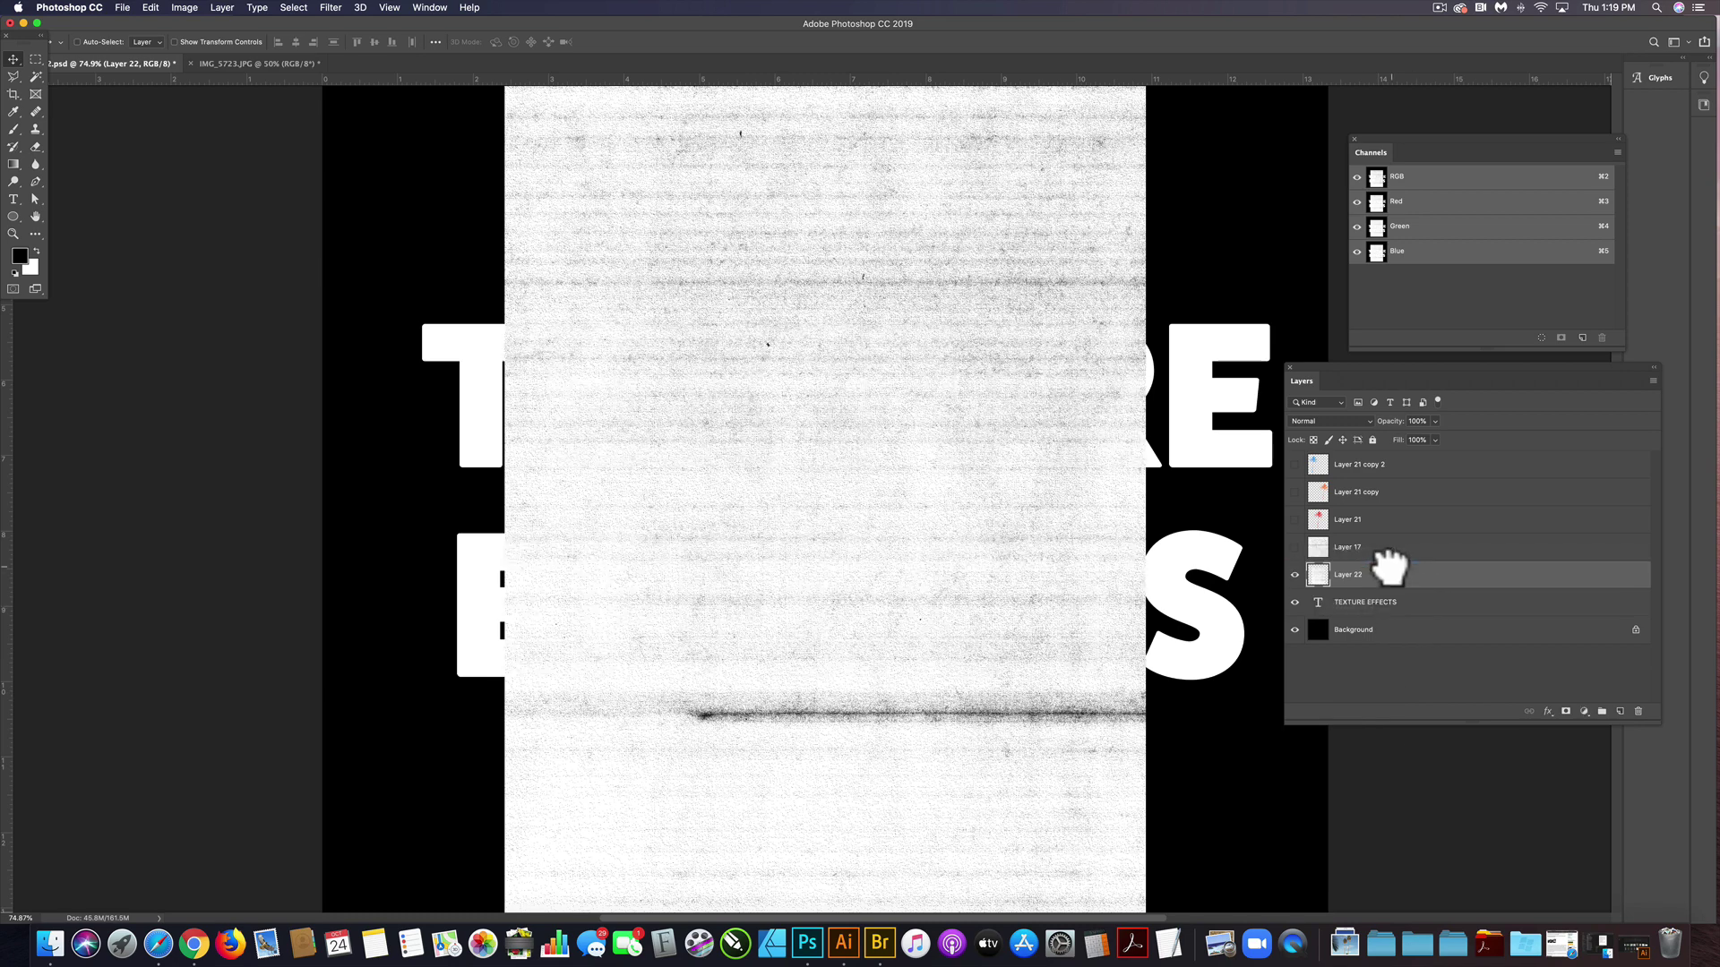
Set Layer 22's blend mode to Multiply and fit the canvas in view.
{"action": "left_click", "coordinate": [1363, 421]}
{"action": "left_click", "coordinate": [1352, 458]}
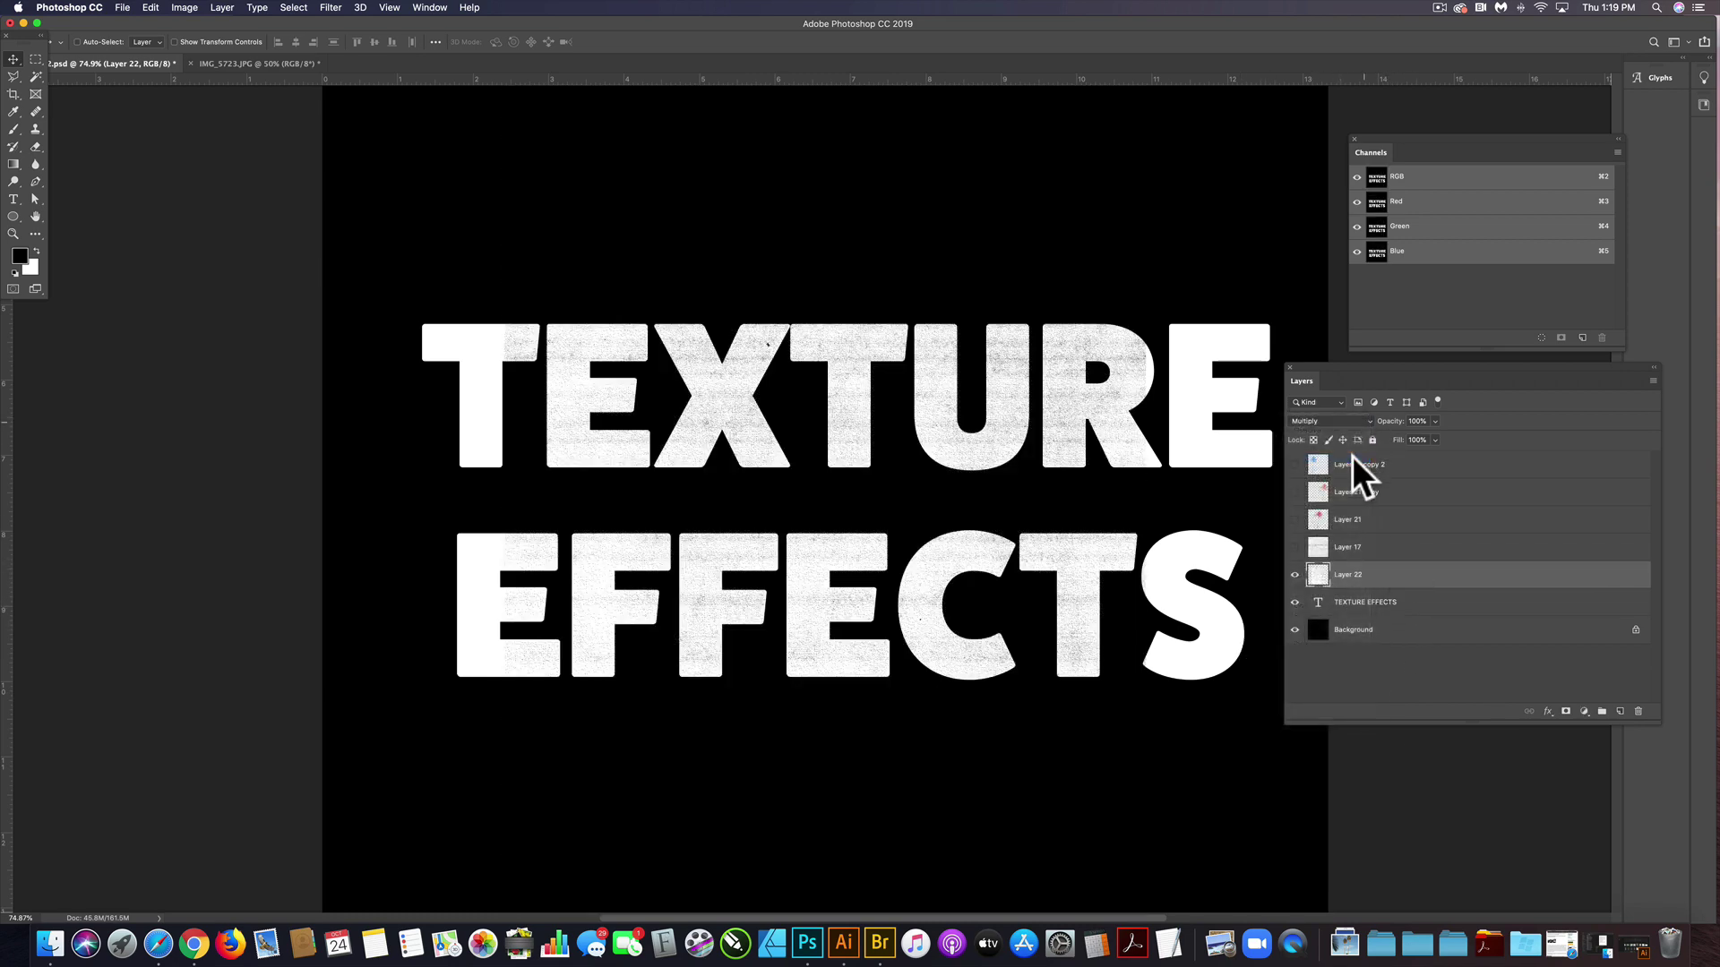
{"action": "key", "text": "super+0"}
{"action": "key", "text": "super+t"}
Scale Layer 22 to about 181% and position it over the TEXTURE EFFECTS lettering.
{"action": "left_click_drag", "start_coordinate": [1006, 289], "coordinate": [1163, 104]}
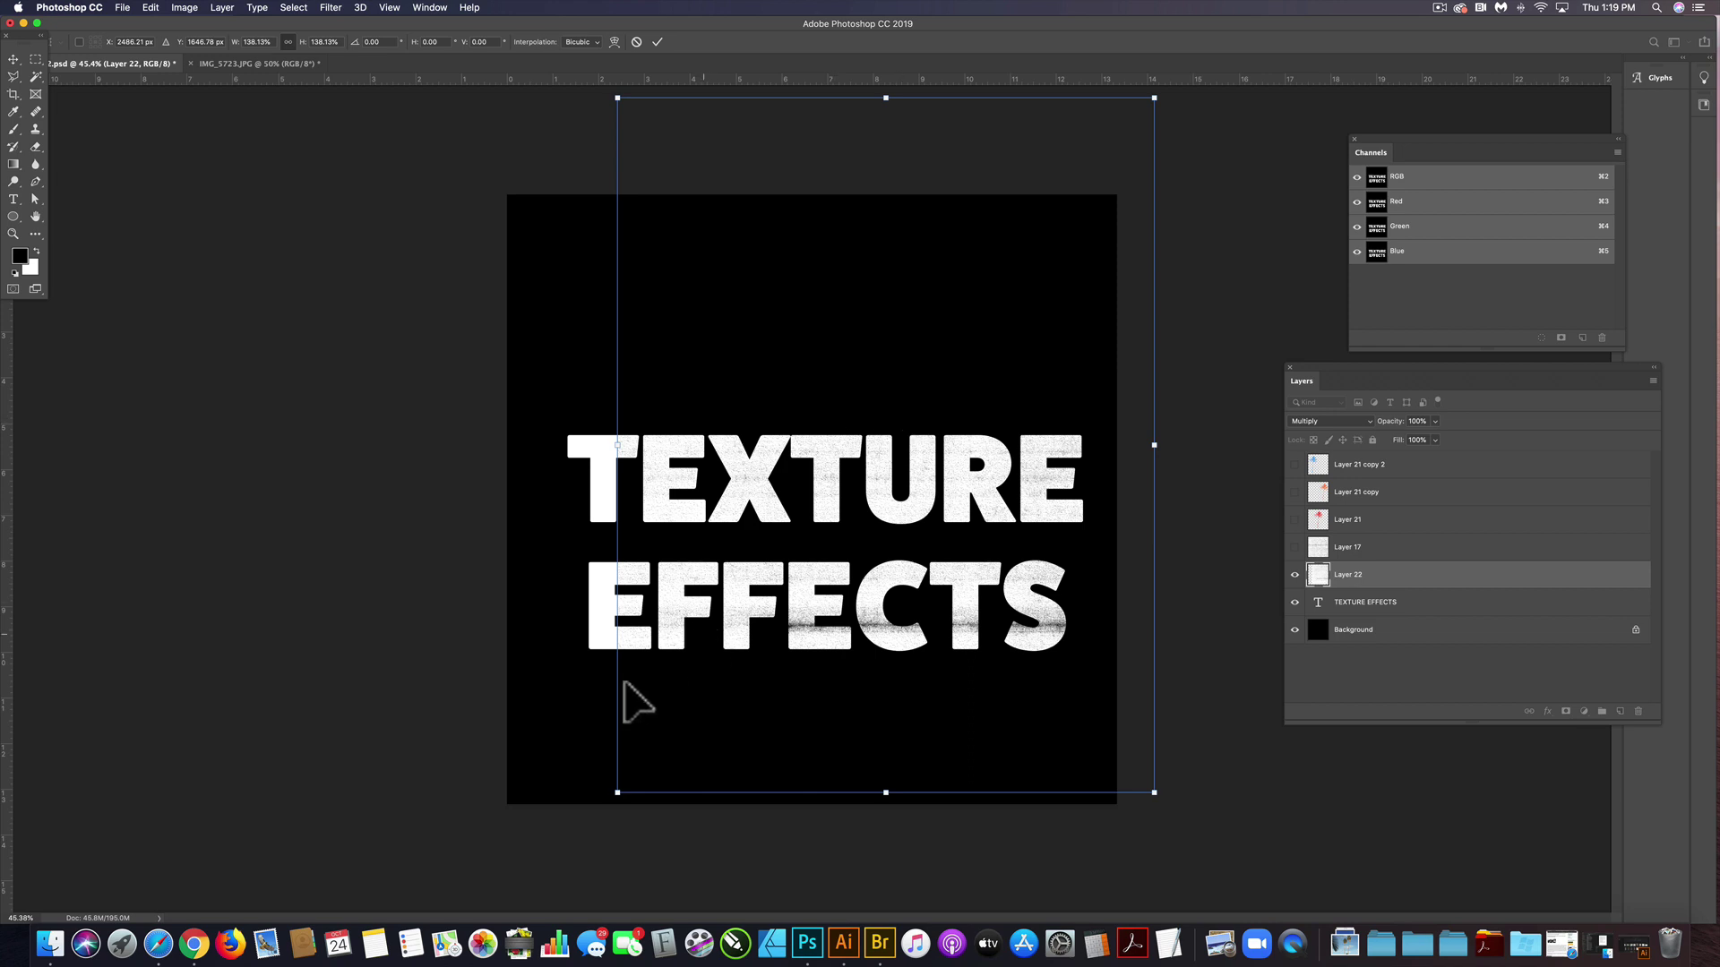
{"action": "left_click_drag", "start_coordinate": [618, 792], "coordinate": [461, 905]}
{"action": "left_click_drag", "start_coordinate": [653, 829], "coordinate": [632, 647]}
{"action": "left_click_drag", "start_coordinate": [1137, 776], "coordinate": [1207, 838]}
{"action": "left_click_drag", "start_coordinate": [1059, 714], "coordinate": [1043, 604]}
{"action": "left_click_drag", "start_coordinate": [1164, 730], "coordinate": [1244, 788]}
{"action": "left_click_drag", "start_coordinate": [1099, 733], "coordinate": [1073, 662]}
{"action": "key", "text": "Return"}
{"action": "scroll", "coordinate": [829, 537], "scroll_direction": "up", "scroll_amount": 5}
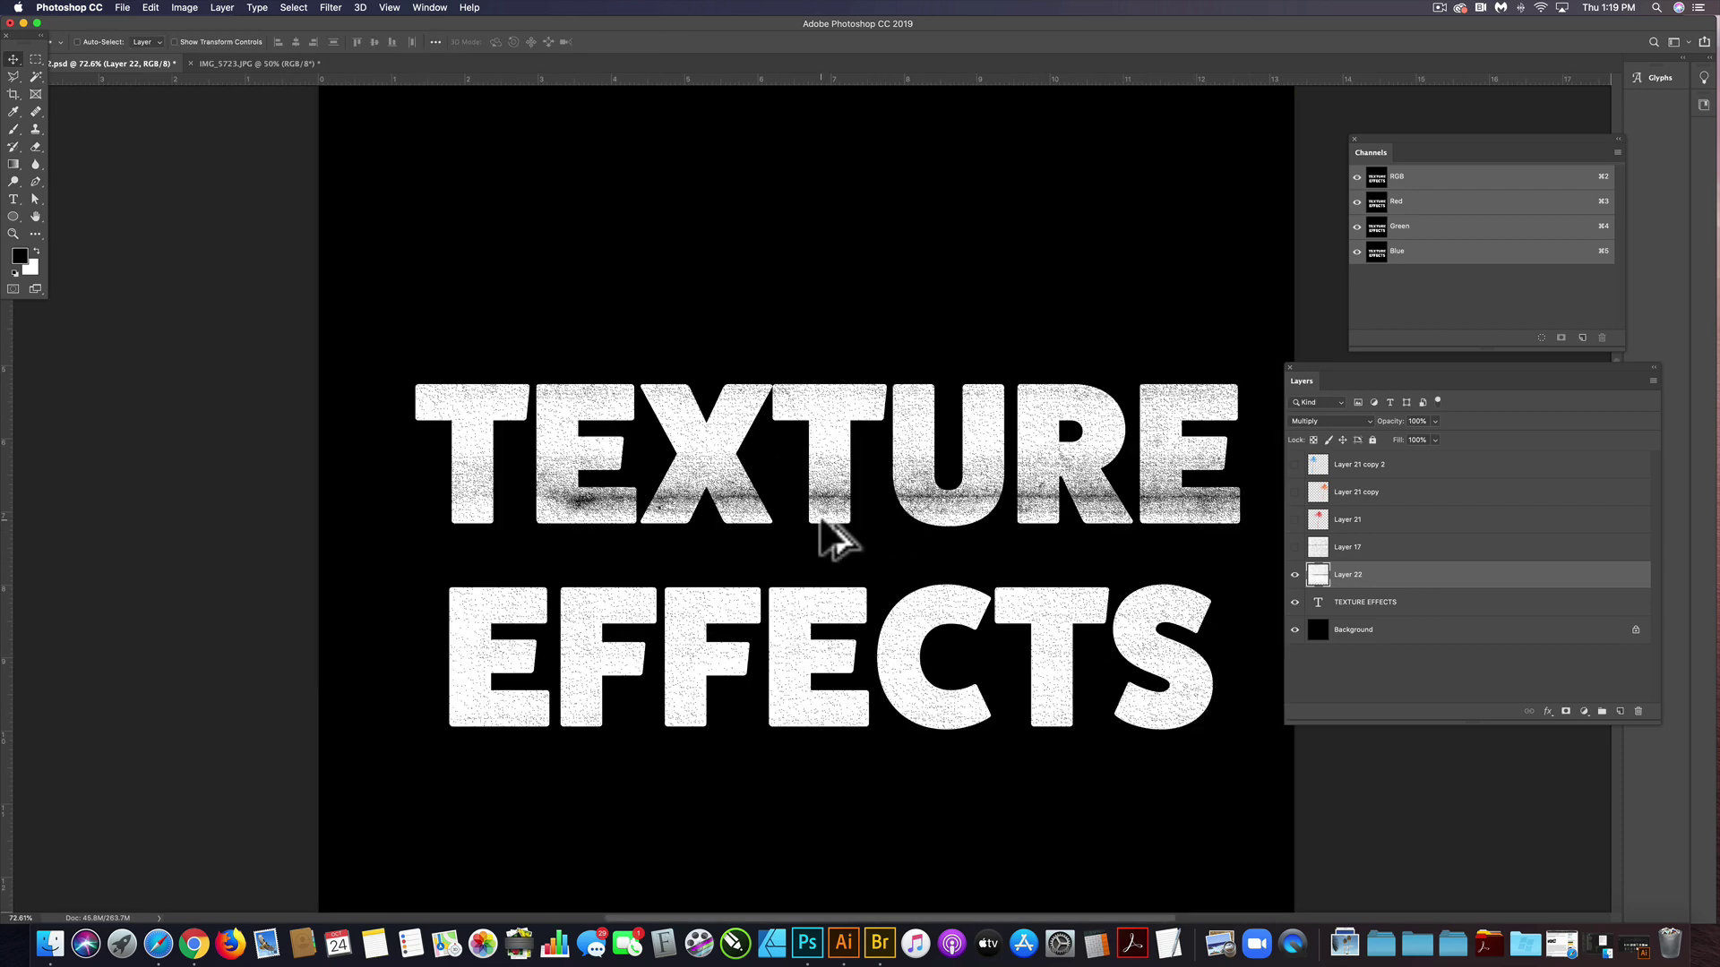
{"action": "scroll", "coordinate": [923, 560], "scroll_direction": "down", "scroll_amount": 6}
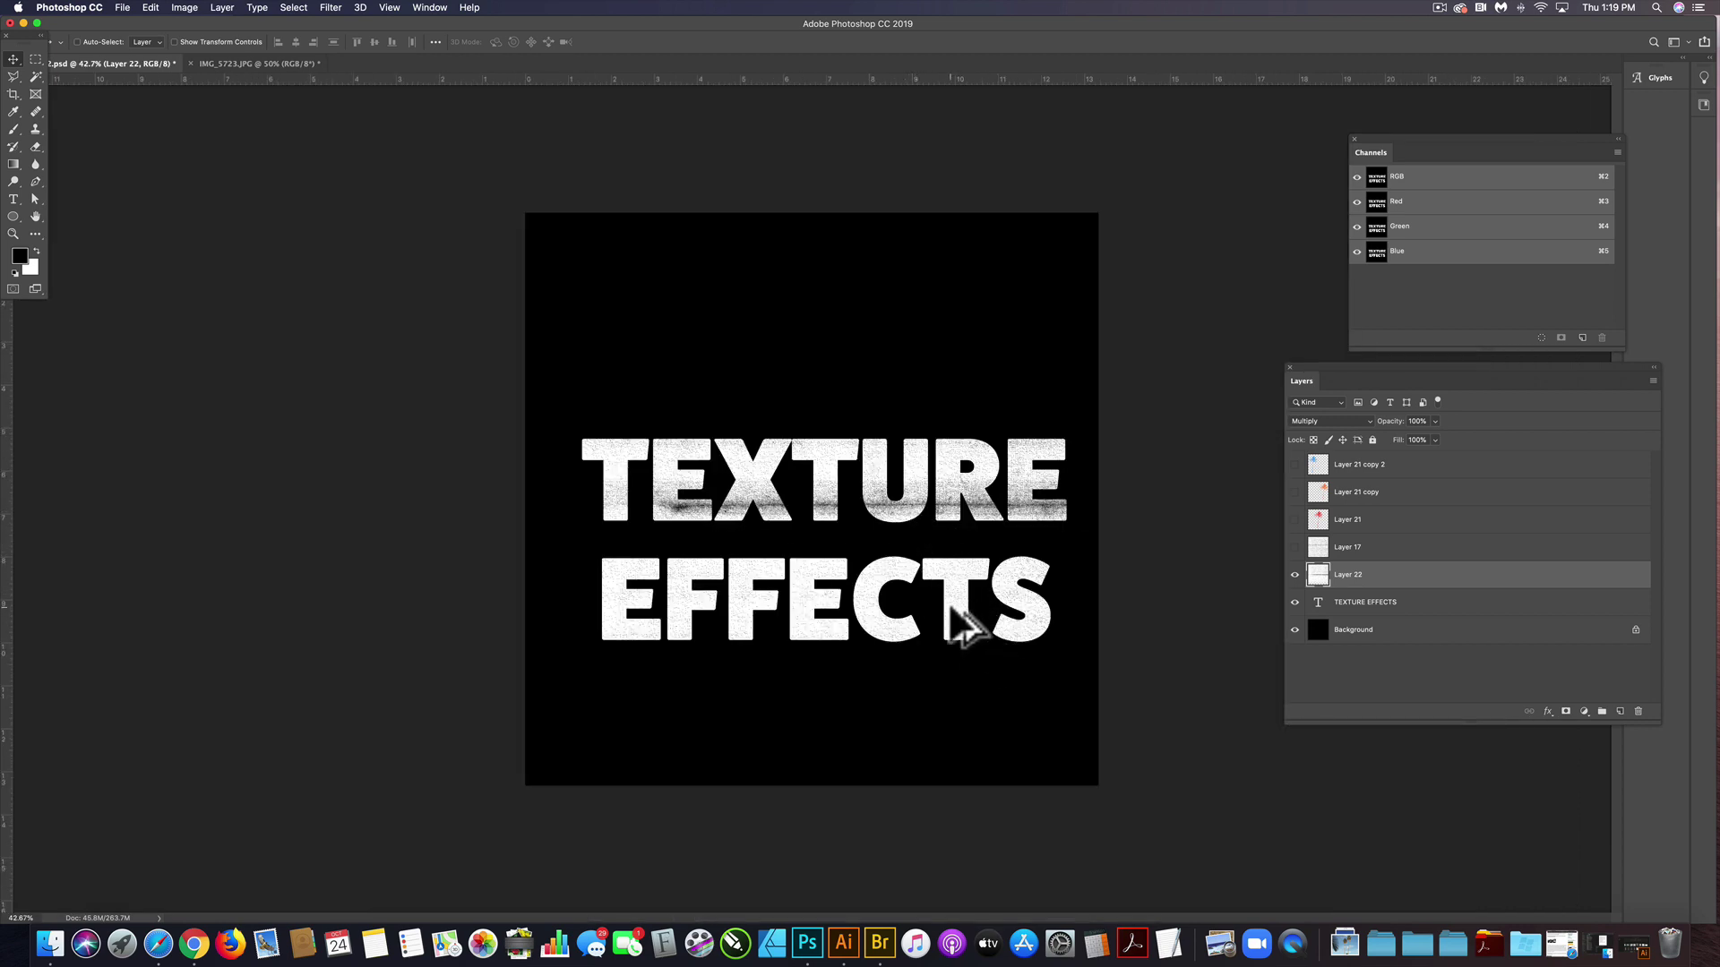
{"action": "scroll", "coordinate": [952, 609], "scroll_direction": "up", "scroll_amount": 3}
Switch to IMG_5723.JPG and preview its Red, Green and Blue channels individually.
{"action": "left_click", "coordinate": [268, 65]}
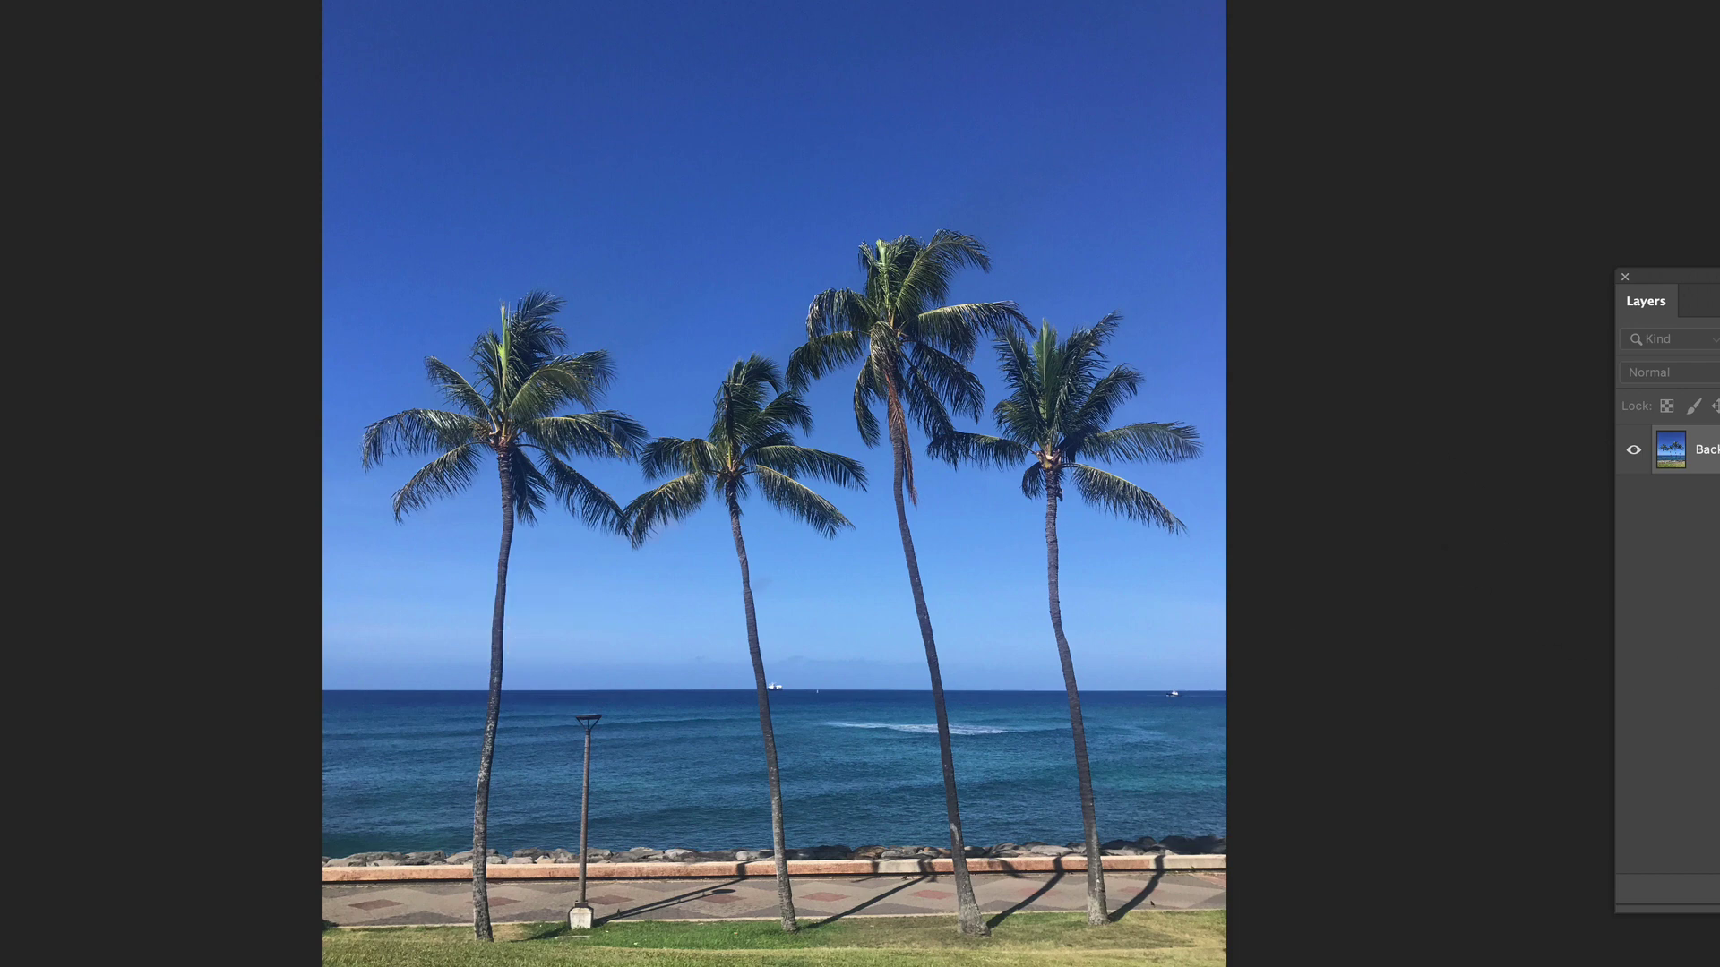
{"action": "left_click", "coordinate": [1351, 165]}
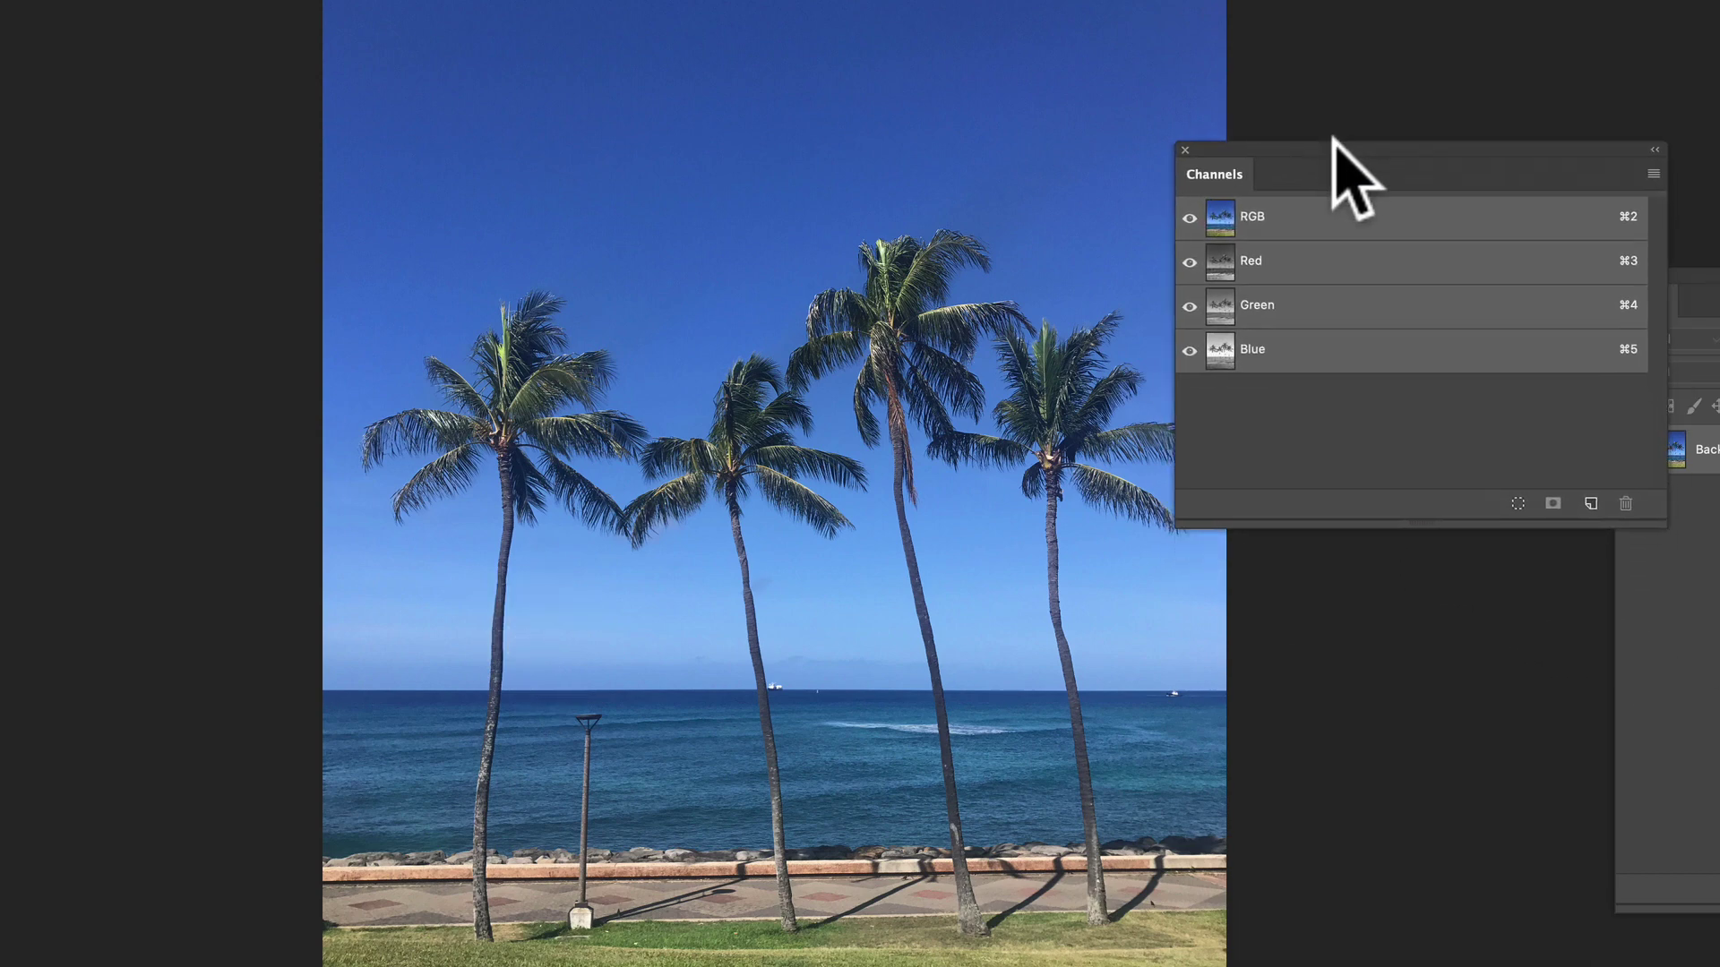
{"action": "left_click", "coordinate": [1310, 256]}
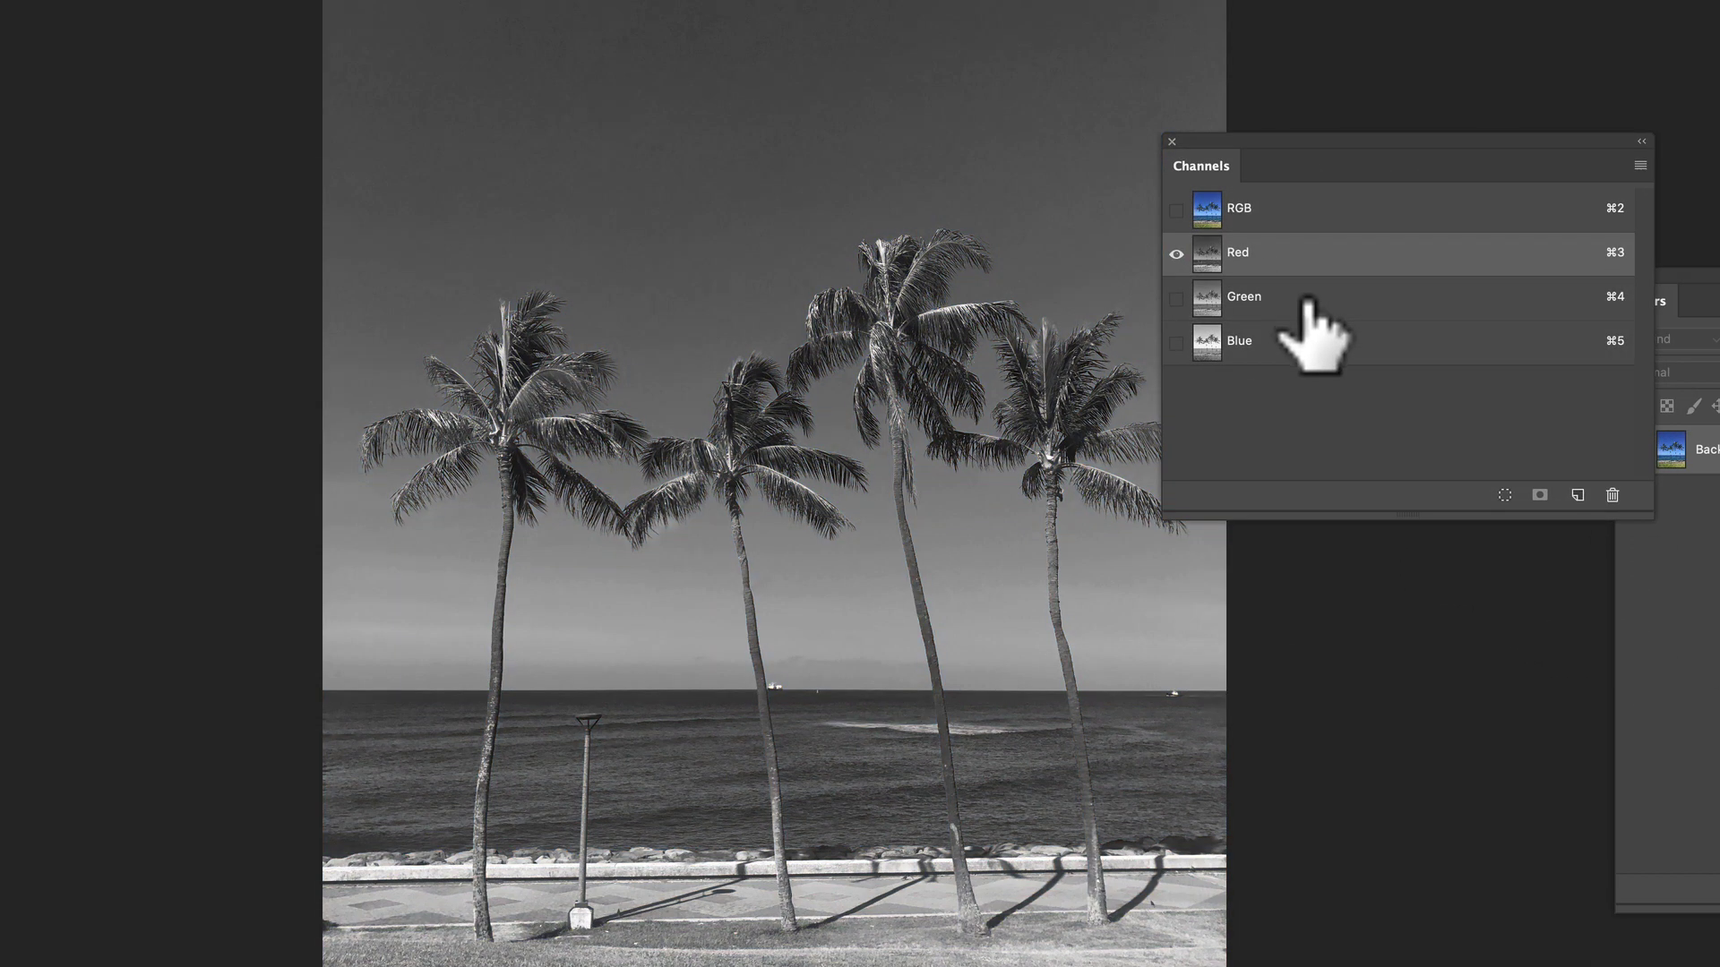
{"action": "left_click", "coordinate": [1307, 303]}
{"action": "left_click", "coordinate": [1306, 349]}
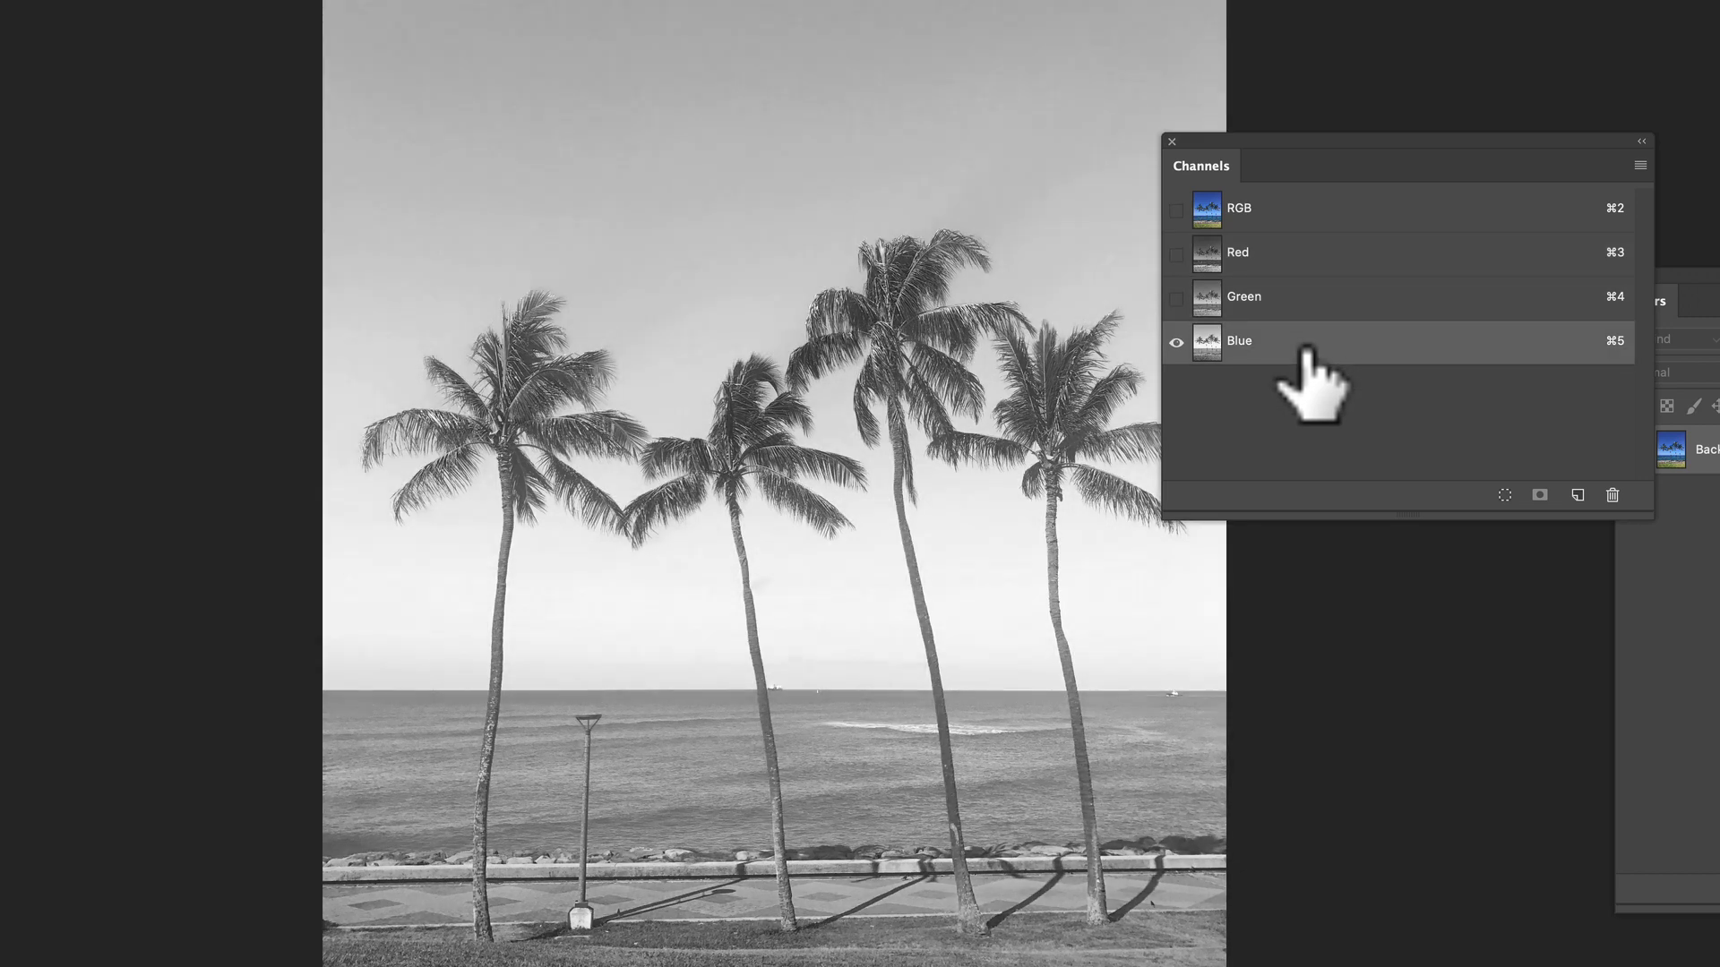
{"action": "left_click", "coordinate": [1312, 298]}
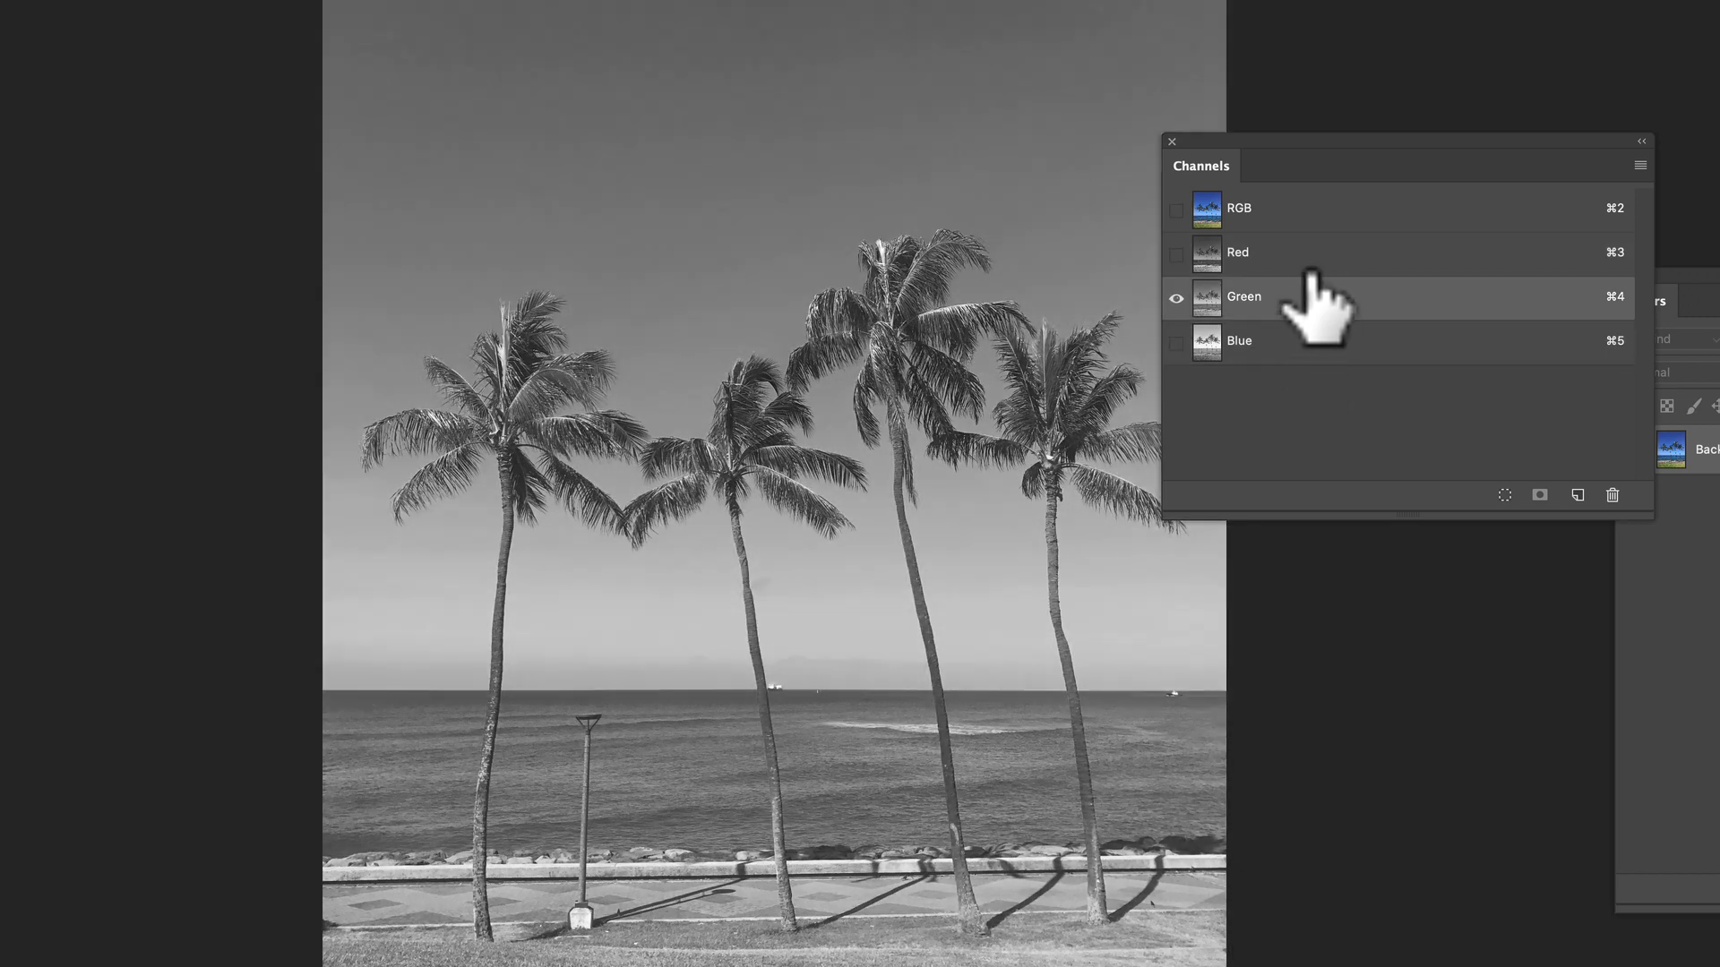
Compare the Blue channel once more, leaving only the Green channel visible.
{"action": "scroll", "coordinate": [475, 466], "scroll_direction": "up", "scroll_amount": 5}
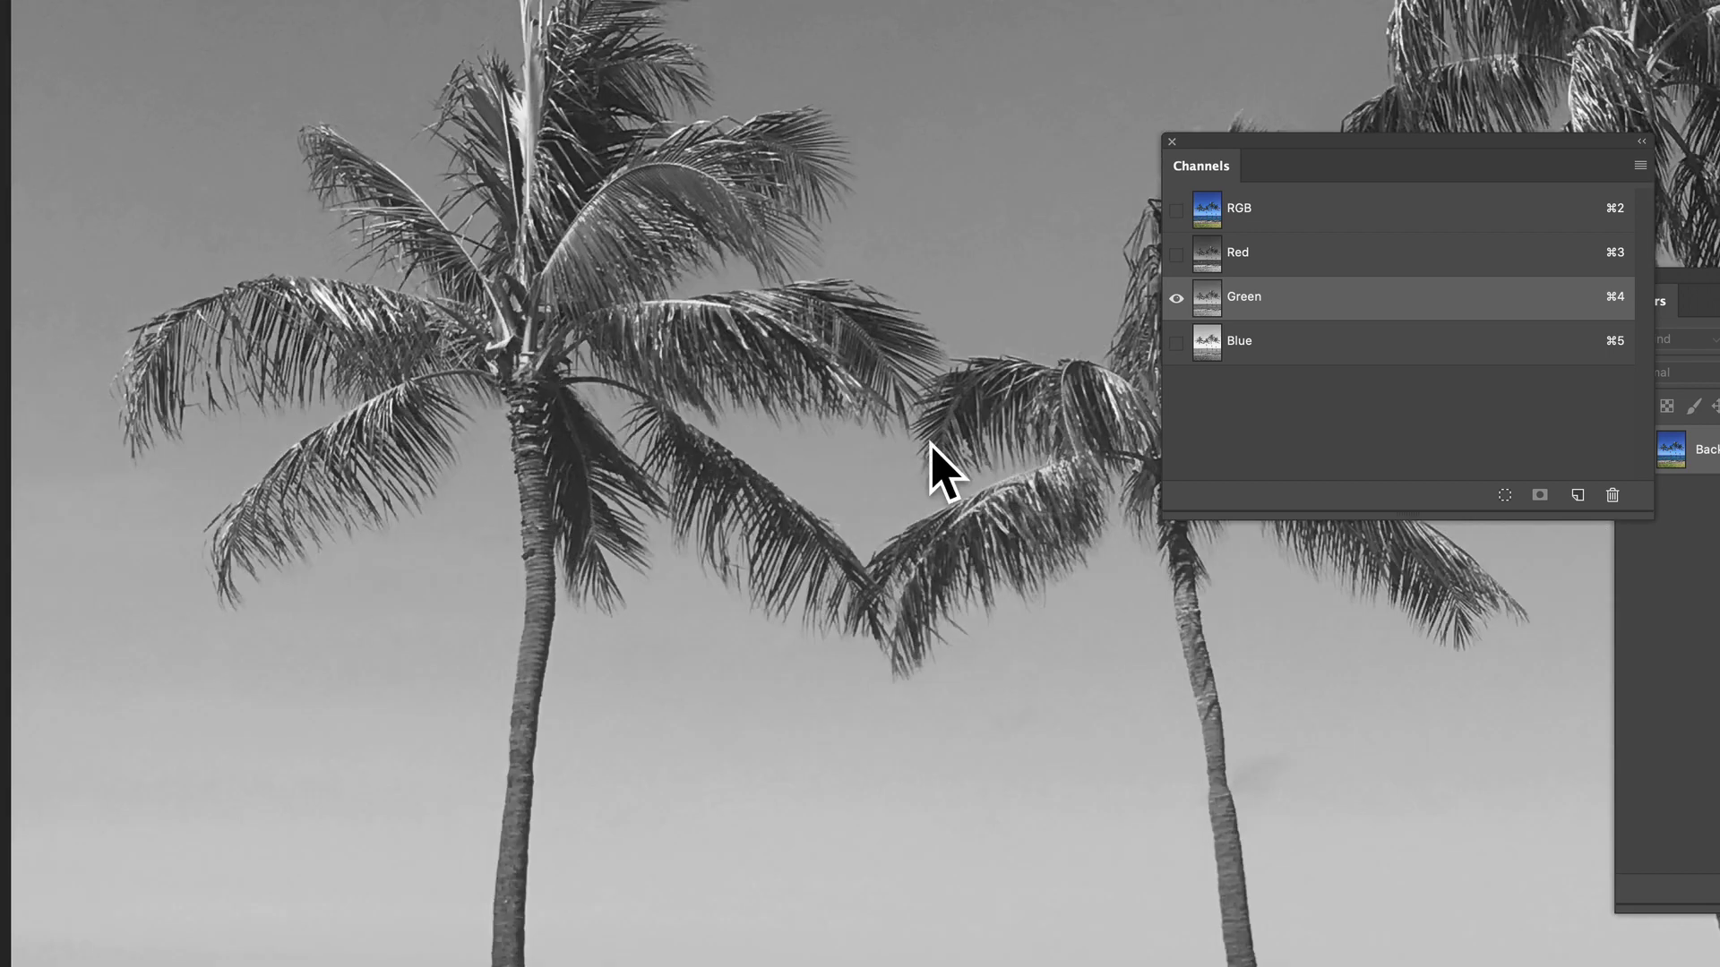
{"action": "scroll", "coordinate": [735, 475], "scroll_direction": "down", "scroll_amount": 3}
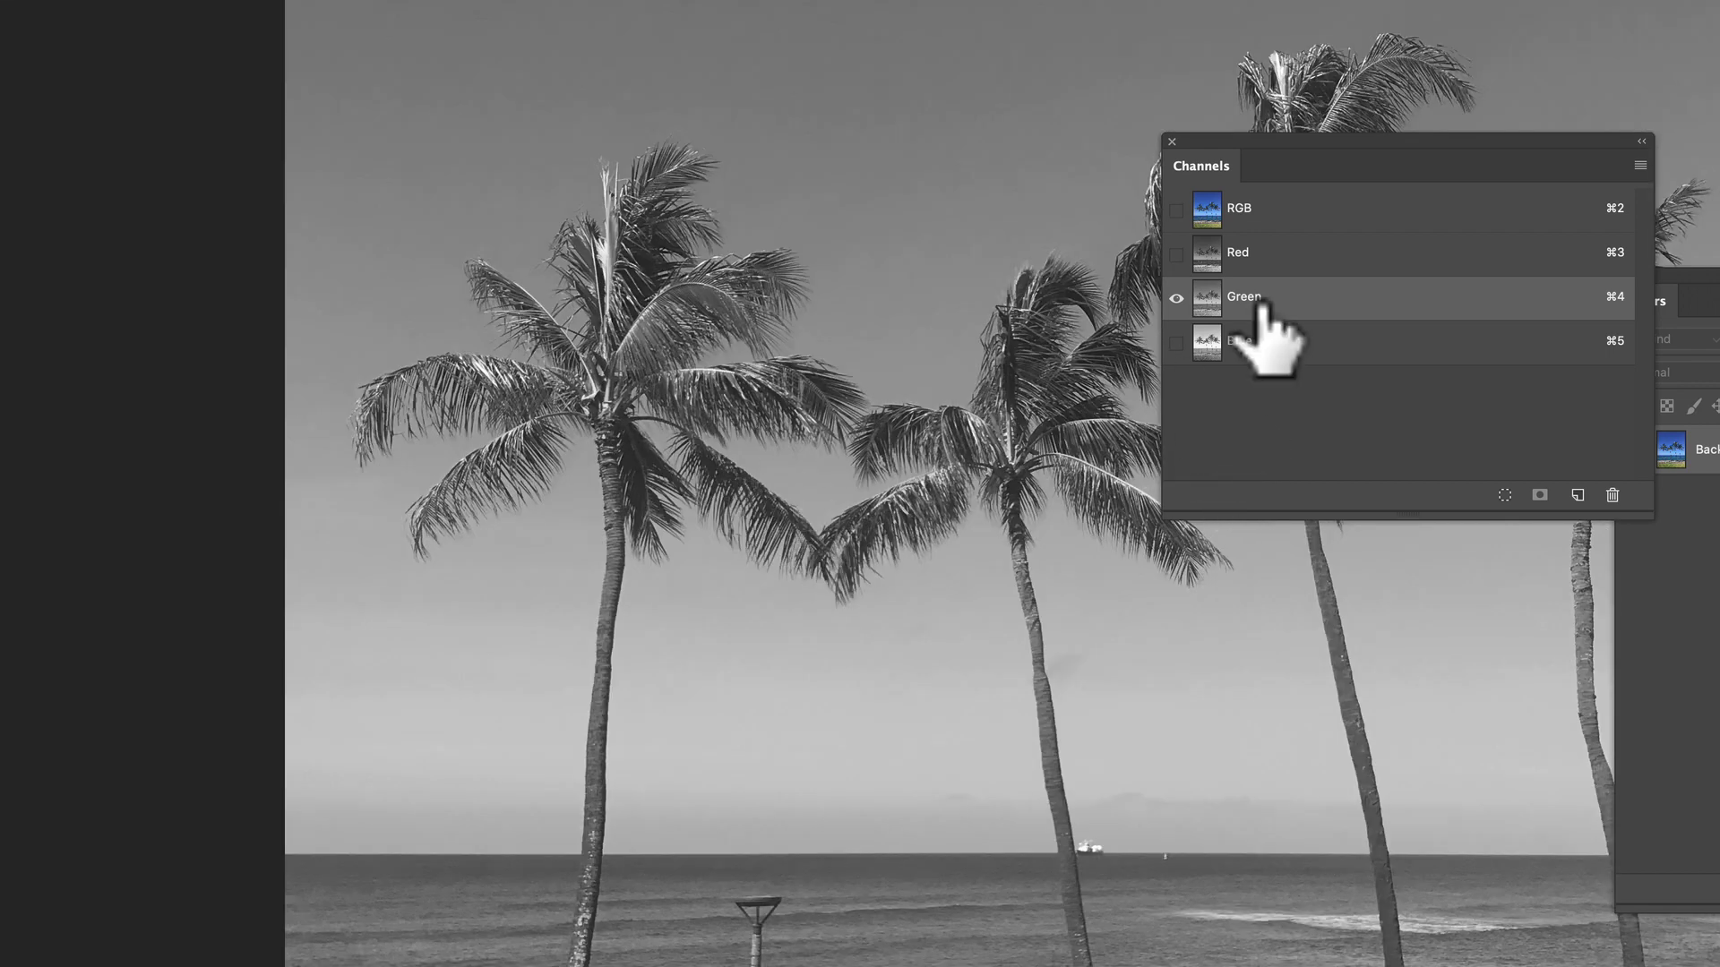
{"action": "left_click", "coordinate": [1296, 345]}
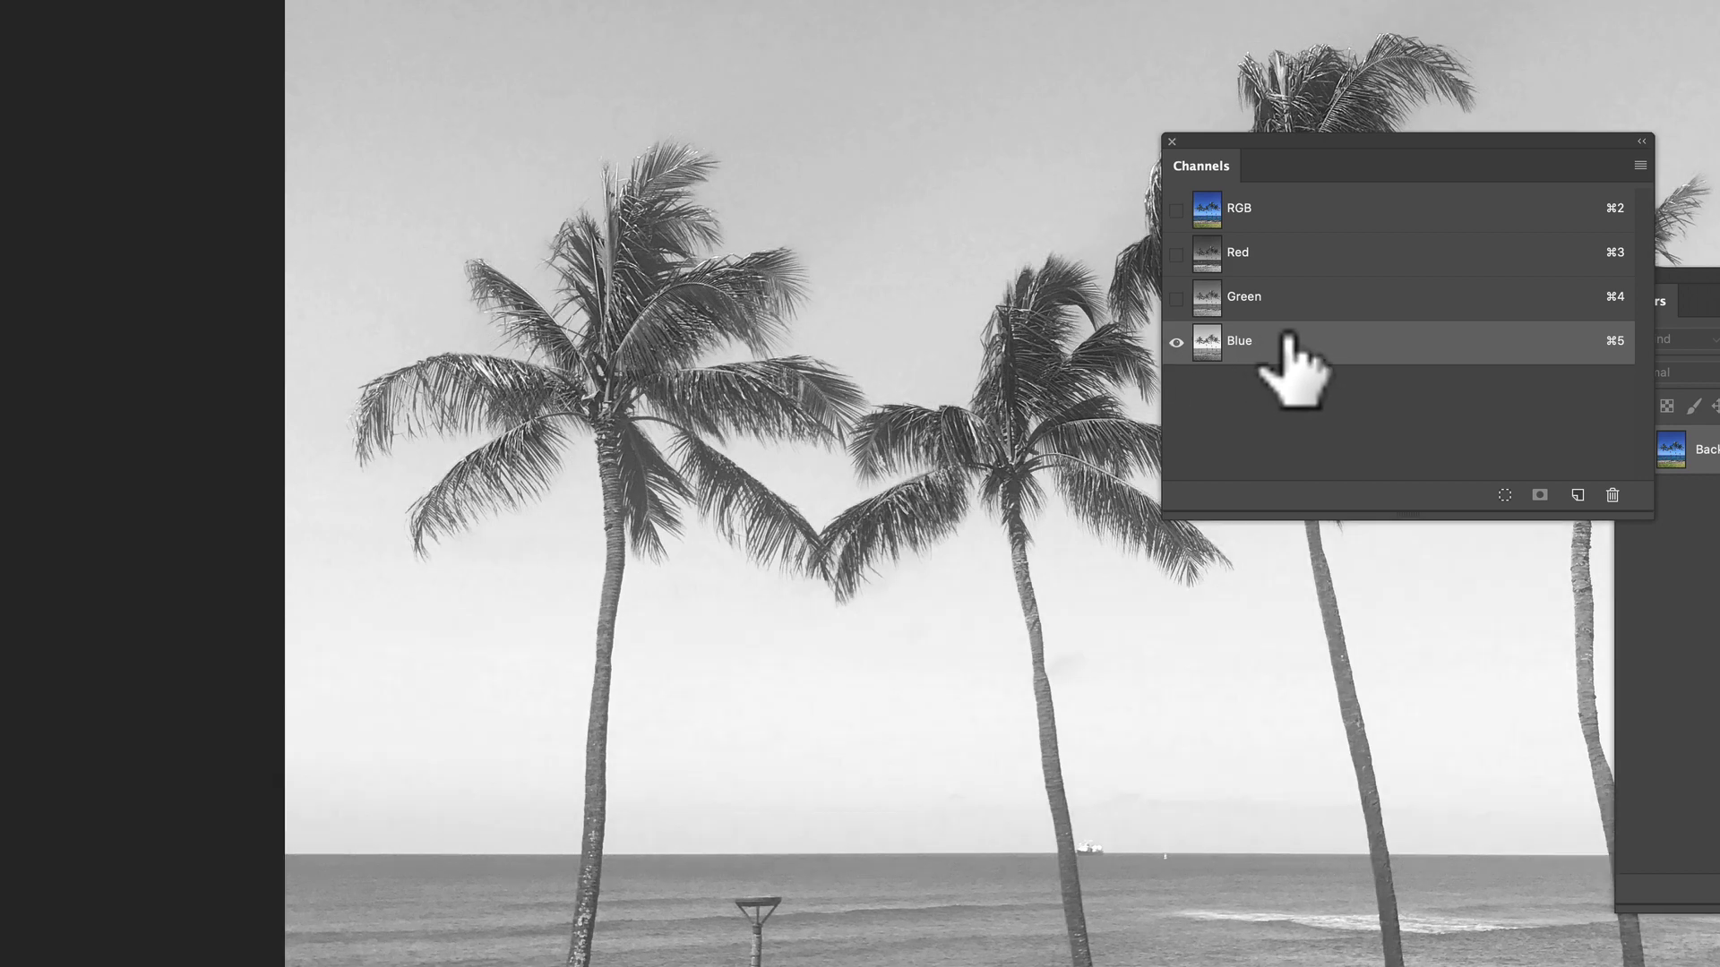
{"action": "left_click", "coordinate": [1273, 303]}
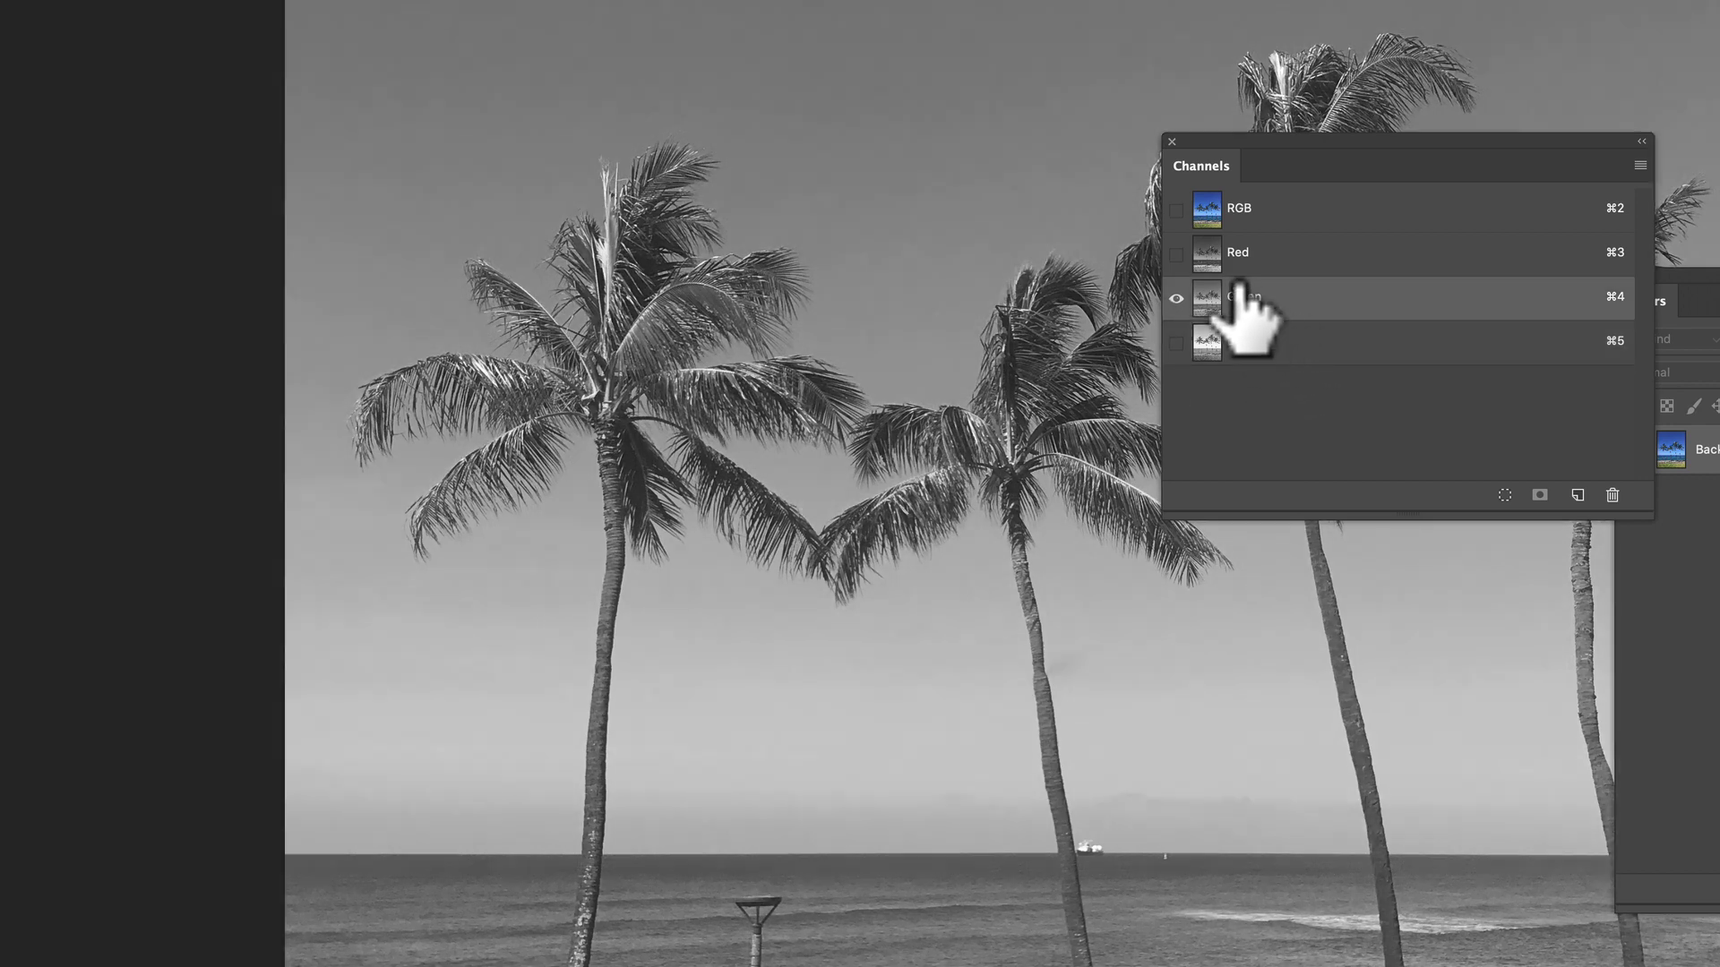
{"action": "scroll", "coordinate": [723, 315], "scroll_direction": "down", "scroll_amount": 5}
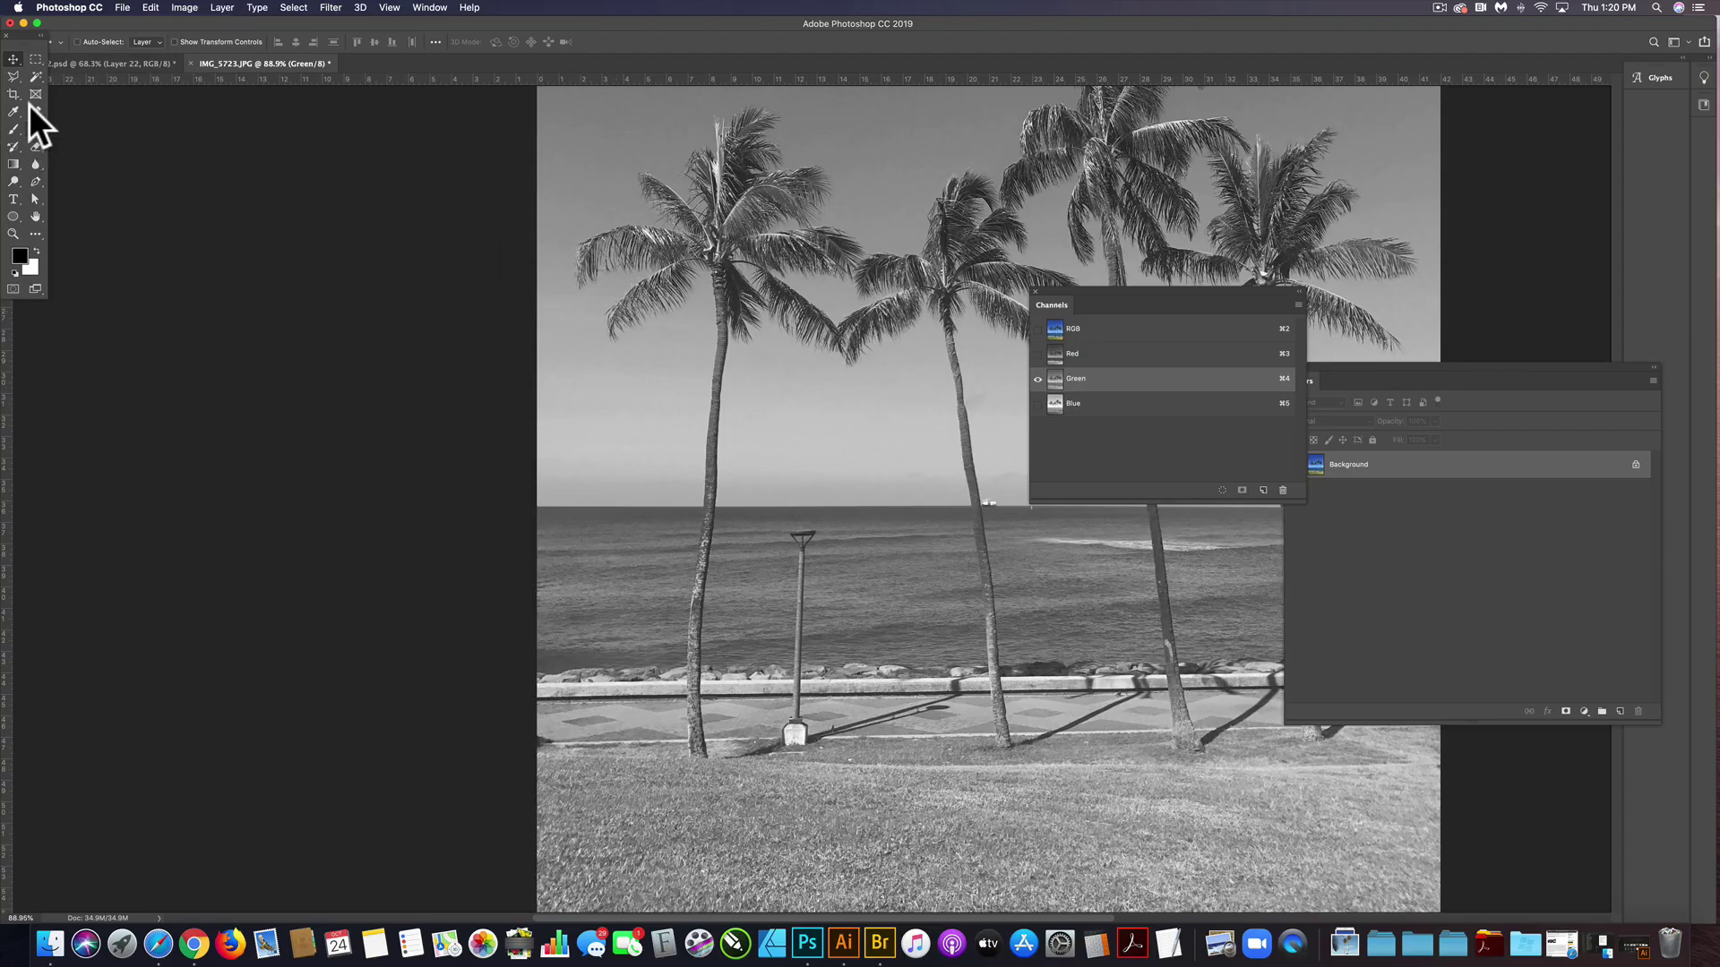
With the Polygonal Lasso, outline the left palm from above its crown down to the trunk.
{"action": "left_click", "coordinate": [13, 79]}
{"action": "left_click", "coordinate": [768, 97]}
{"action": "left_click", "coordinate": [692, 99]}
{"action": "left_click", "coordinate": [591, 179]}
{"action": "left_click", "coordinate": [558, 345]}
{"action": "left_click", "coordinate": [659, 389]}
{"action": "left_click", "coordinate": [698, 414]}
{"action": "left_click", "coordinate": [706, 455]}
{"action": "left_click", "coordinate": [703, 518]}
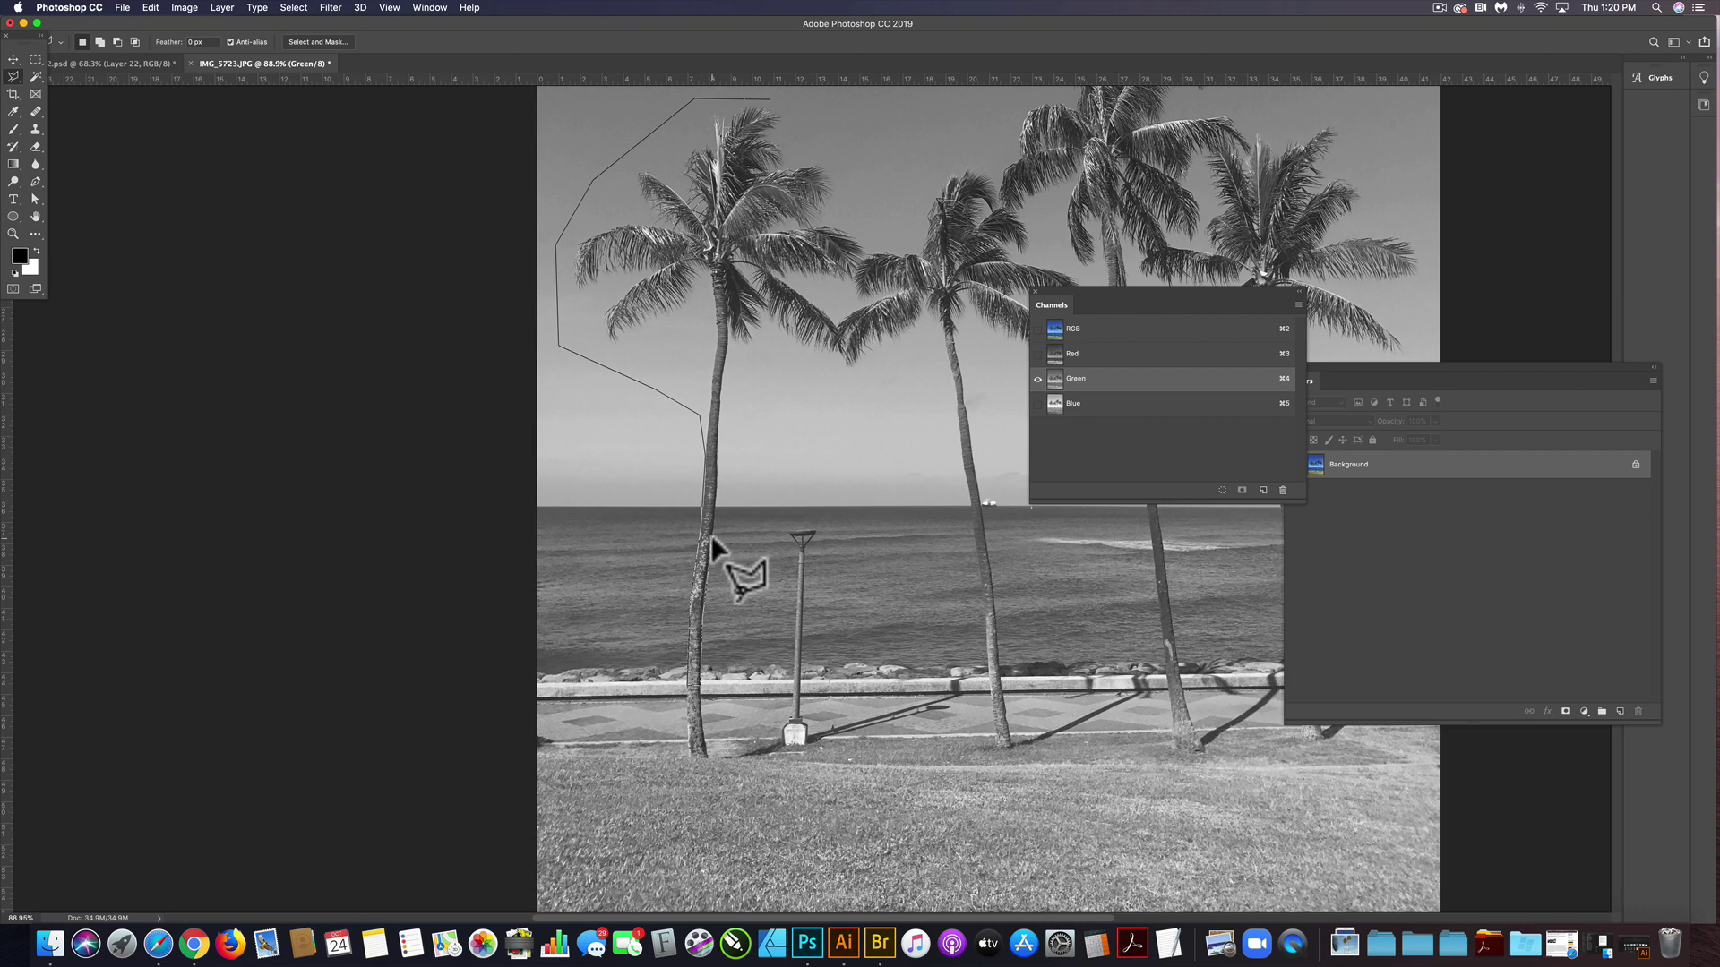
Continue the outline up the palm's right side and close the selection.
{"action": "left_click", "coordinate": [716, 486]}
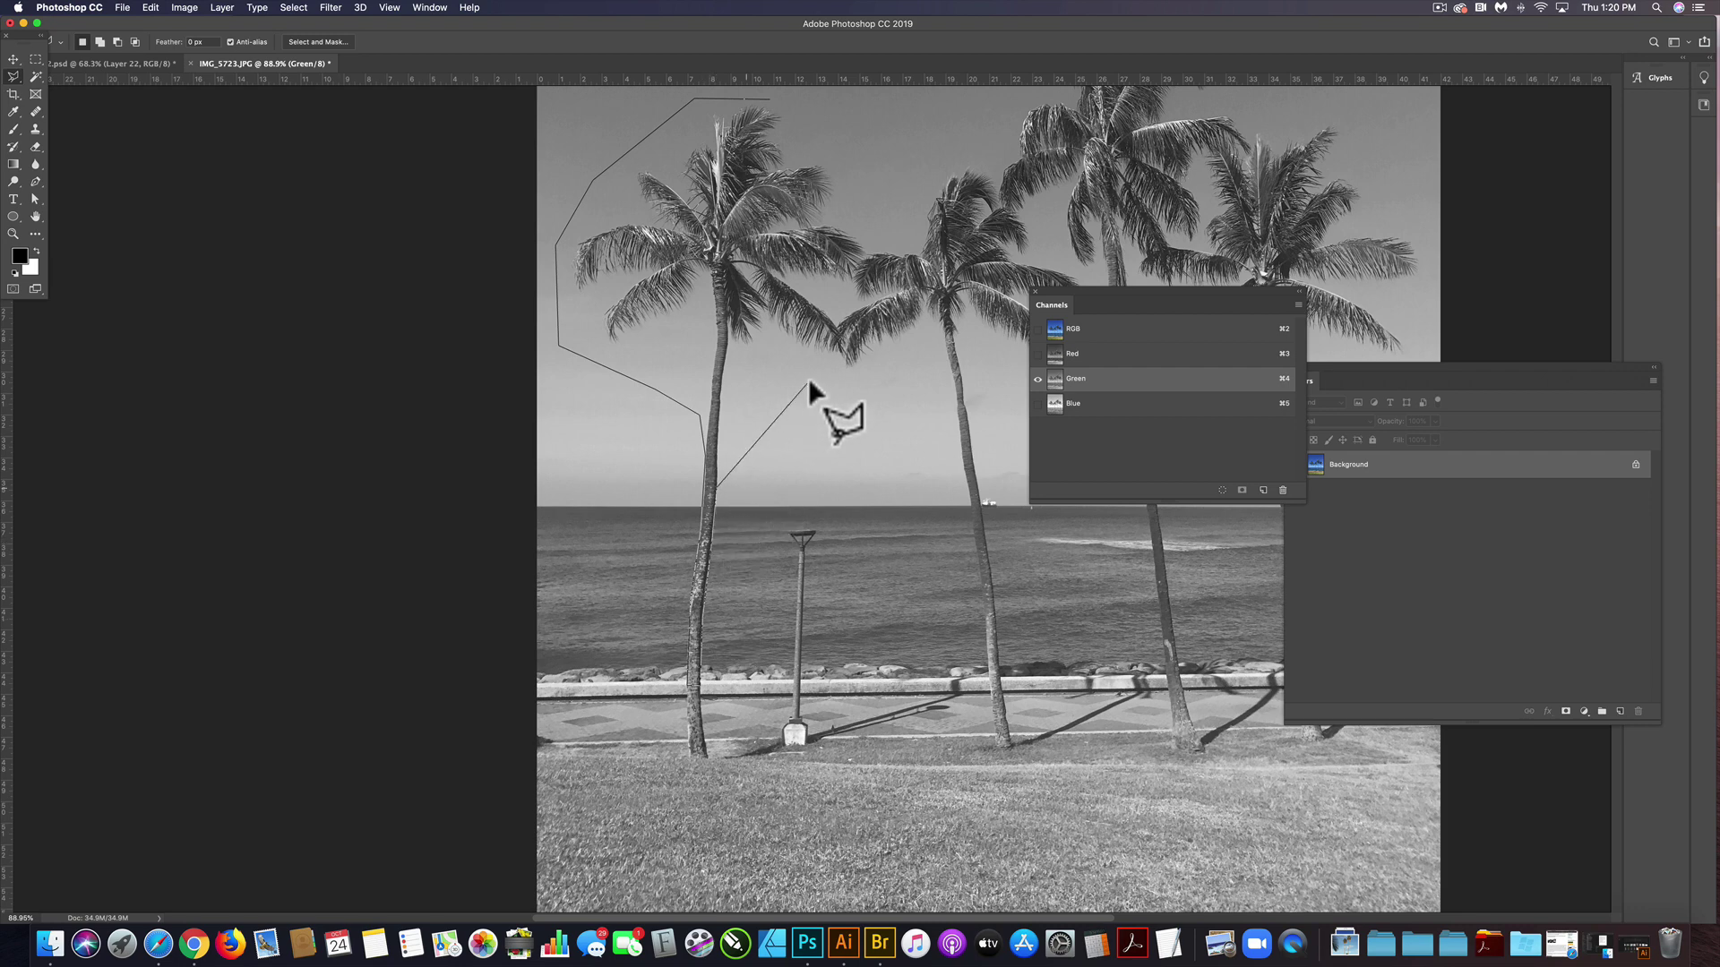
{"action": "left_click", "coordinate": [837, 340]}
{"action": "left_click", "coordinate": [839, 303]}
{"action": "left_click", "coordinate": [867, 249]}
{"action": "double_click", "coordinate": [820, 93]}
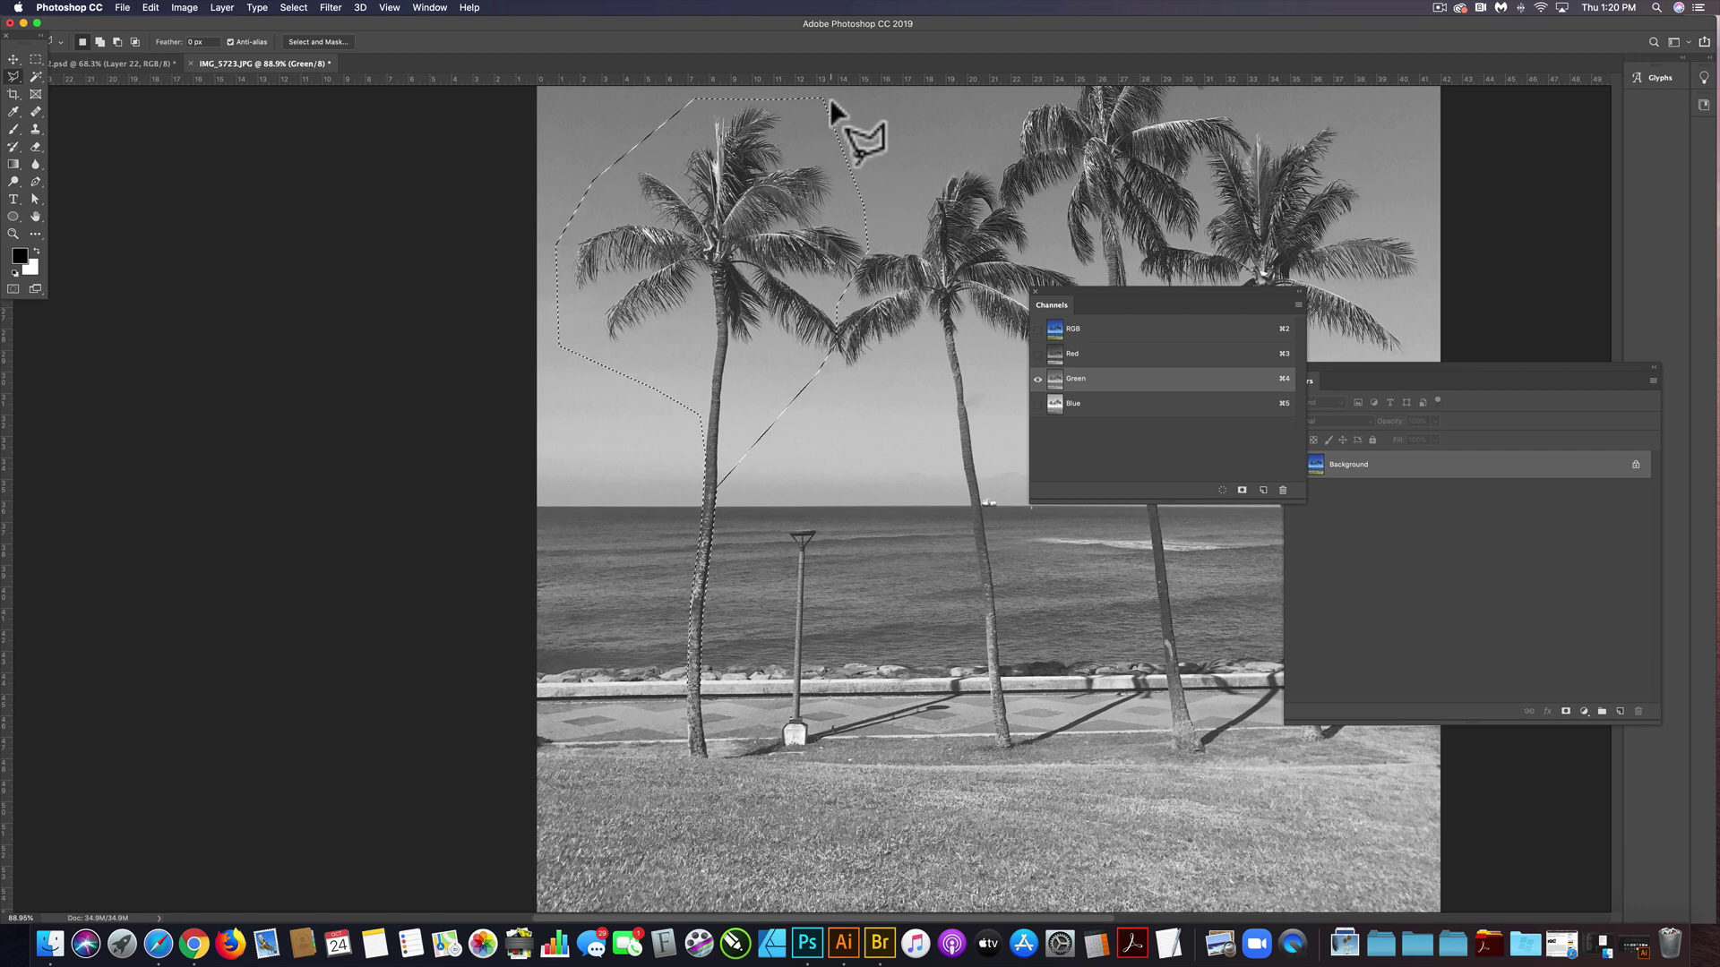
Paste the palm into TEXTURE EFFECTS as Layer 23, scale to about 162% at upper left, and invert.
{"action": "left_click", "coordinate": [128, 62]}
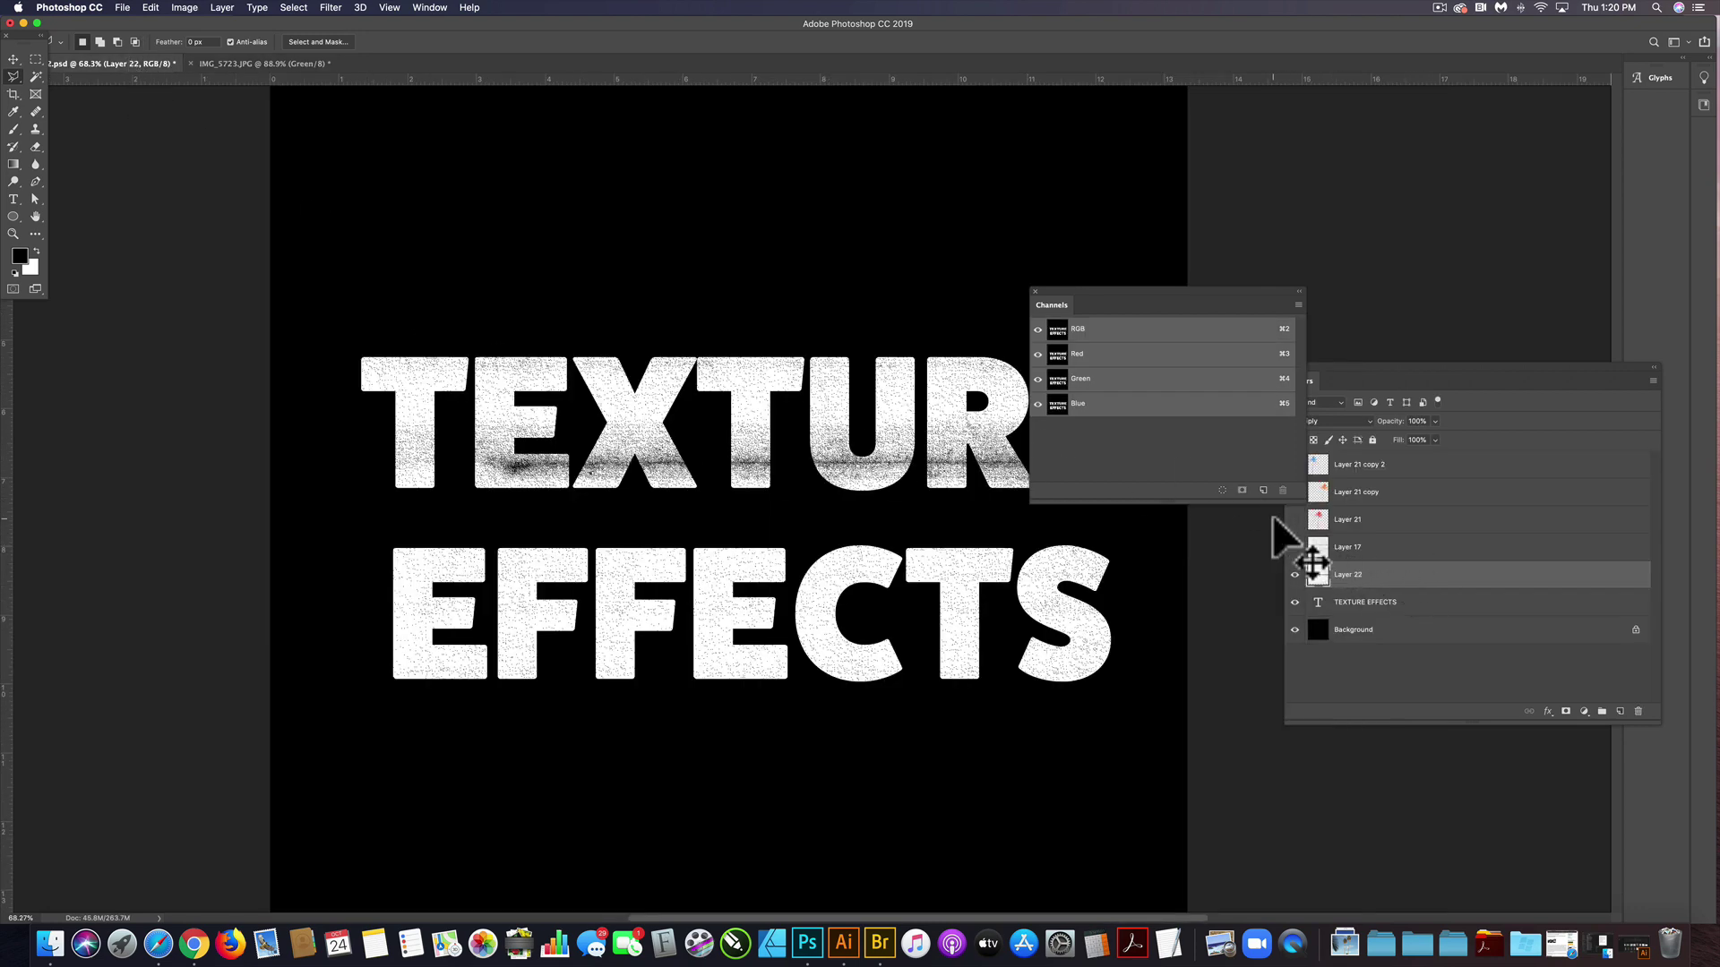
{"action": "key", "text": "super+v"}
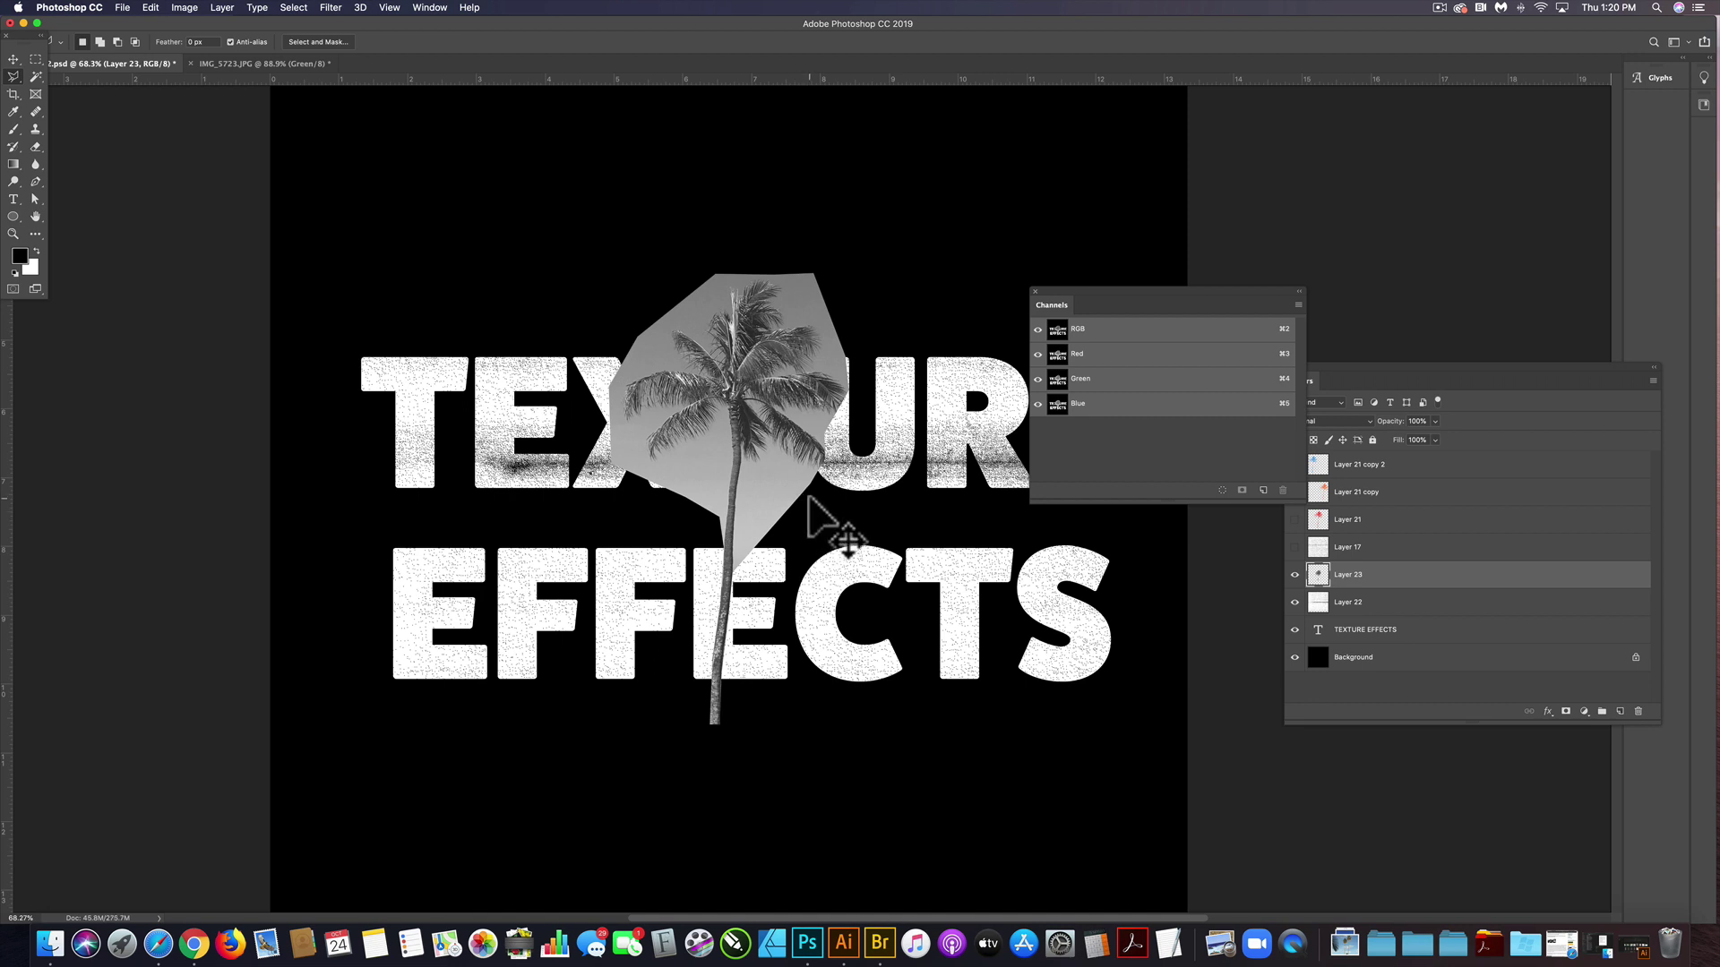
{"action": "key", "text": "super+t"}
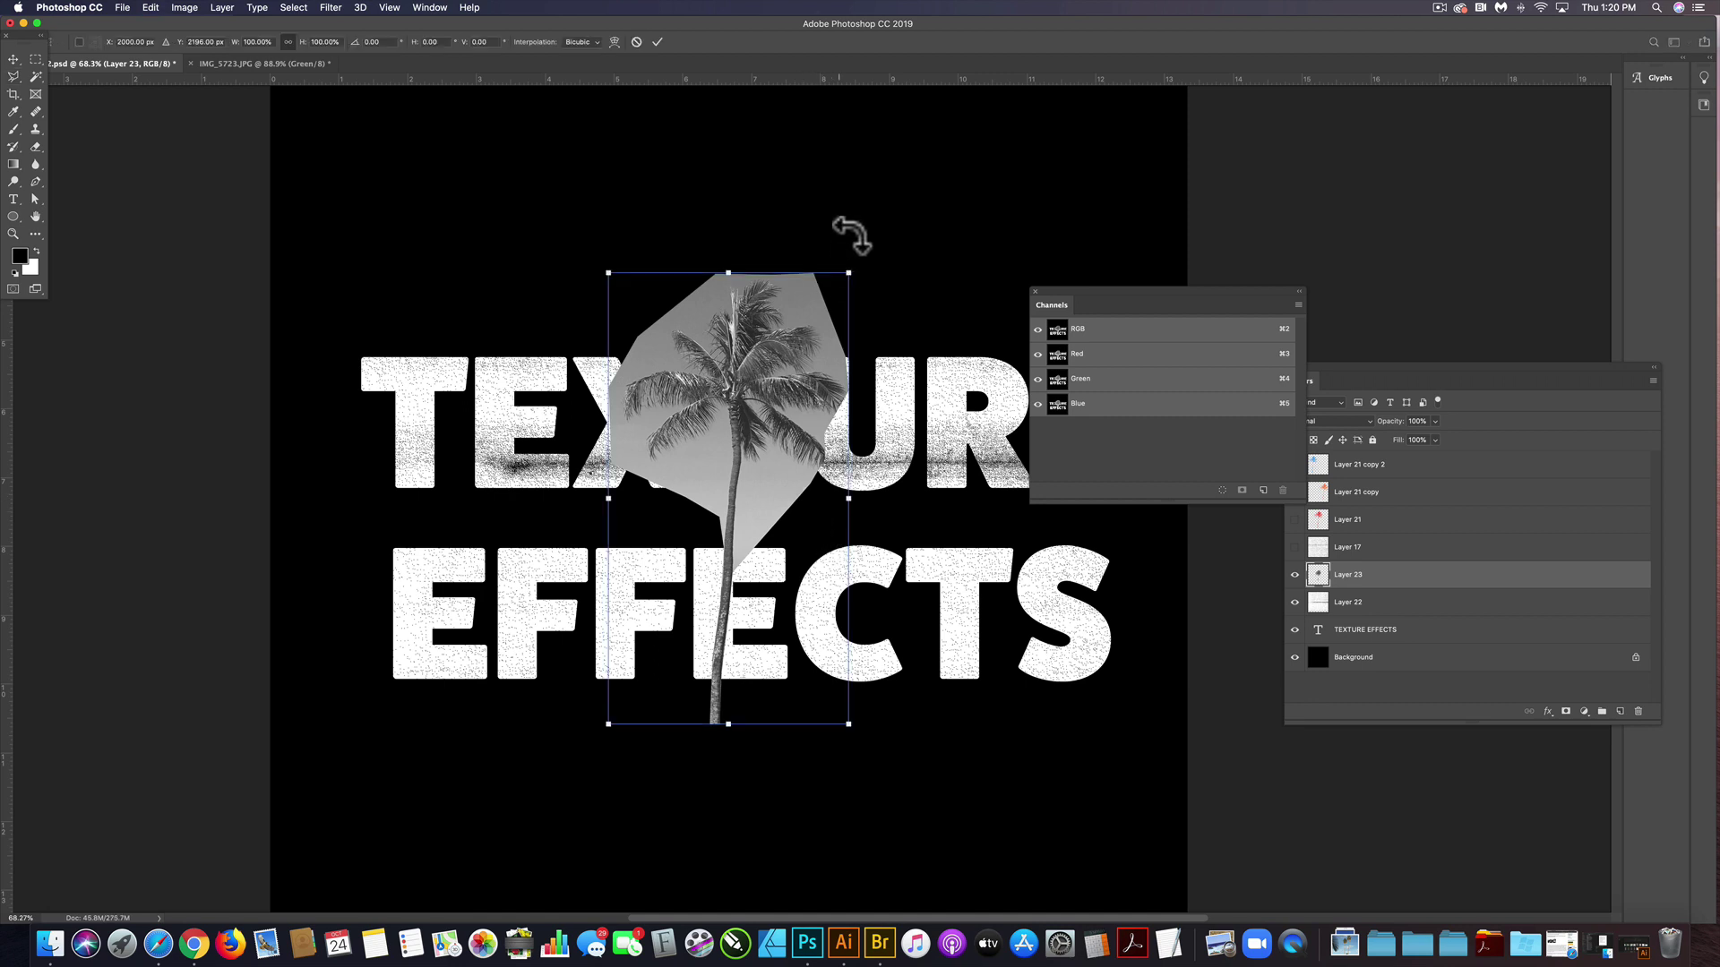
{"action": "left_click_drag", "start_coordinate": [858, 264], "coordinate": [602, 286]}
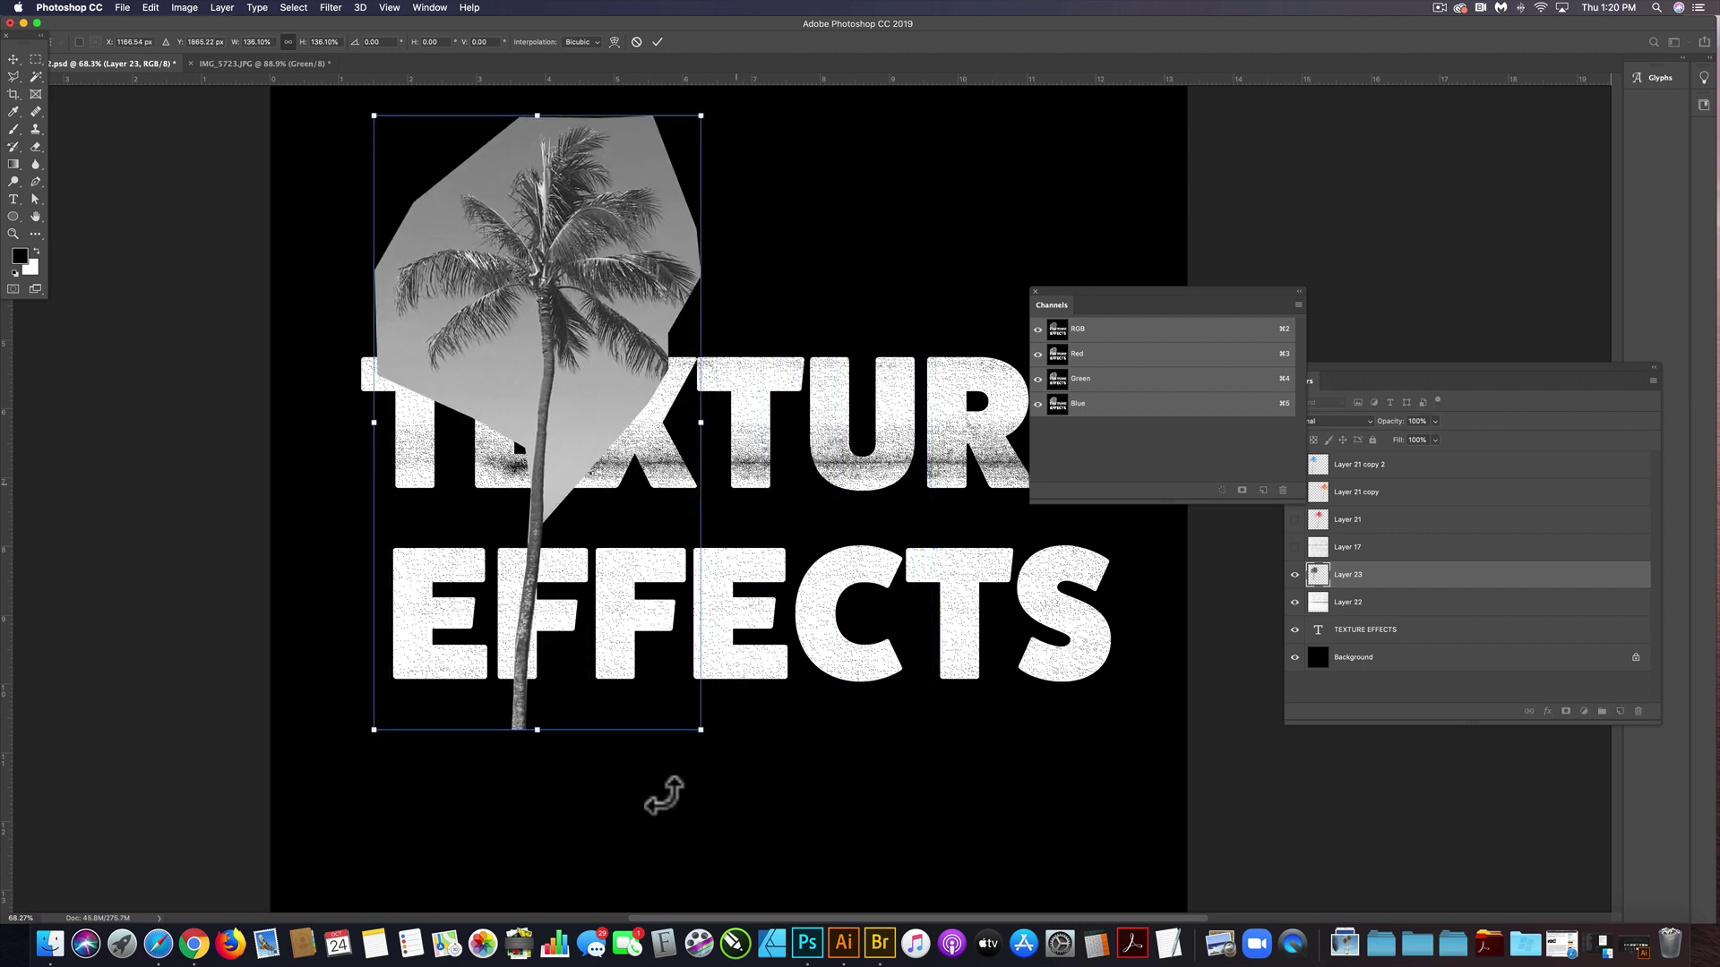
{"action": "left_click_drag", "start_coordinate": [701, 730], "coordinate": [761, 846]}
{"action": "left_click_drag", "start_coordinate": [600, 550], "coordinate": [573, 510]}
{"action": "key", "text": "Return"}
{"action": "key", "text": "l"}
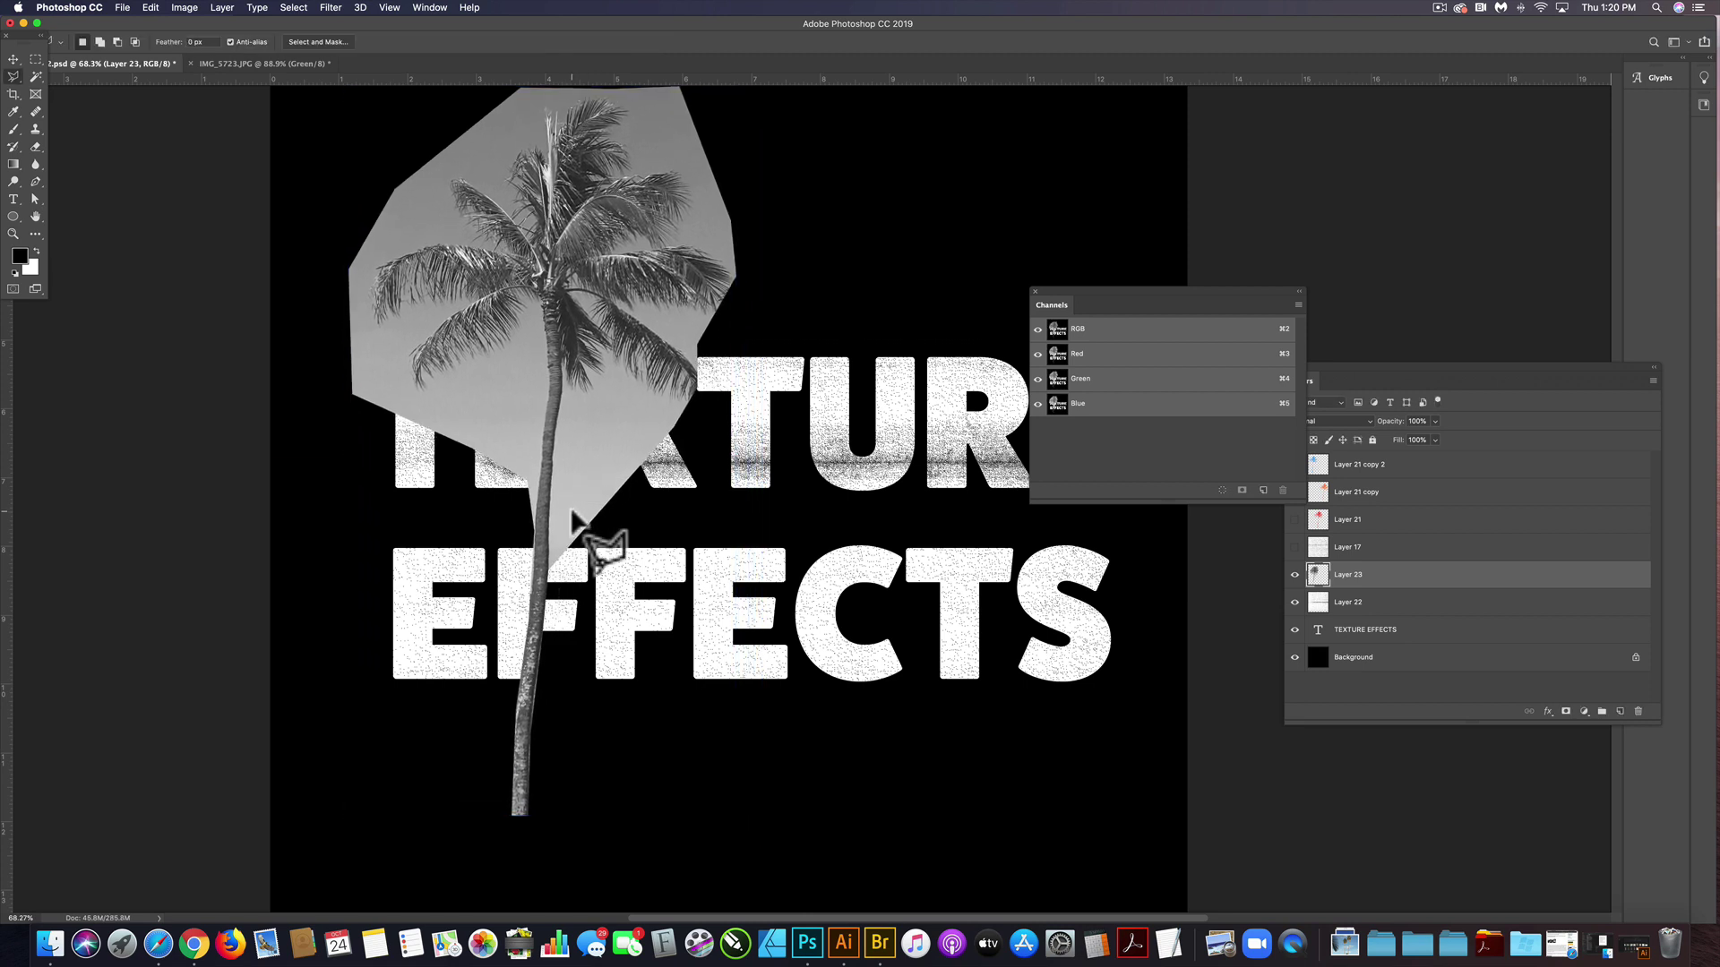
{"action": "key", "text": "super+i"}
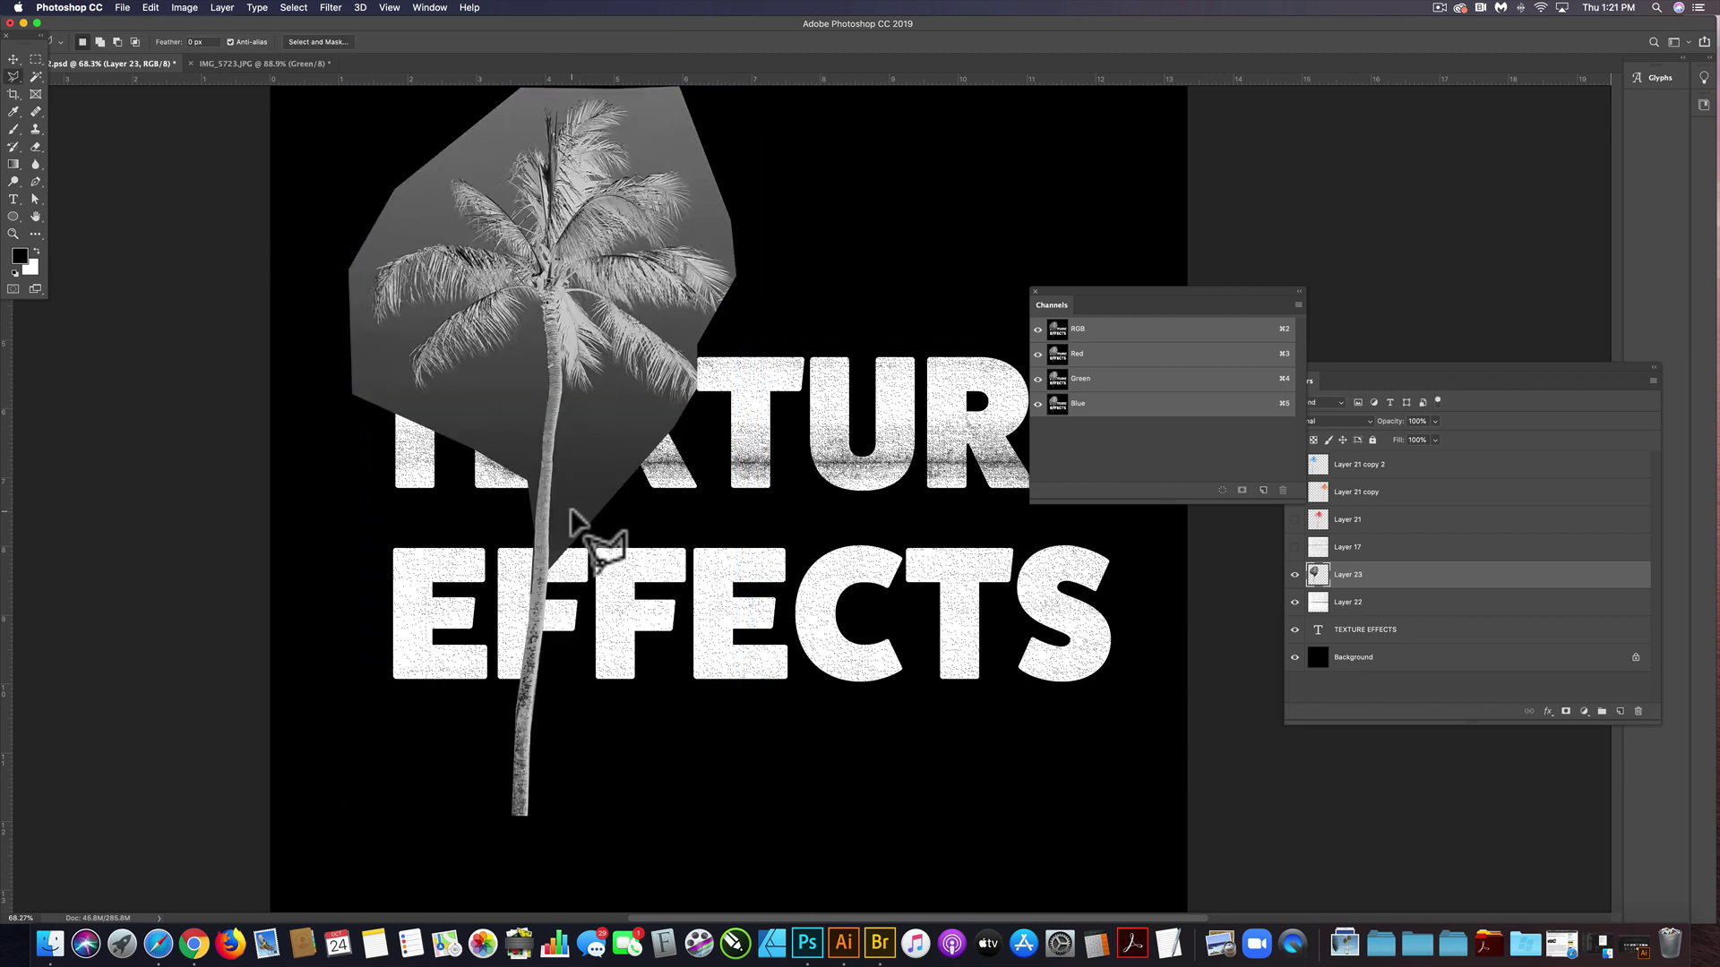
Apply Levels to the palm layer with input black 101 and white 204 for a stark white silhouette.
{"action": "key", "text": "super+l"}
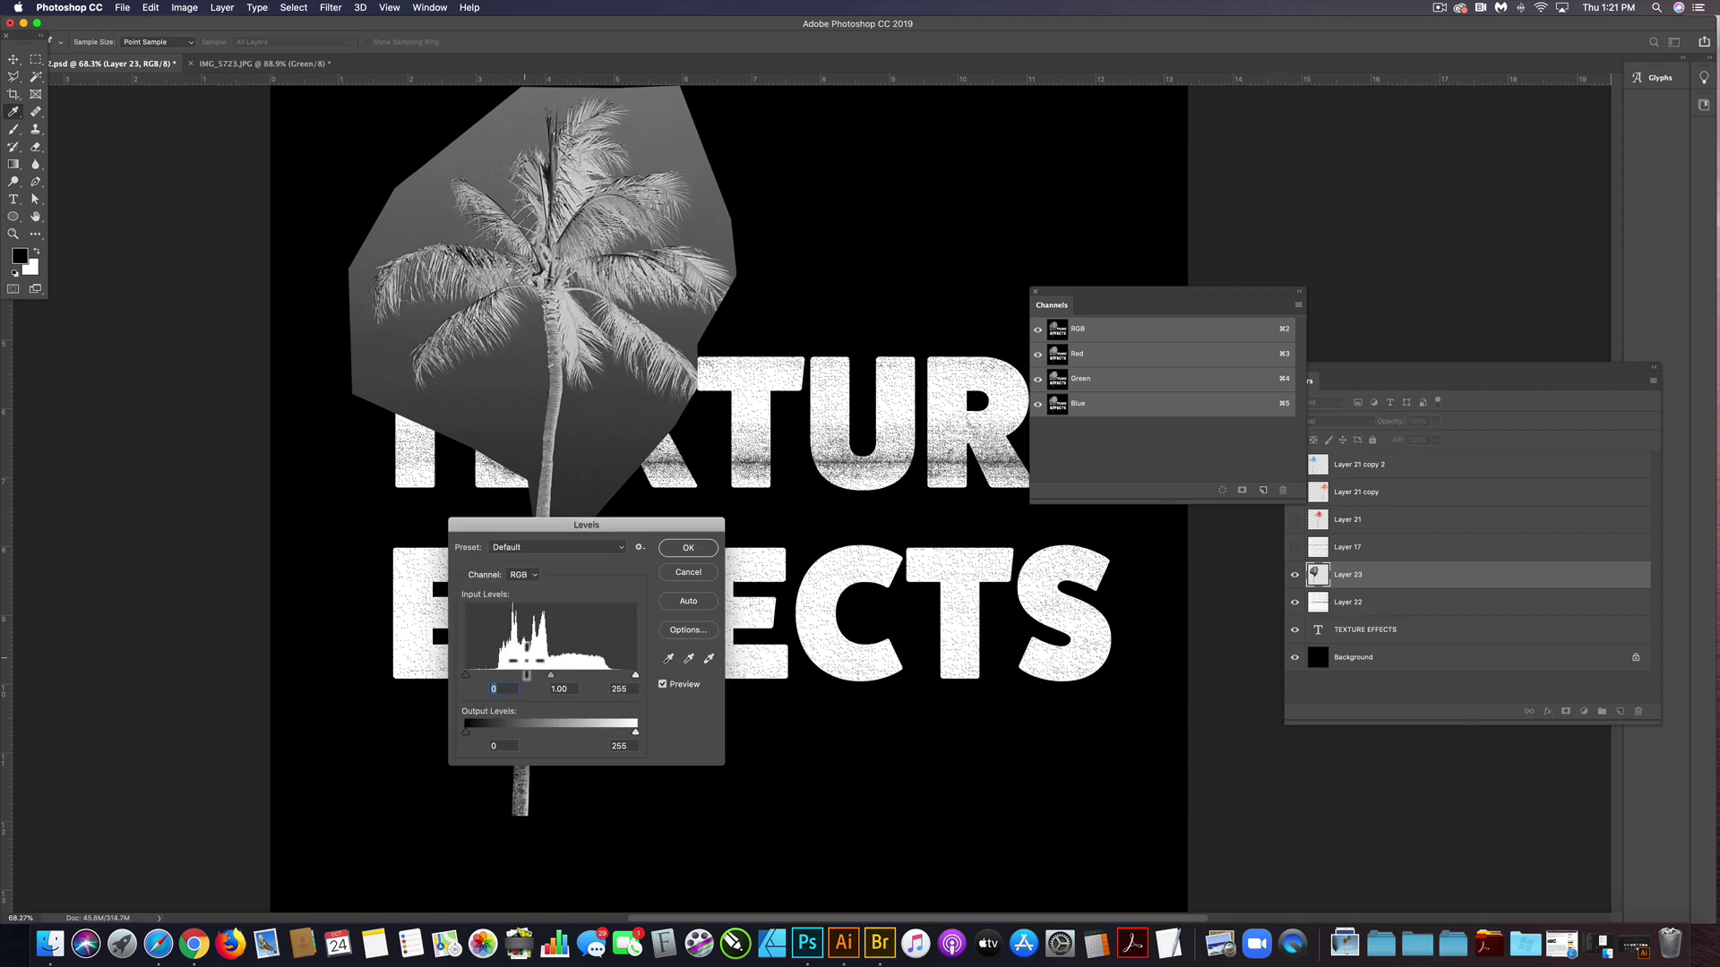
{"action": "mouse_move", "coordinate": [466, 674]}
{"action": "left_mouse_down"}
{"action": "mouse_move", "coordinate": [604, 669]}
{"action": "mouse_move", "coordinate": [542, 670]}
{"action": "left_mouse_up"}
{"action": "left_click", "coordinate": [673, 547]}
{"action": "key", "text": "l"}
{"action": "scroll", "coordinate": [671, 515], "scroll_direction": "up", "scroll_amount": 2}
{"action": "scroll", "coordinate": [672, 510], "scroll_direction": "up", "scroll_amount": 1}
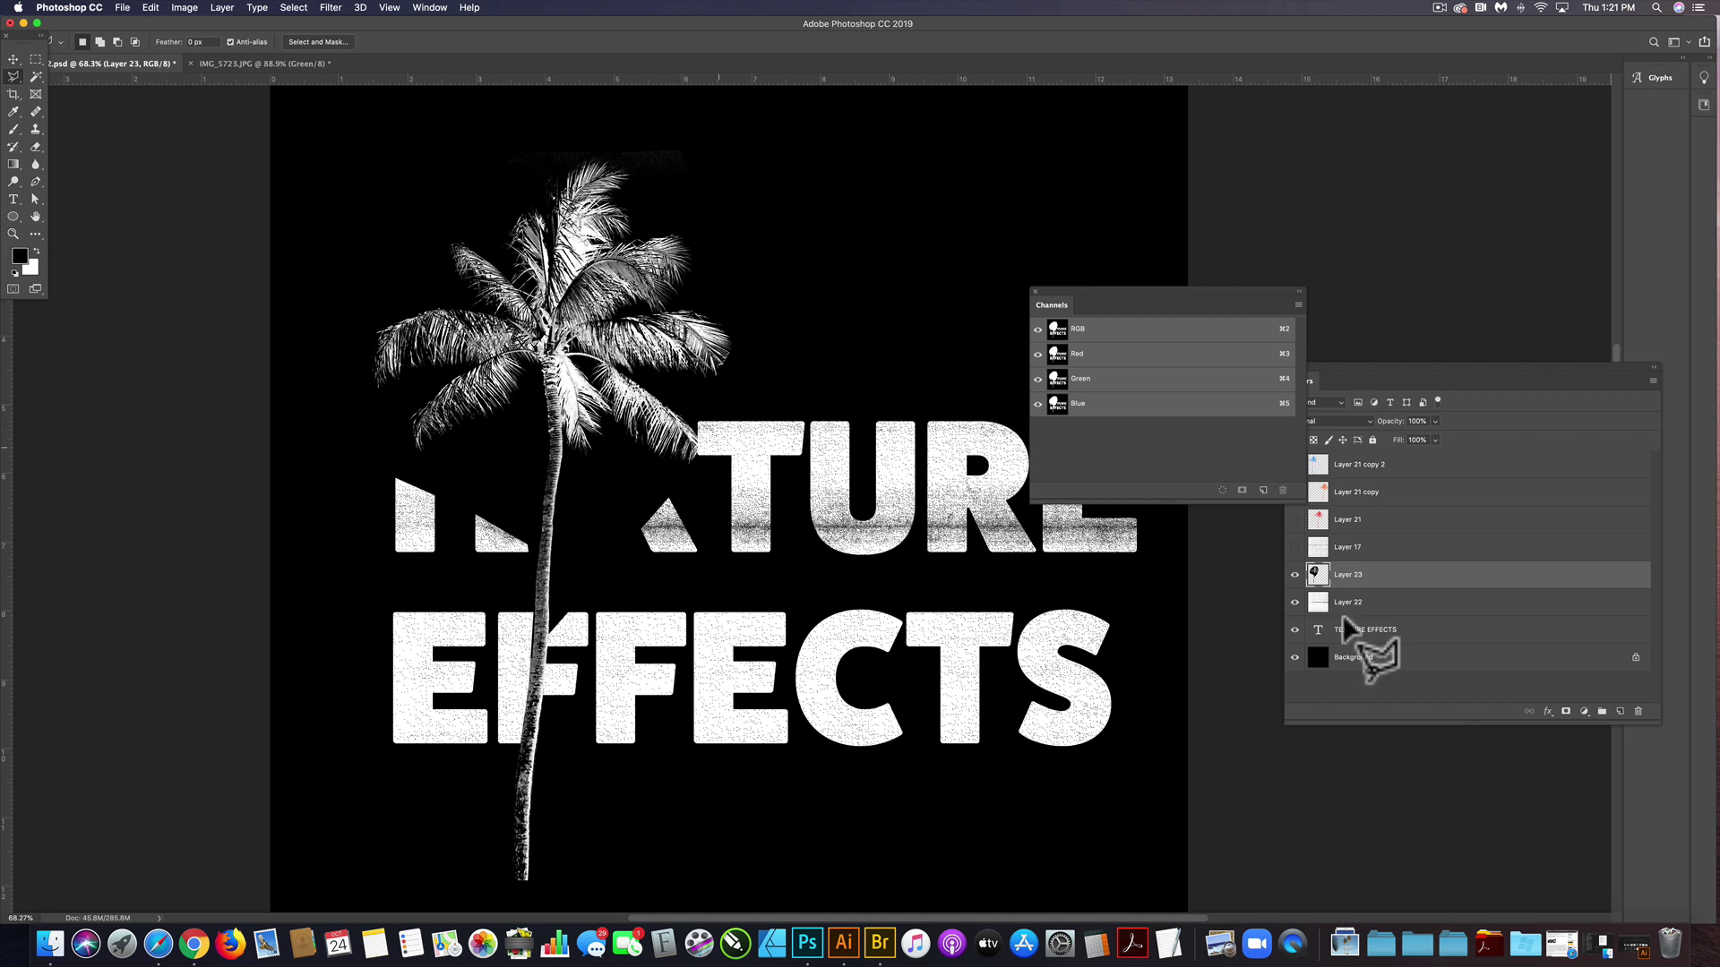
Hide Layer 22 and TEXTURE EFFECTS, copy the palm, and start a 1978 x 3421 px Clipboard document.
{"action": "left_click", "coordinate": [1295, 602]}
{"action": "left_click", "coordinate": [1294, 630]}
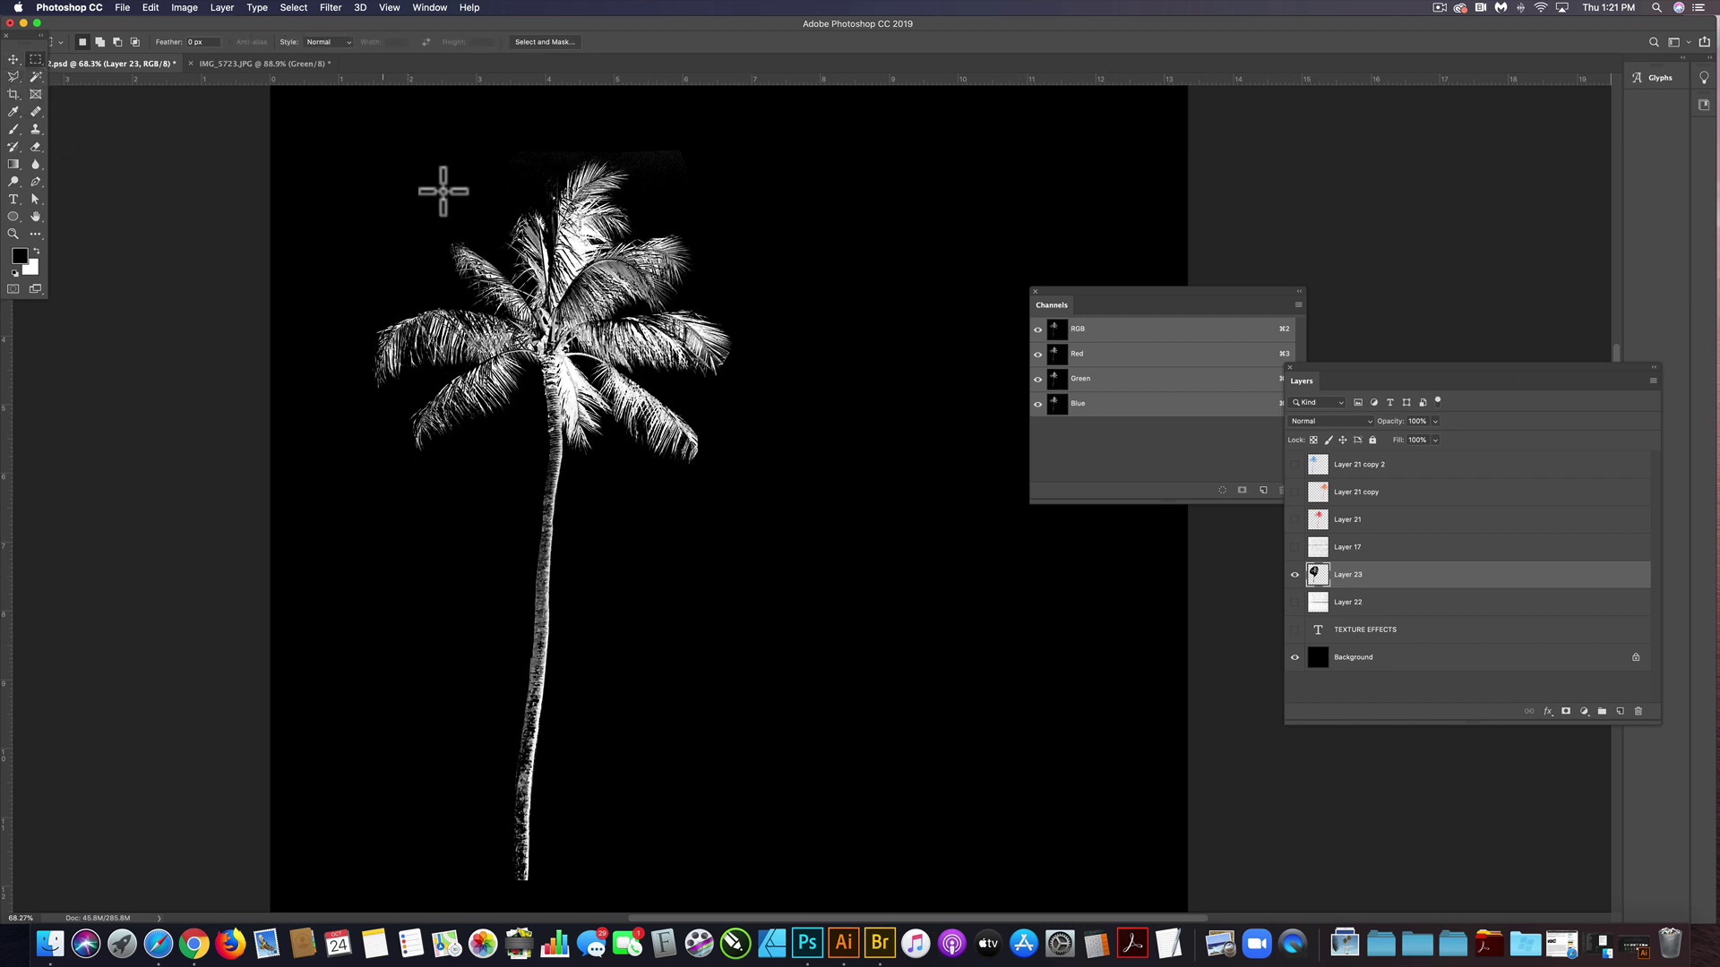
{"action": "left_click_drag", "start_coordinate": [322, 124], "coordinate": [776, 889]}
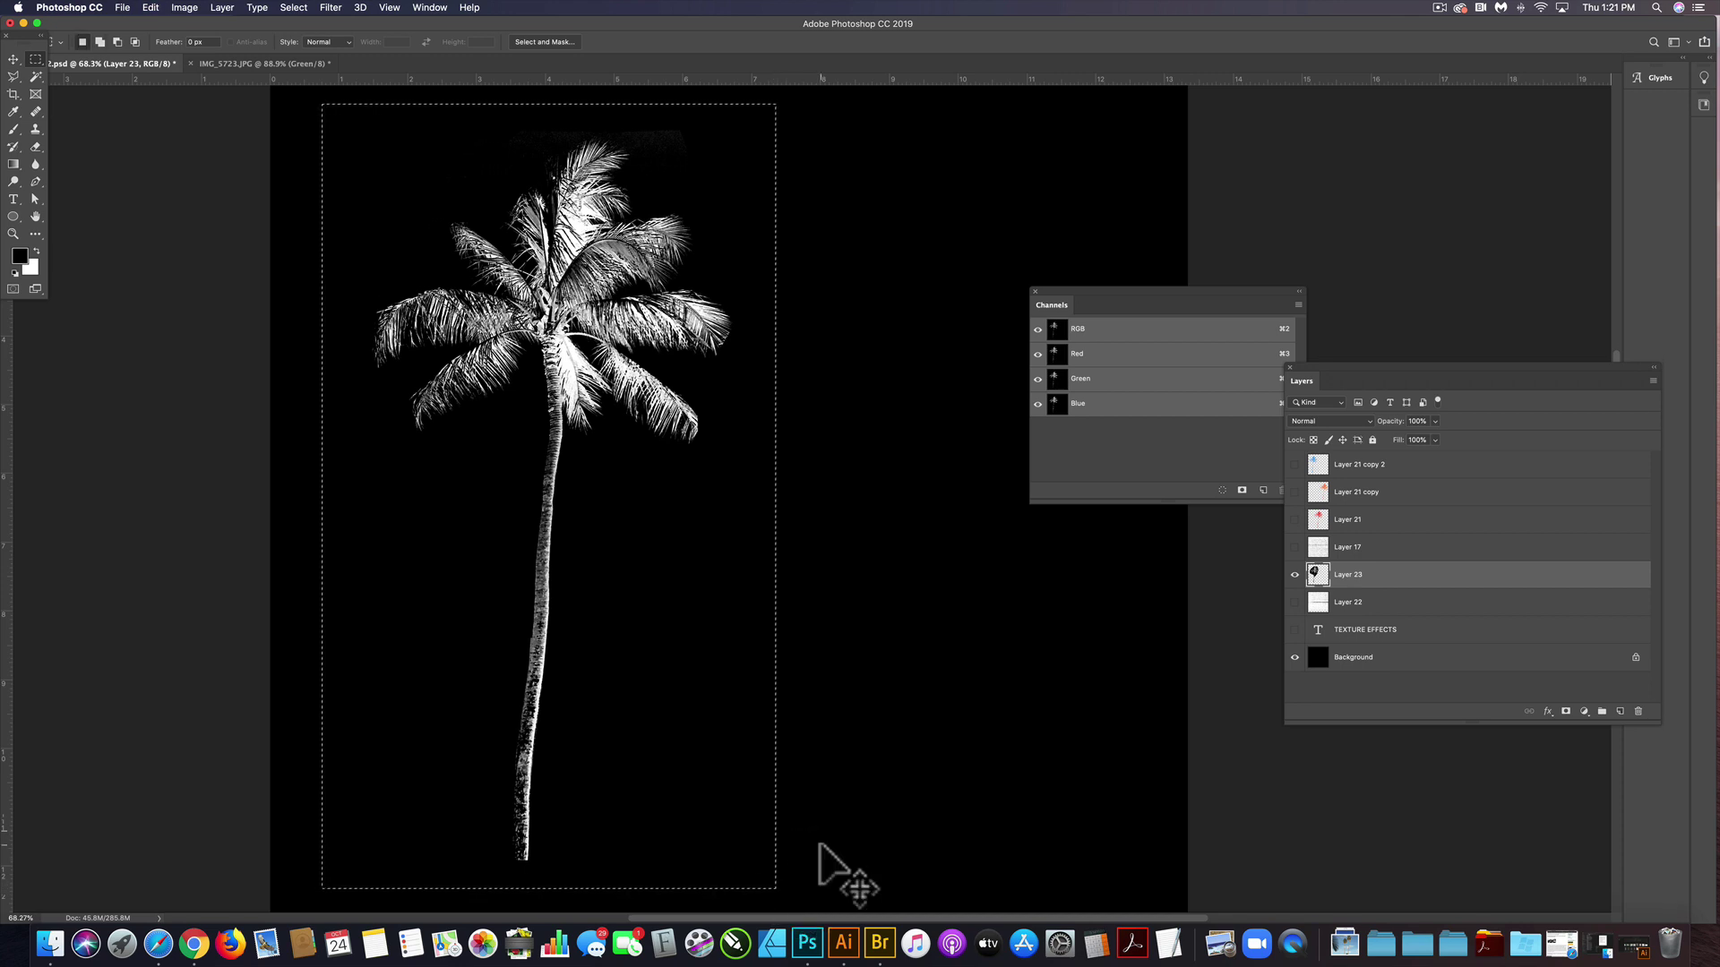
{"action": "key", "text": "super+n"}
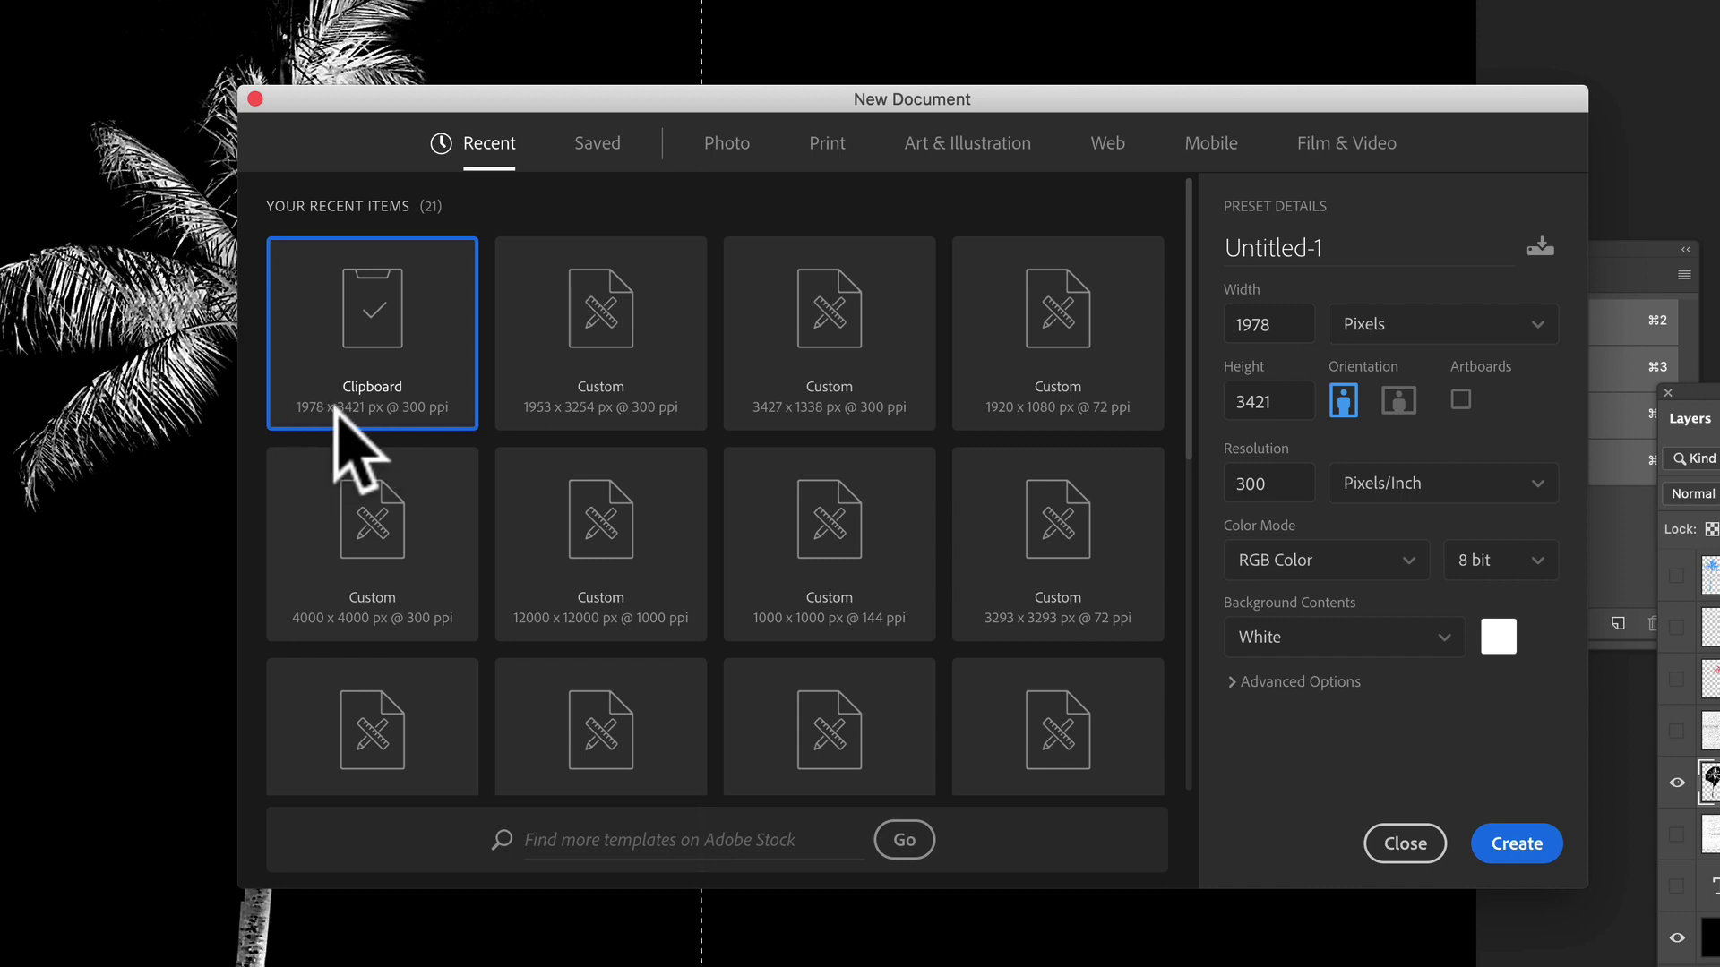
Create the new document, paste the palm tree into it, and flatten.
{"action": "left_click", "coordinate": [1526, 833]}
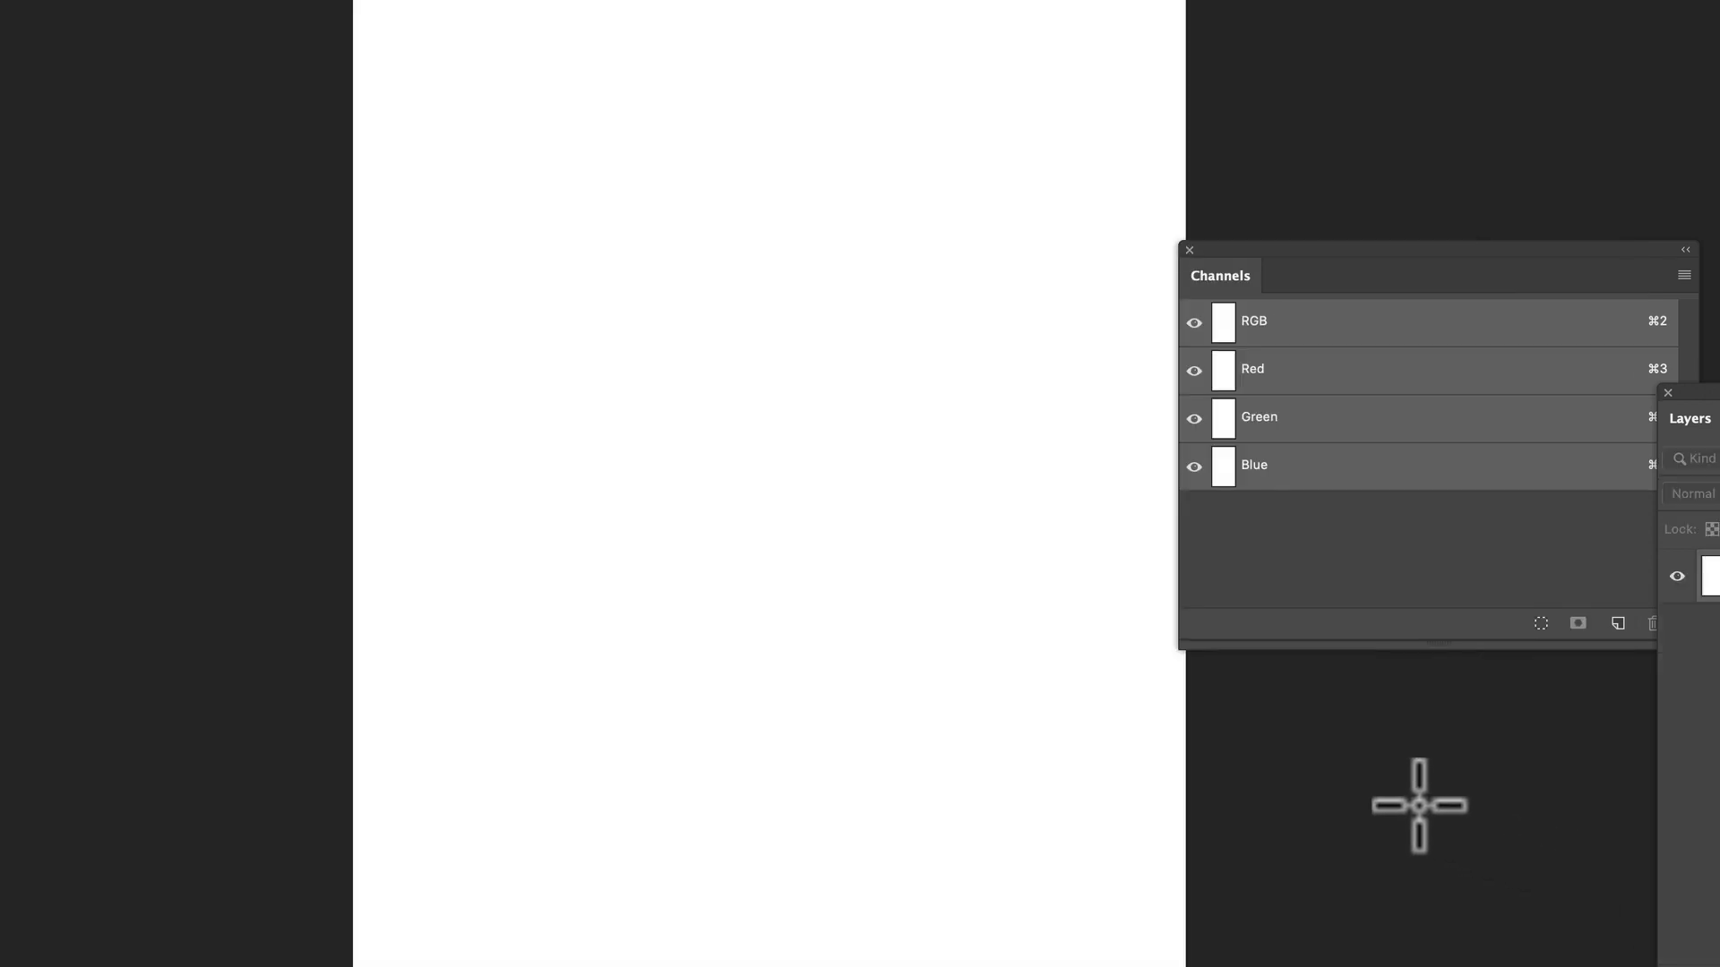
{"action": "key", "text": "super+v"}
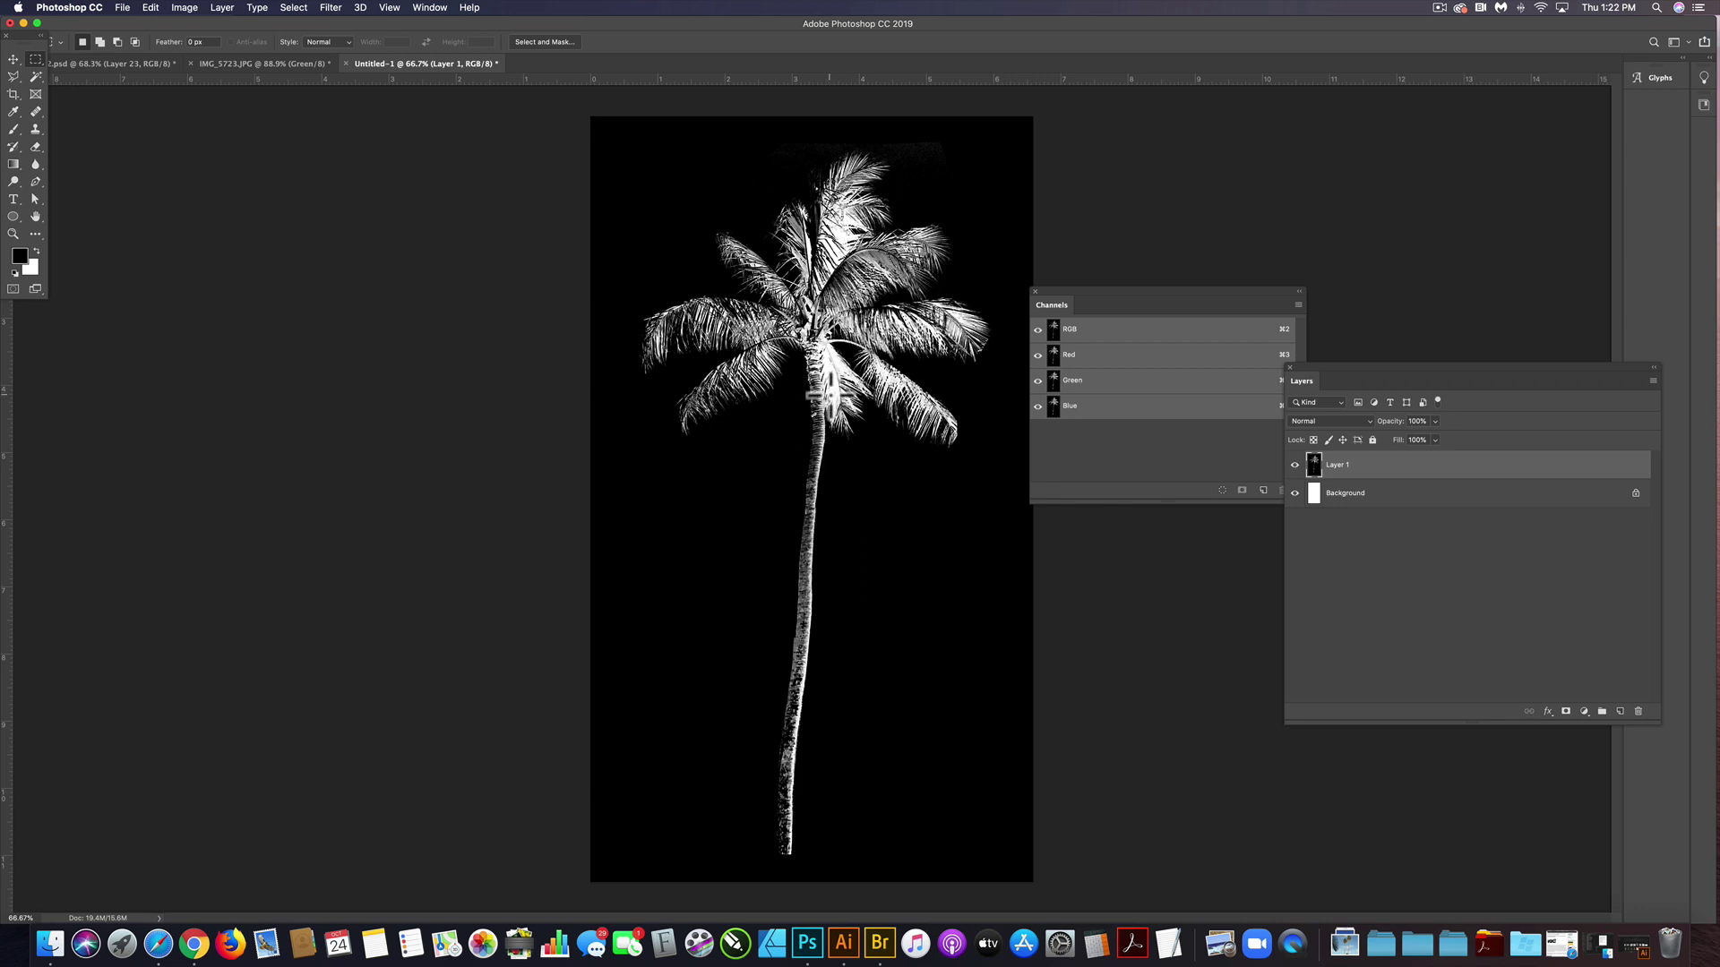
{"action": "key", "text": "super+e"}
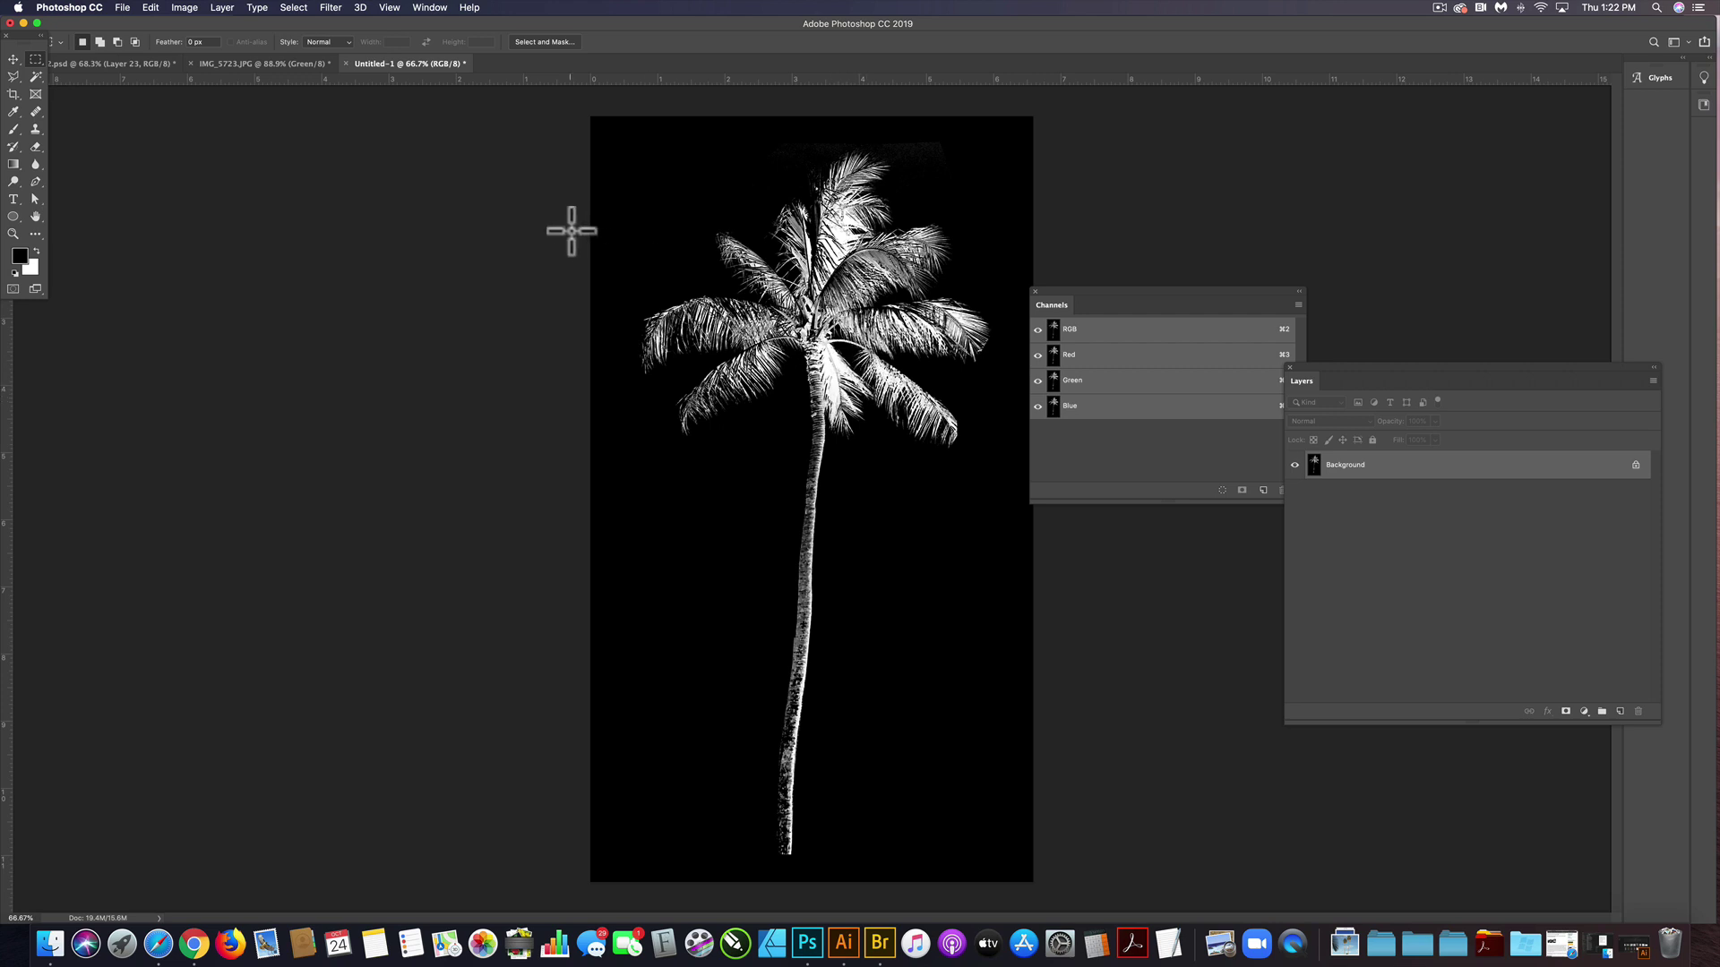
Resize the image to a height of 1400 px (809 x 1400 px at 300 ppi).
{"action": "left_click", "coordinate": [183, 7]}
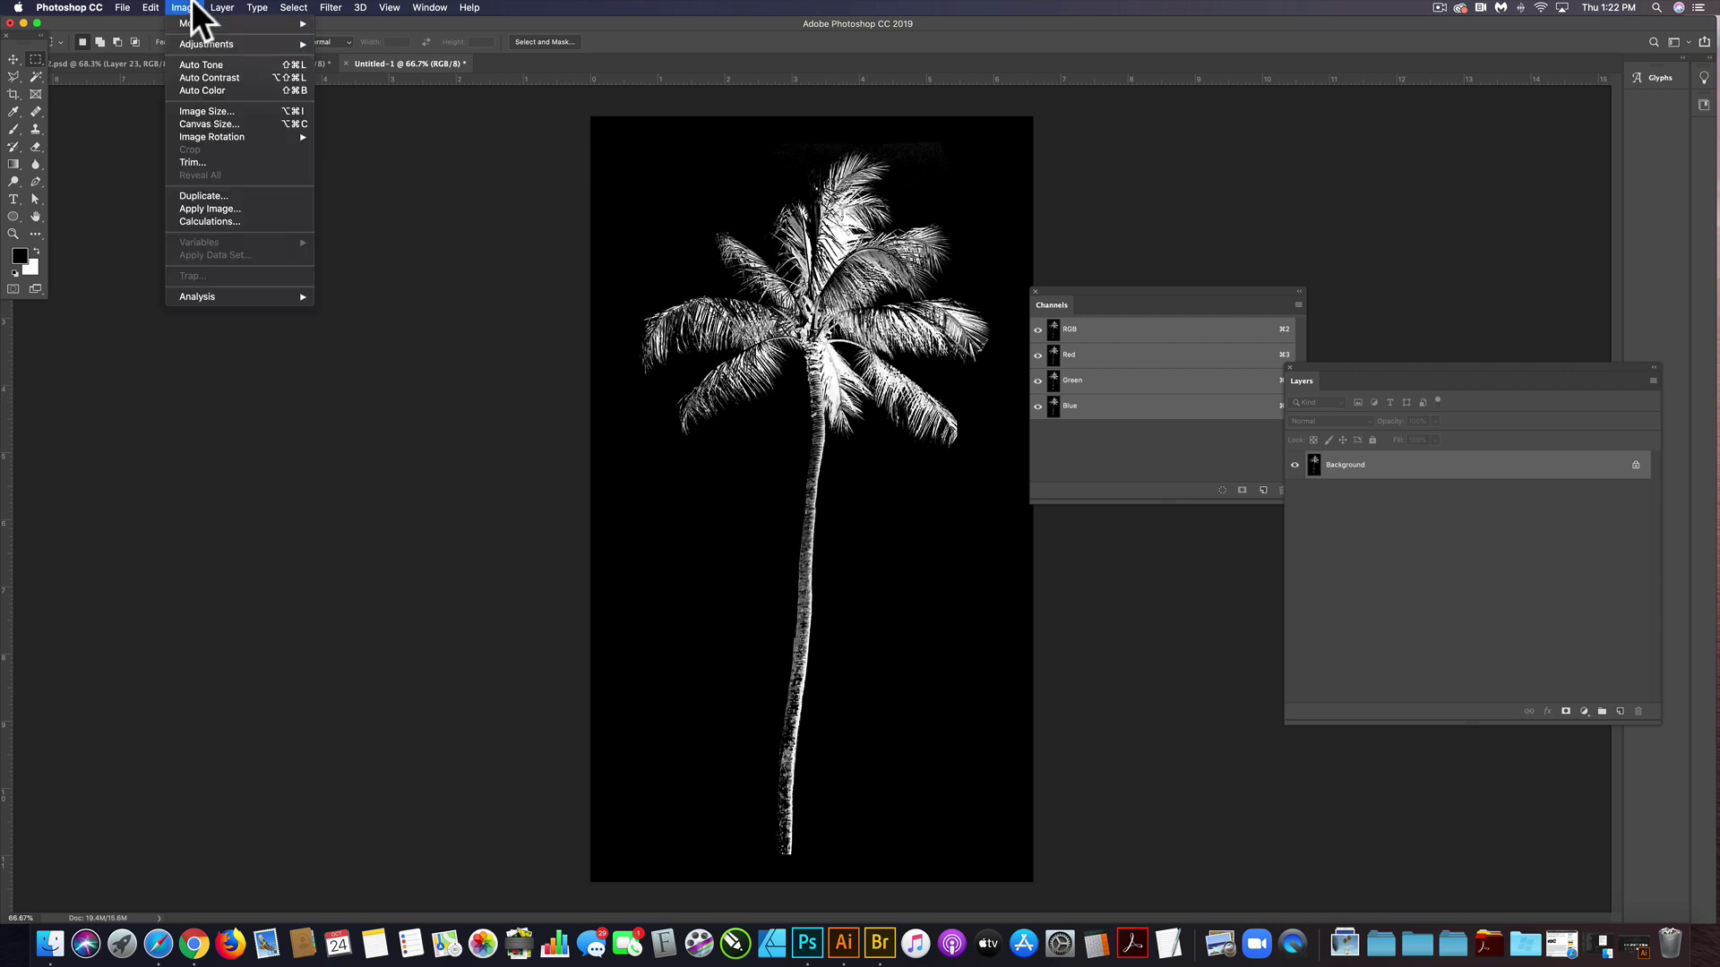
{"action": "left_click", "coordinate": [202, 109]}
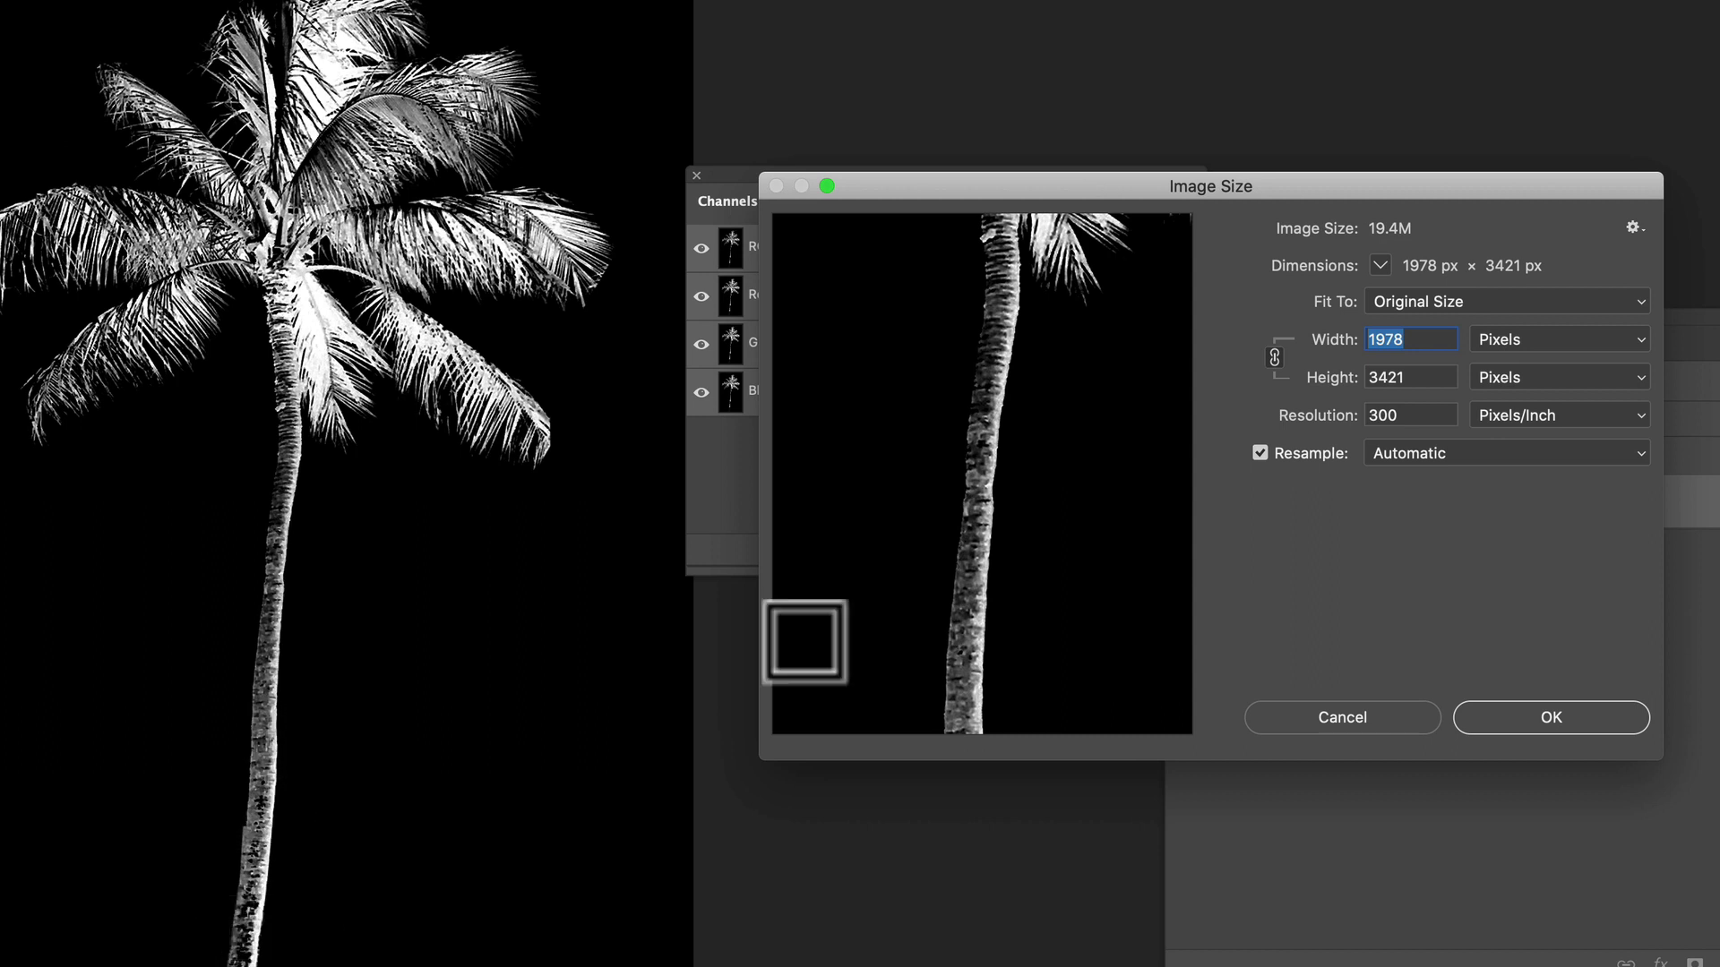
{"action": "left_click", "coordinate": [1413, 367]}
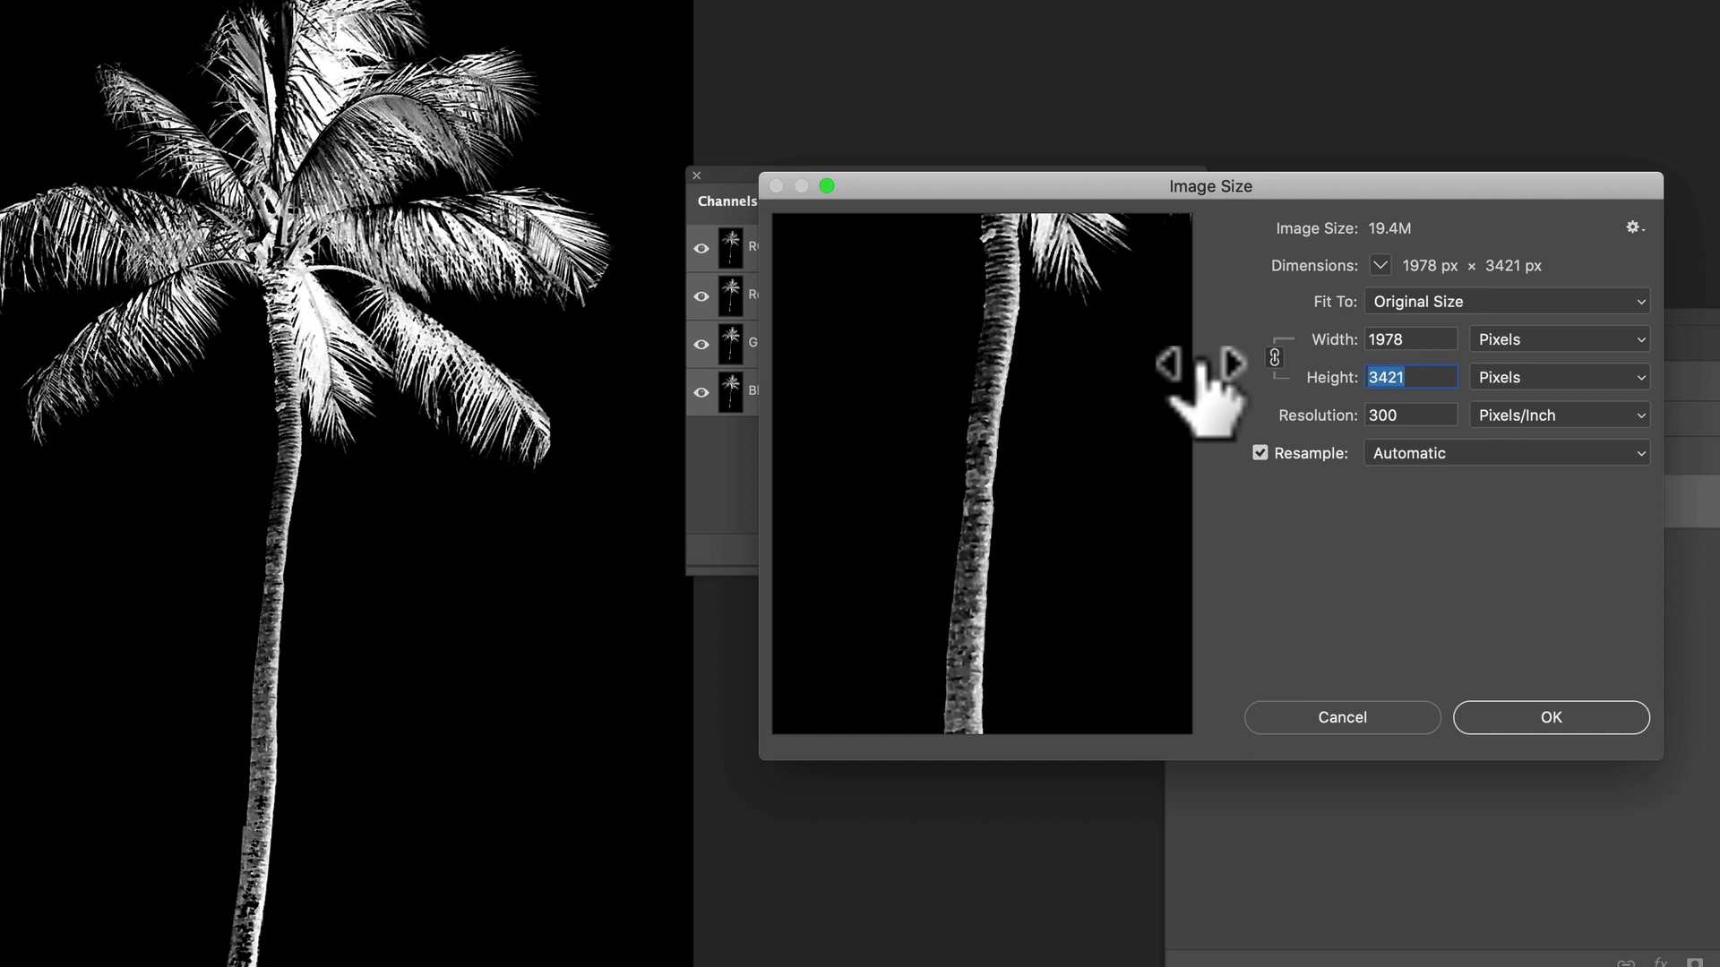
{"action": "type", "text": "1400"}
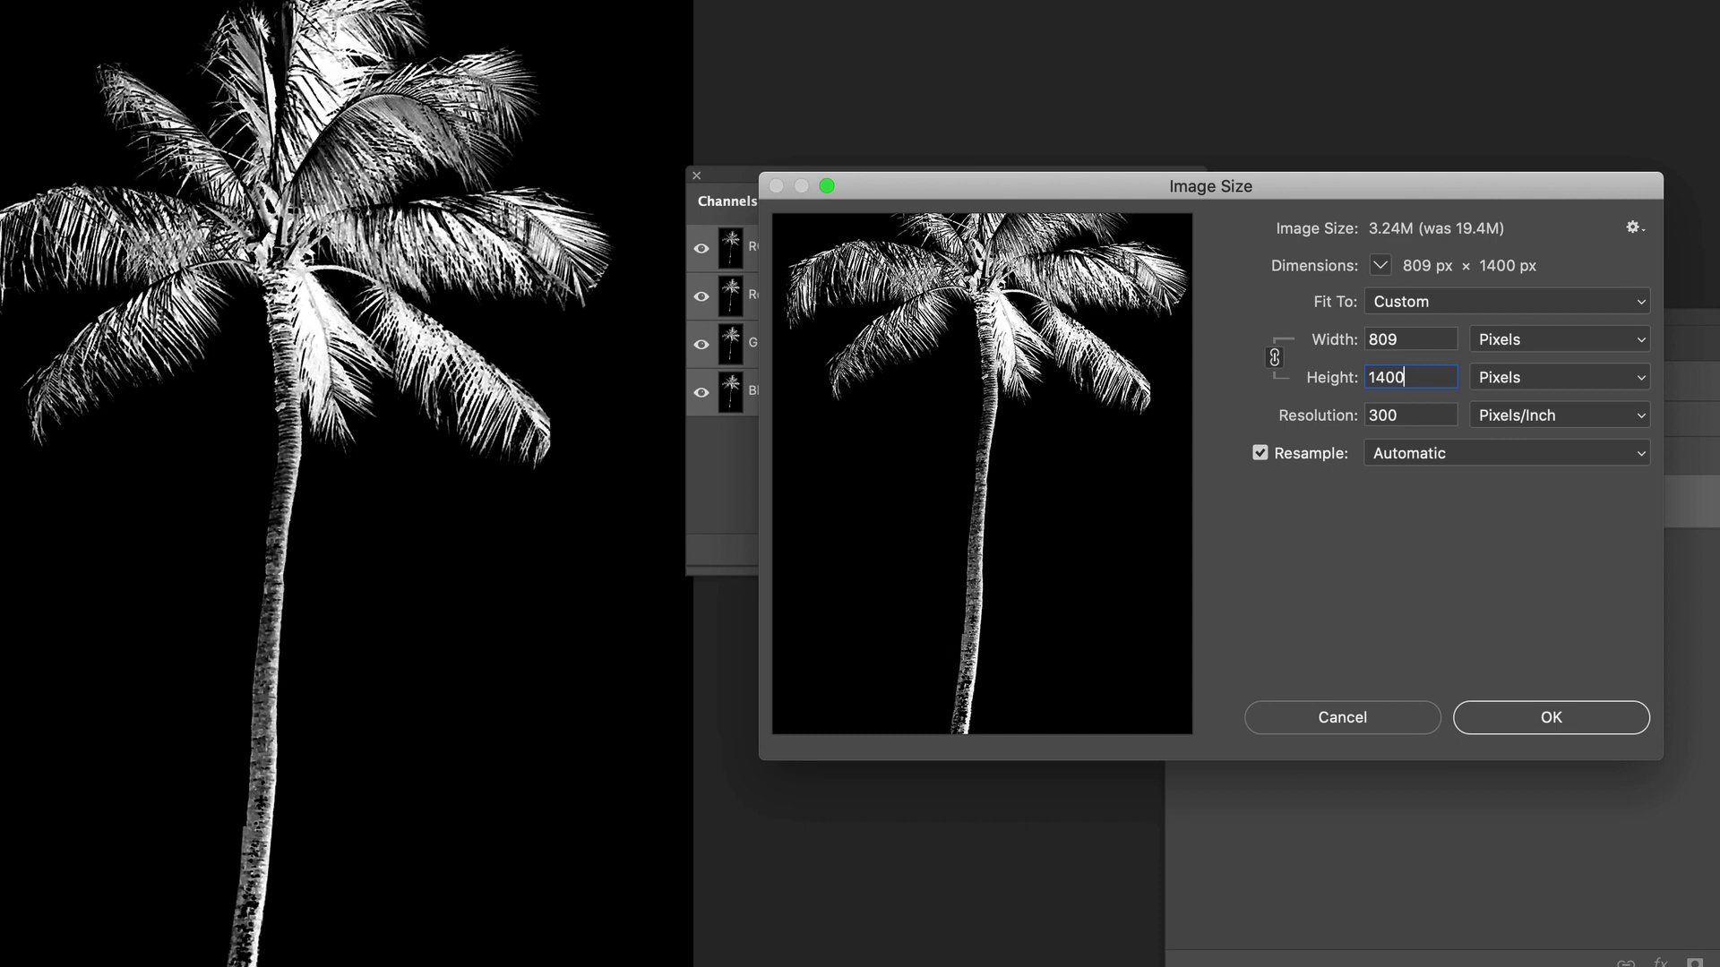
Apply the 809 × 1400 px resize, invert the palm, and convert it to Grayscale, discarding colour.
{"action": "left_click", "coordinate": [1534, 716]}
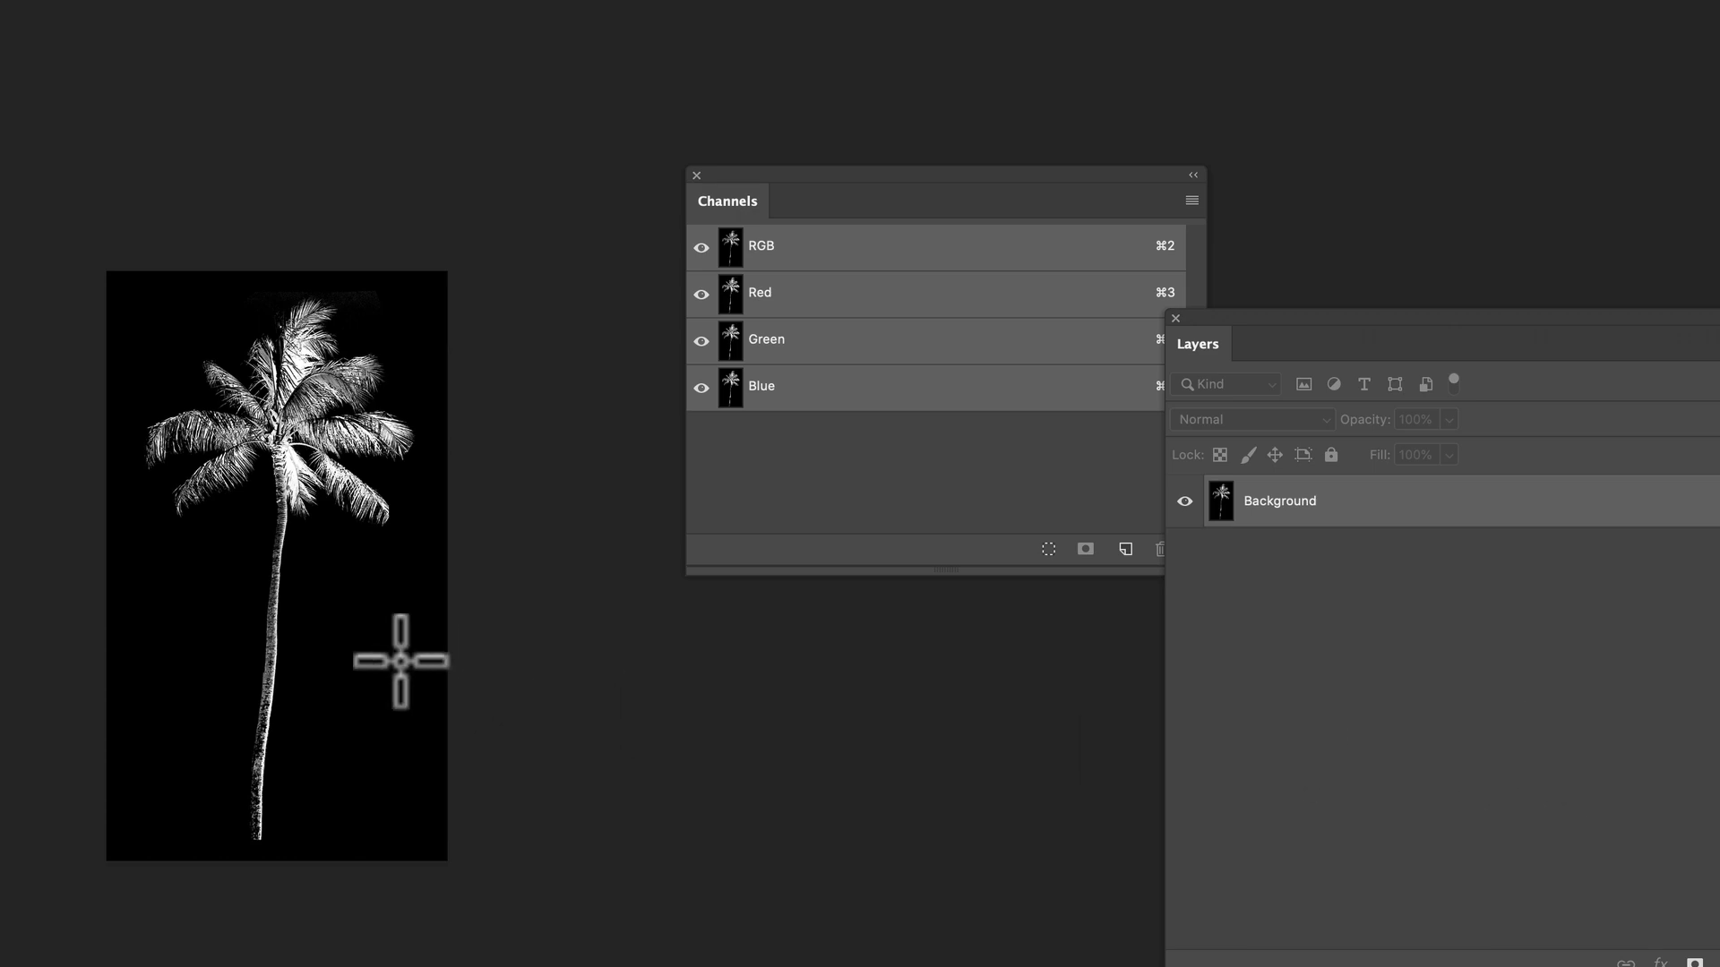
{"action": "scroll", "coordinate": [835, 453], "scroll_direction": "up", "scroll_amount": 5}
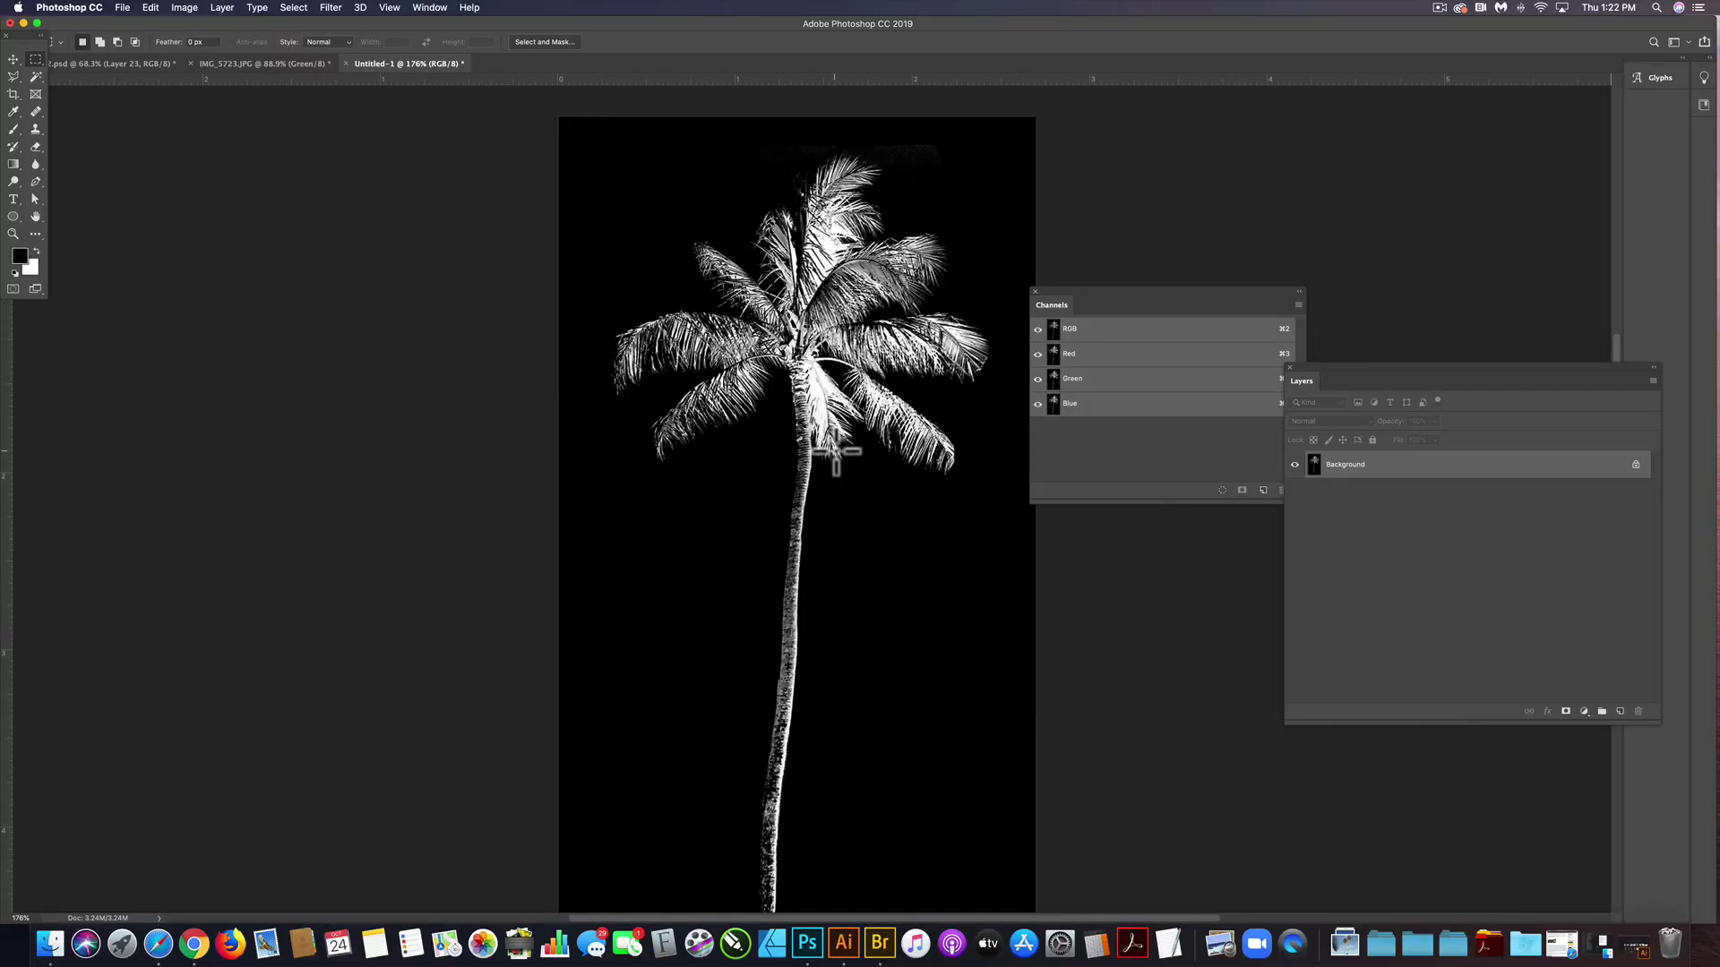
{"action": "key", "text": "super+i"}
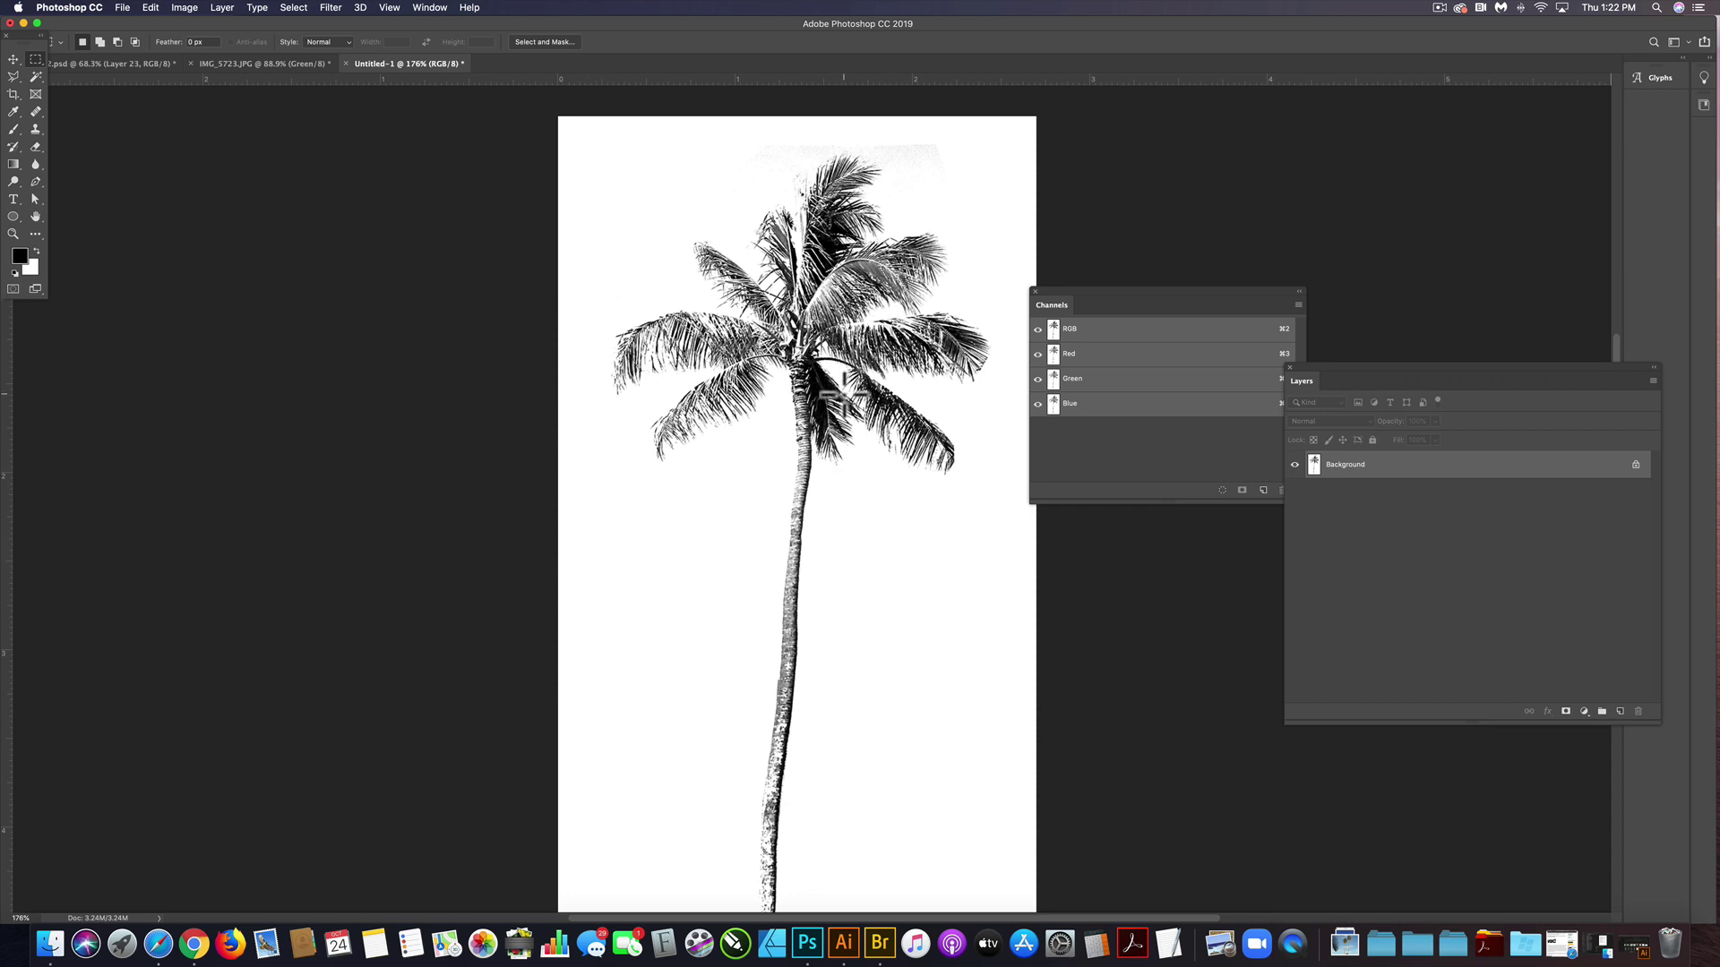
{"action": "left_click", "coordinate": [184, 7]}
{"action": "mouse_move", "coordinate": [187, 23]}
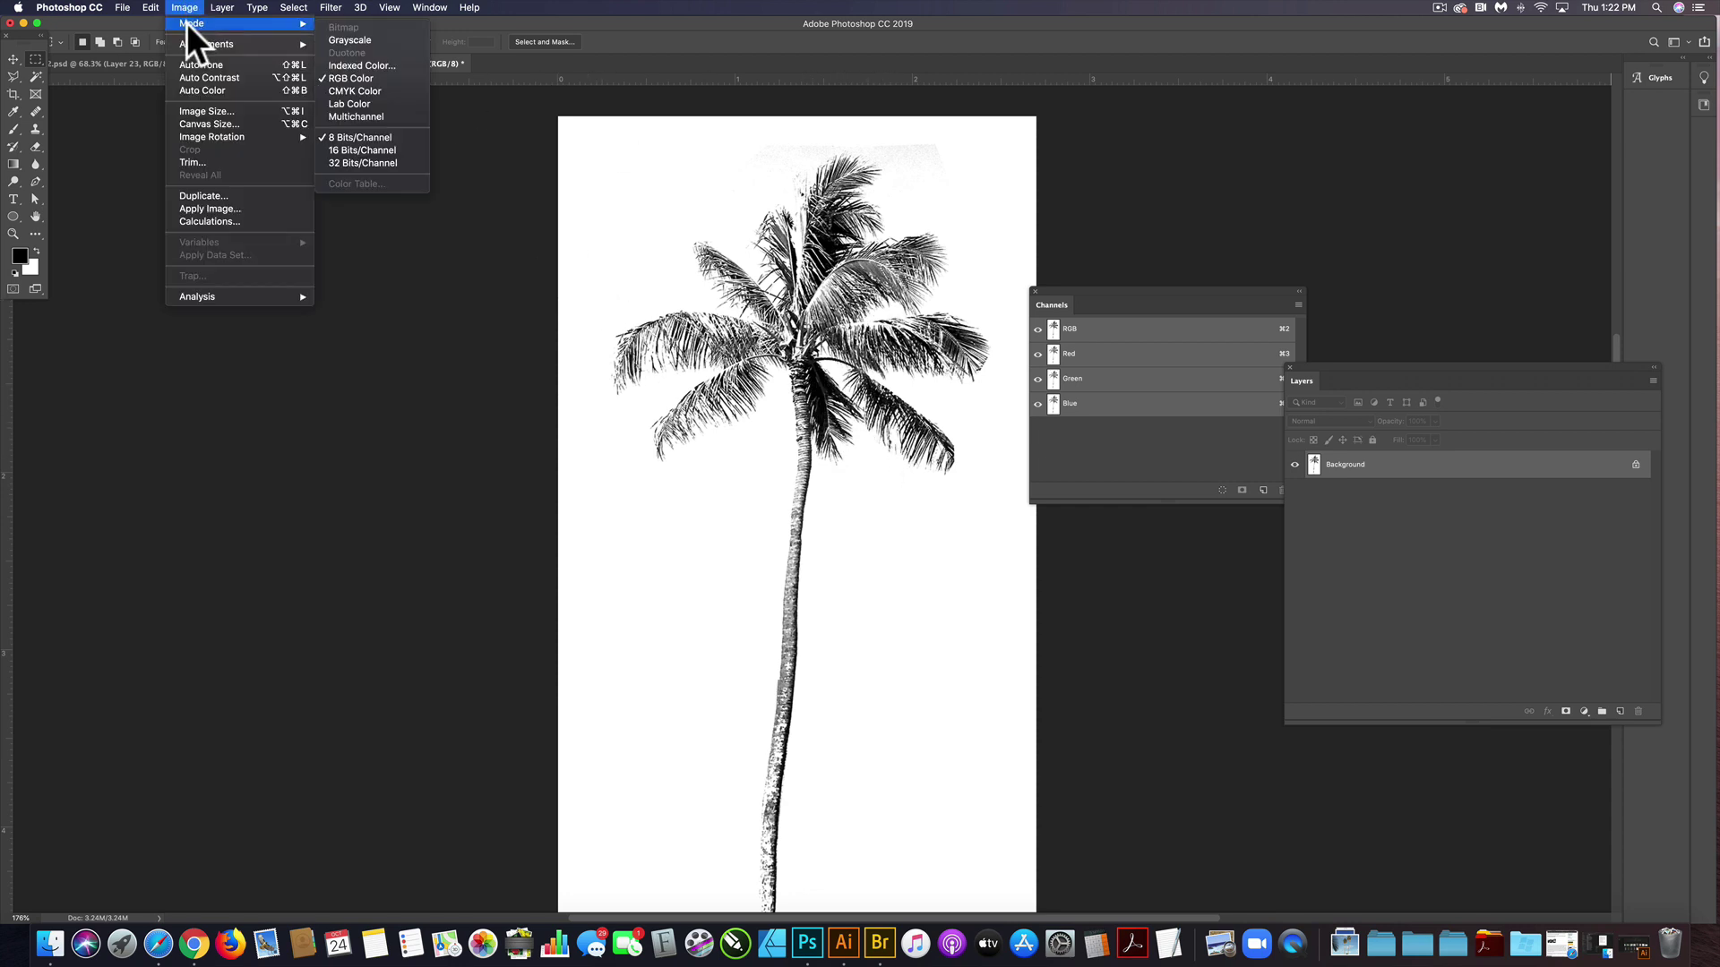
{"action": "left_click", "coordinate": [338, 38]}
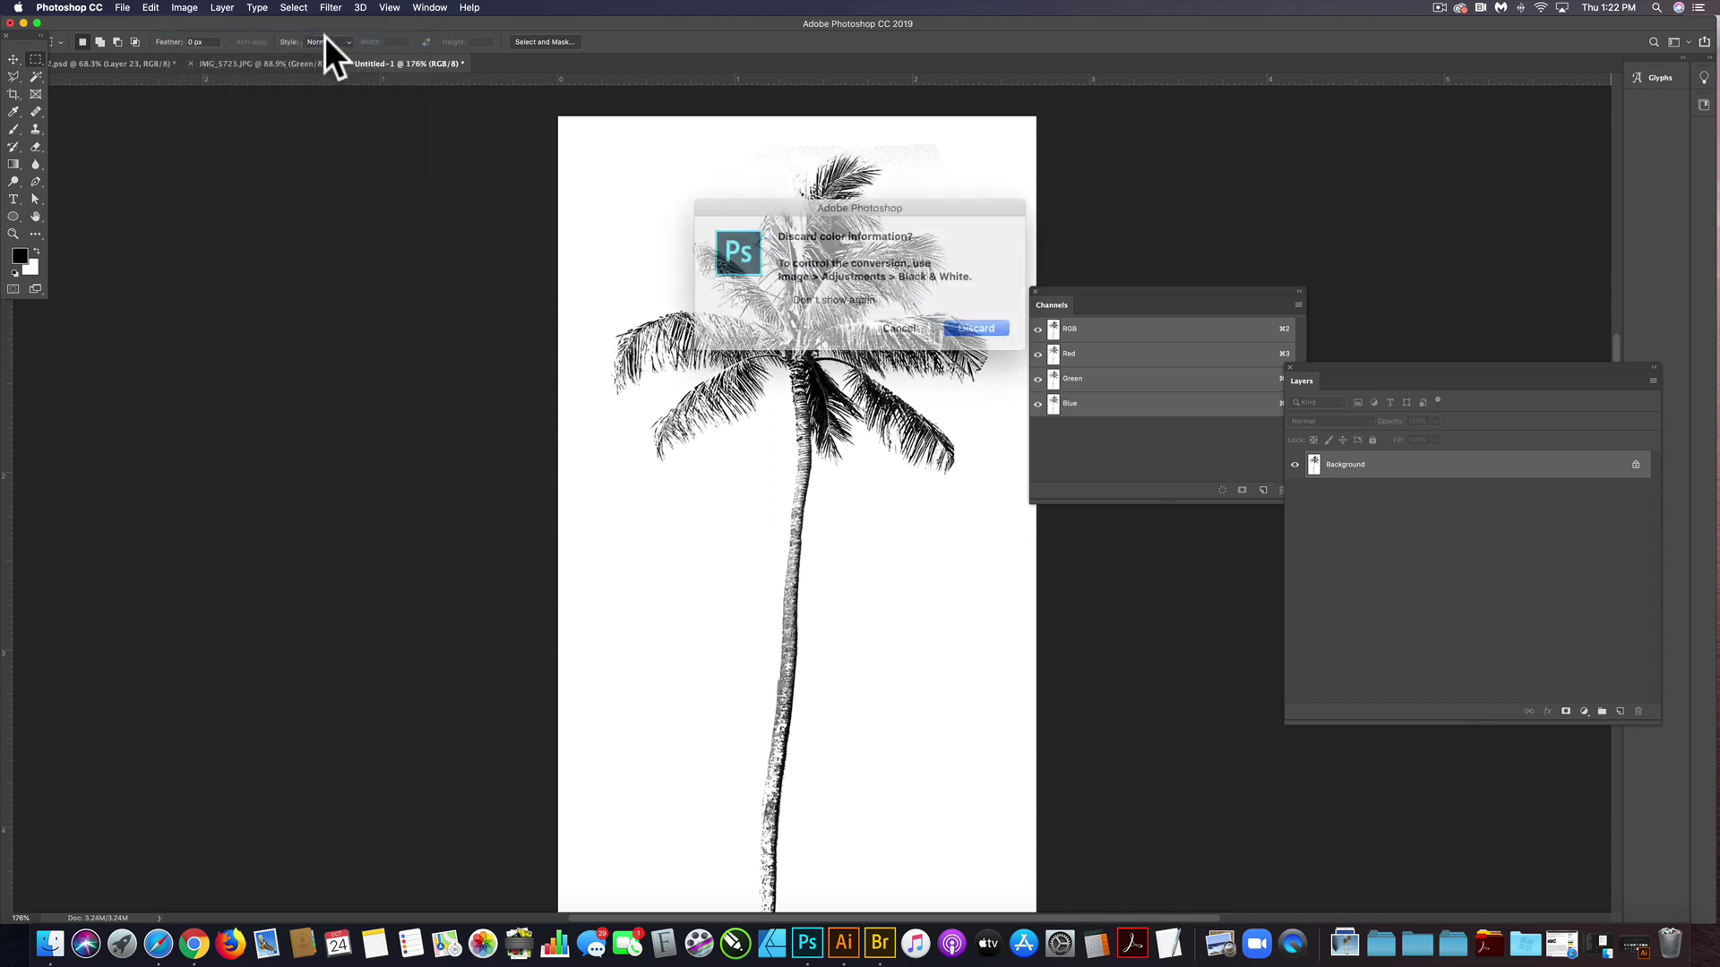
{"action": "left_click", "coordinate": [976, 321]}
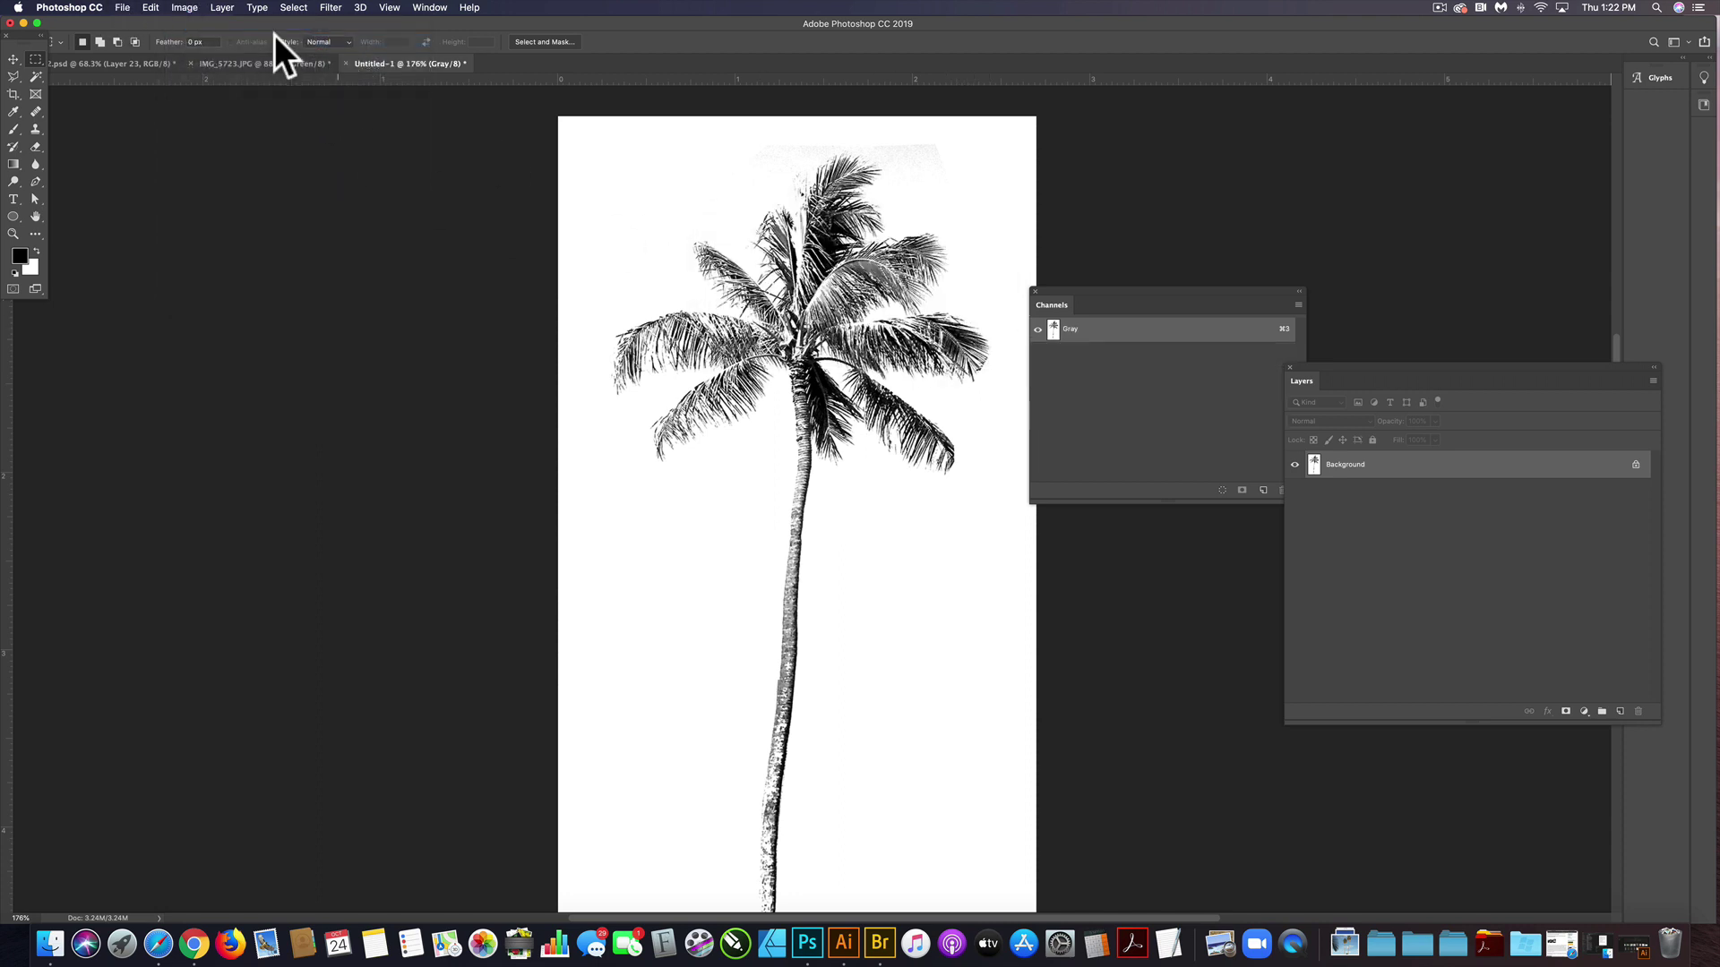
Convert the grayscale palm to Bitmap at 300 pixels/inch using Diffusion Dither.
{"action": "left_click", "coordinate": [179, 9]}
{"action": "mouse_move", "coordinate": [179, 21]}
{"action": "left_click", "coordinate": [363, 30]}
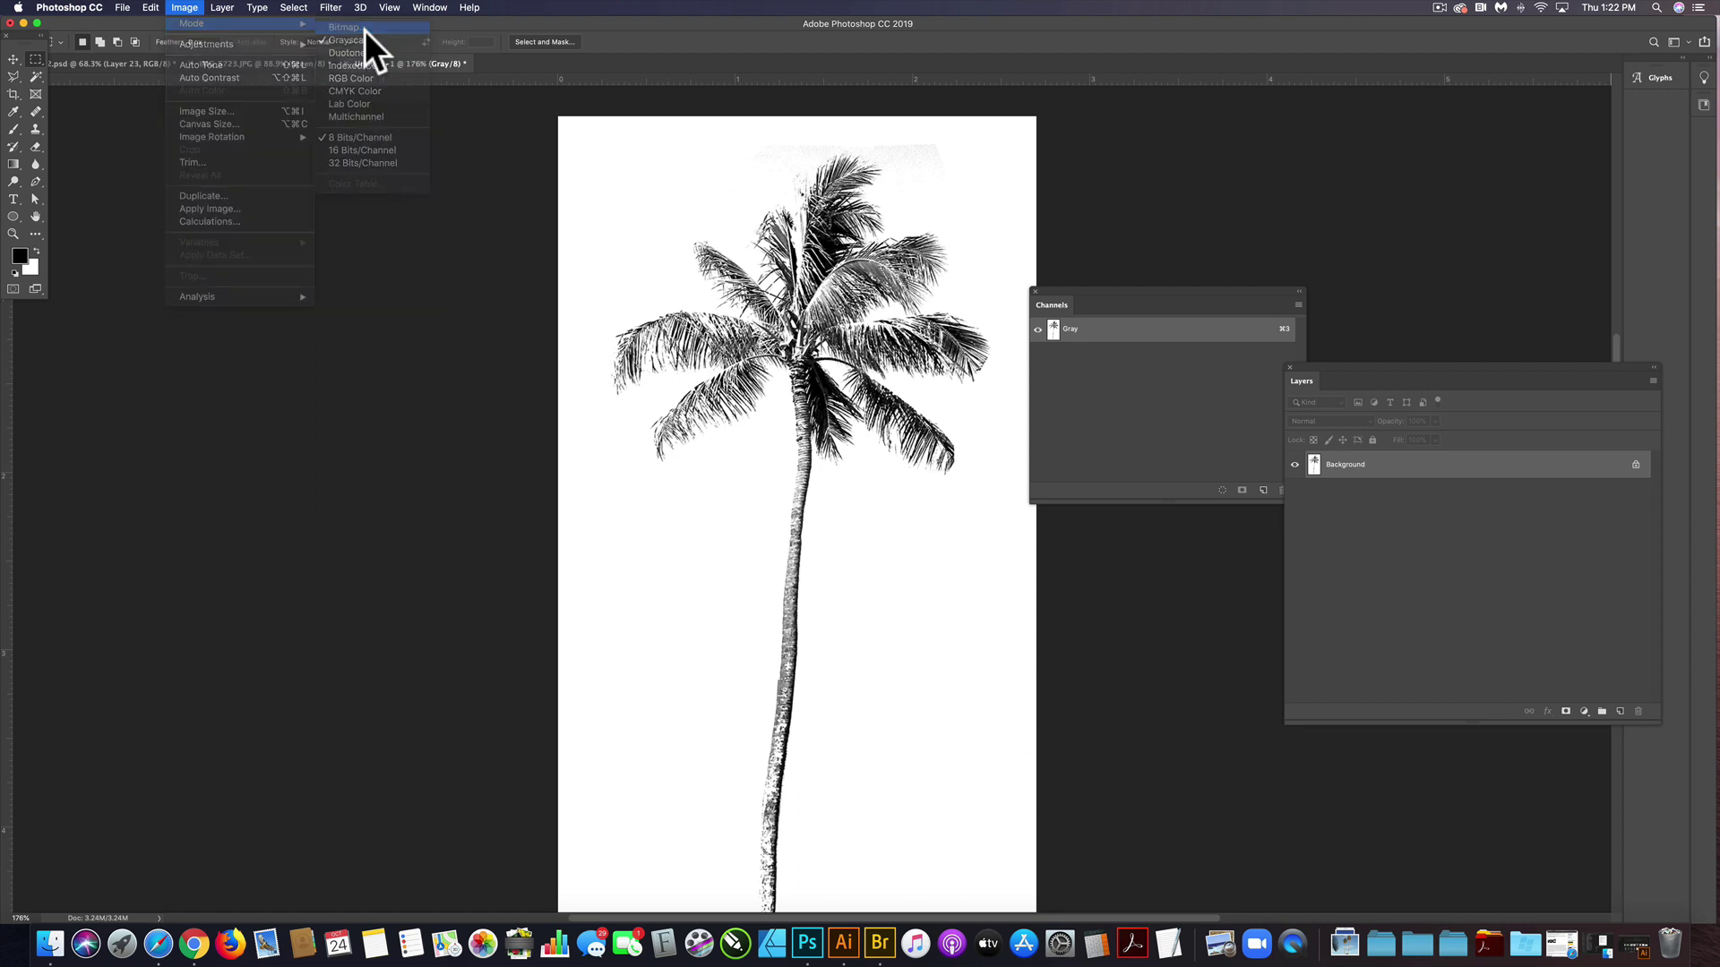
{"action": "left_click", "coordinate": [739, 341]}
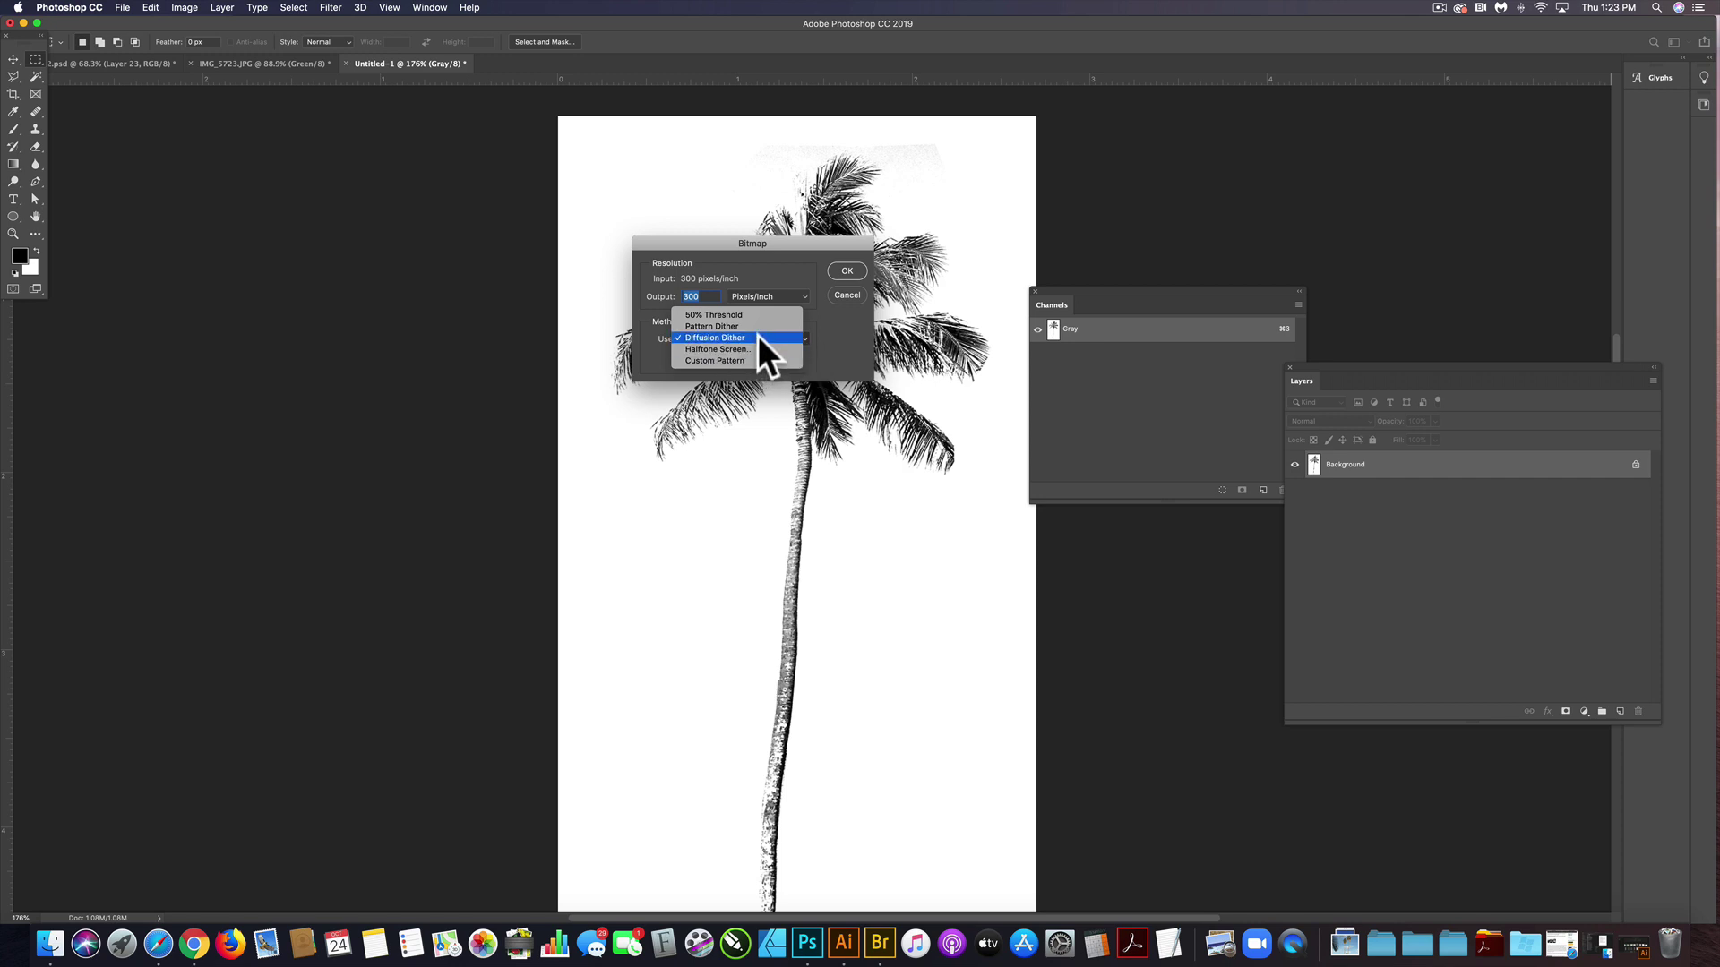
{"action": "left_click", "coordinate": [758, 335]}
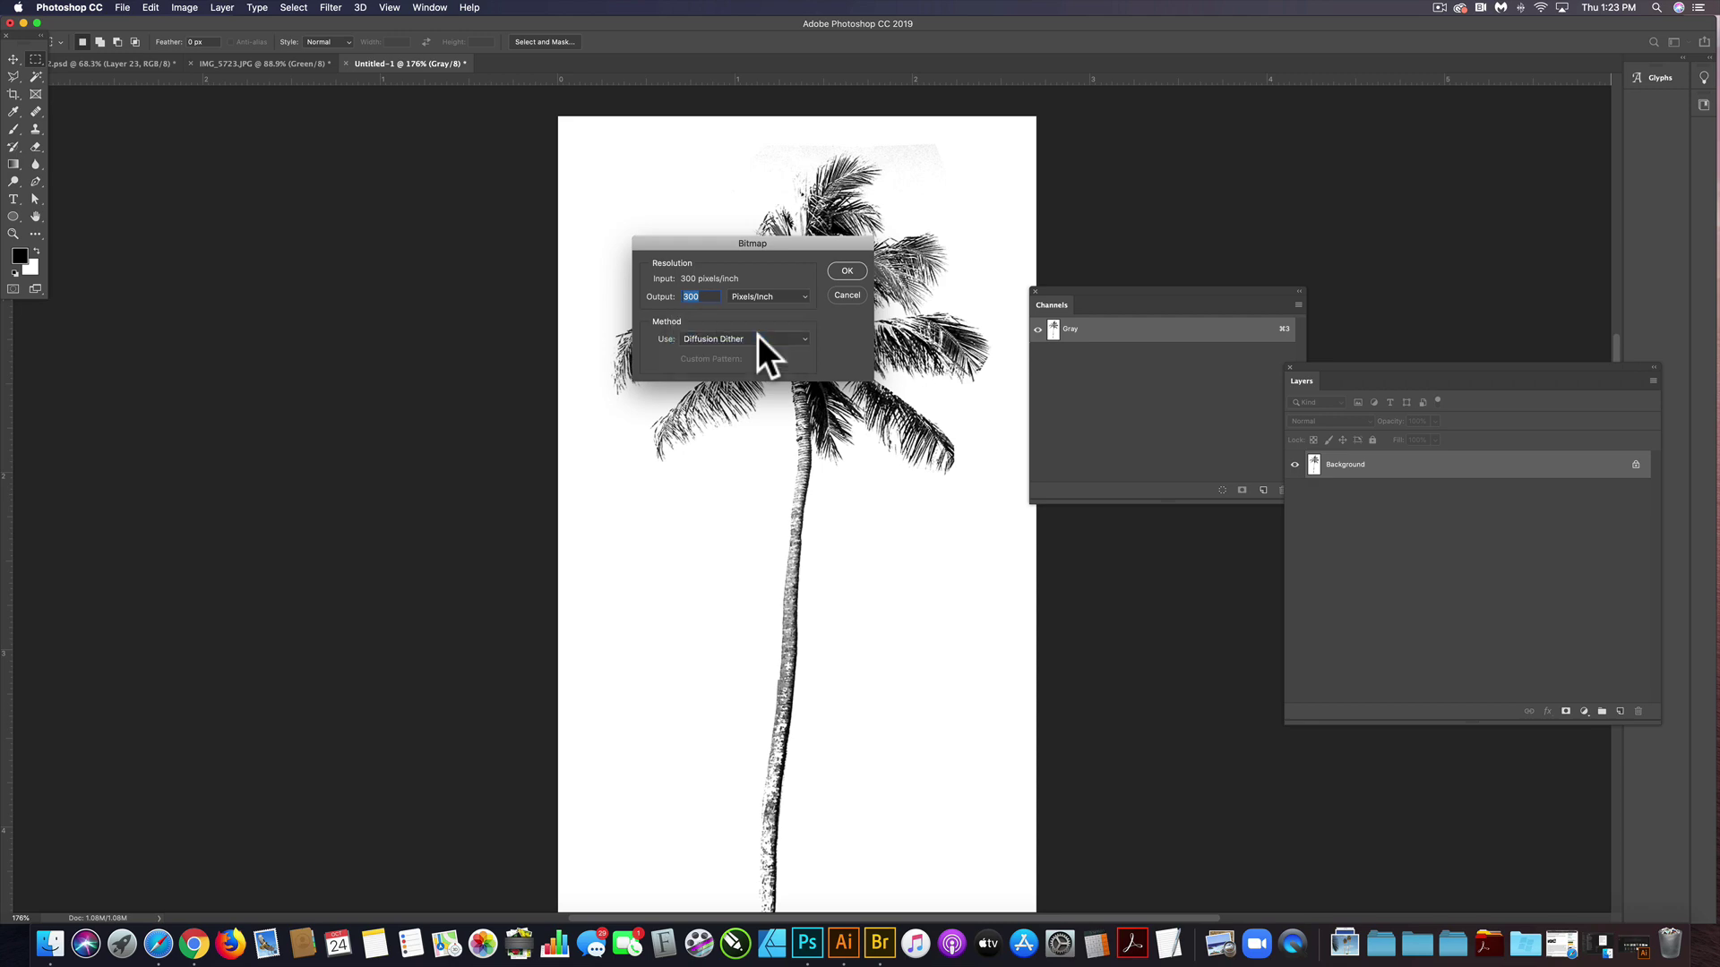
{"action": "left_click", "coordinate": [849, 263]}
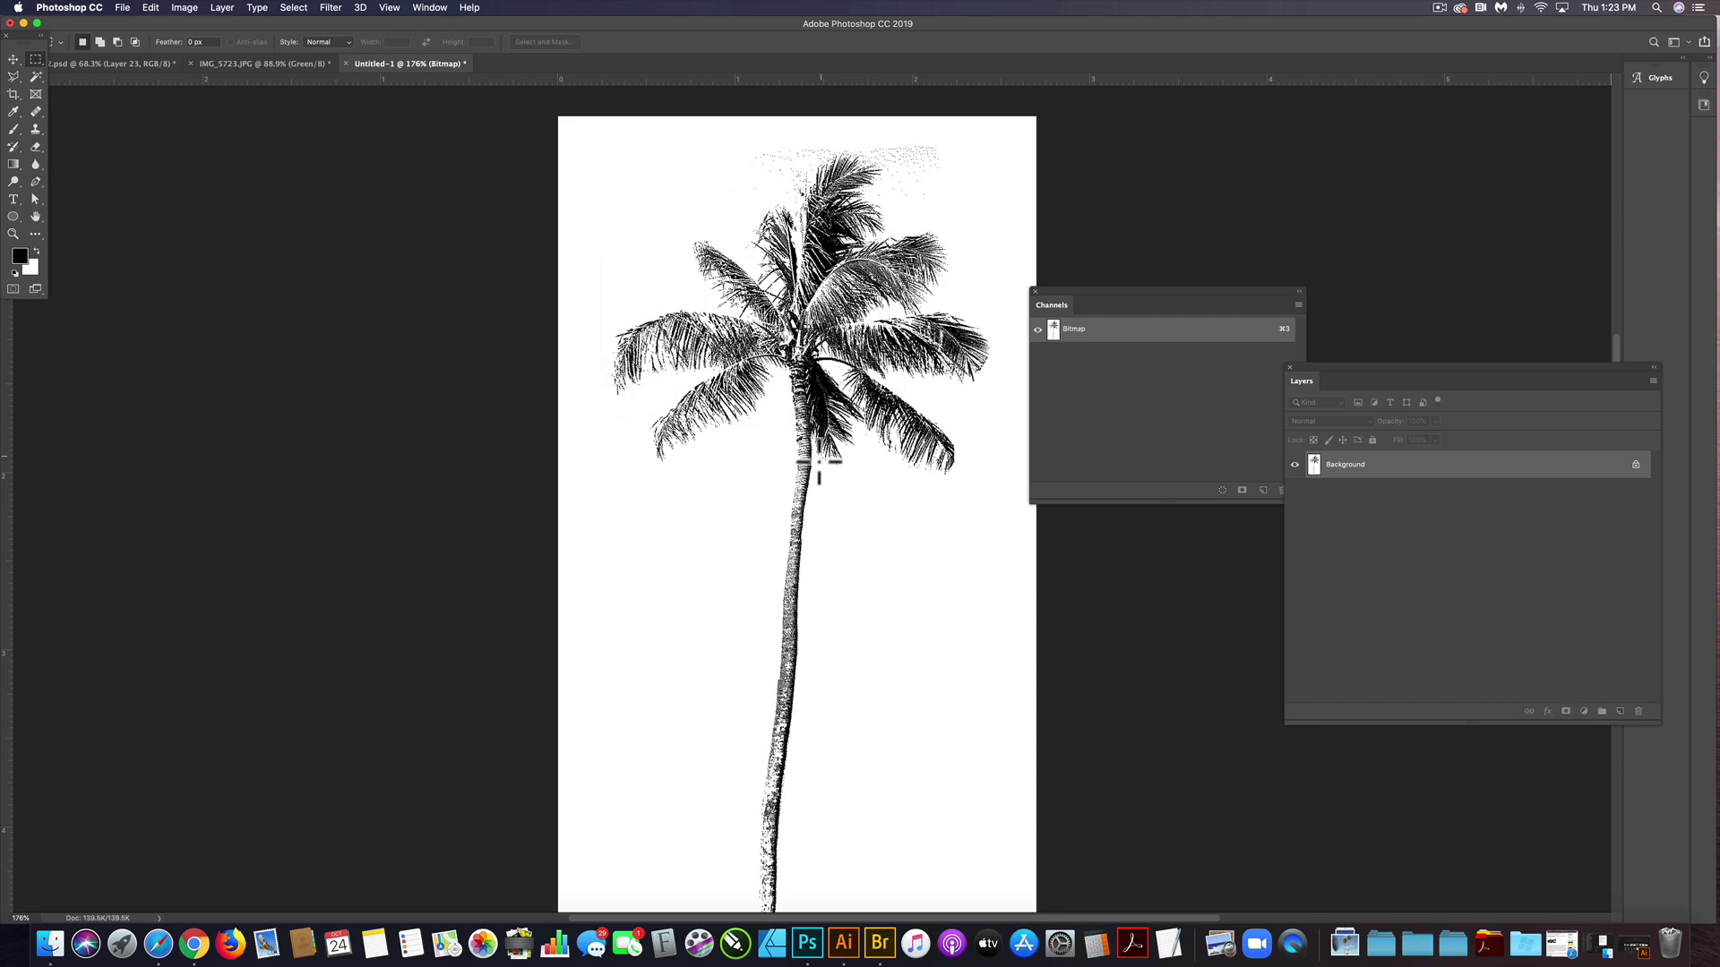
Zoom in to inspect the dither, then save as Palm-Tree-Bitmap.psd in Photoshop format.
{"action": "scroll", "coordinate": [812, 409], "scroll_direction": "up", "scroll_amount": 8}
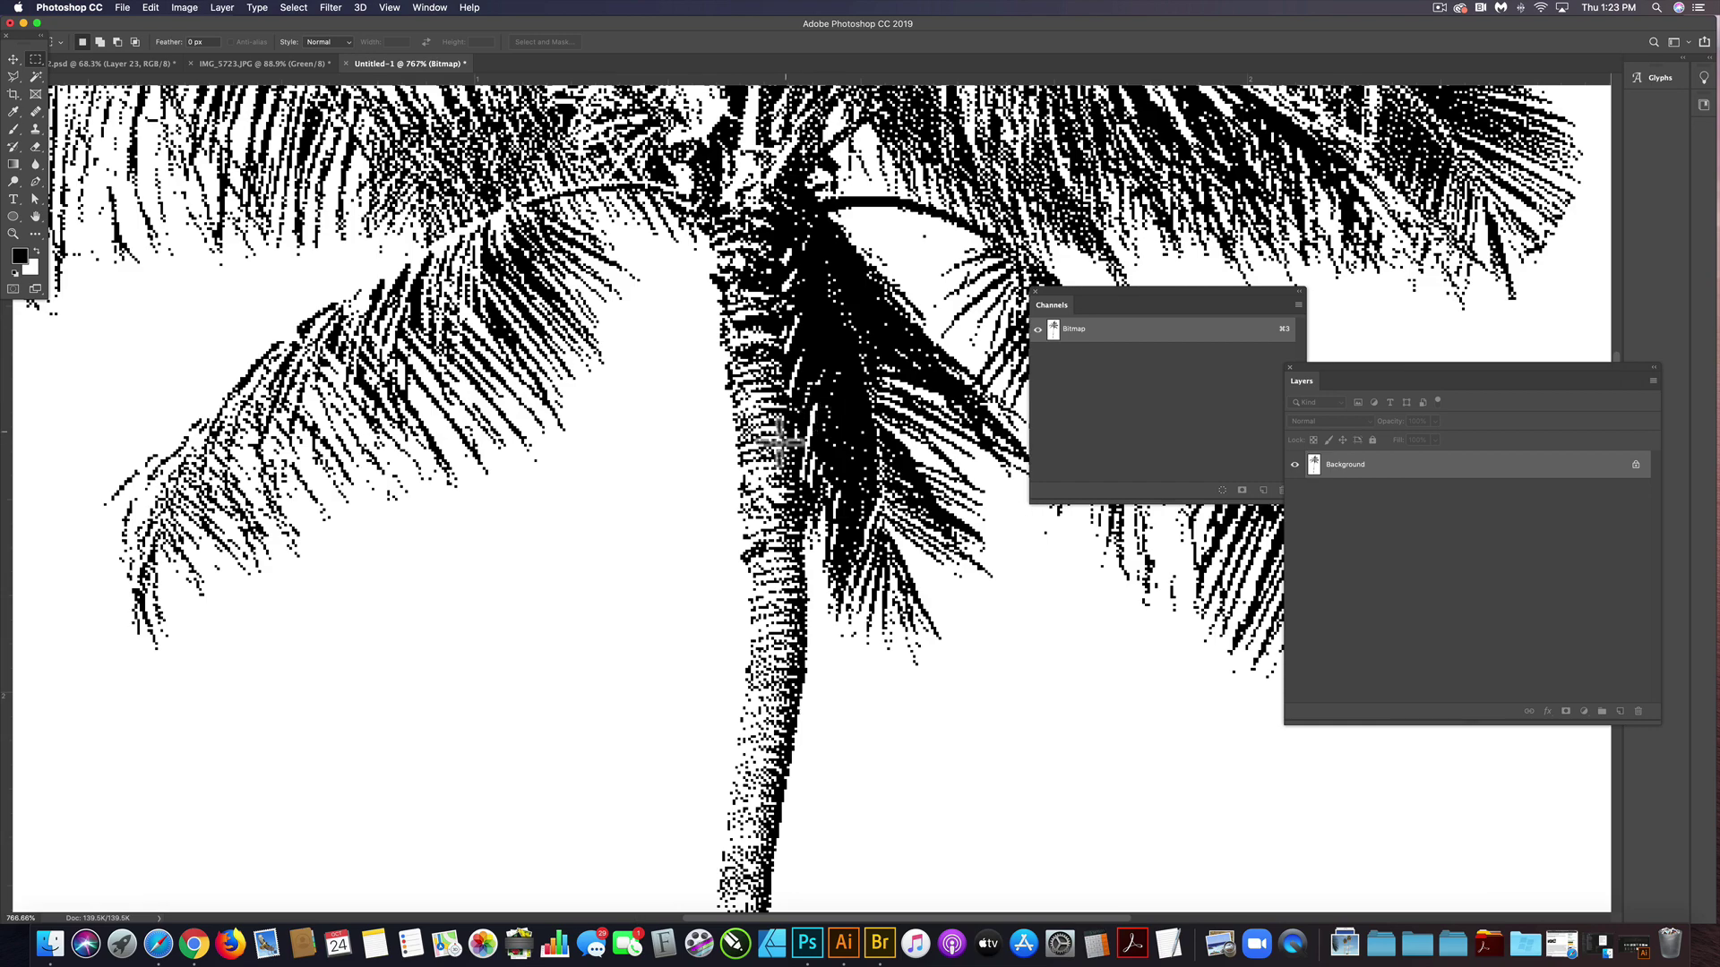
{"action": "scroll", "coordinate": [760, 438], "scroll_direction": "up", "scroll_amount": 5}
{"action": "scroll", "coordinate": [761, 439], "scroll_direction": "down", "scroll_amount": 2}
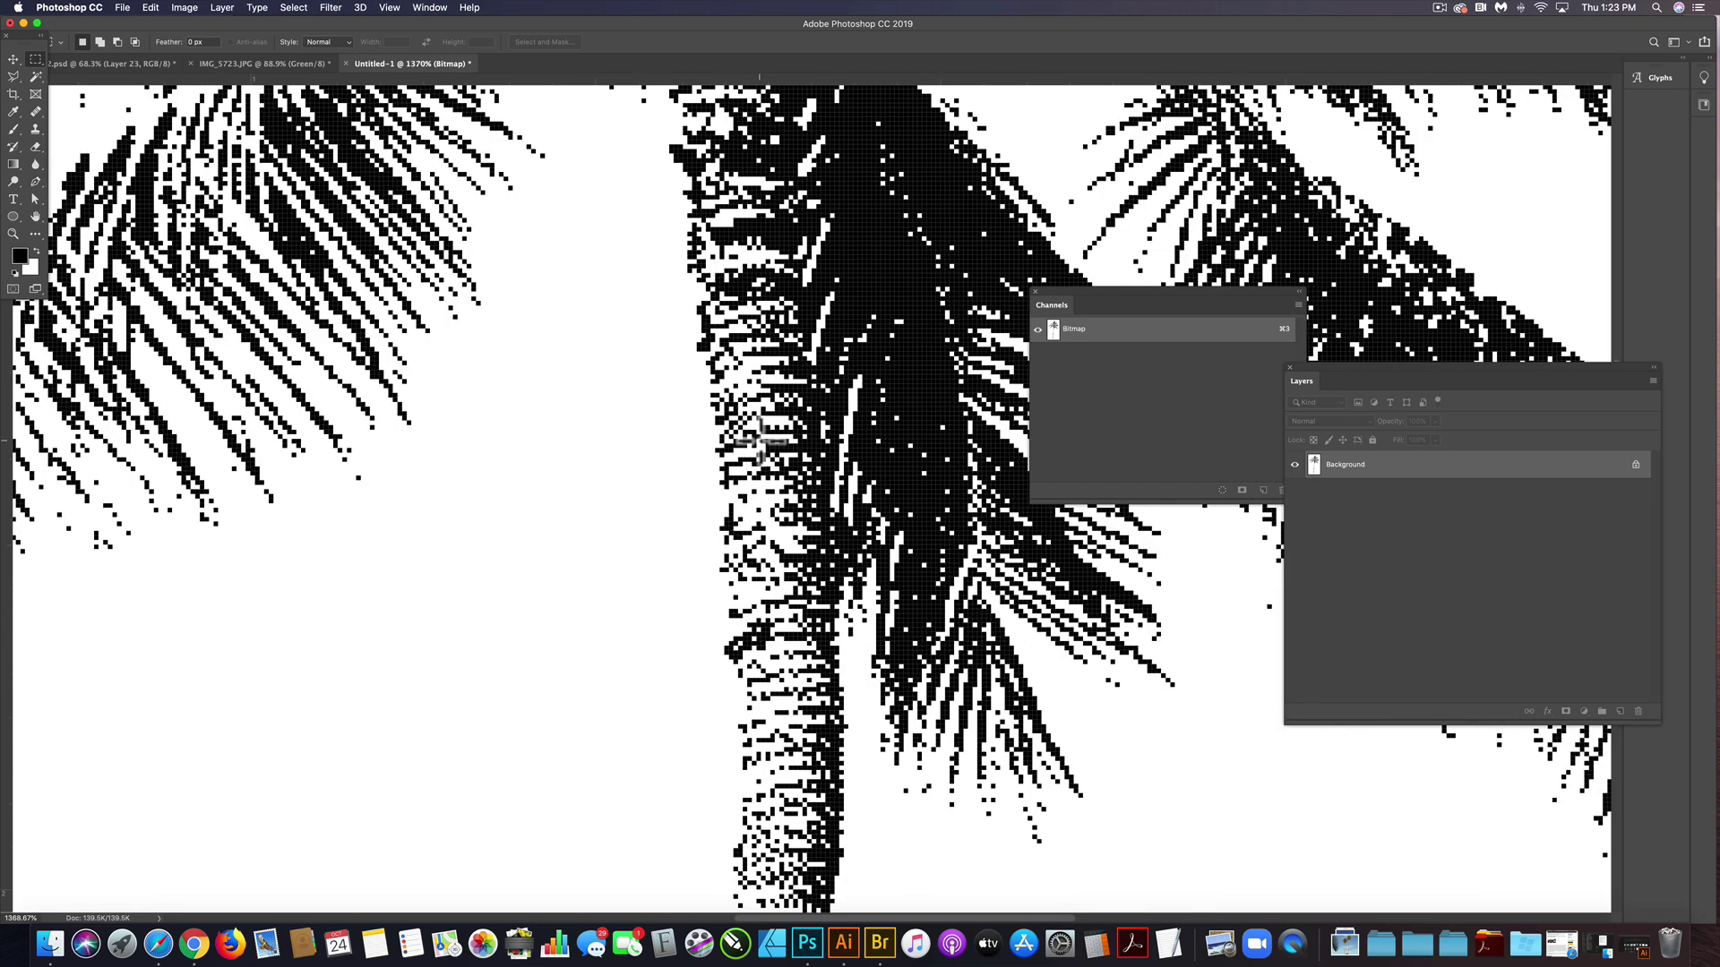
{"action": "scroll", "coordinate": [760, 438], "scroll_direction": "down", "scroll_amount": 2}
{"action": "scroll", "coordinate": [760, 439], "scroll_direction": "up", "scroll_amount": 5}
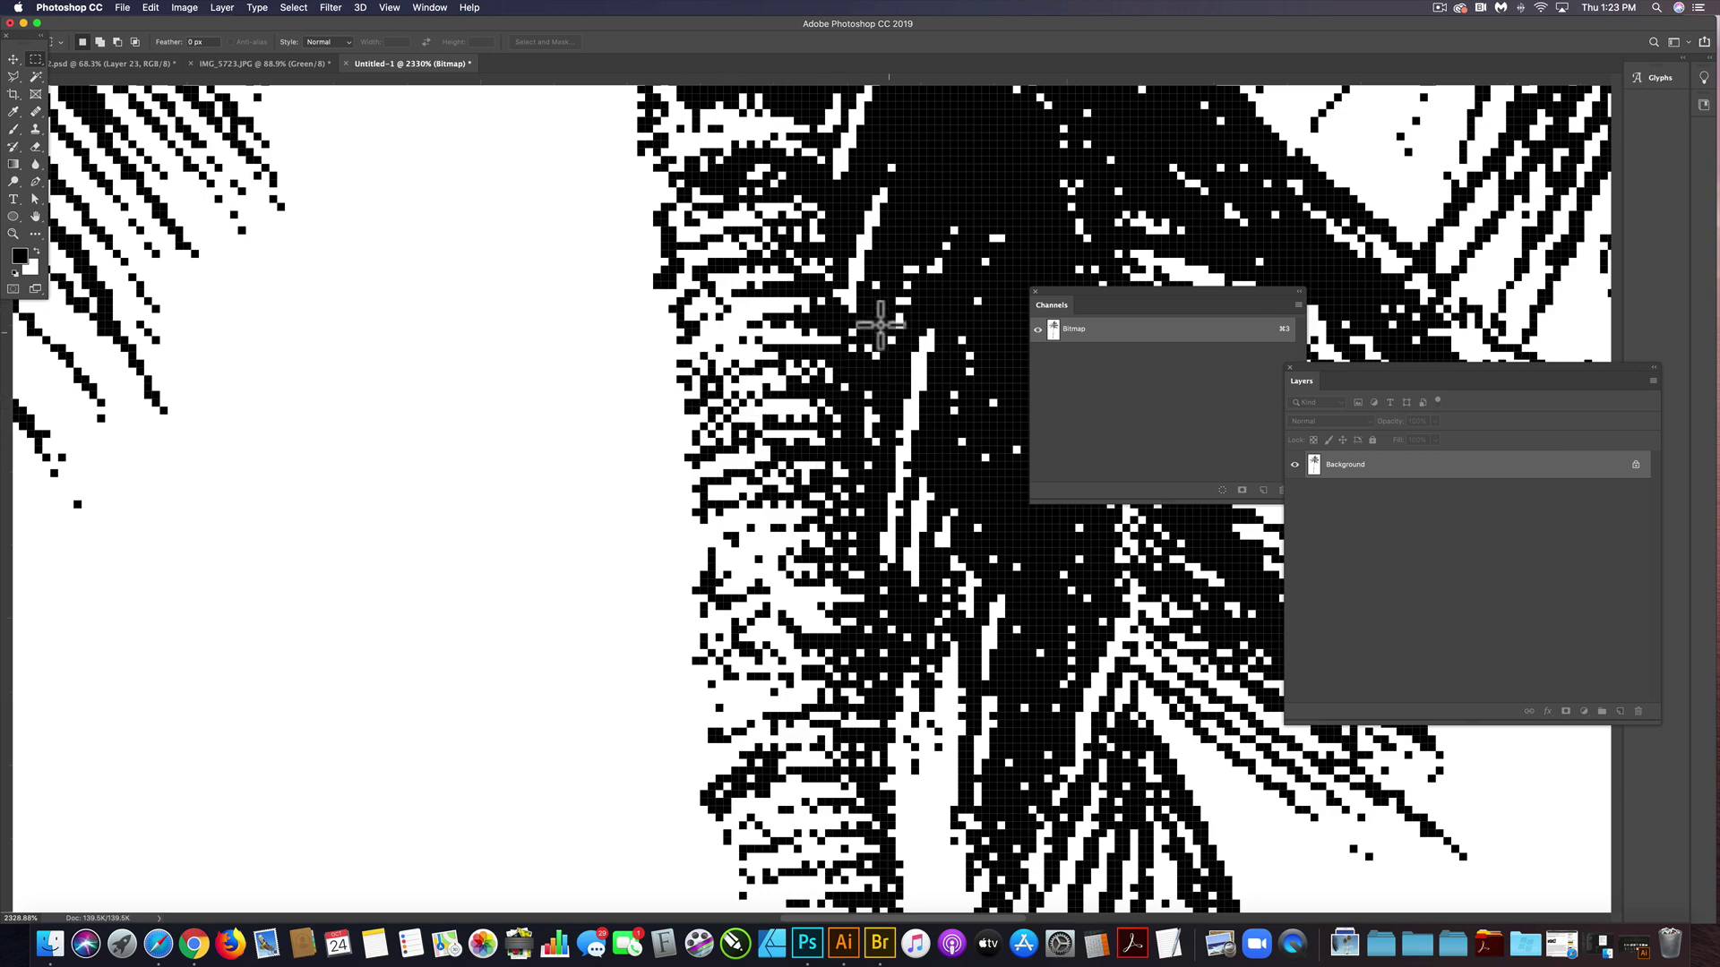
{"action": "scroll", "coordinate": [870, 363], "scroll_direction": "down", "scroll_amount": 4}
{"action": "scroll", "coordinate": [869, 363], "scroll_direction": "down", "scroll_amount": 3}
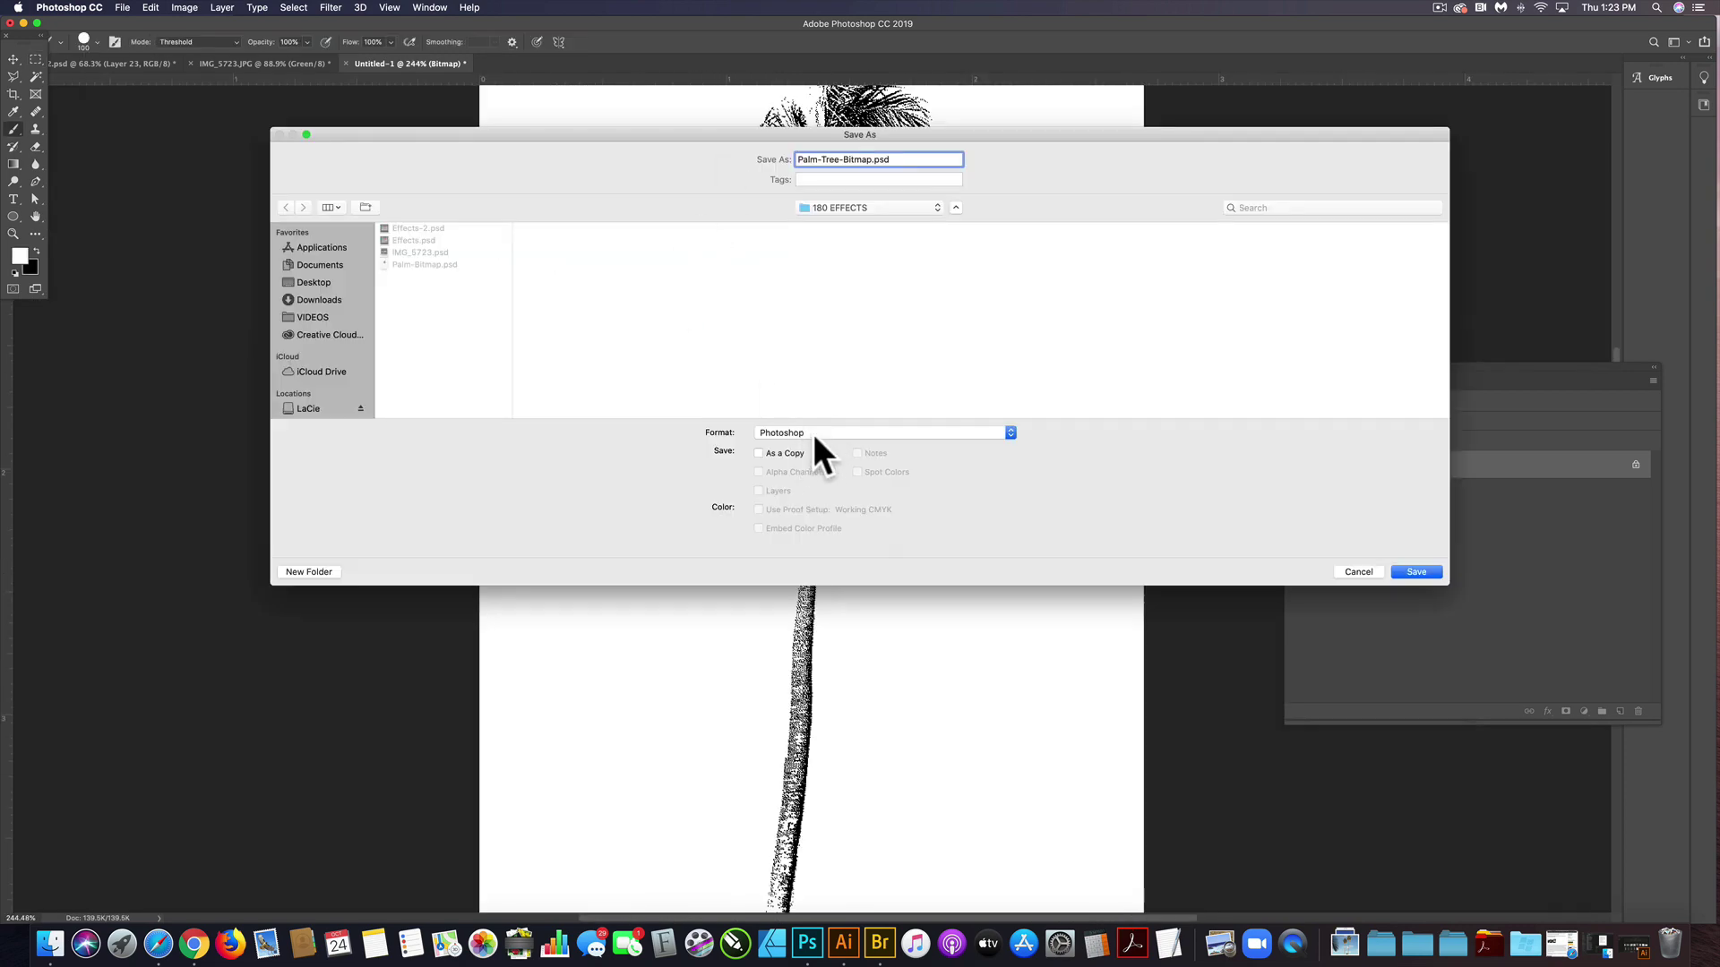
{"action": "left_click", "coordinate": [804, 432]}
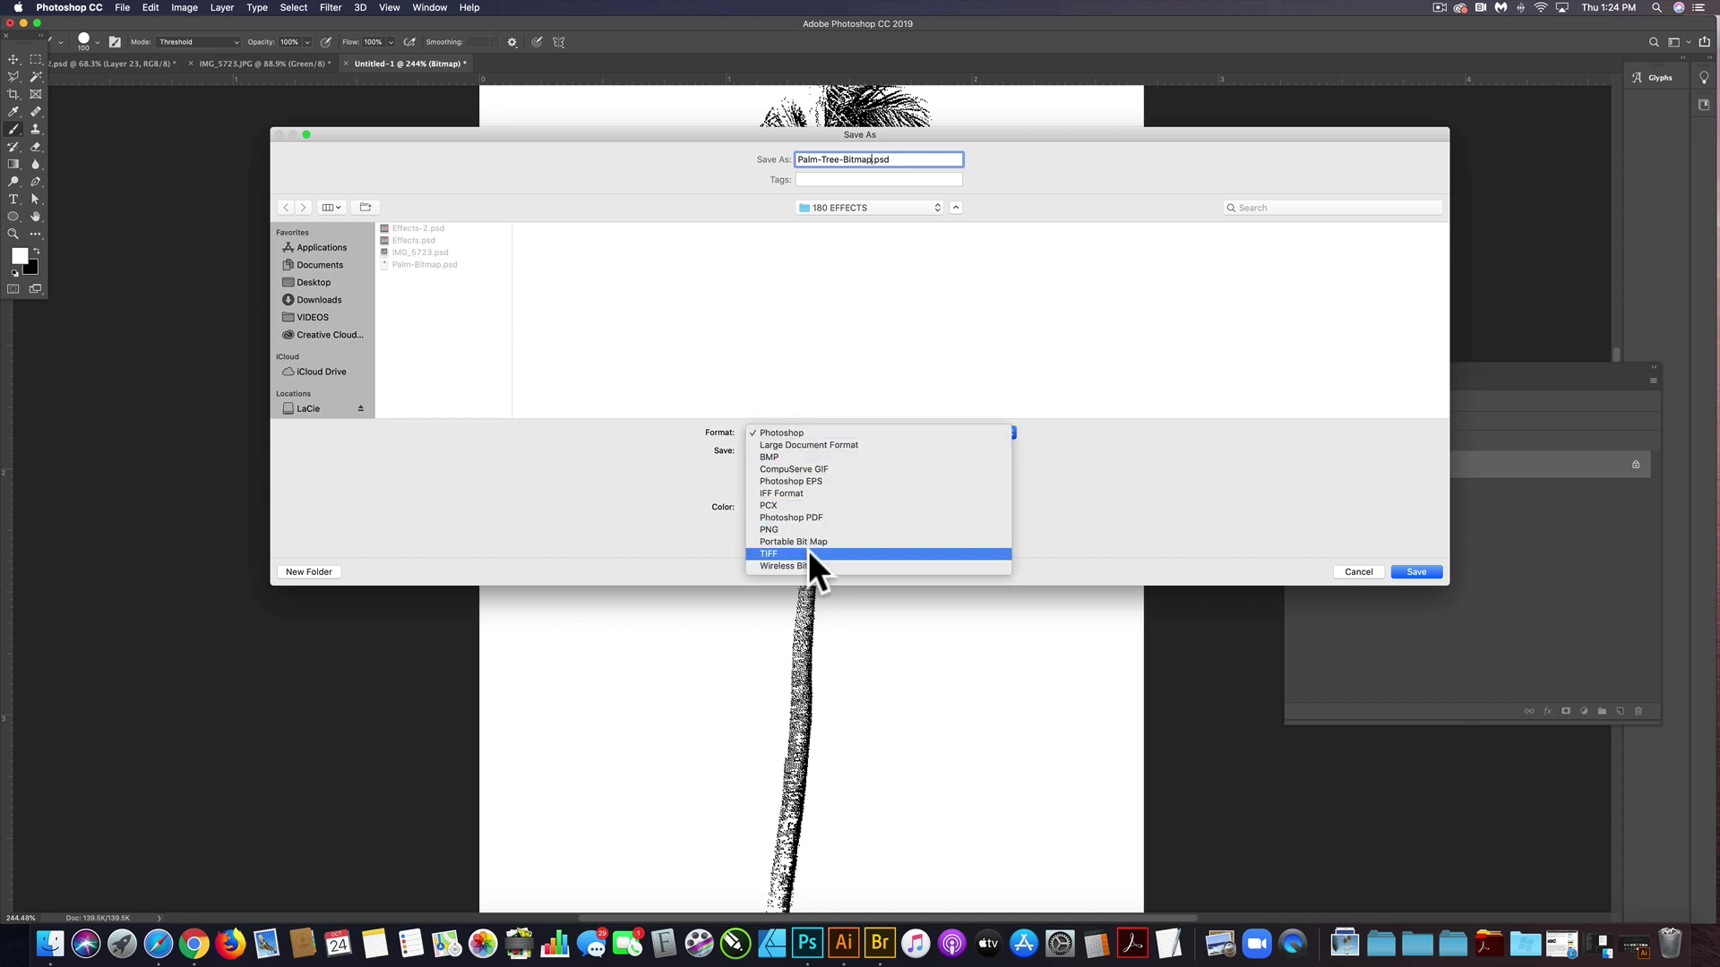
{"action": "left_click", "coordinate": [824, 428]}
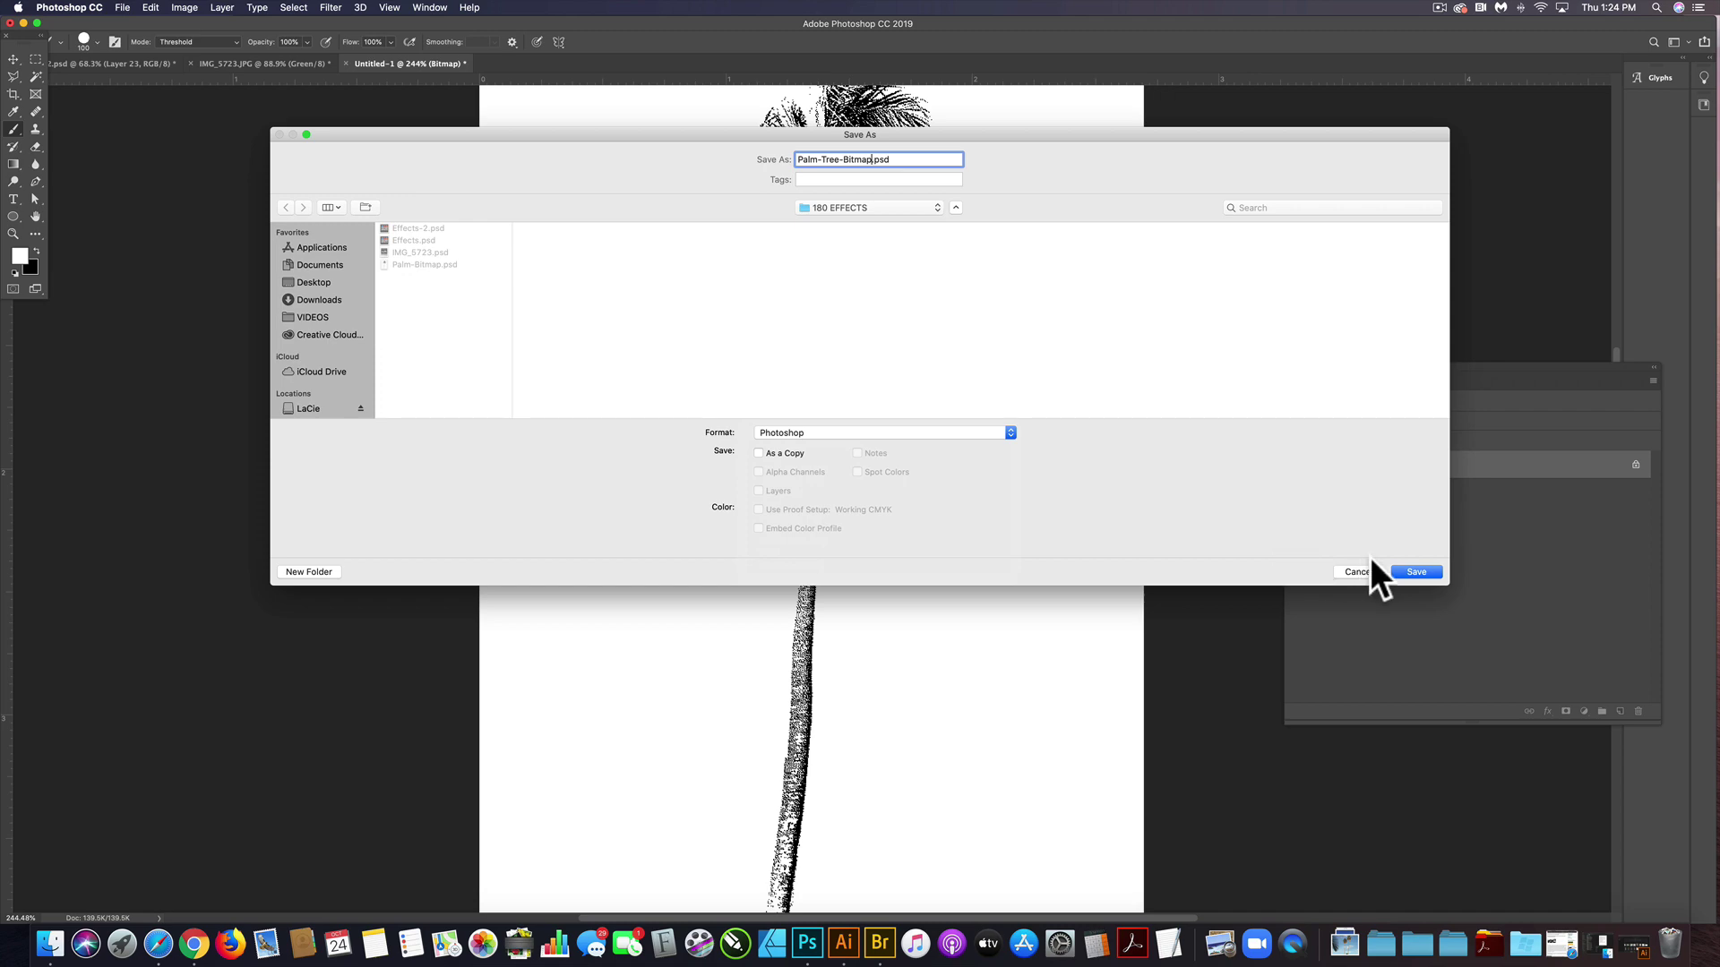
Save Palm-Tree-Bitmap.psd, then in the main document hide Layer 23 and show Layer 22 and TEXTURE EFFECTS.
{"action": "left_click", "coordinate": [1415, 572]}
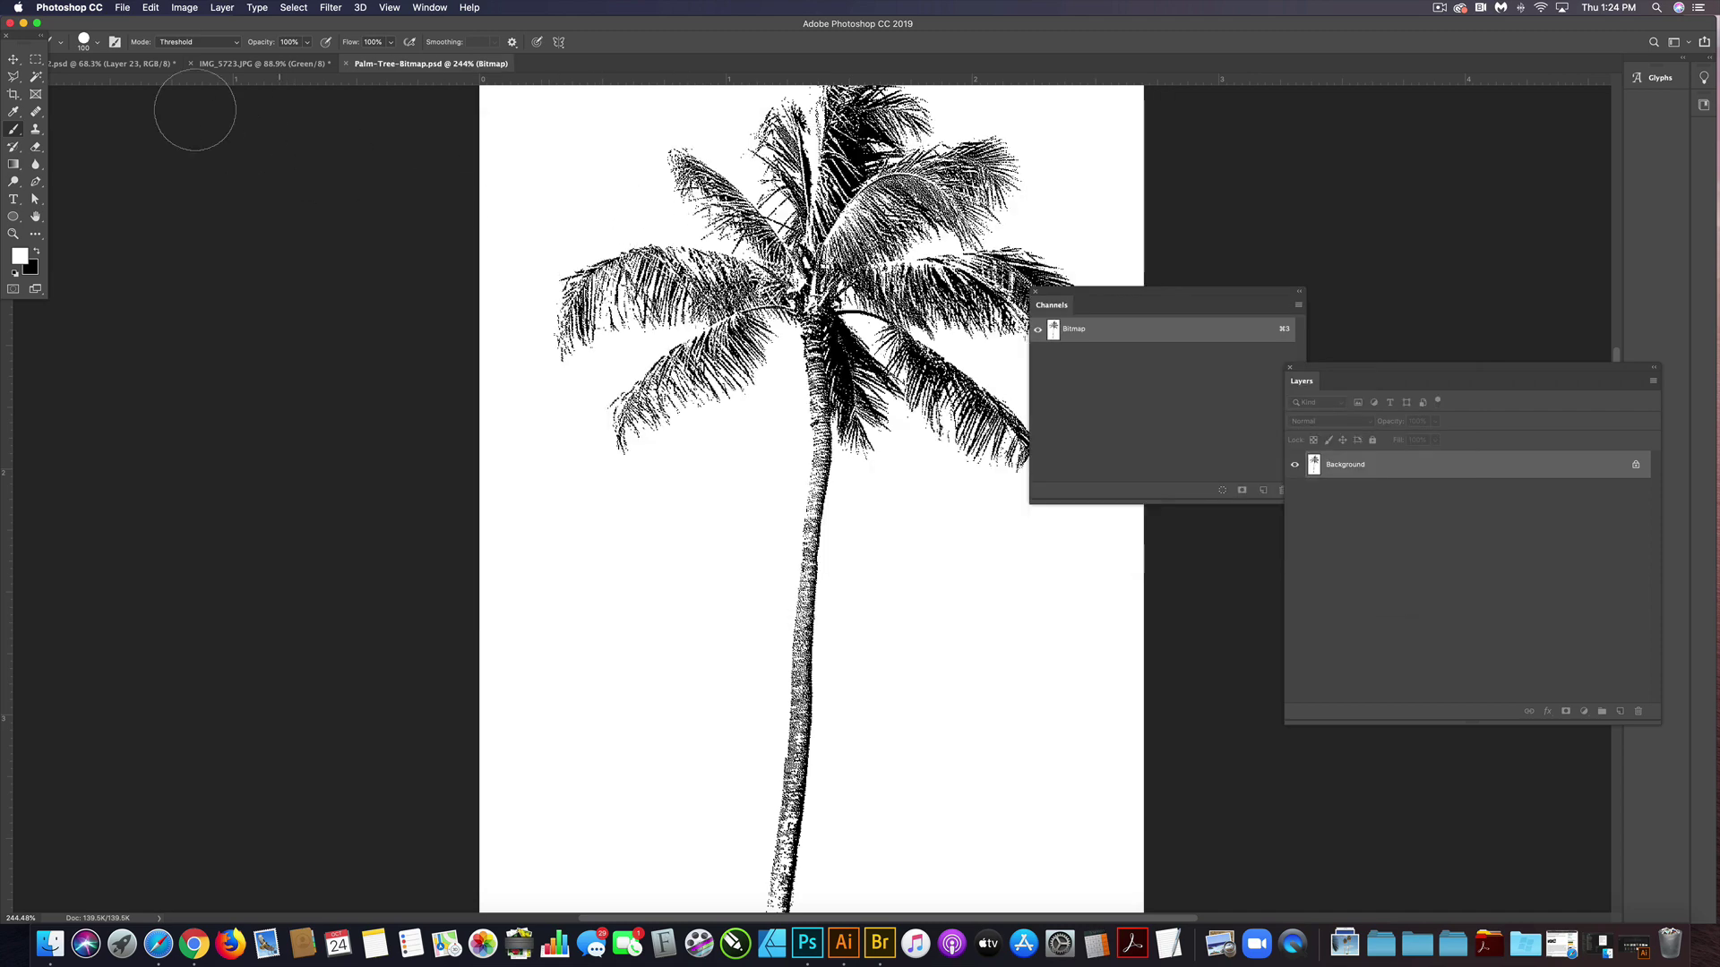
{"action": "left_click", "coordinate": [85, 64]}
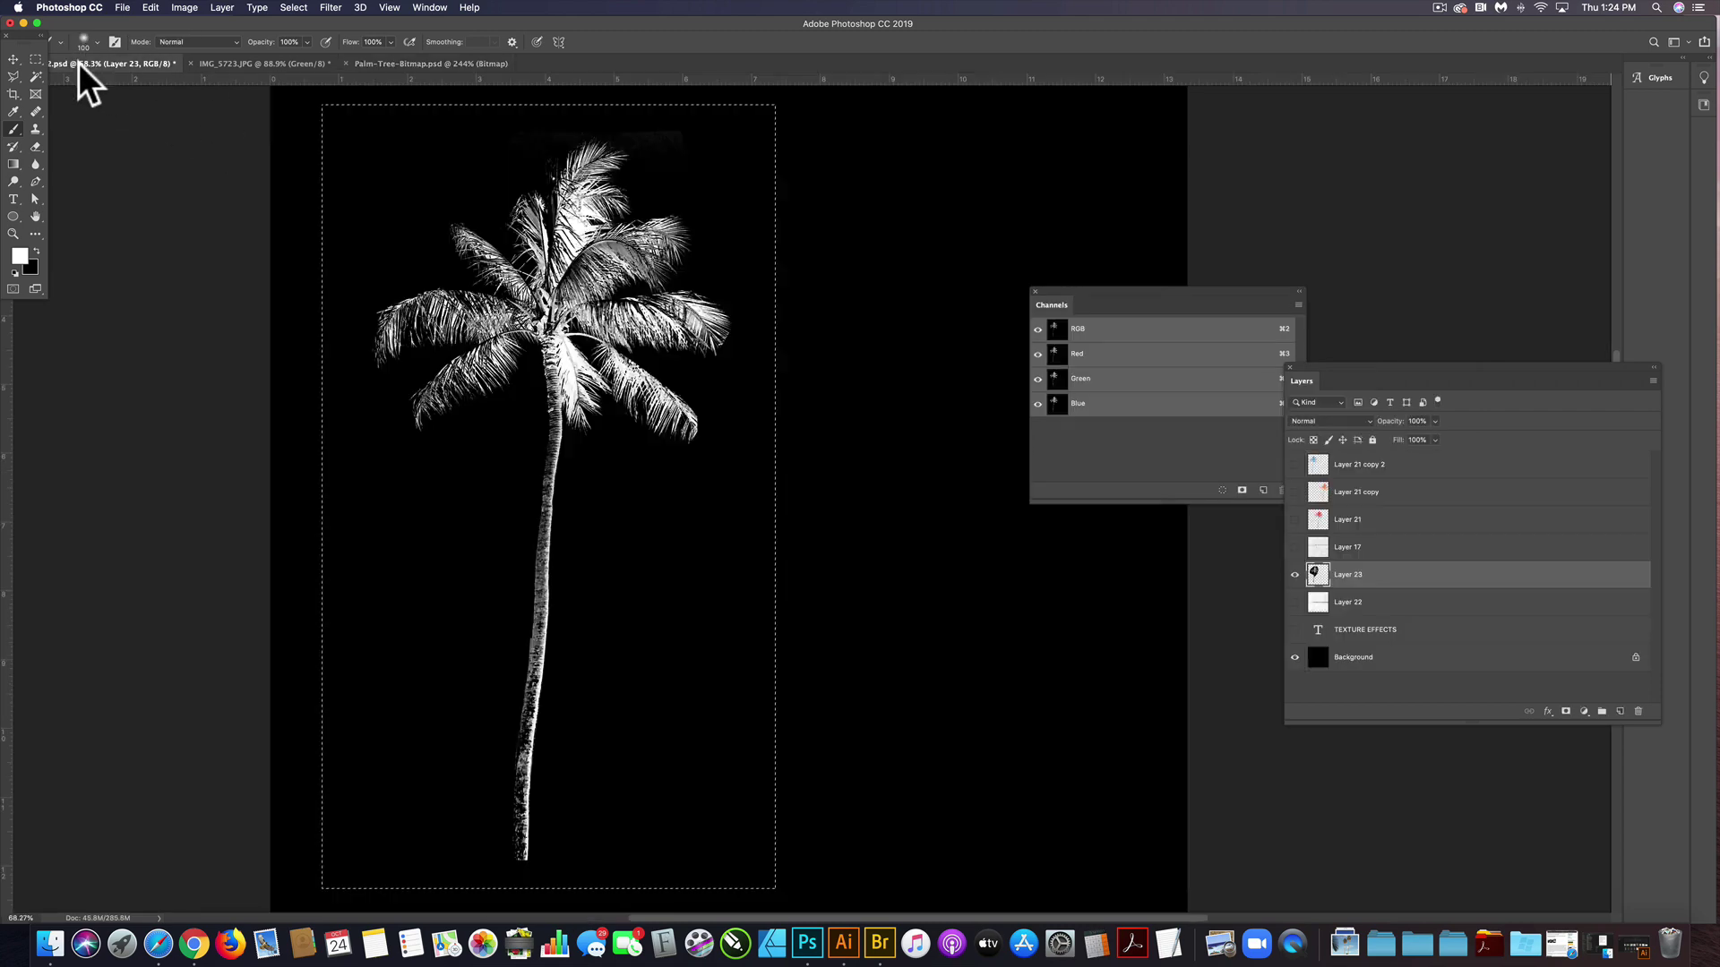
{"action": "left_click", "coordinate": [1296, 574]}
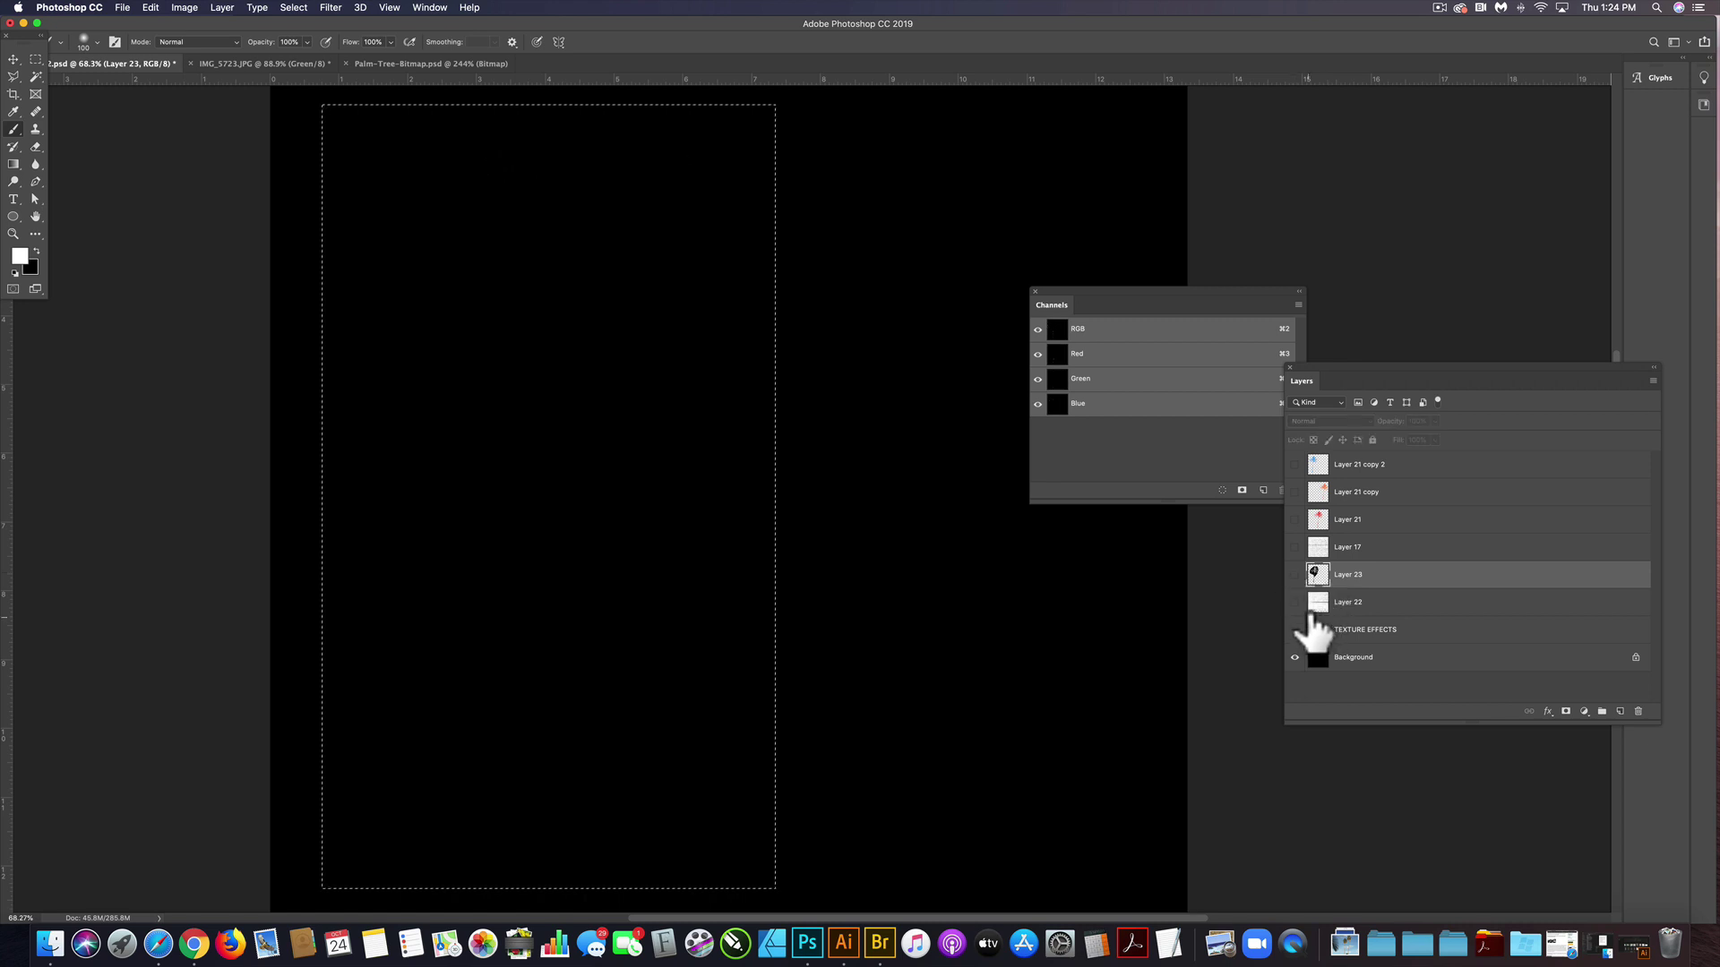
{"action": "left_click_drag", "start_coordinate": [1311, 602], "coordinate": [1313, 629]}
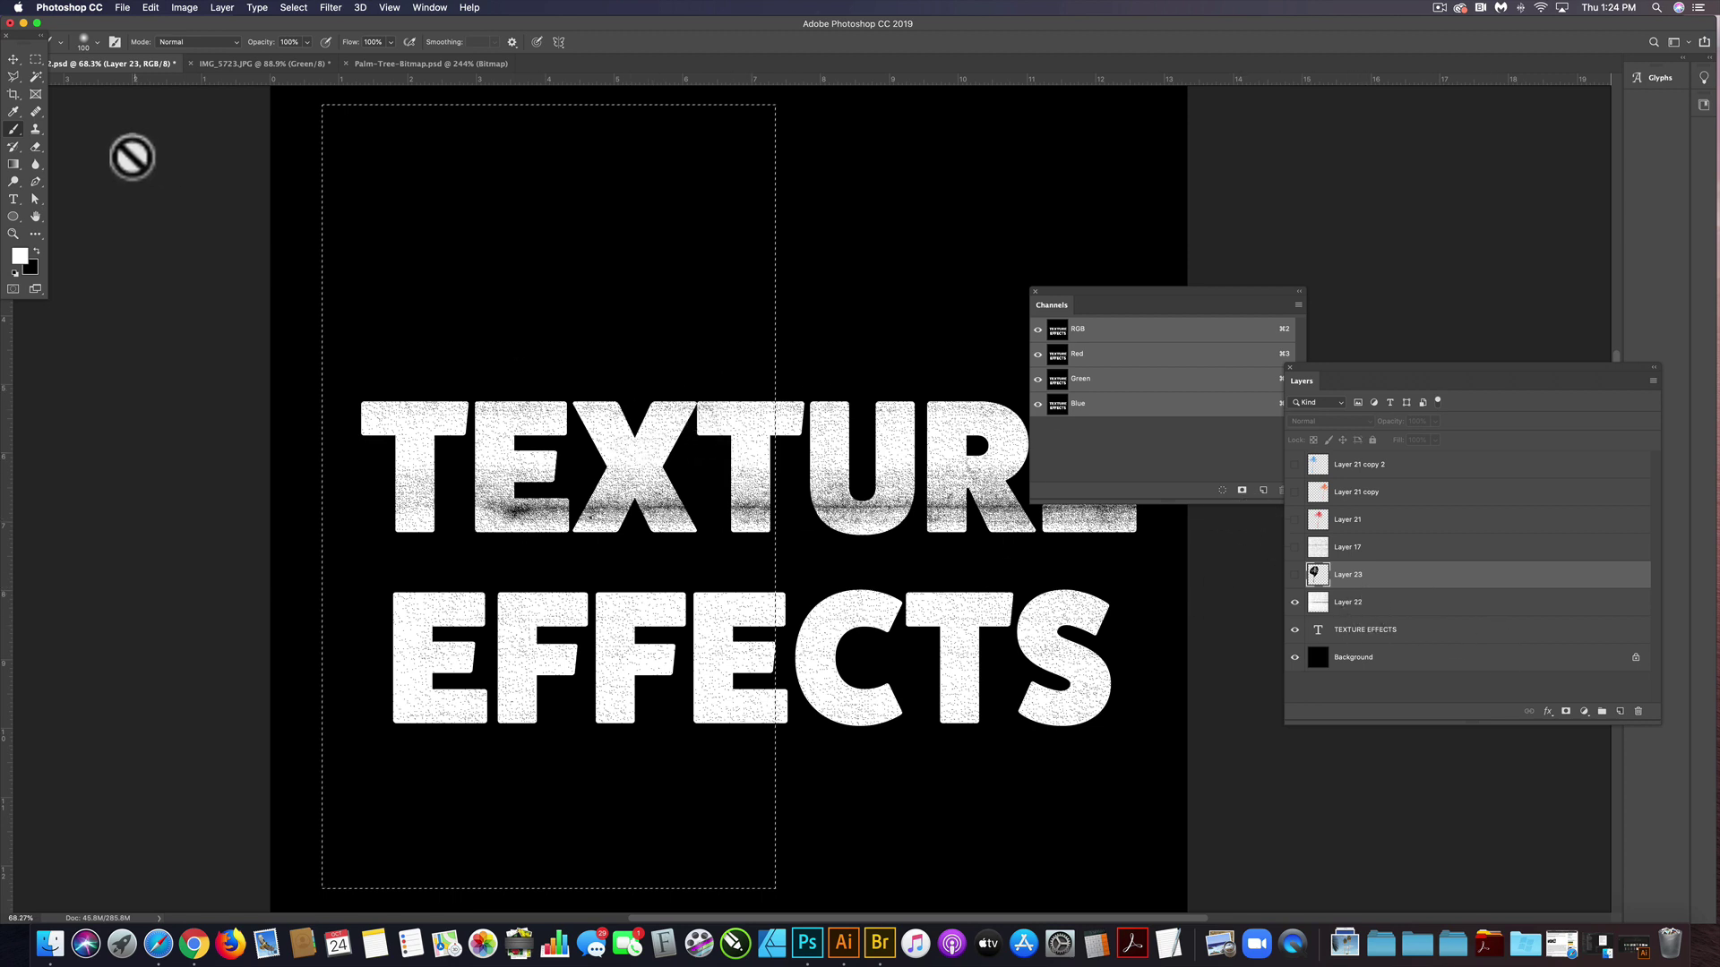
Clear the selection, move the Channels panel aside, and select the TEXTURE EFFECTS text layer.
{"action": "left_click", "coordinate": [35, 59]}
{"action": "key", "text": "super+d"}
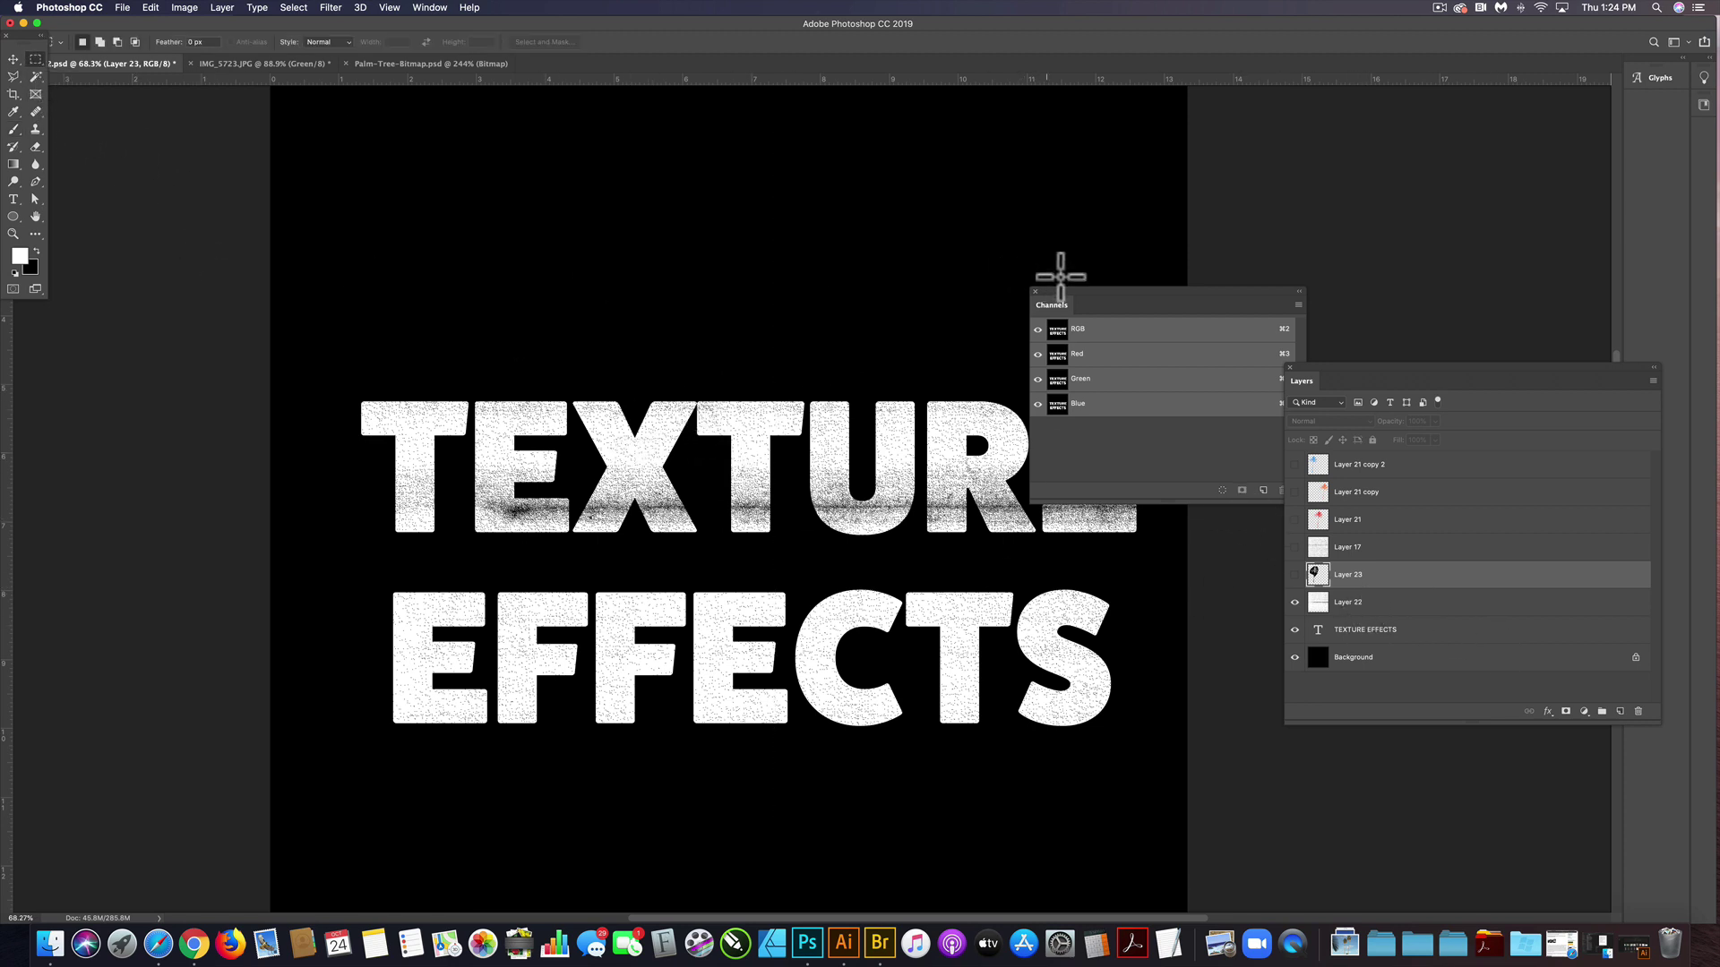
{"action": "left_click_drag", "start_coordinate": [1100, 292], "coordinate": [1290, 118]}
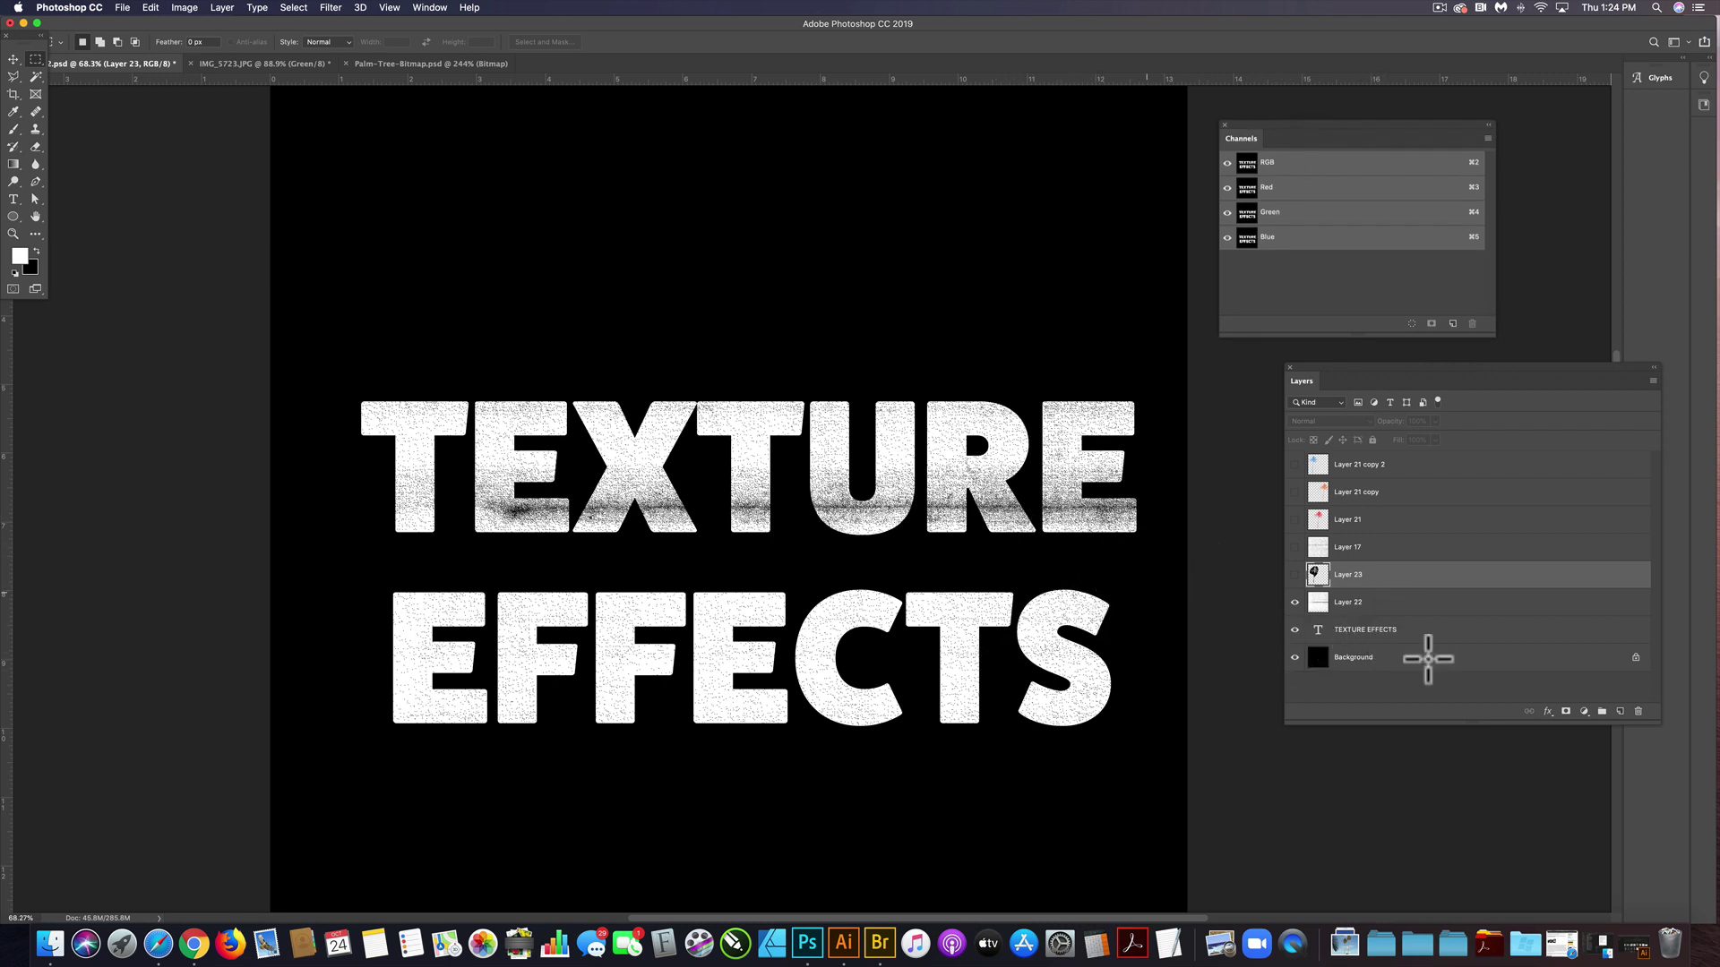
{"action": "left_click", "coordinate": [1428, 628]}
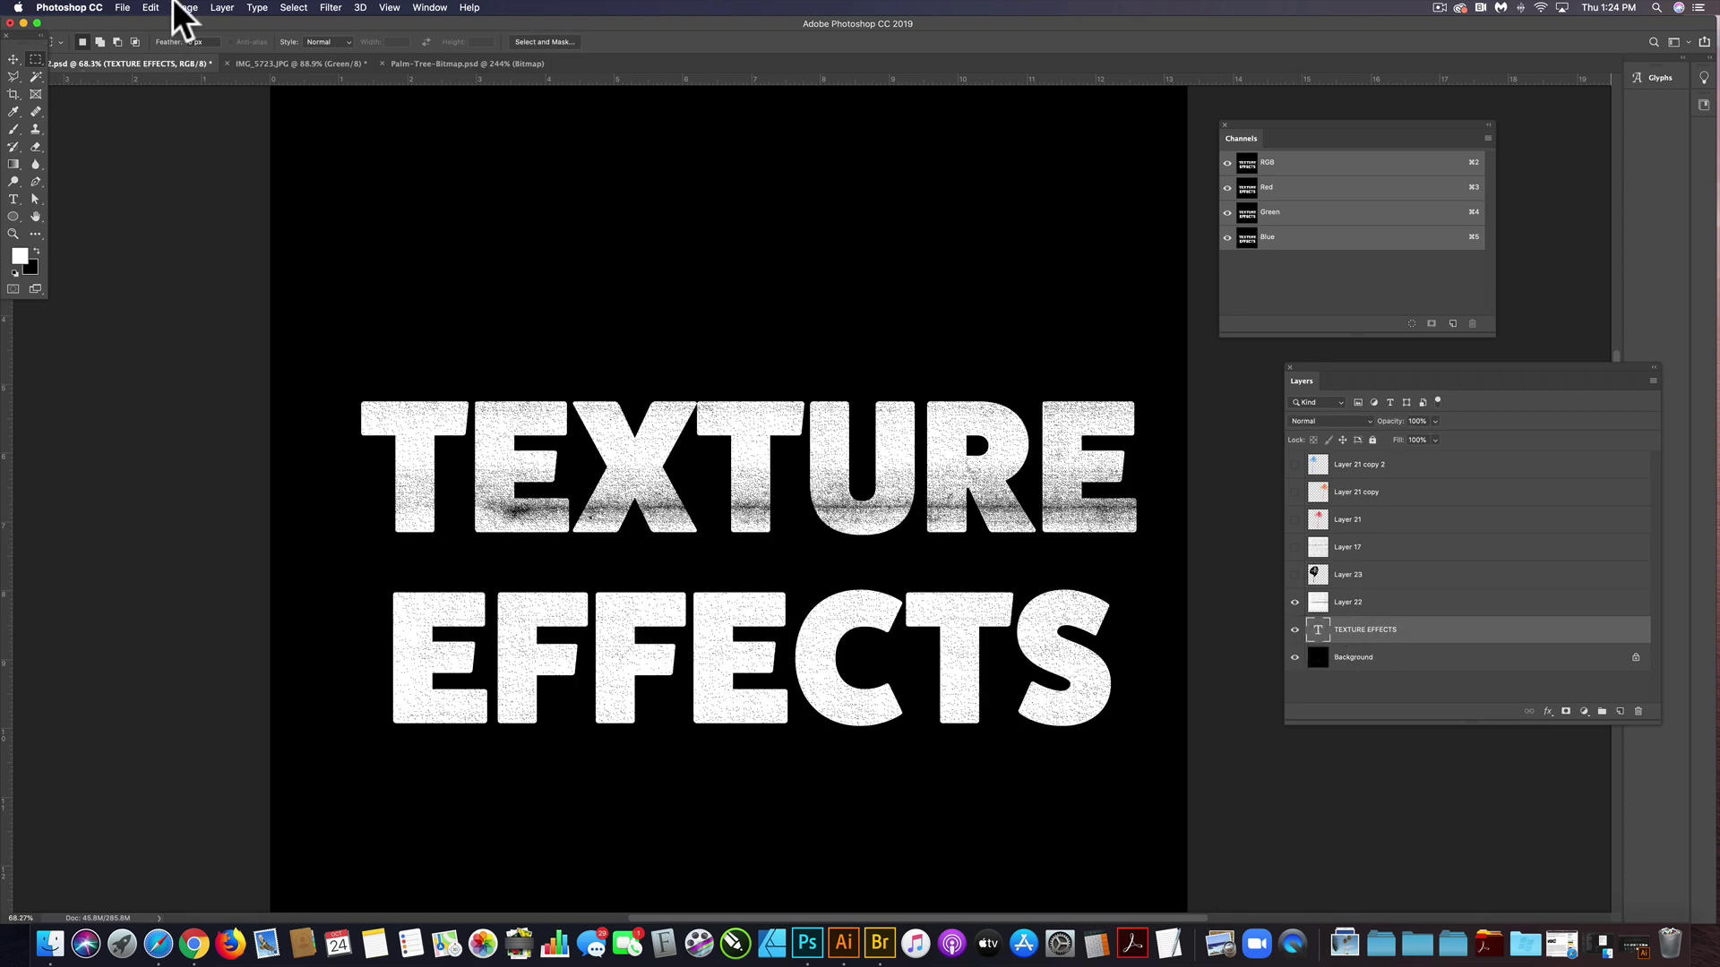
Rasterize the TEXTURE EFFECTS type layer.
{"action": "left_click", "coordinate": [220, 7]}
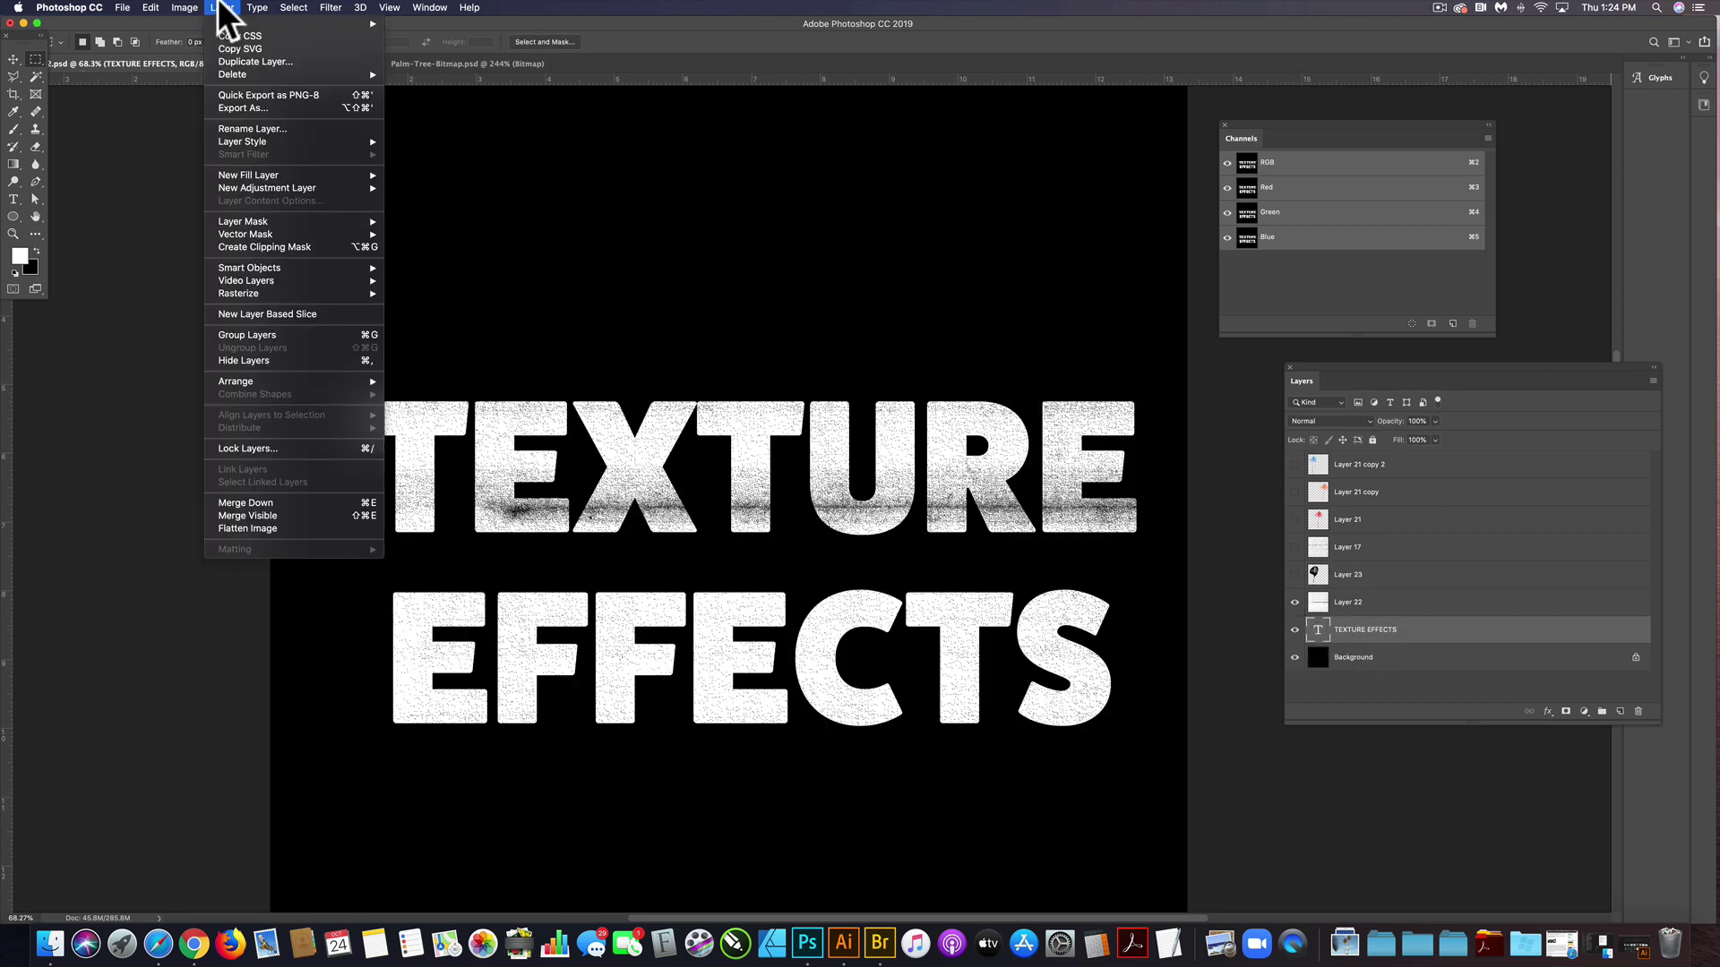
{"action": "mouse_move", "coordinate": [234, 293]}
{"action": "left_click", "coordinate": [402, 294]}
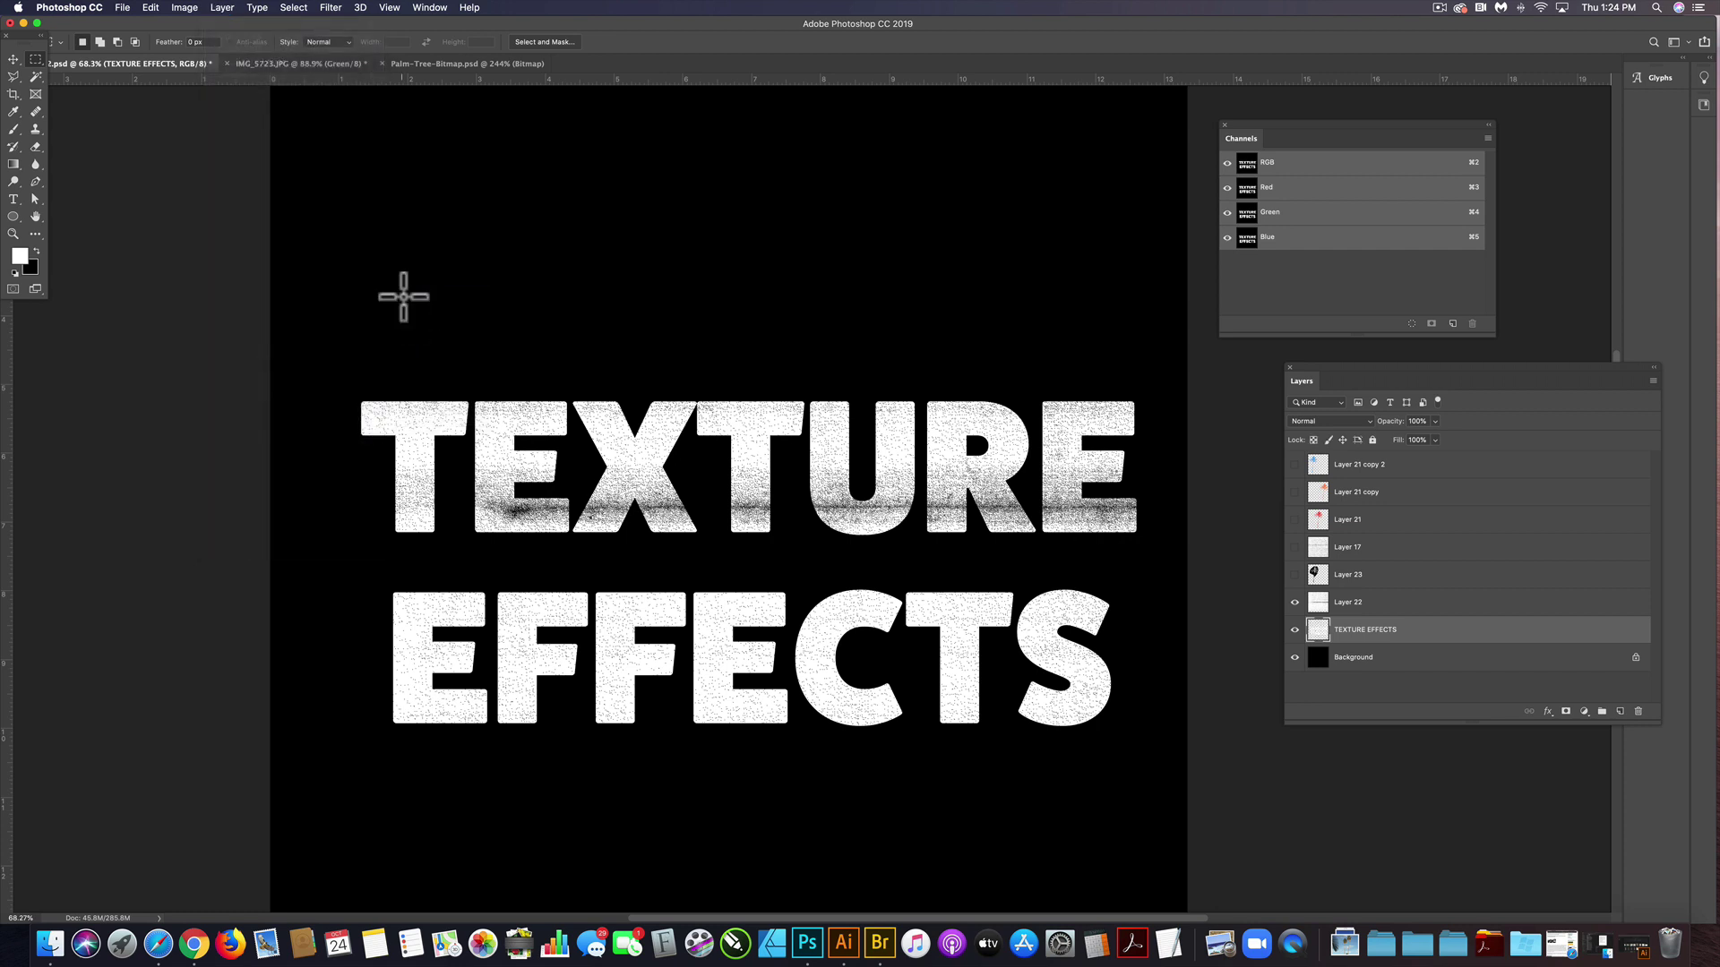
Apply a Gaussian Blur of about 2.8 pixels to the rasterized text.
{"action": "left_click", "coordinate": [330, 7]}
{"action": "mouse_move", "coordinate": [351, 161]}
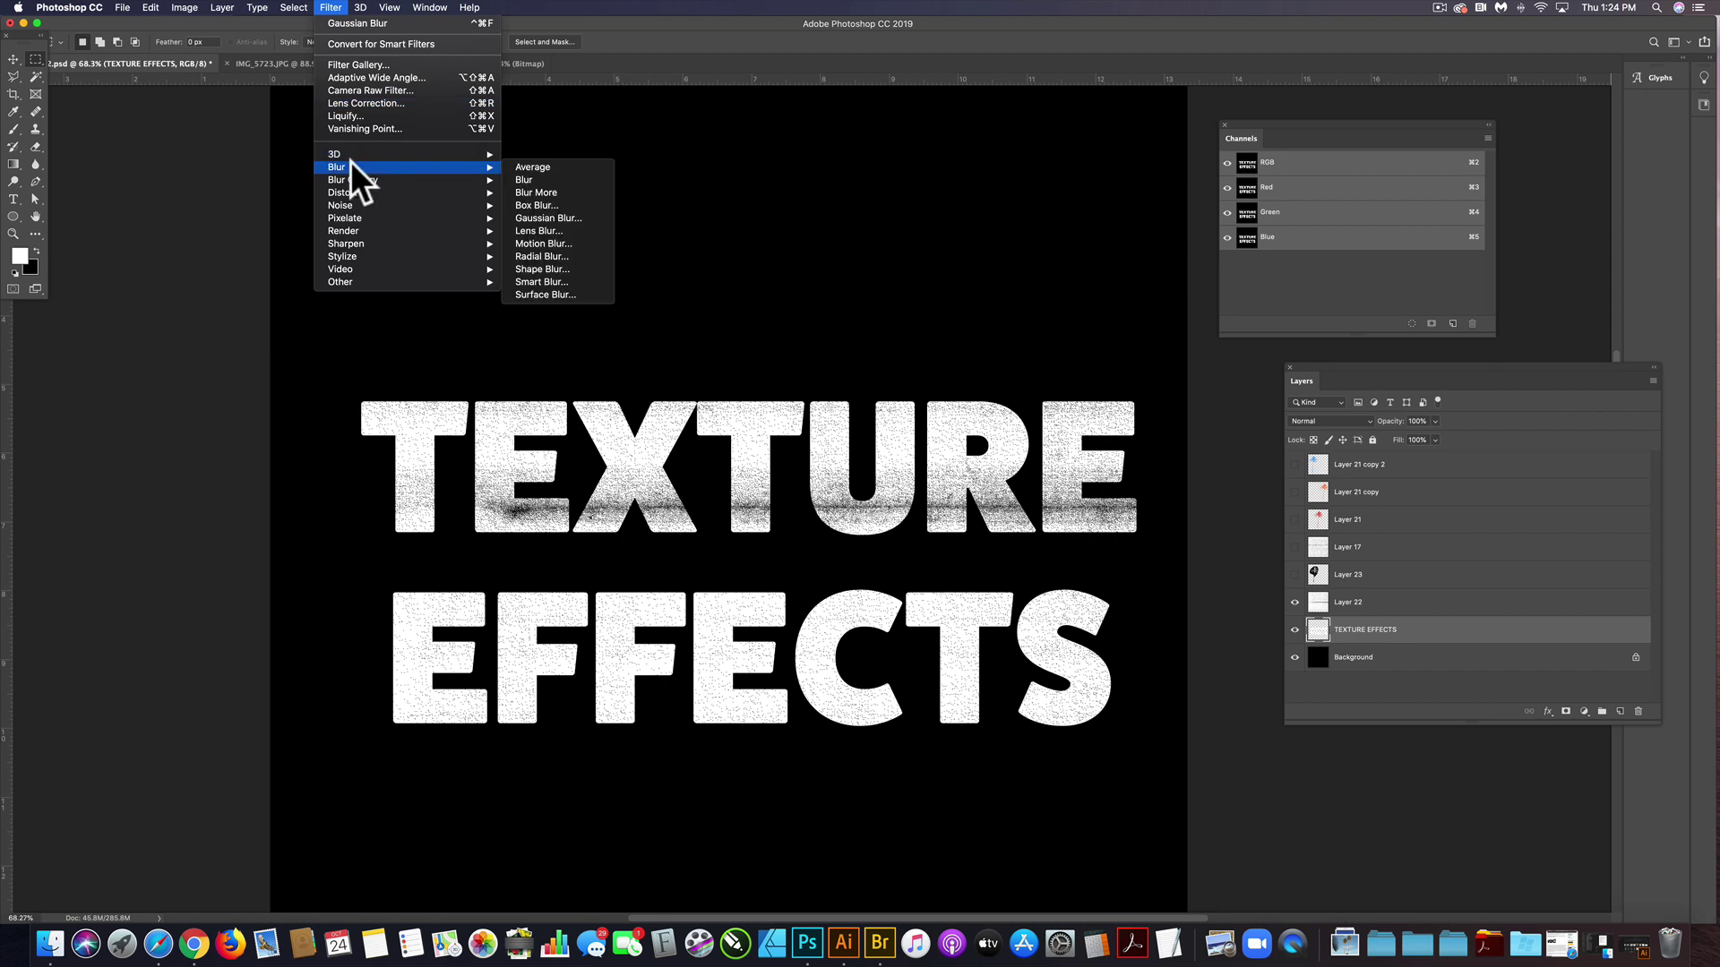
{"action": "left_click", "coordinate": [549, 215]}
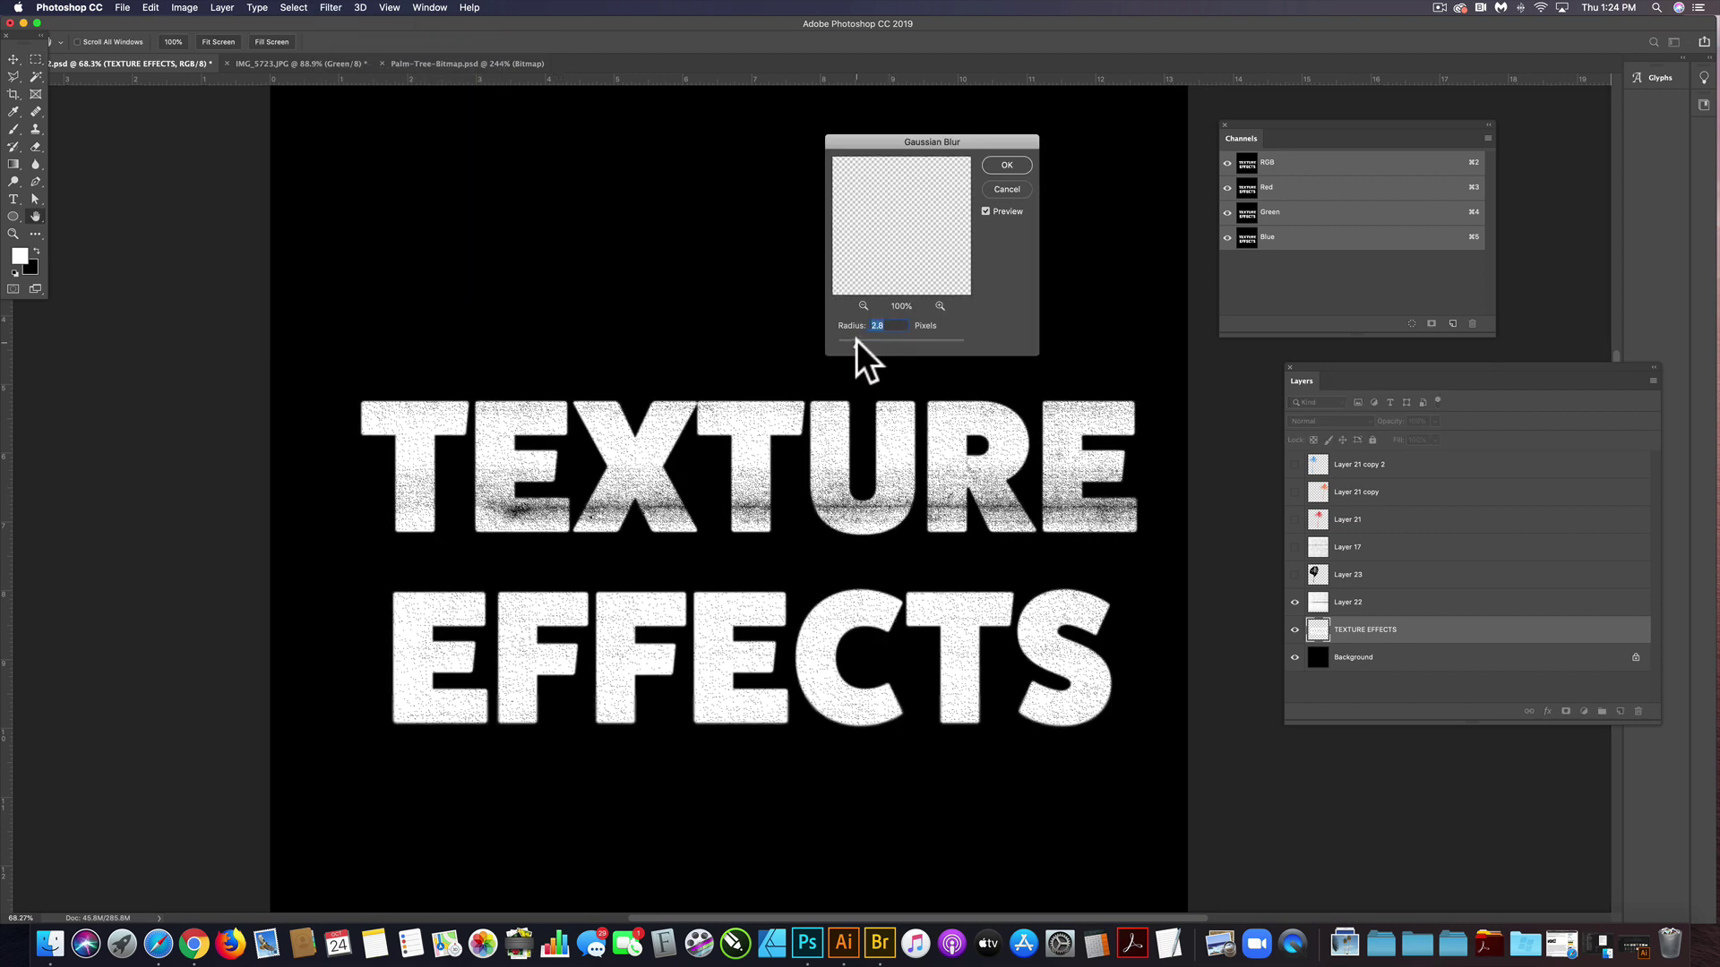
{"action": "left_click_drag", "start_coordinate": [856, 340], "coordinate": [854, 340]}
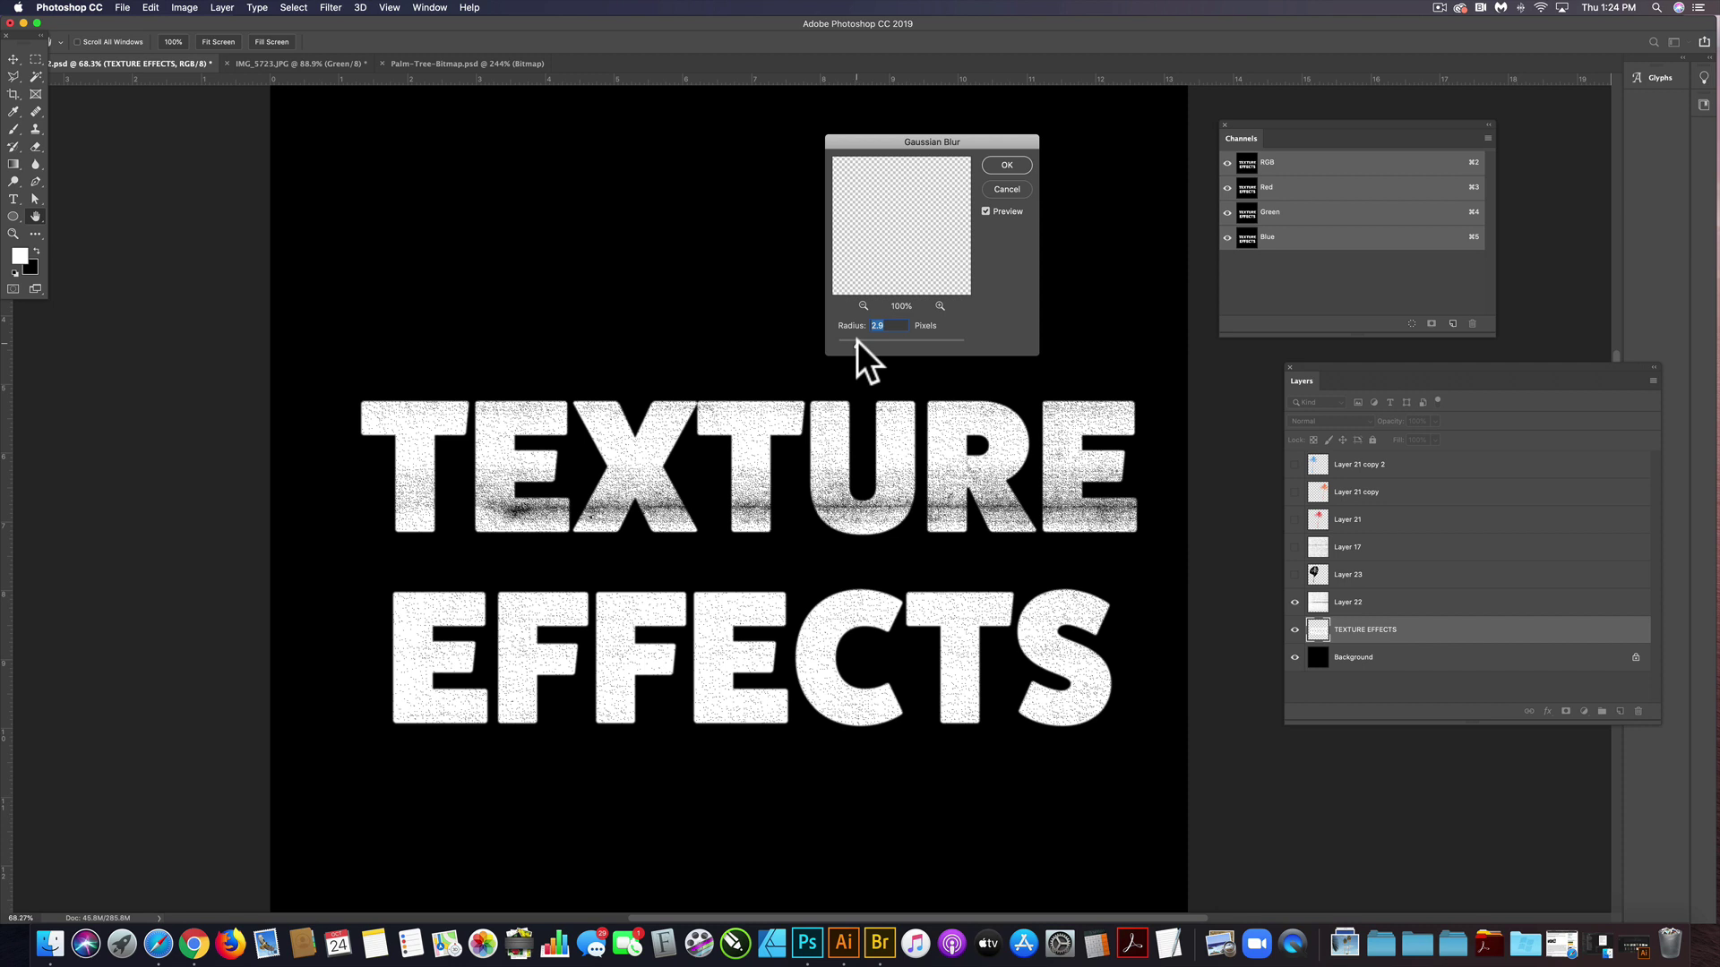
{"action": "left_click", "coordinate": [1004, 165]}
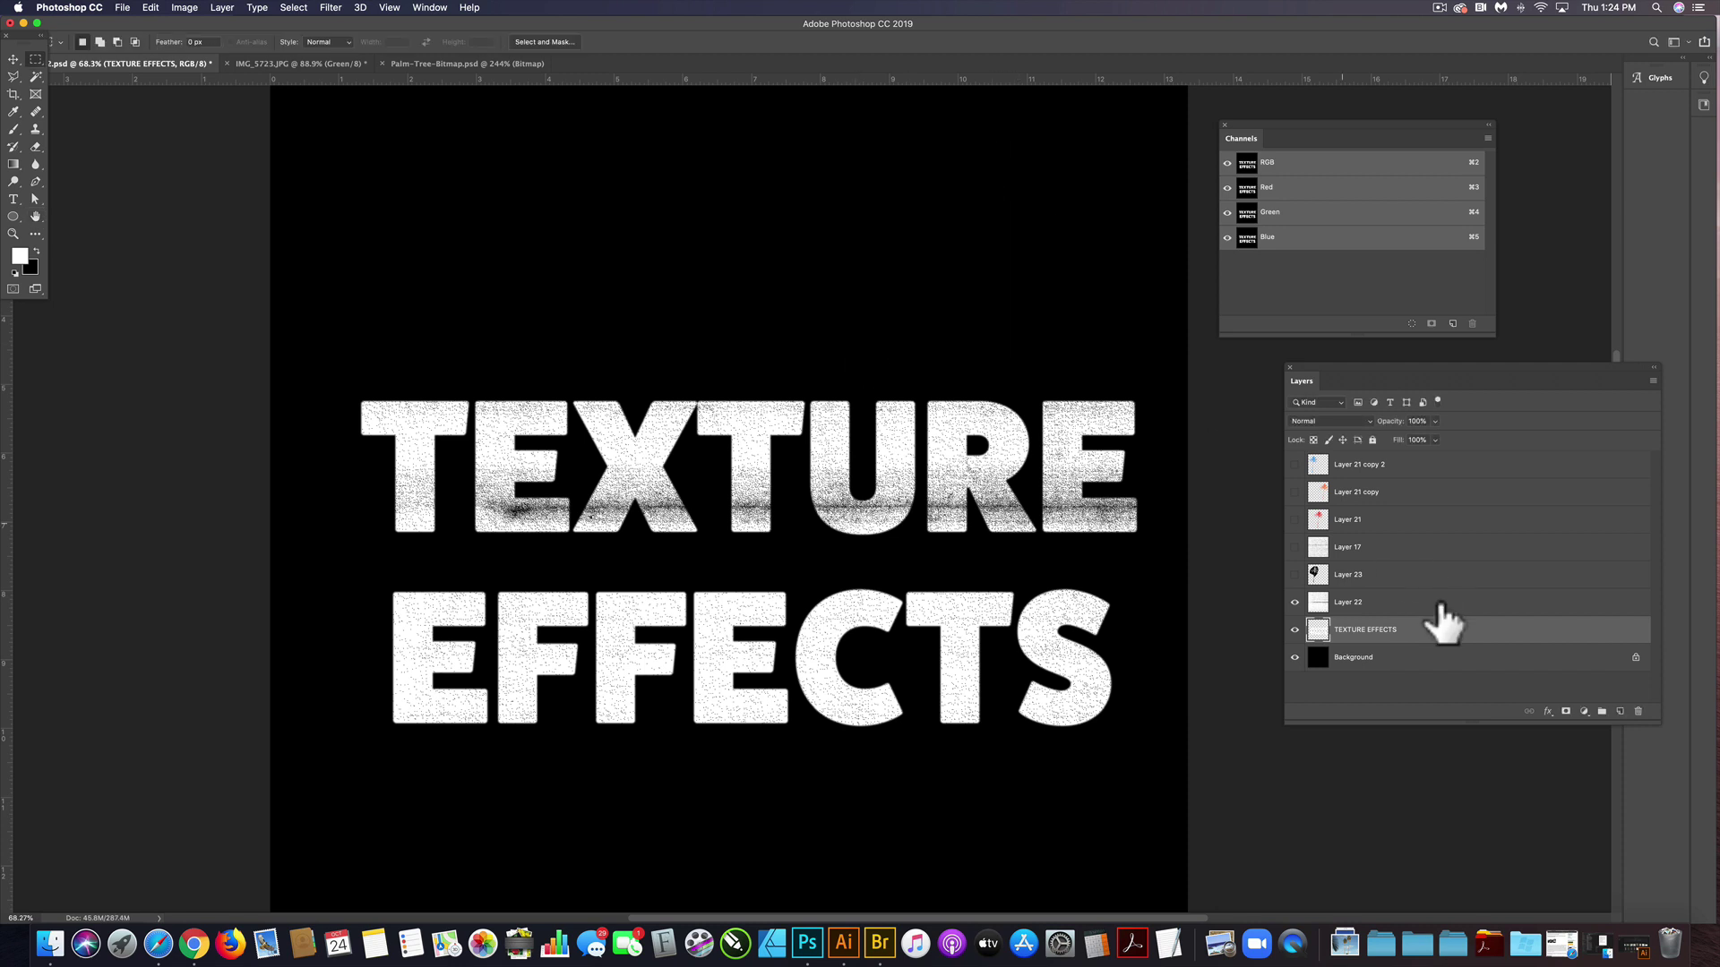
Give Layer 22 a lighter Gaussian Blur with a 1.1 pixel radius.
{"action": "left_click", "coordinate": [1382, 600]}
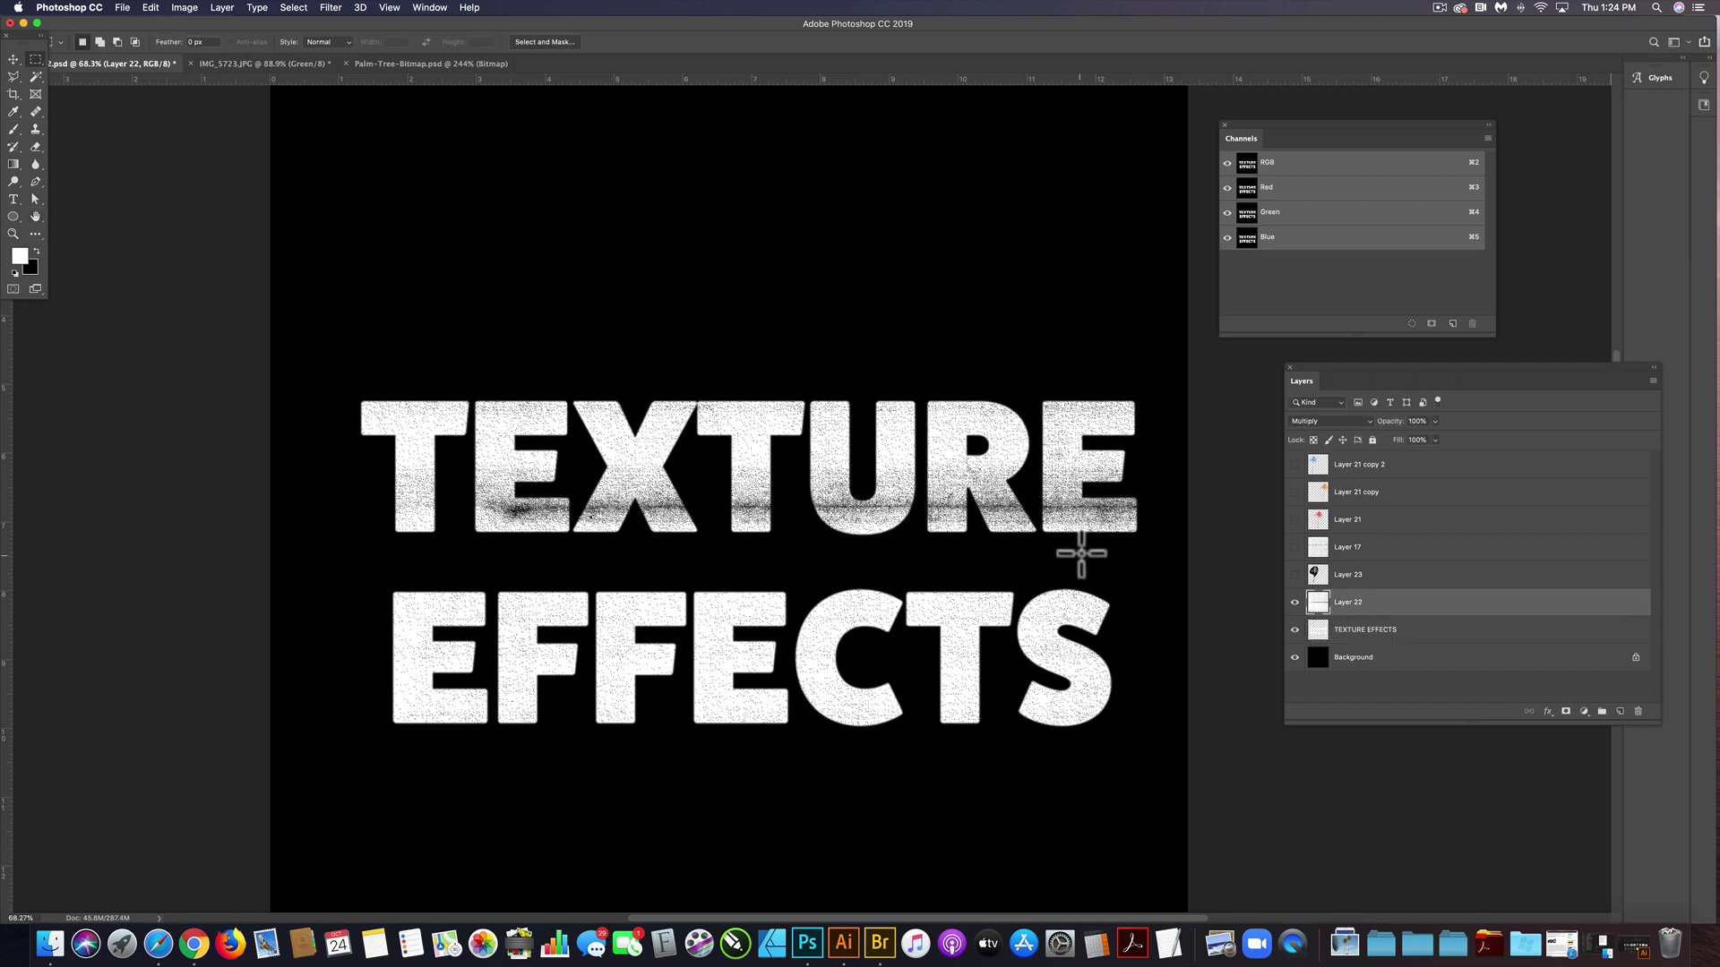
{"action": "scroll", "coordinate": [1080, 550], "scroll_direction": "up", "scroll_amount": 5}
{"action": "scroll", "coordinate": [1080, 550], "scroll_direction": "down", "scroll_amount": 3}
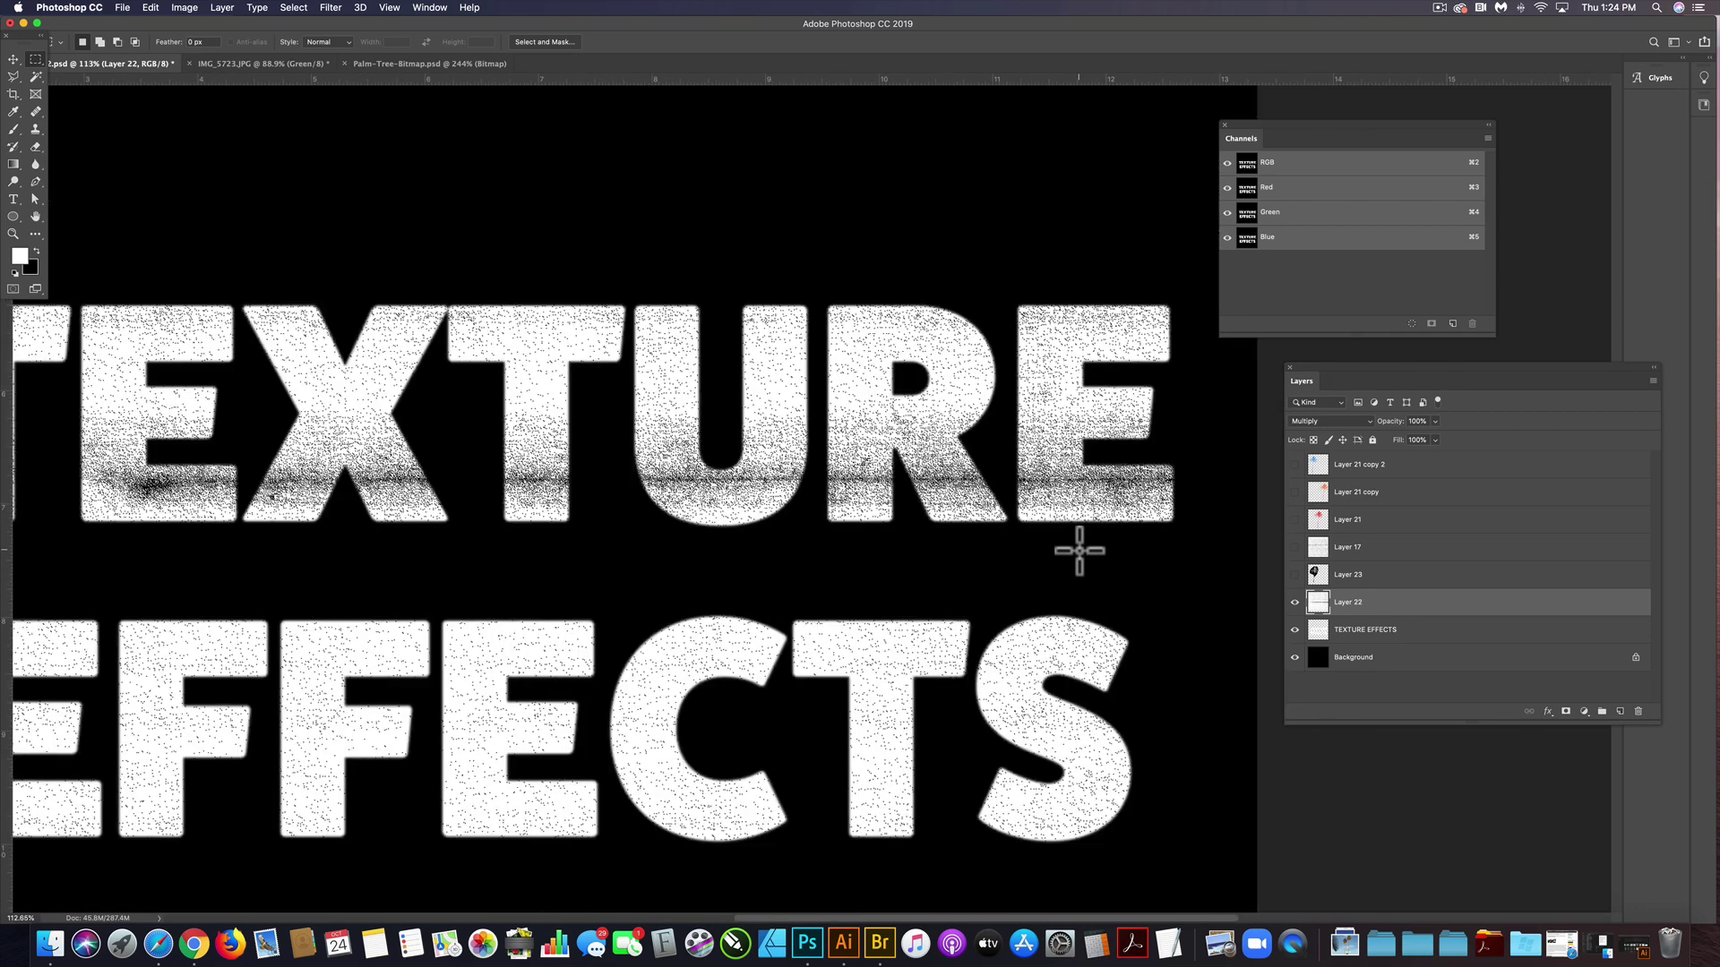
{"action": "left_click", "coordinate": [330, 7]}
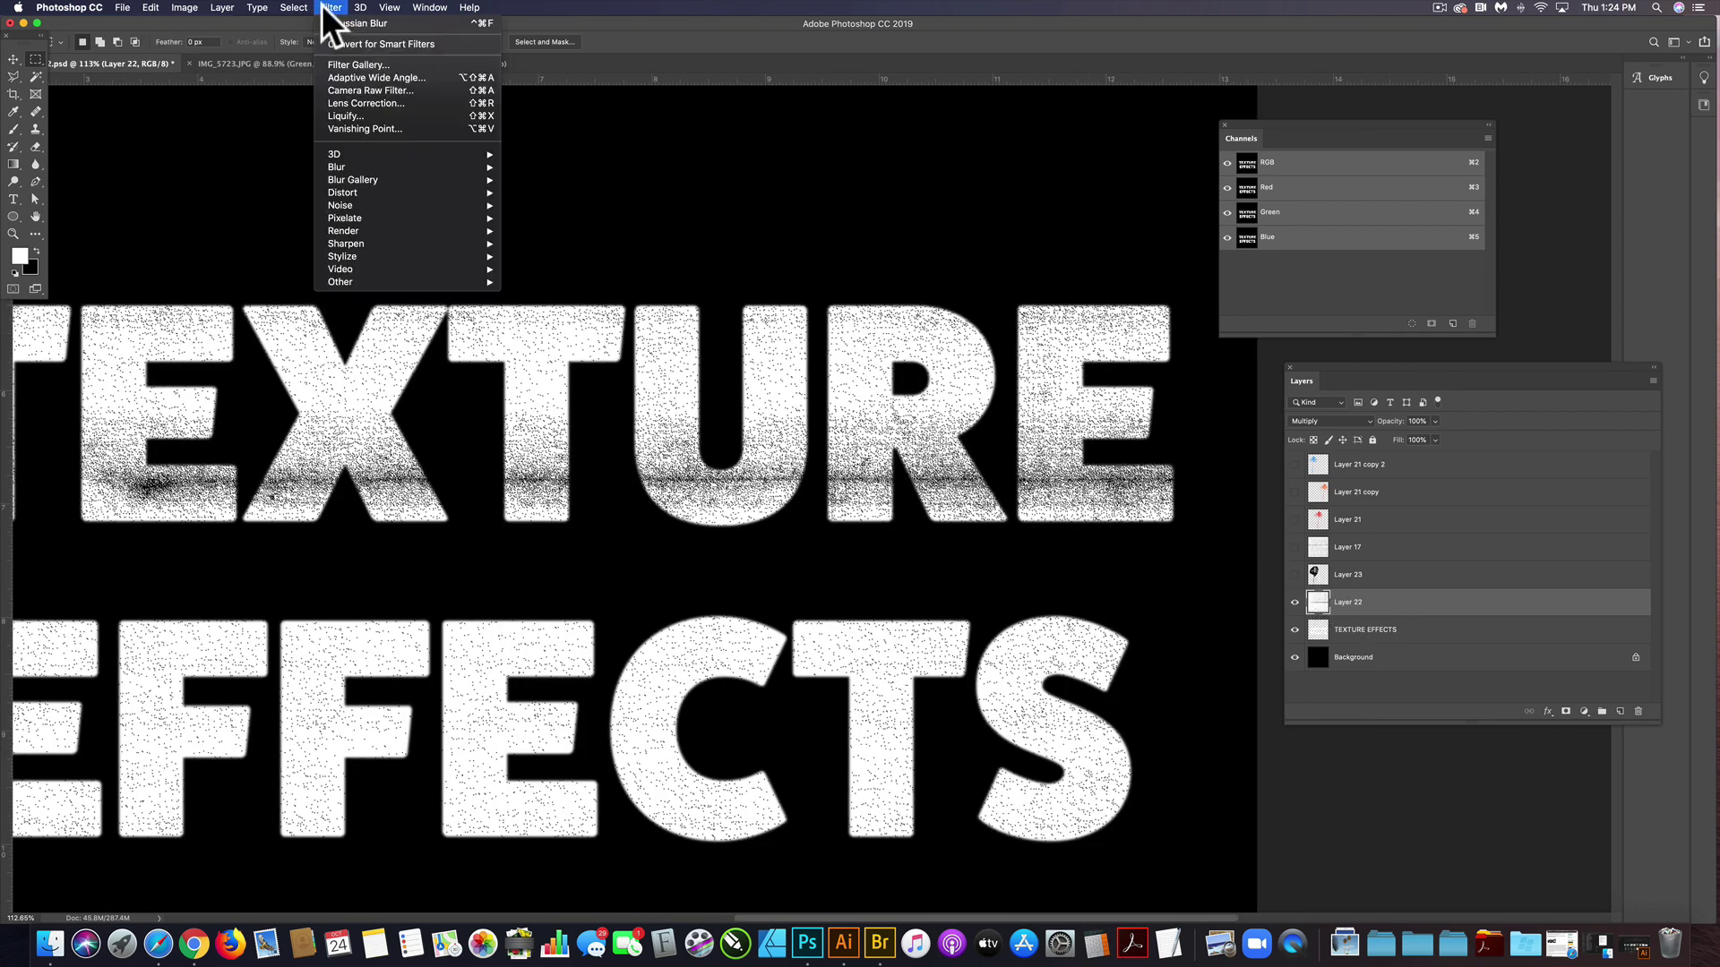
{"action": "mouse_move", "coordinate": [360, 166]}
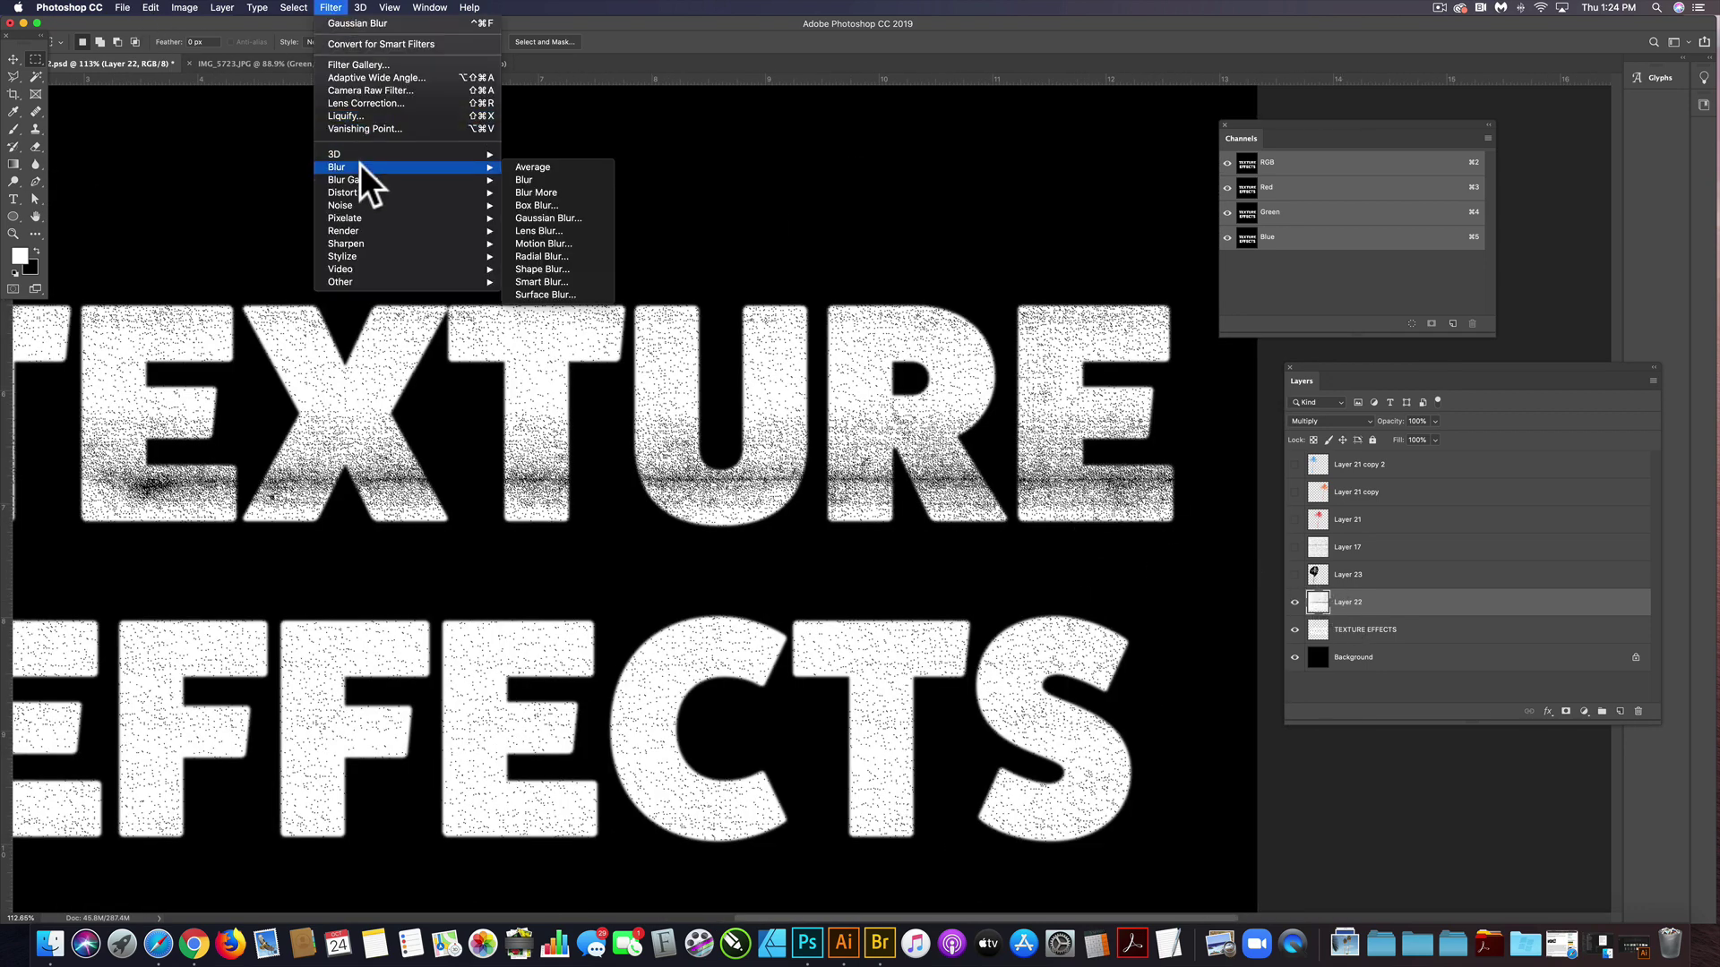
{"action": "left_click", "coordinate": [580, 217]}
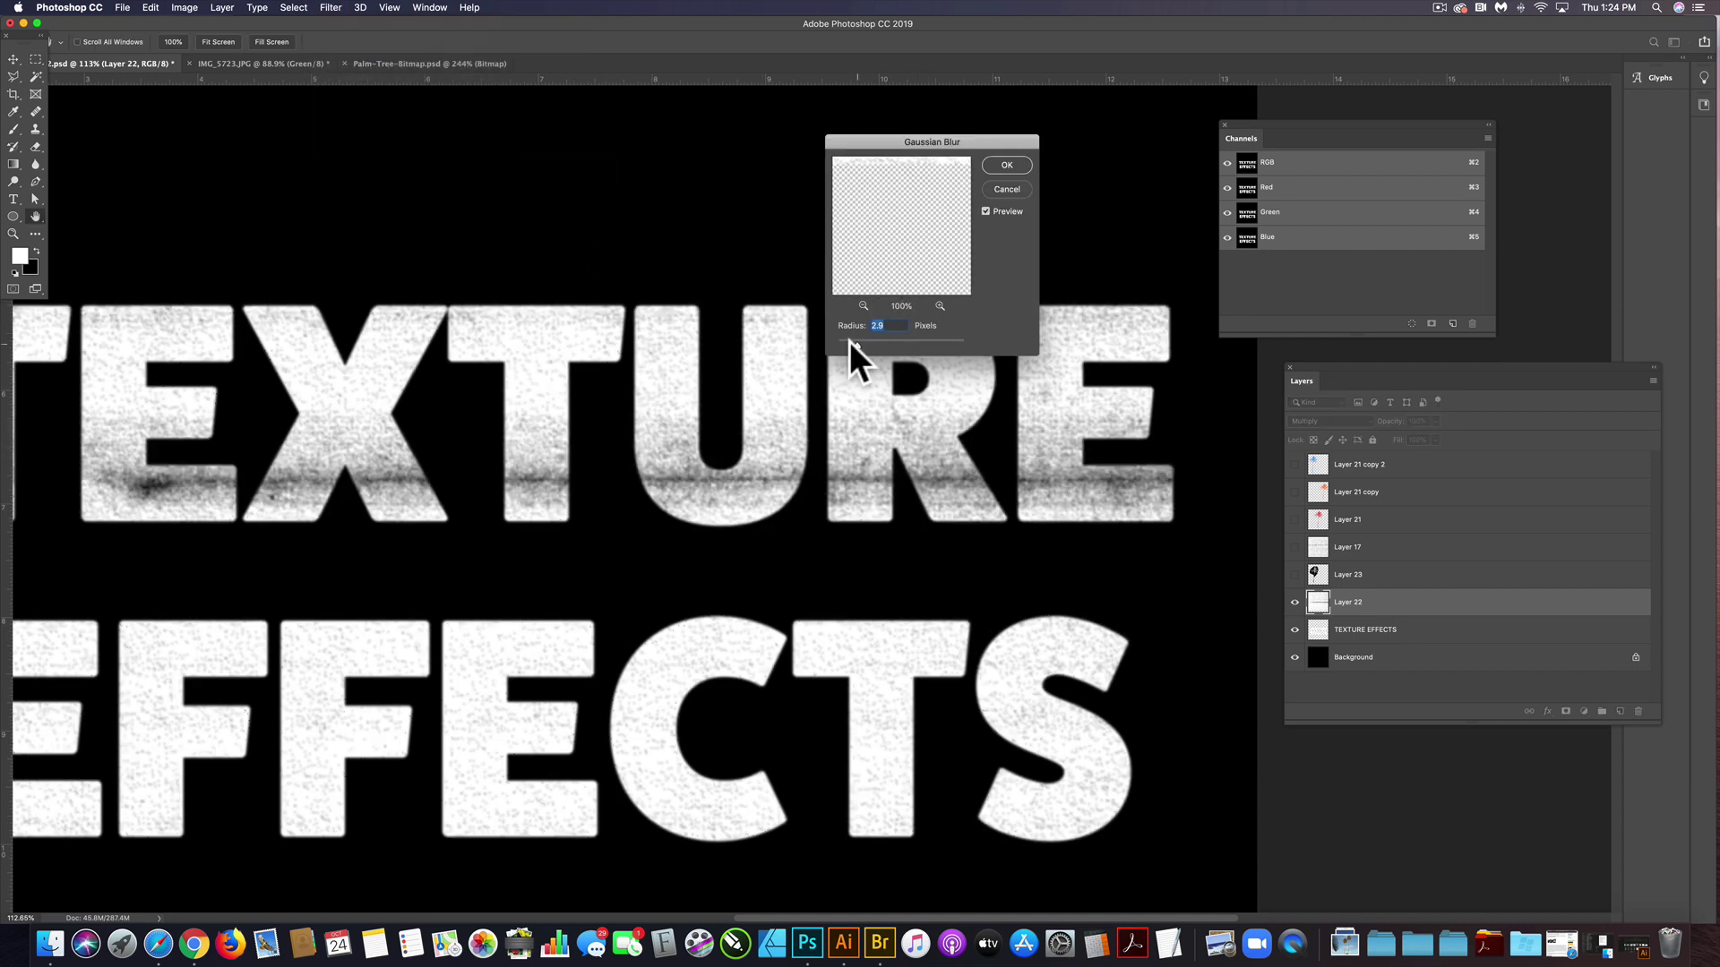
{"action": "left_click_drag", "start_coordinate": [847, 342], "coordinate": [844, 342]}
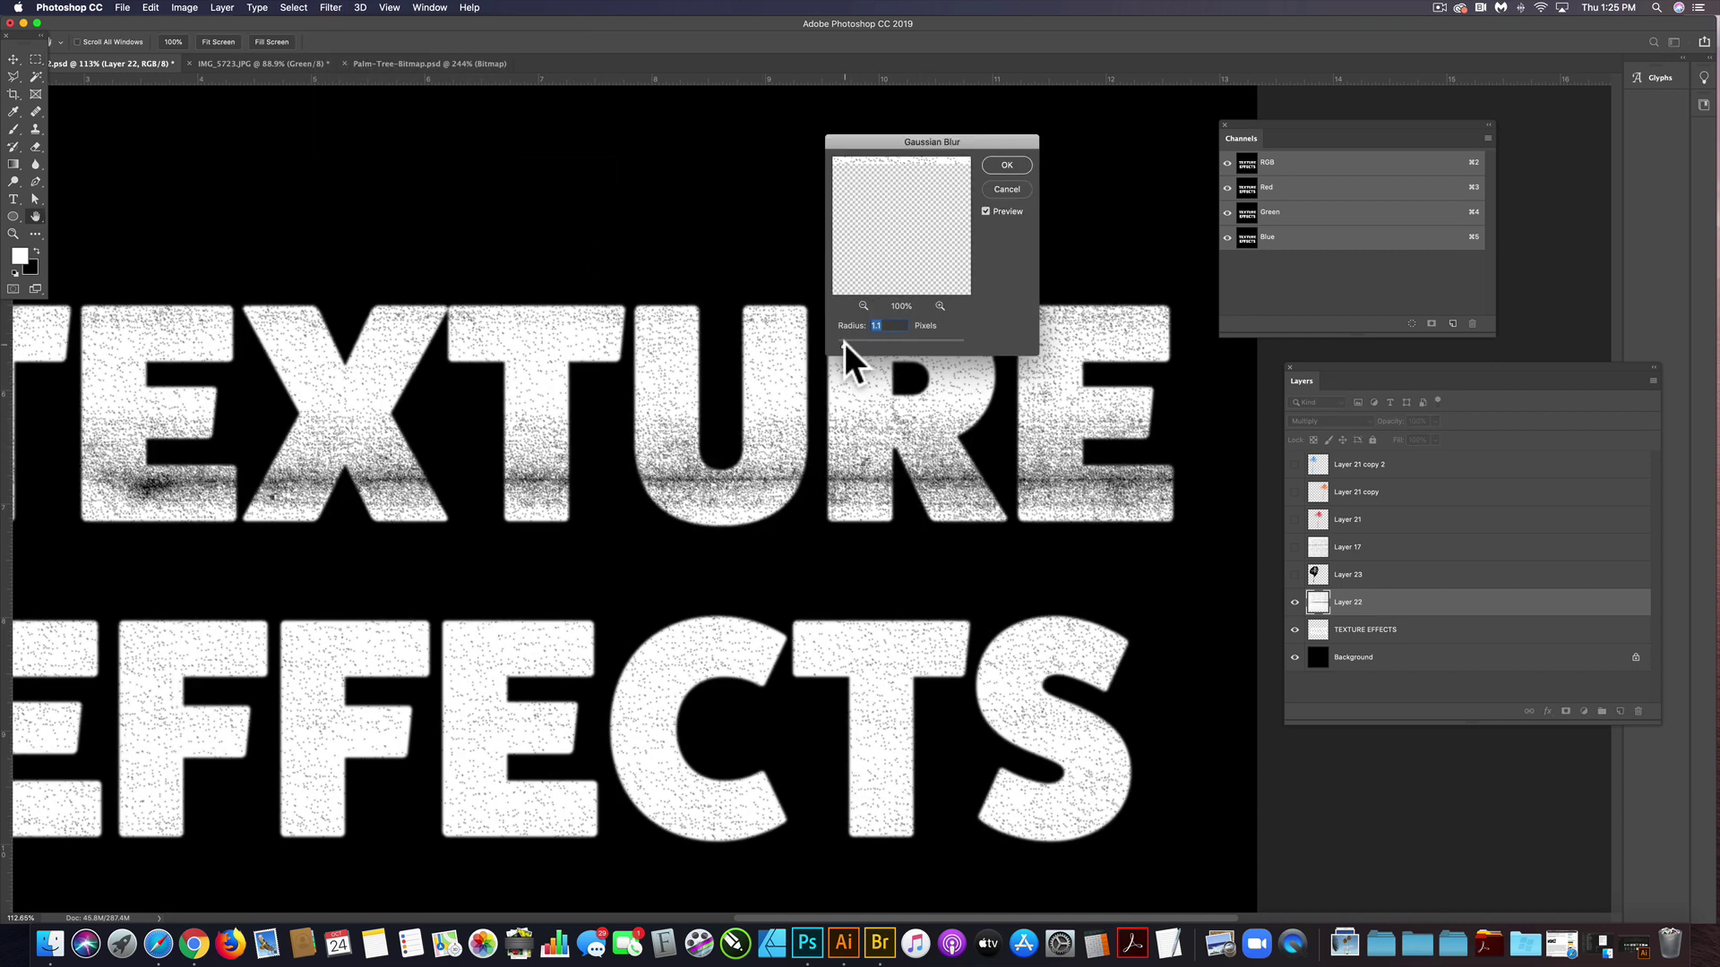
{"action": "left_click", "coordinate": [1010, 163]}
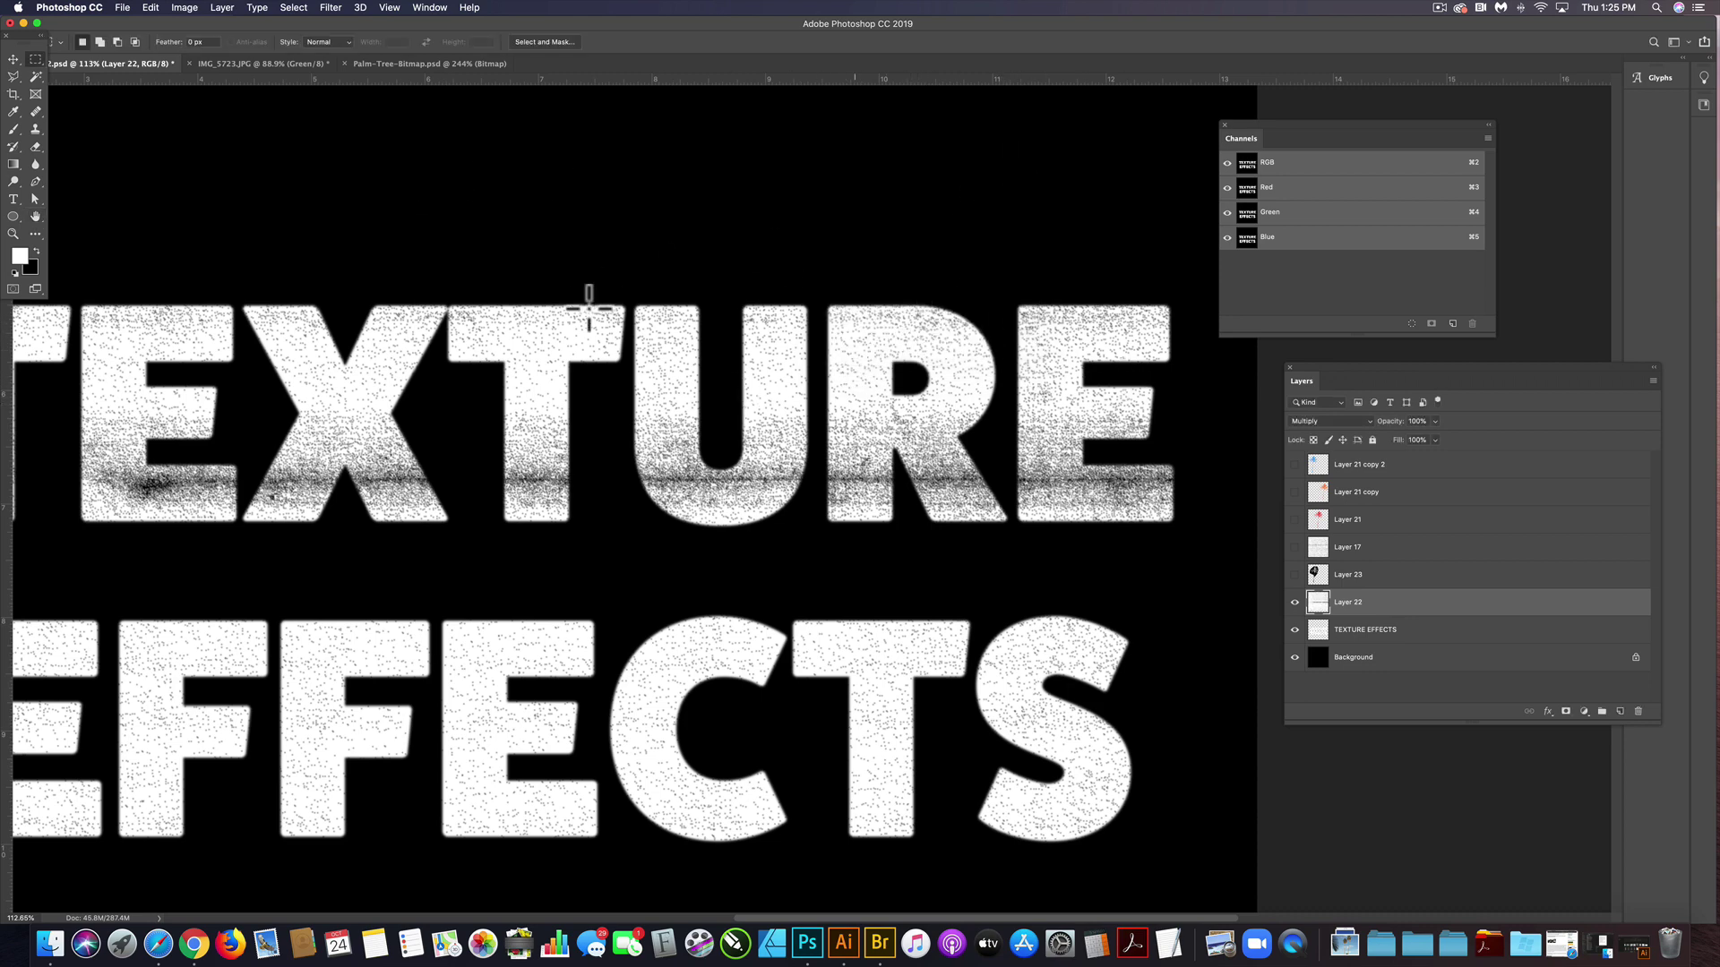
Drag a rectangular marquee around the whole TEXTURE EFFECTS lettering.
{"action": "scroll", "coordinate": [876, 538], "scroll_direction": "down", "scroll_amount": 5}
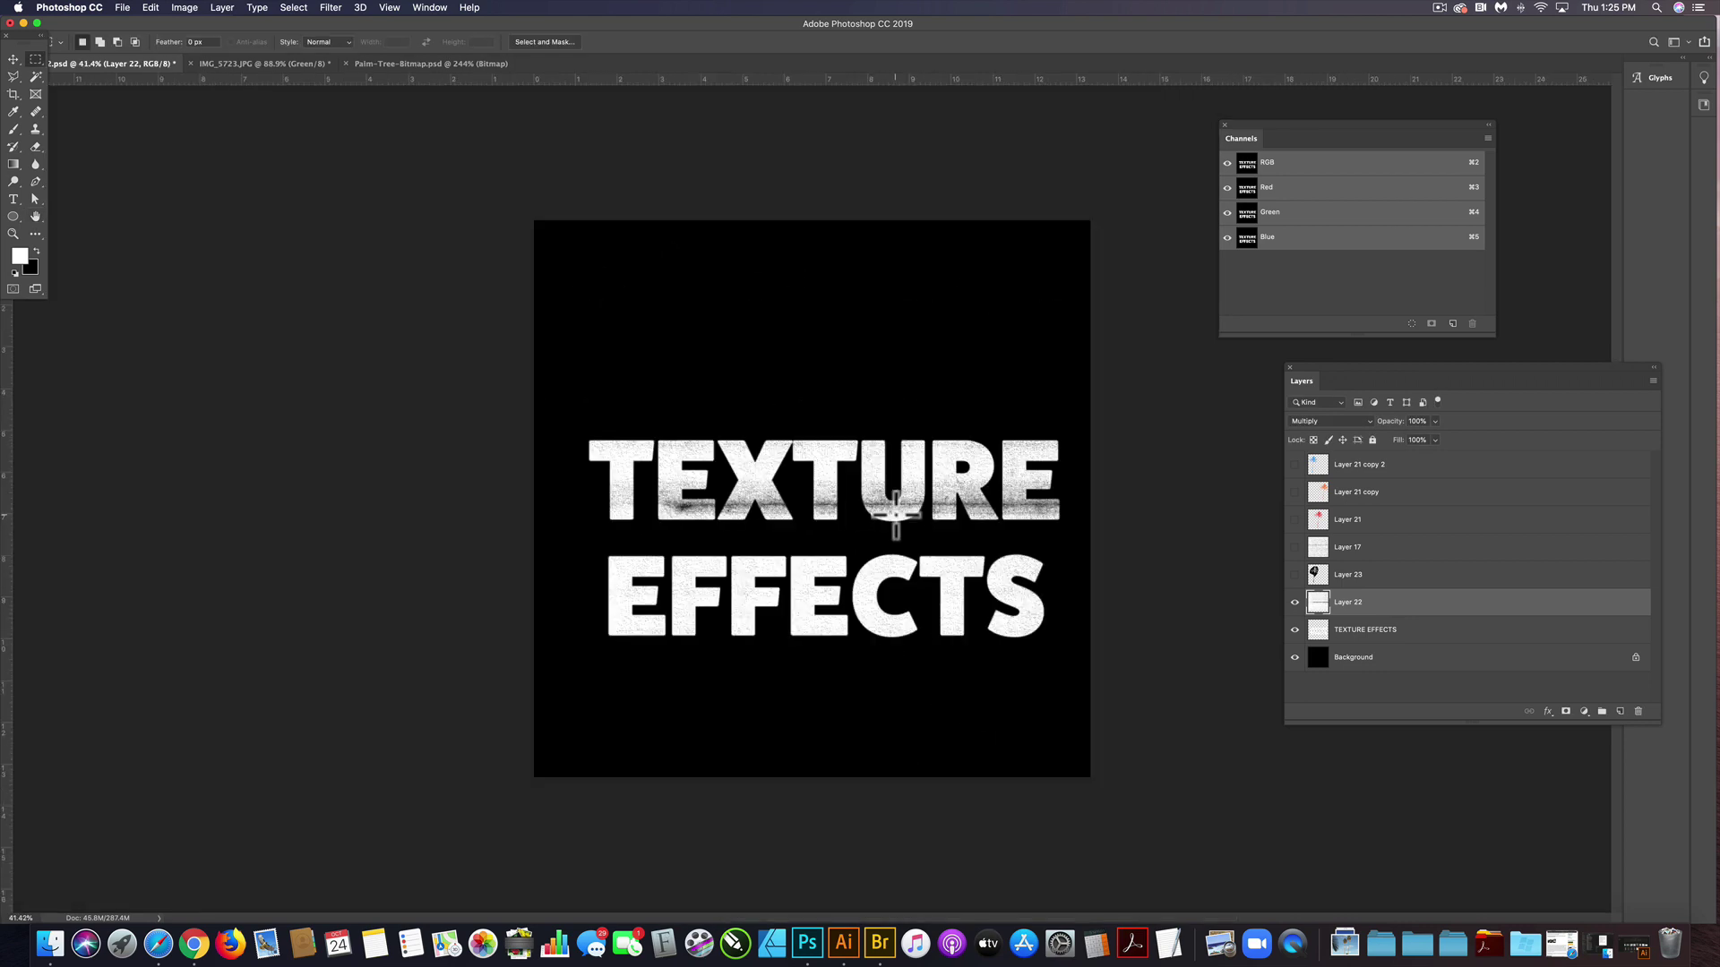
{"action": "scroll", "coordinate": [896, 515], "scroll_direction": "up", "scroll_amount": 2}
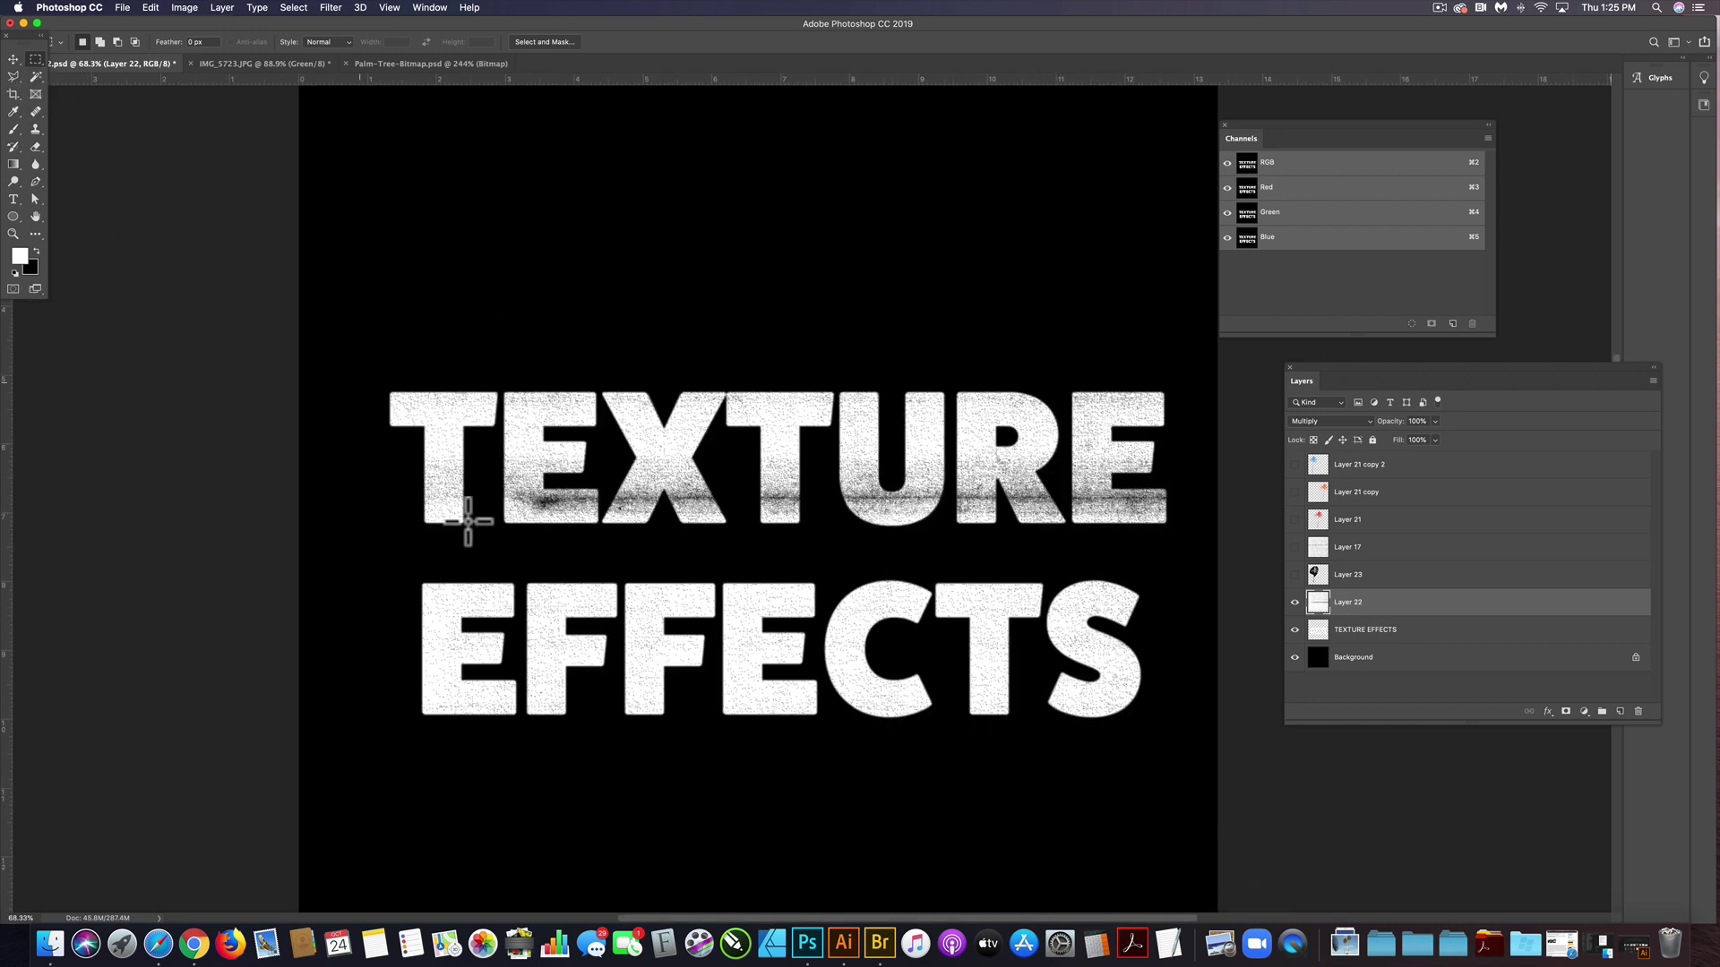
{"action": "left_click_drag", "start_coordinate": [360, 364], "coordinate": [1207, 750]}
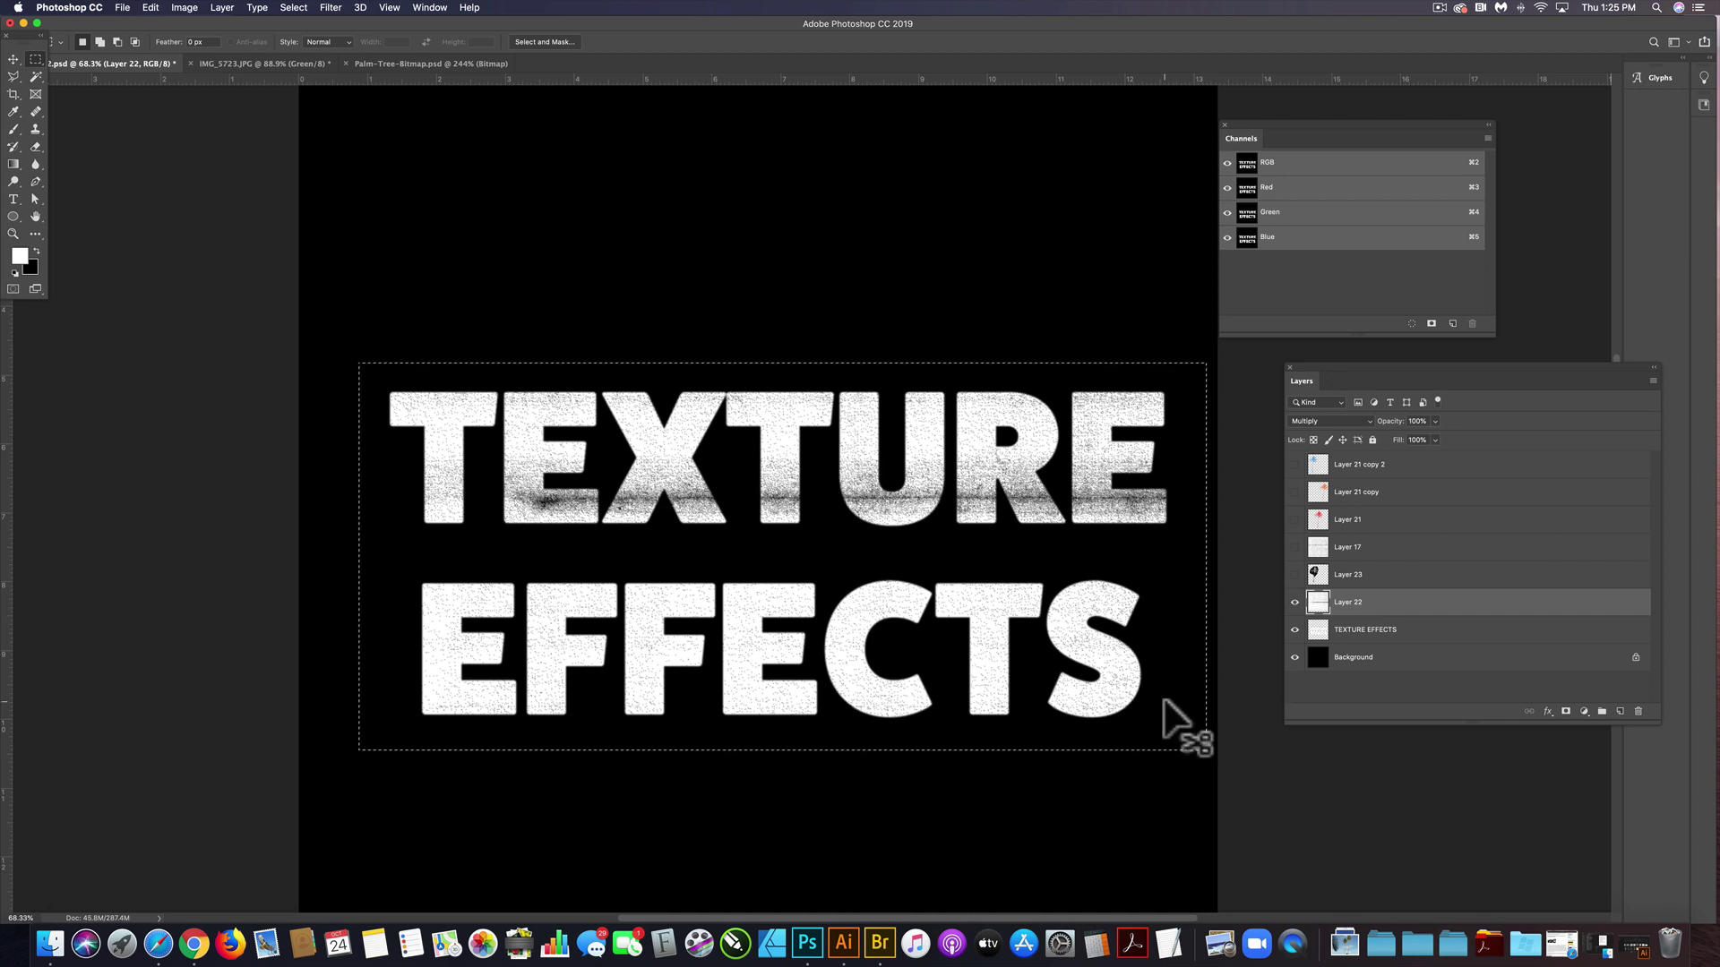
Create a 3690 × 1687 px clipboard-sized document, paste the lettering, and flatten it.
{"action": "key", "text": "super+n"}
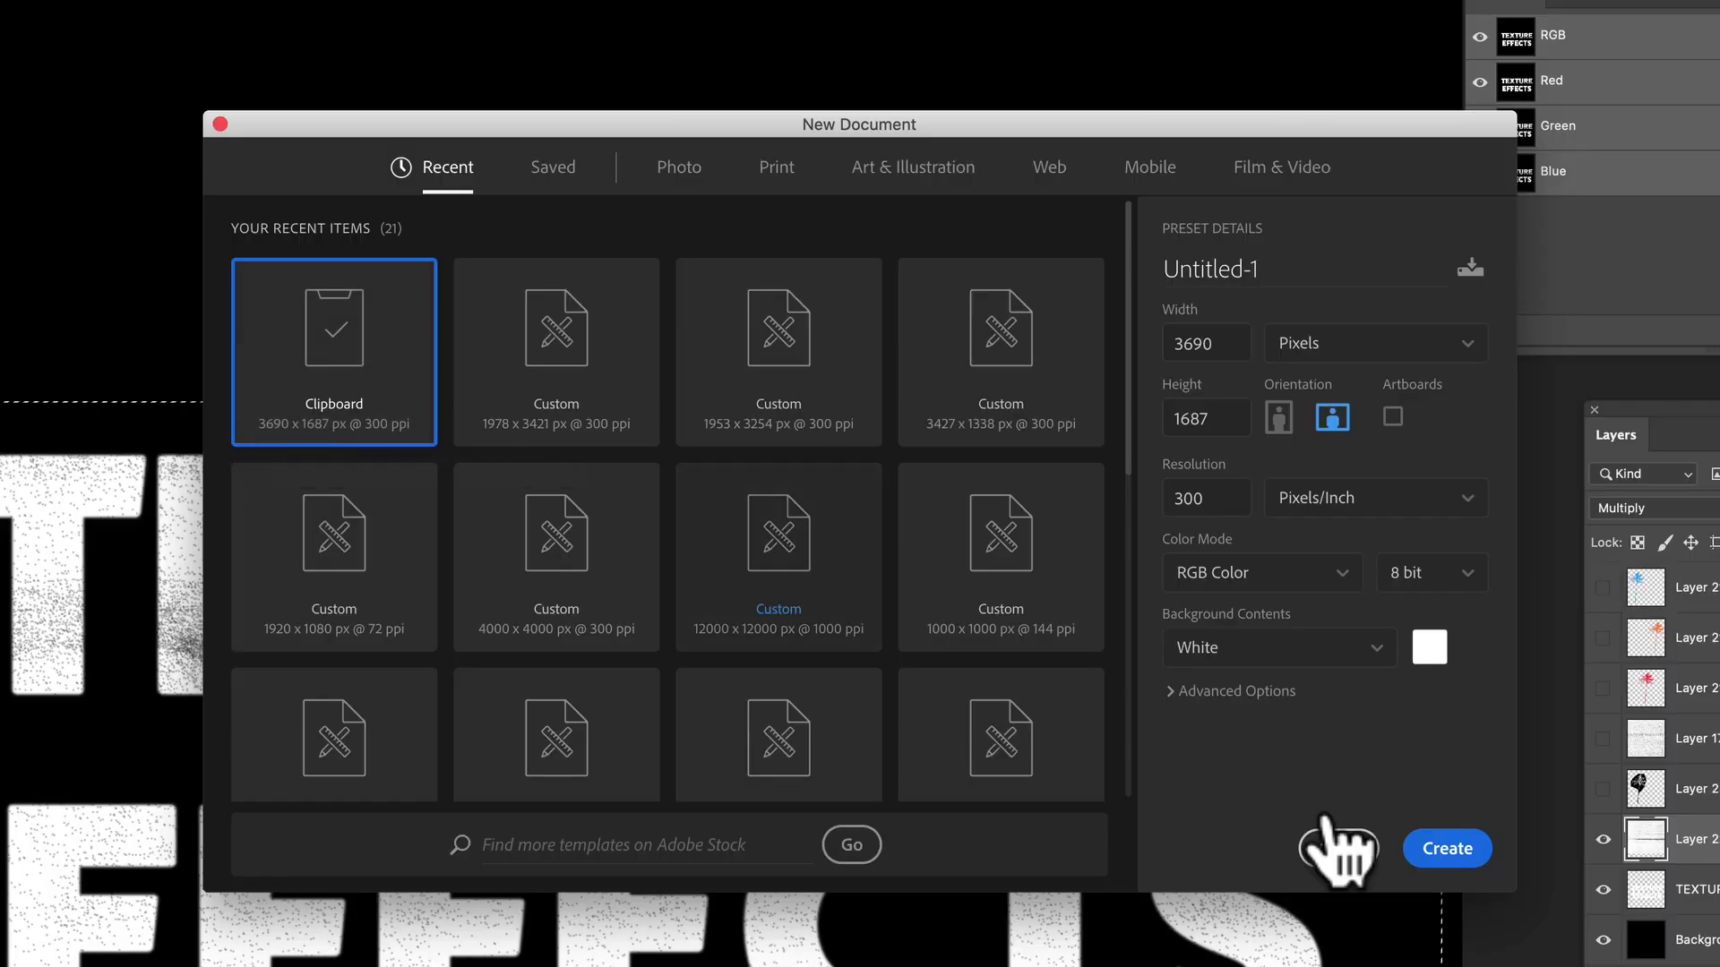
{"action": "left_click", "coordinate": [1444, 848]}
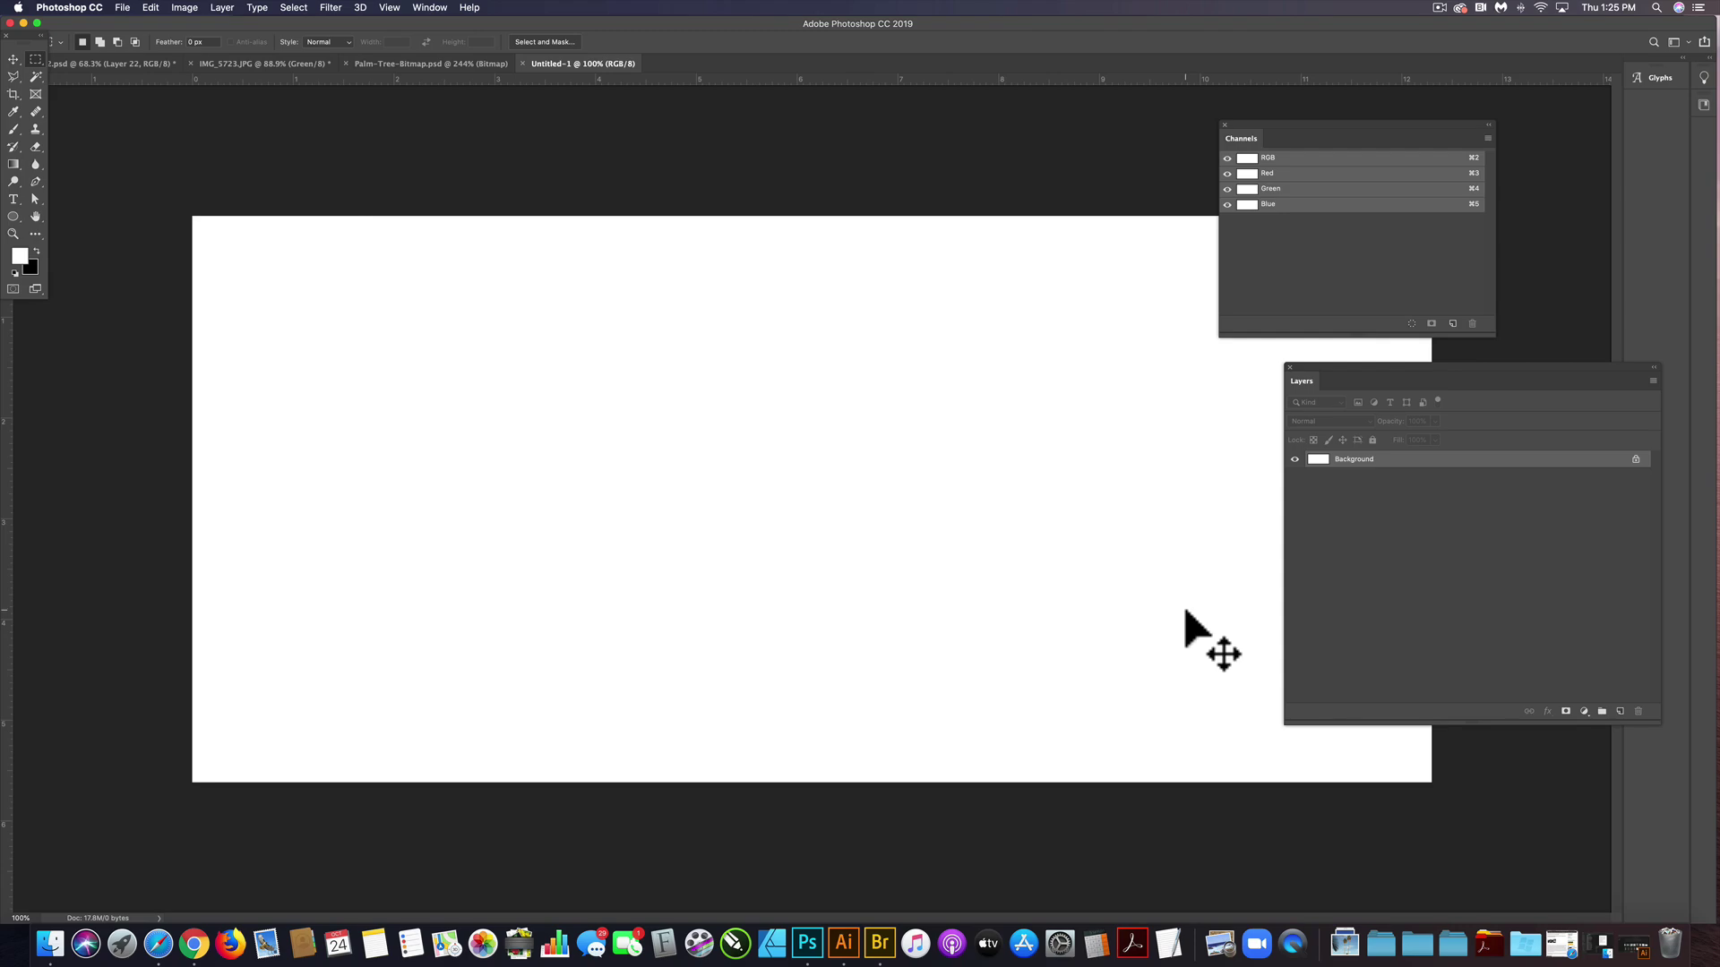
{"action": "key", "text": "super+v"}
{"action": "key", "text": "super+e"}
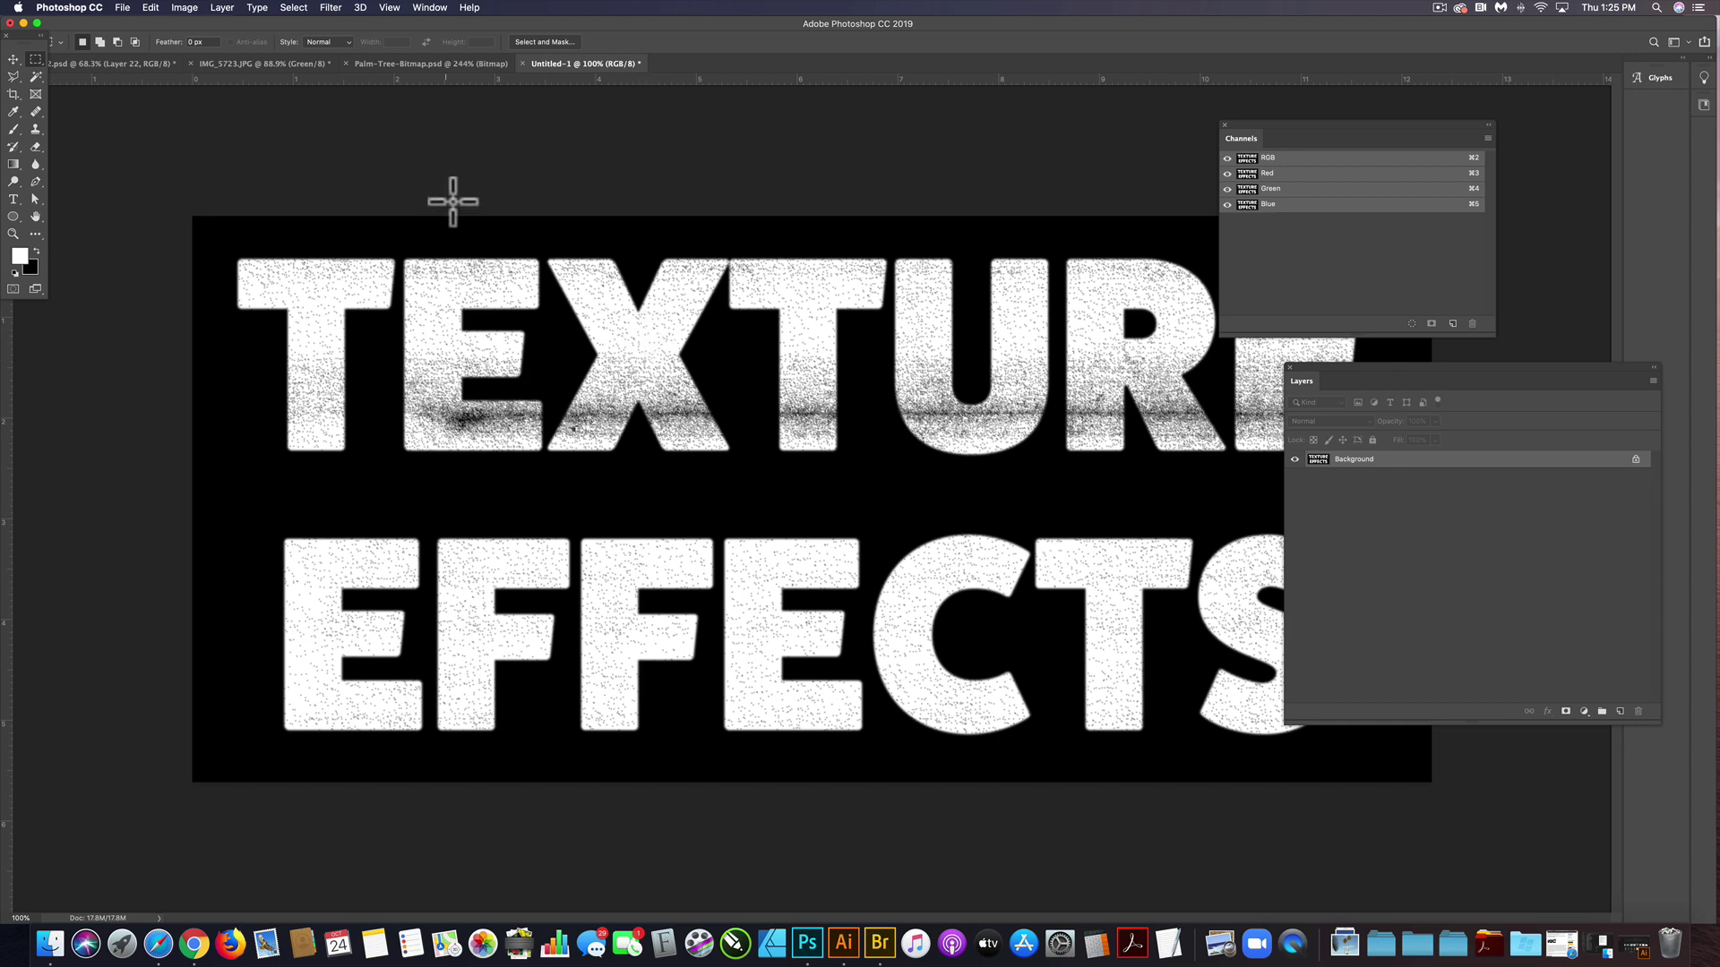
Resize the lettering image to 1350 px wide, giving 1350 × 617 px.
{"action": "left_click", "coordinate": [184, 7]}
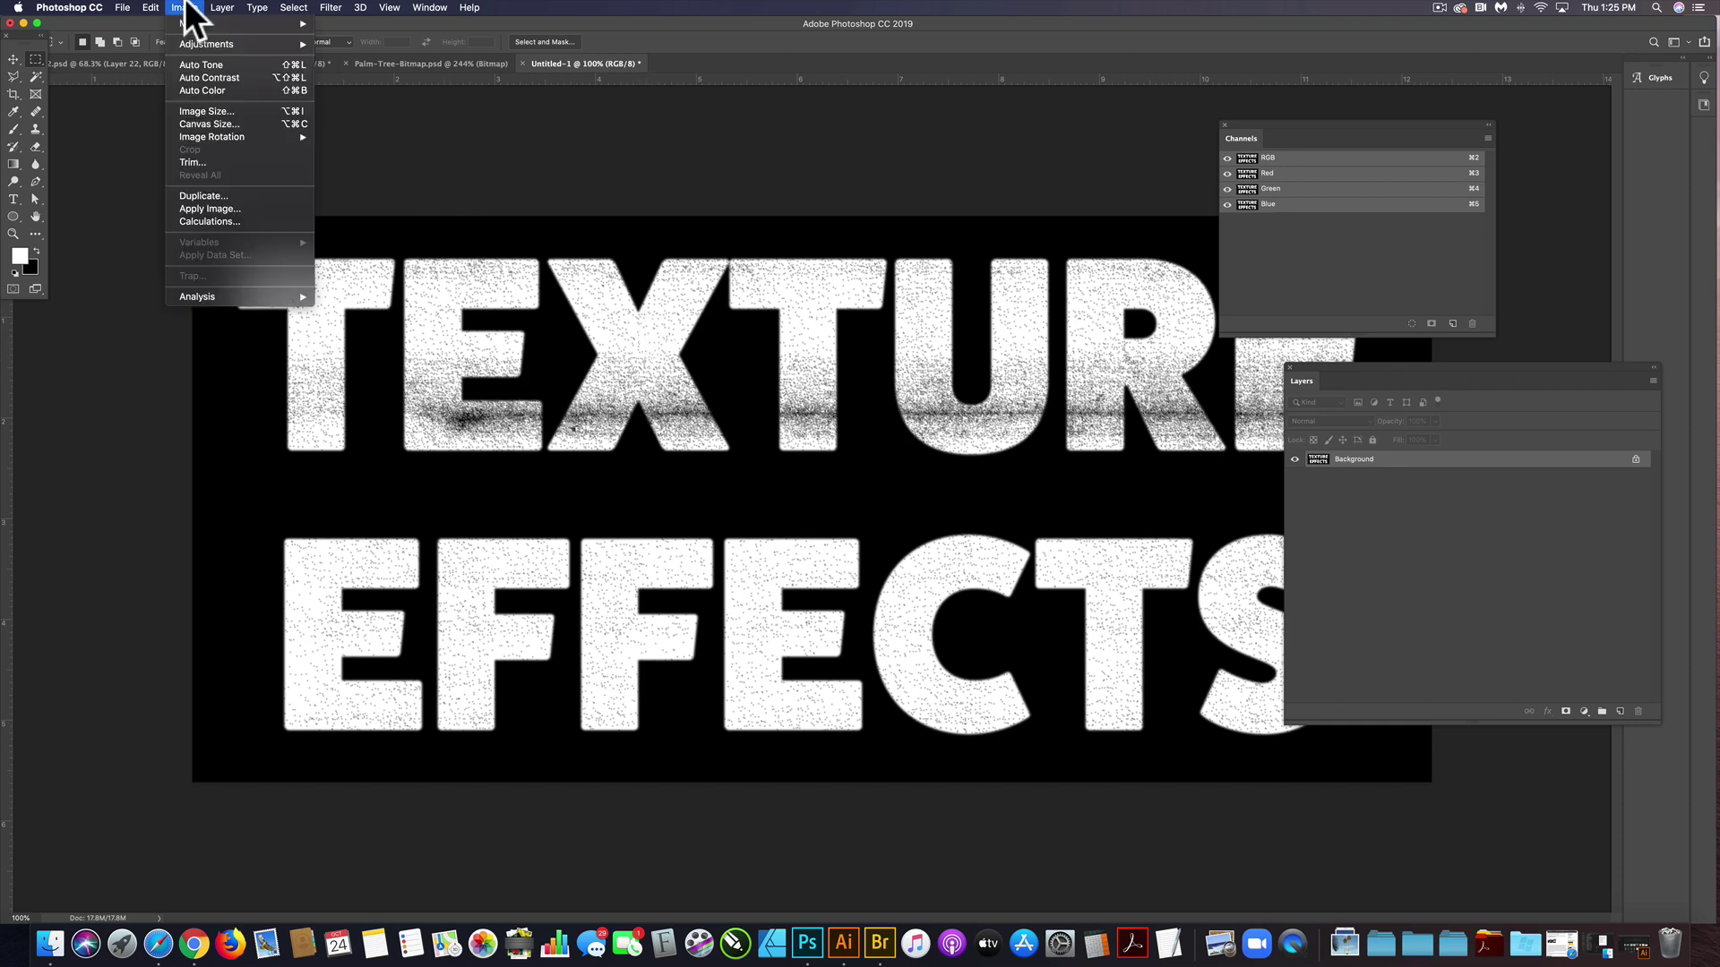
{"action": "left_click", "coordinate": [201, 108]}
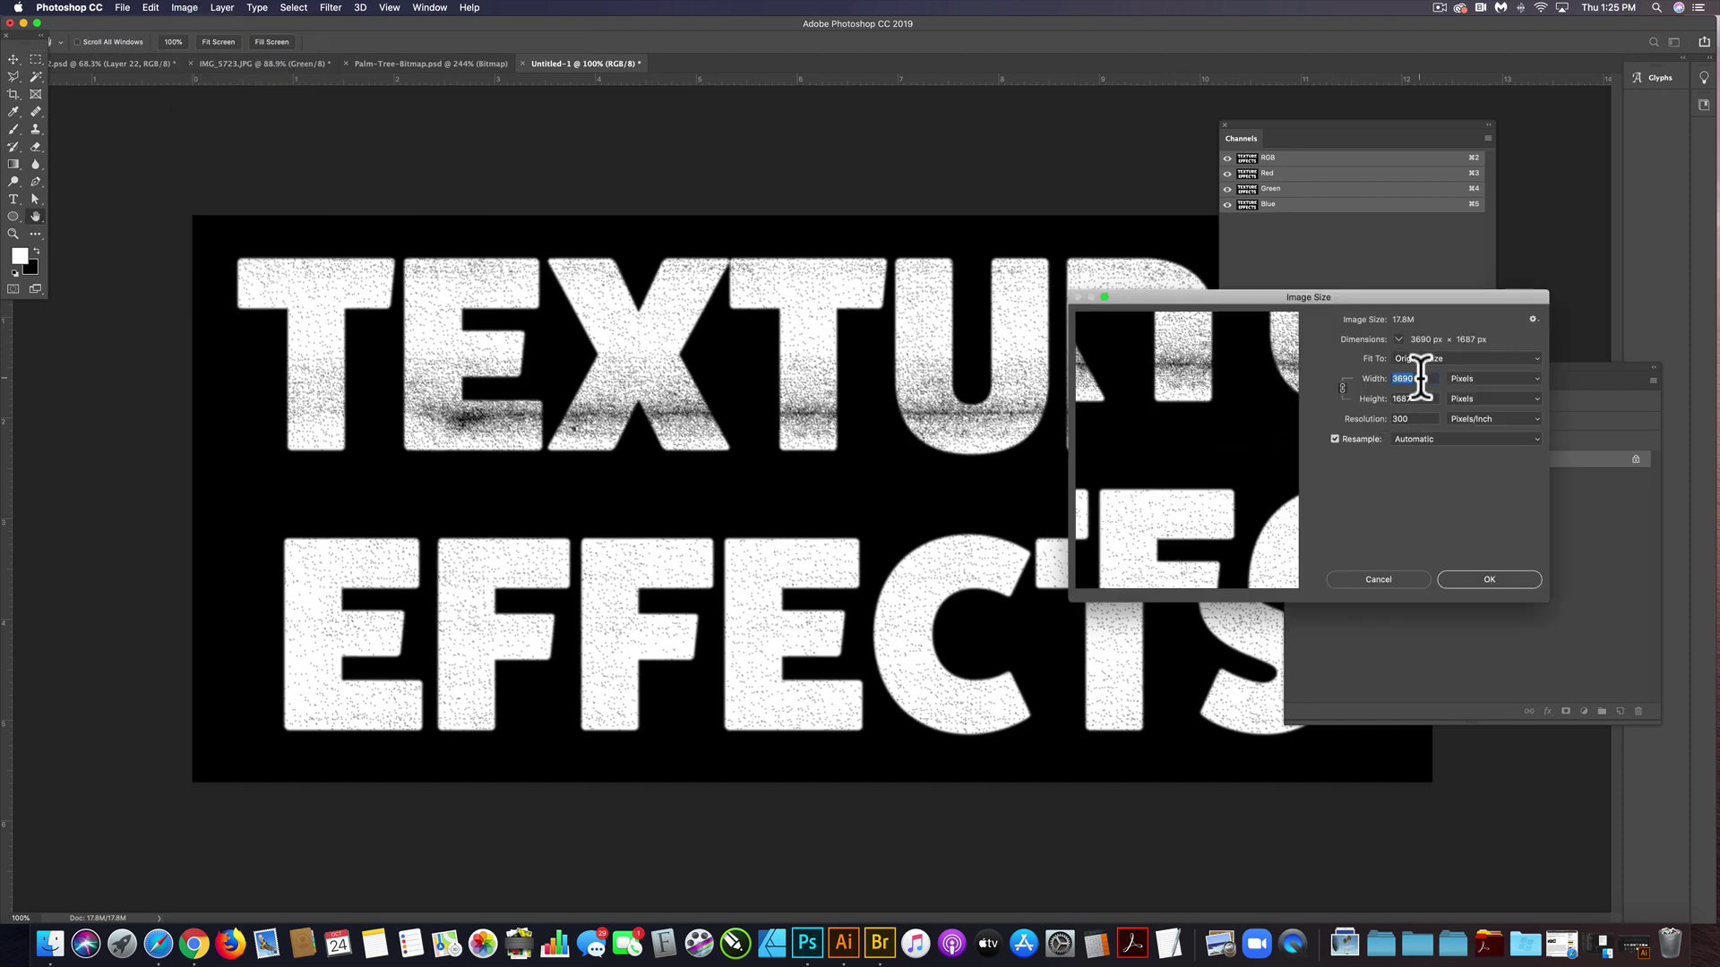
{"action": "type", "text": "13"}
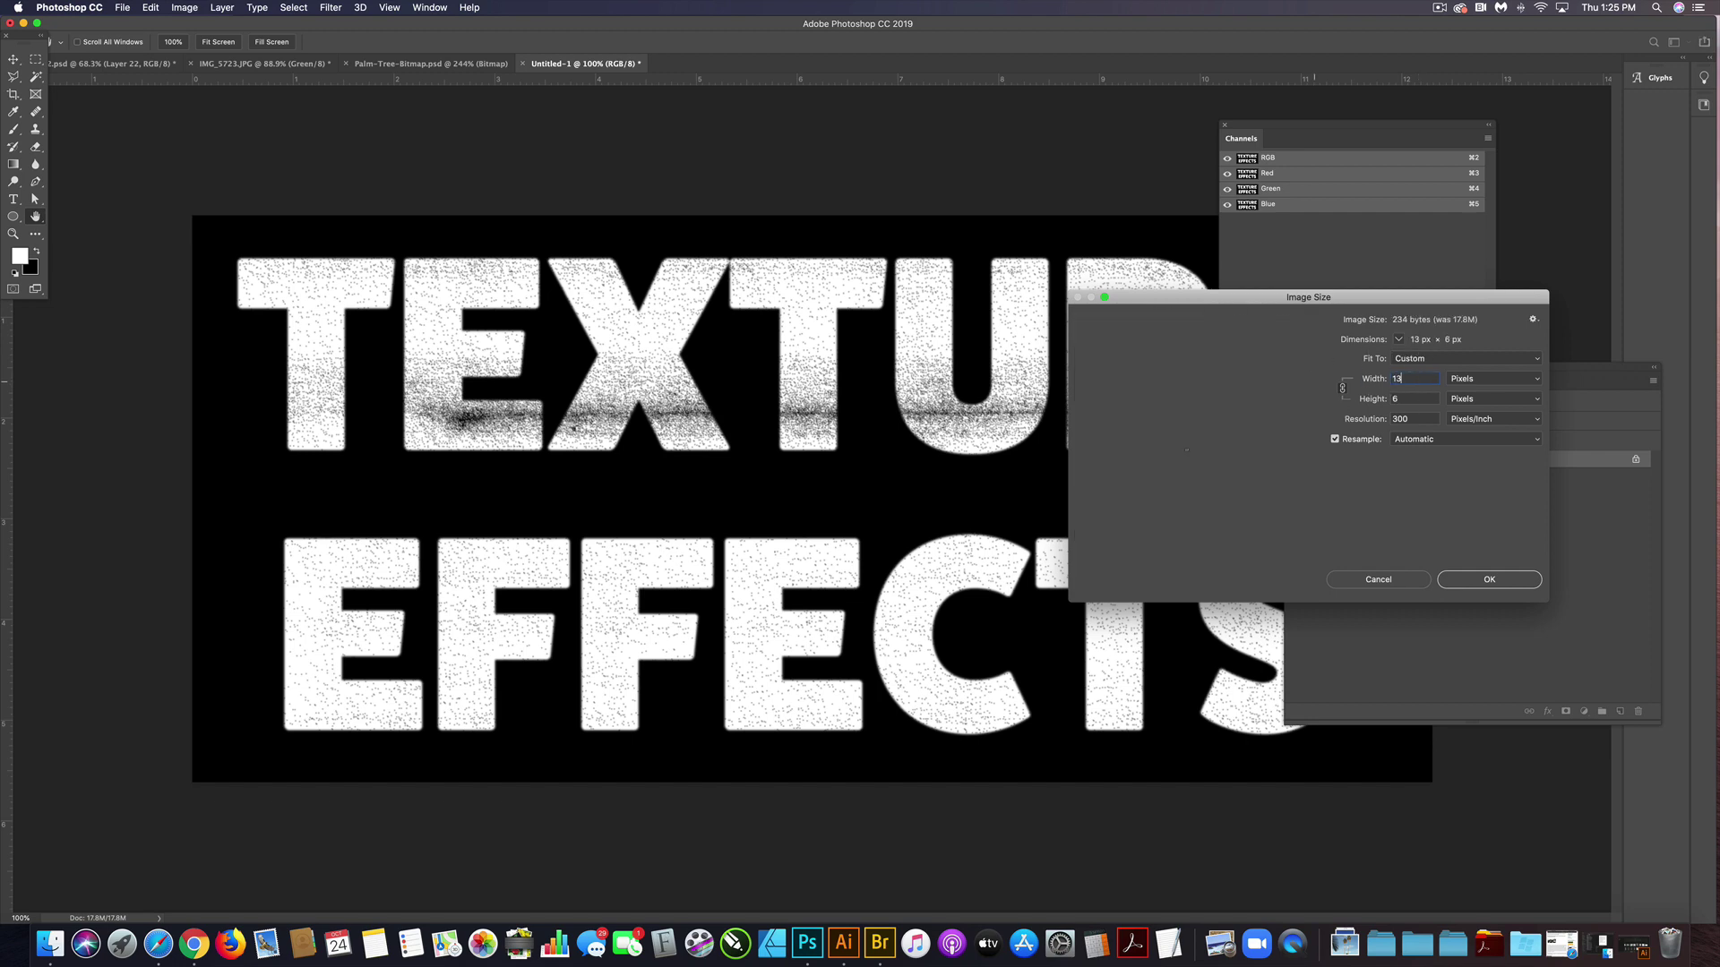
{"action": "type", "text": "50"}
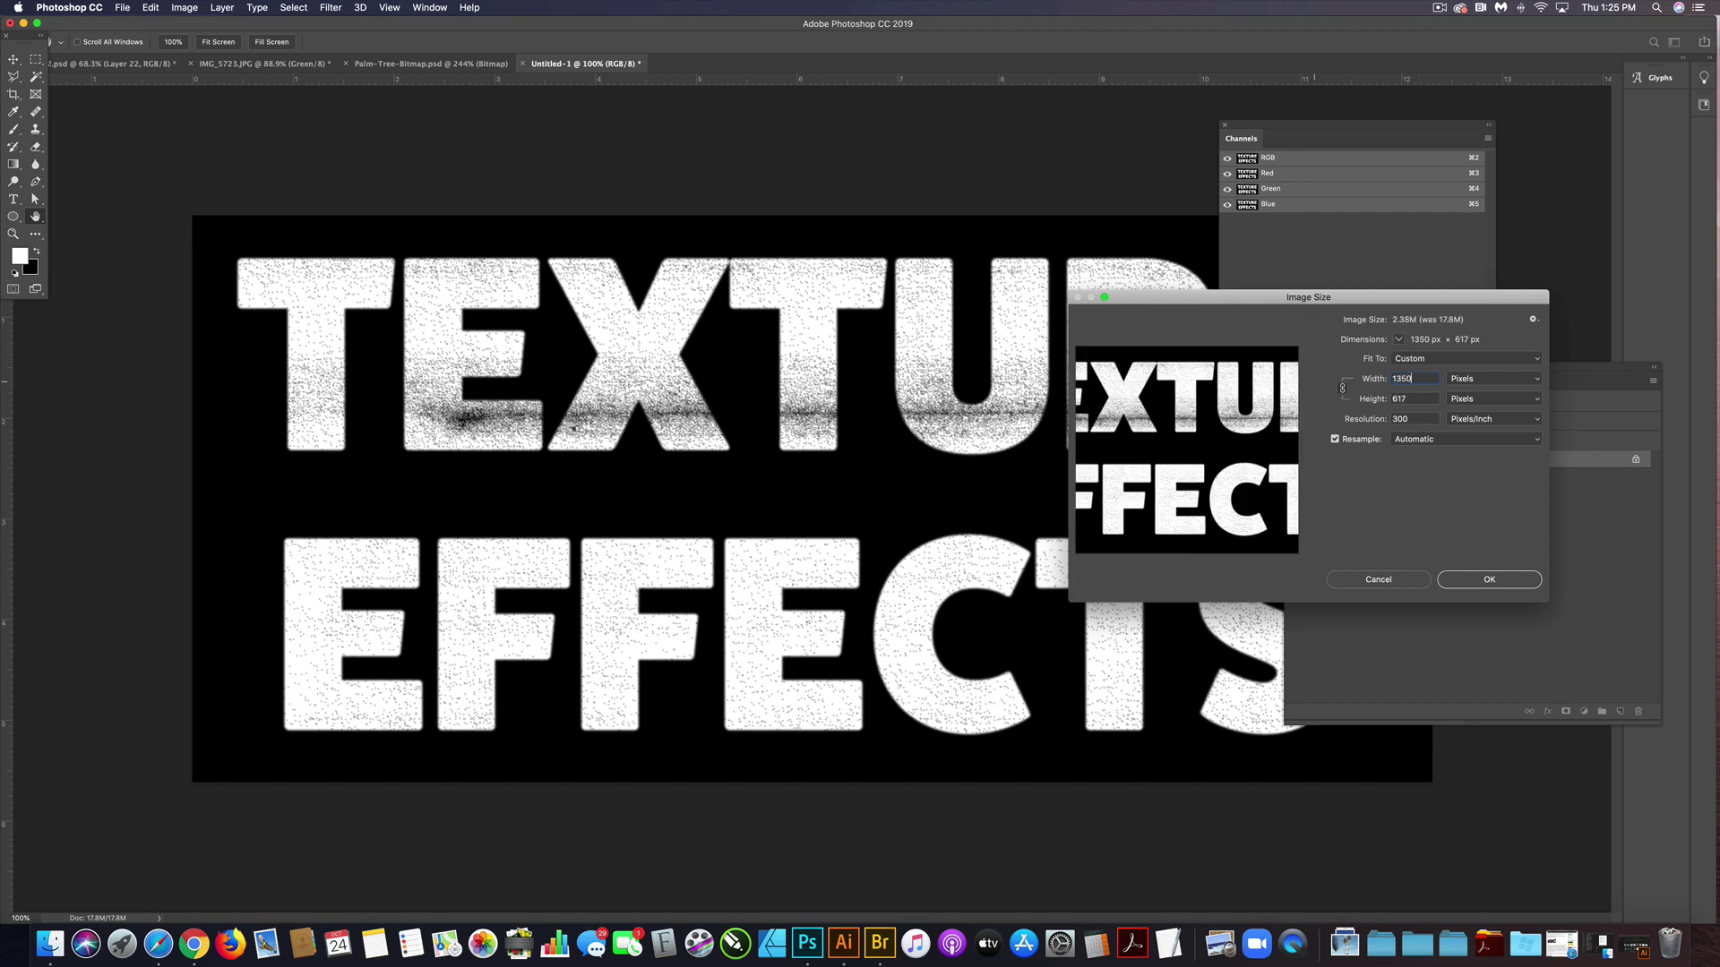
{"action": "left_click", "coordinate": [1498, 578]}
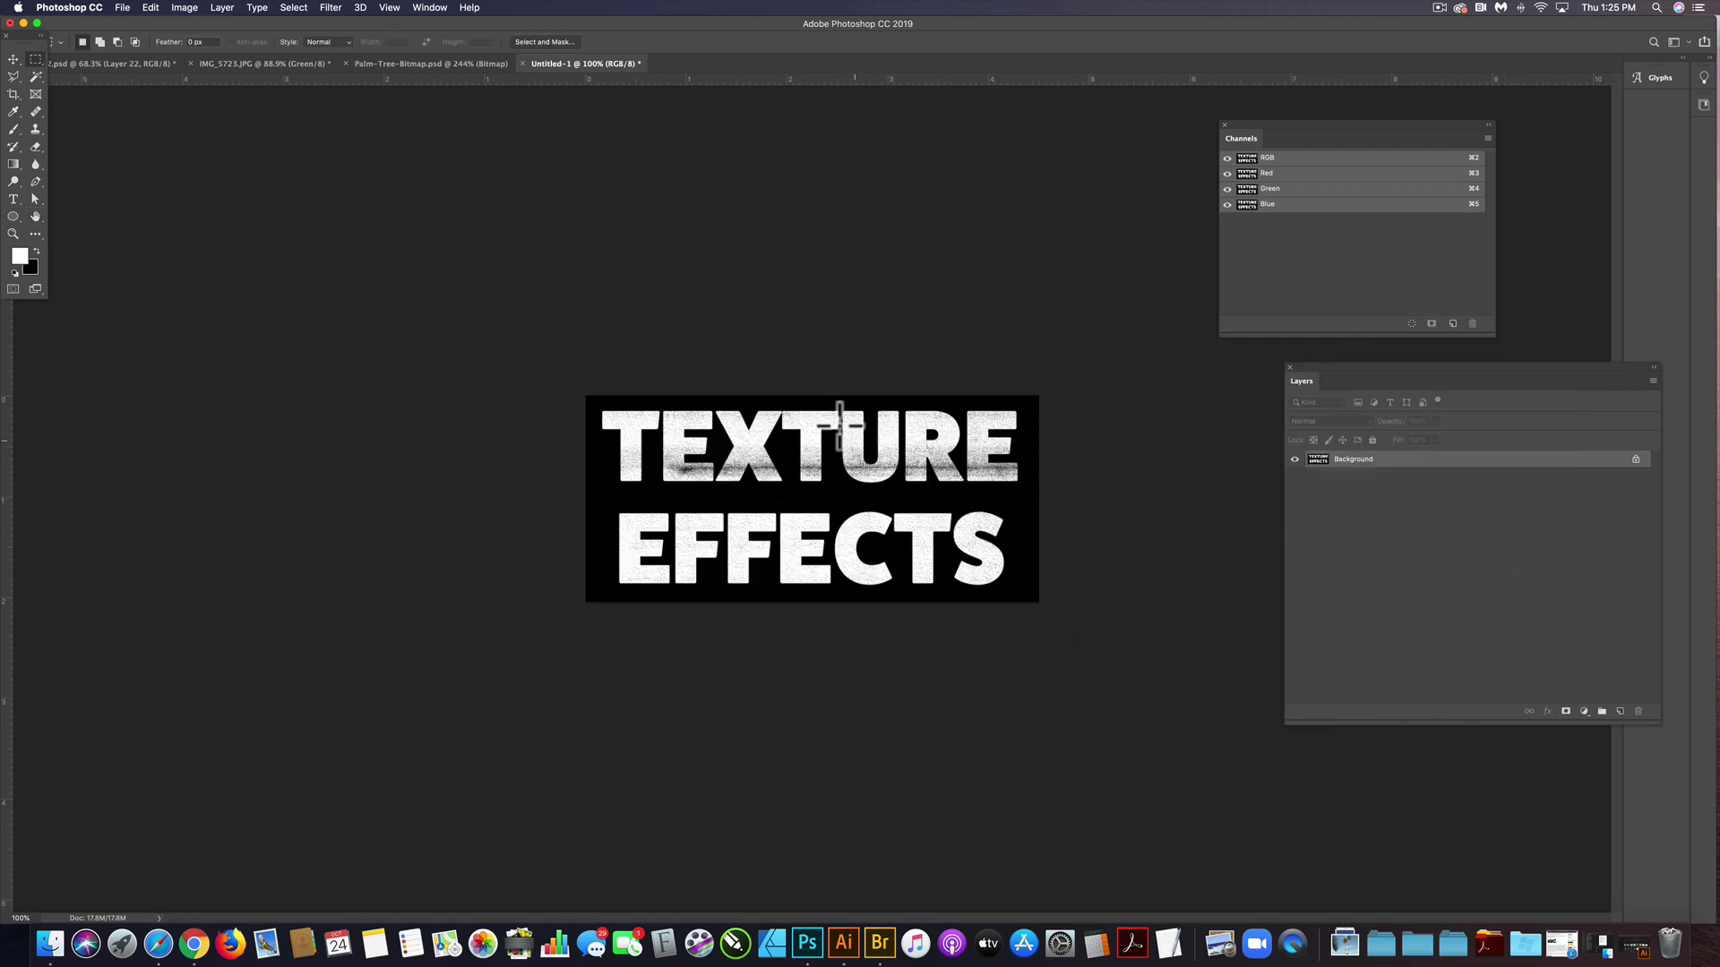
{"action": "scroll", "coordinate": [816, 441], "scroll_direction": "up", "scroll_amount": 5}
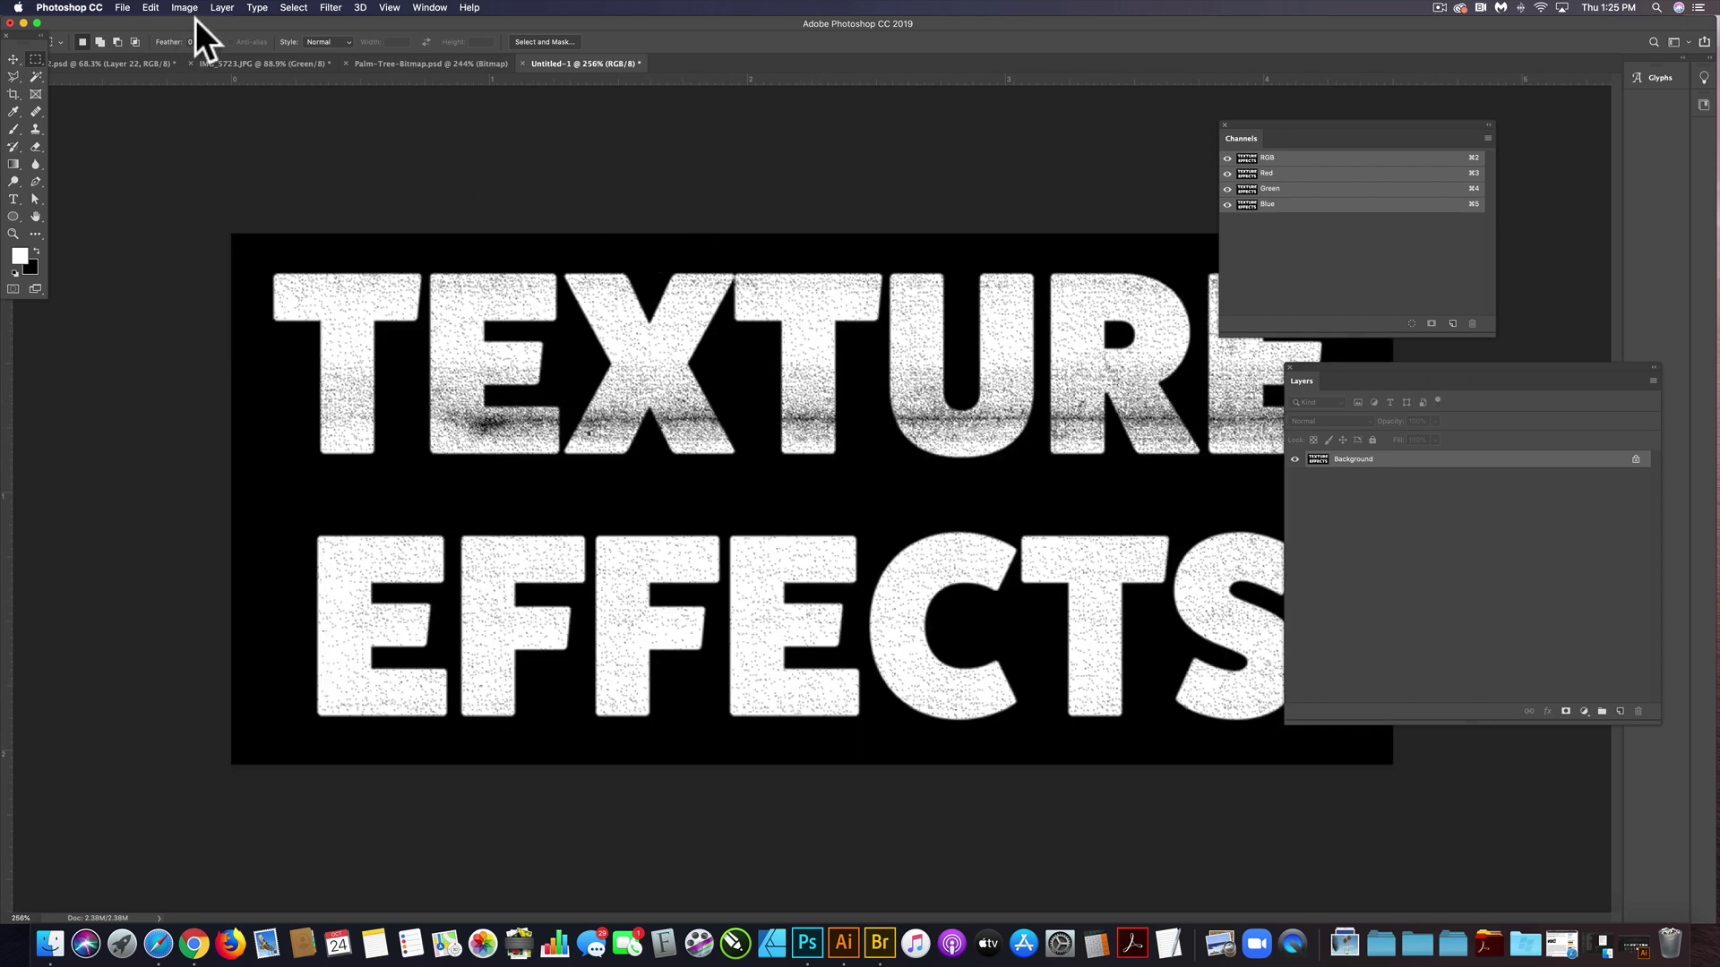
Convert the lettering to Grayscale, then to a Diffusion Dither bitmap.
{"action": "left_click", "coordinate": [185, 8]}
{"action": "mouse_move", "coordinate": [188, 23]}
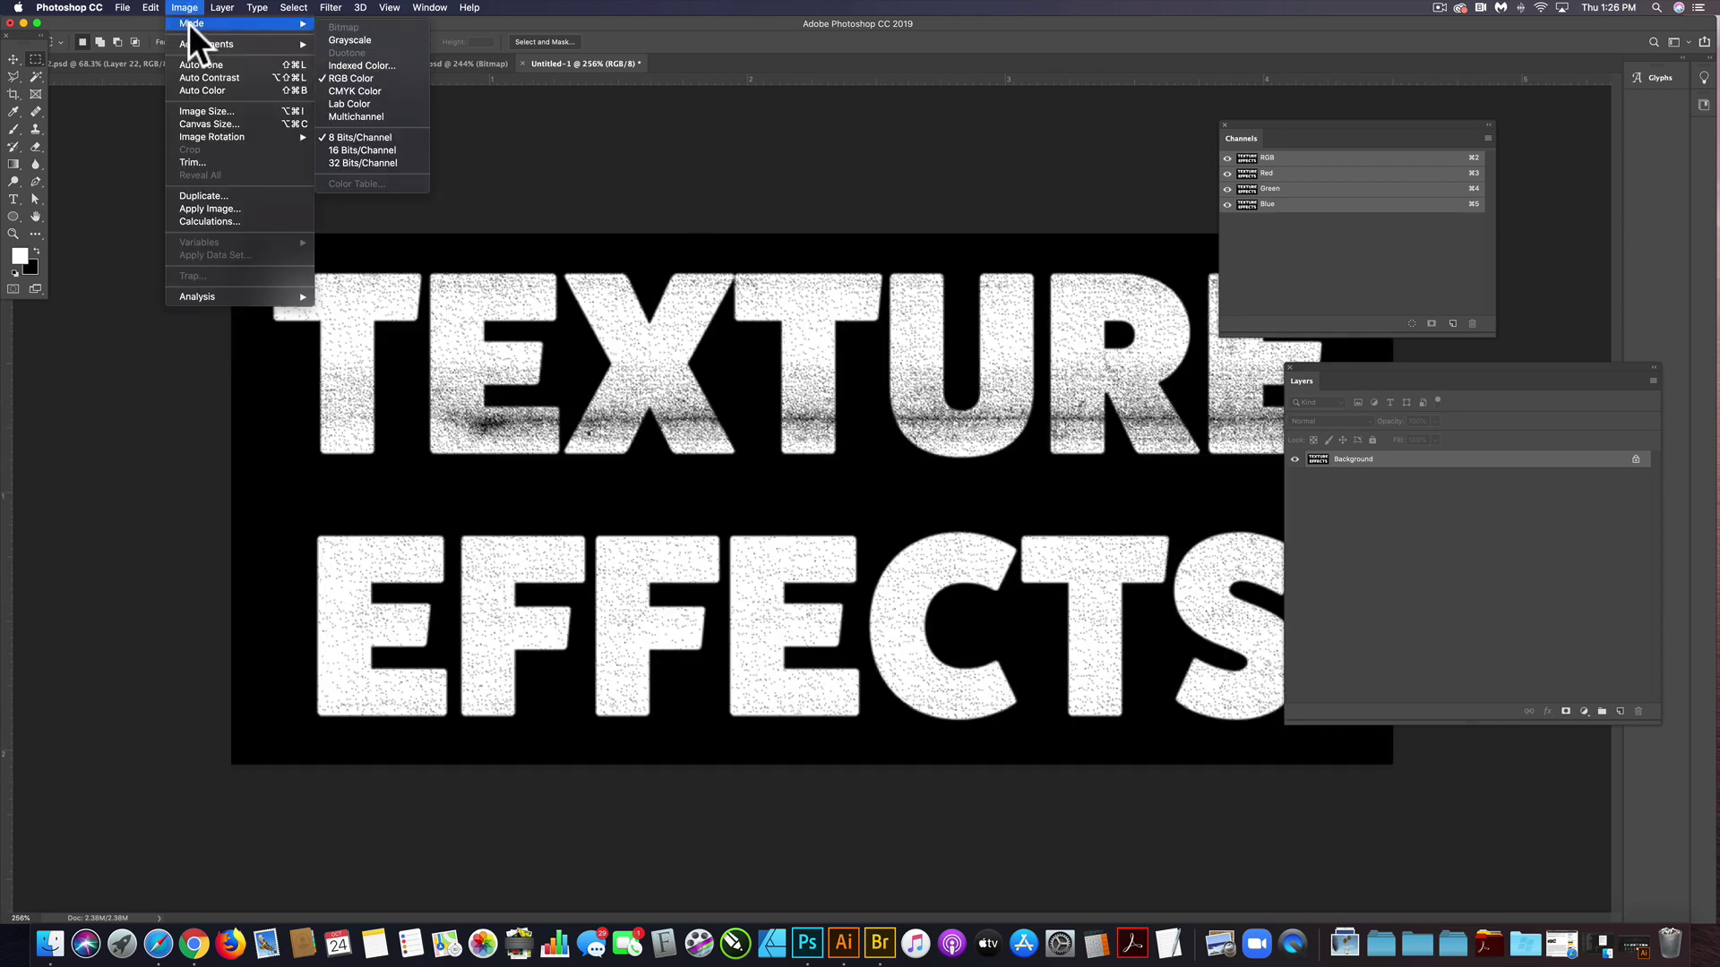
{"action": "left_click", "coordinate": [352, 41]}
{"action": "left_click", "coordinate": [984, 321]}
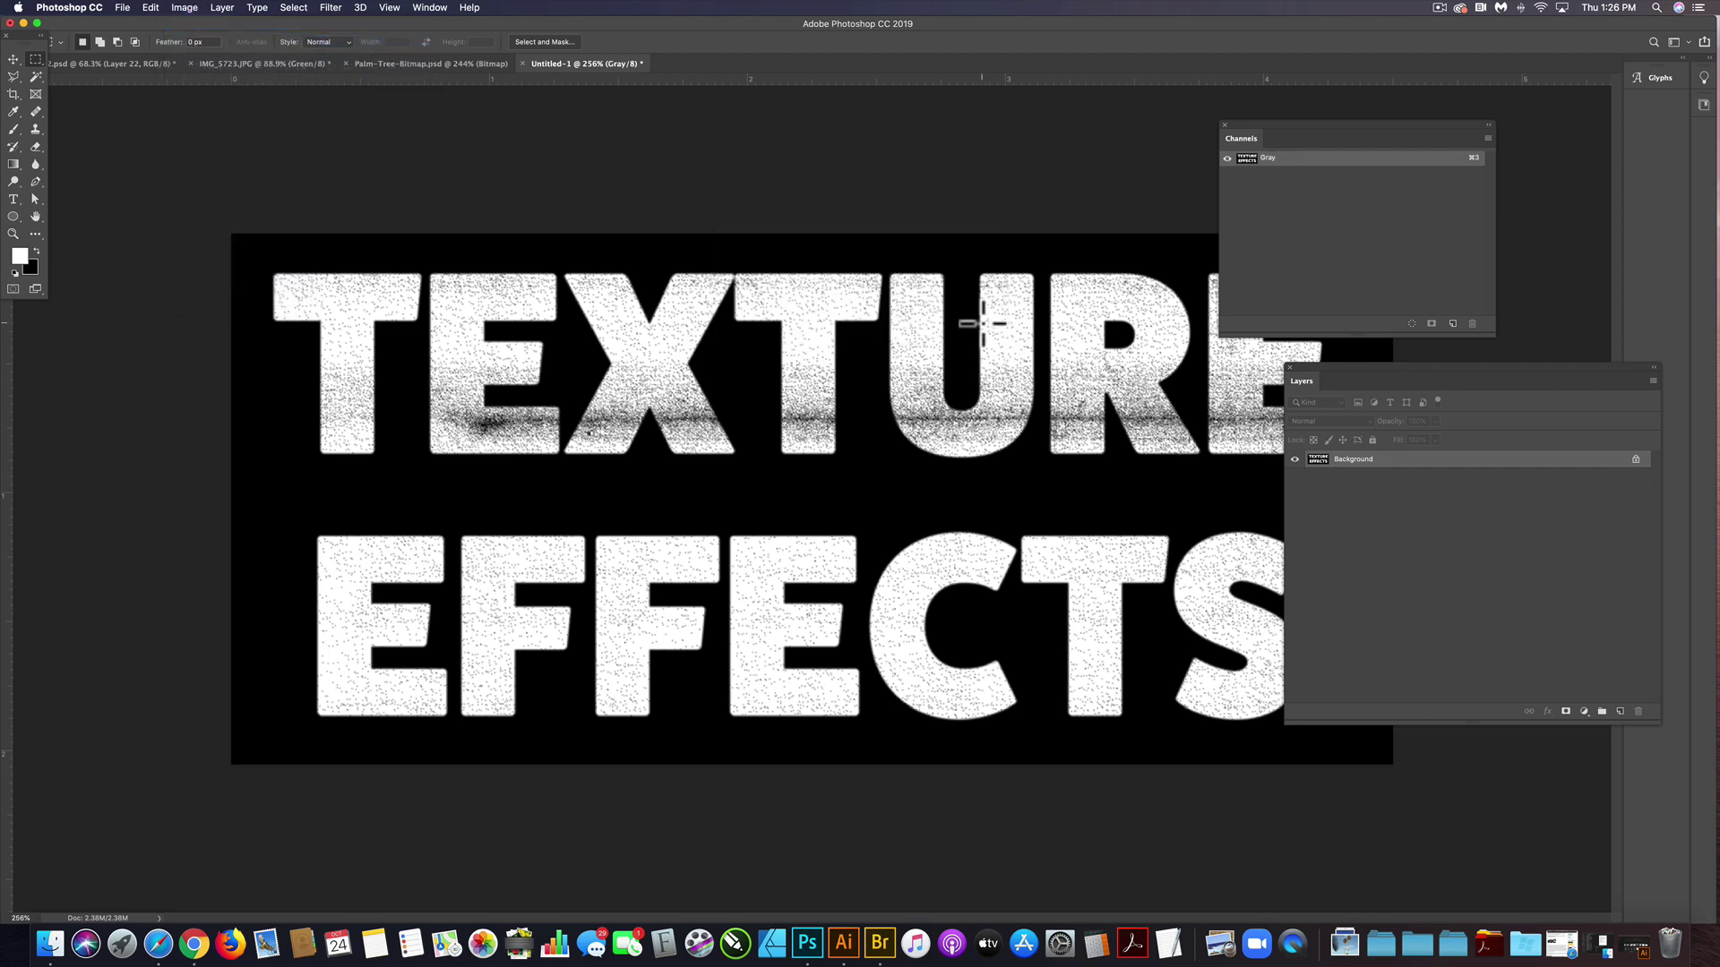
{"action": "left_click", "coordinate": [184, 8]}
{"action": "mouse_move", "coordinate": [186, 21]}
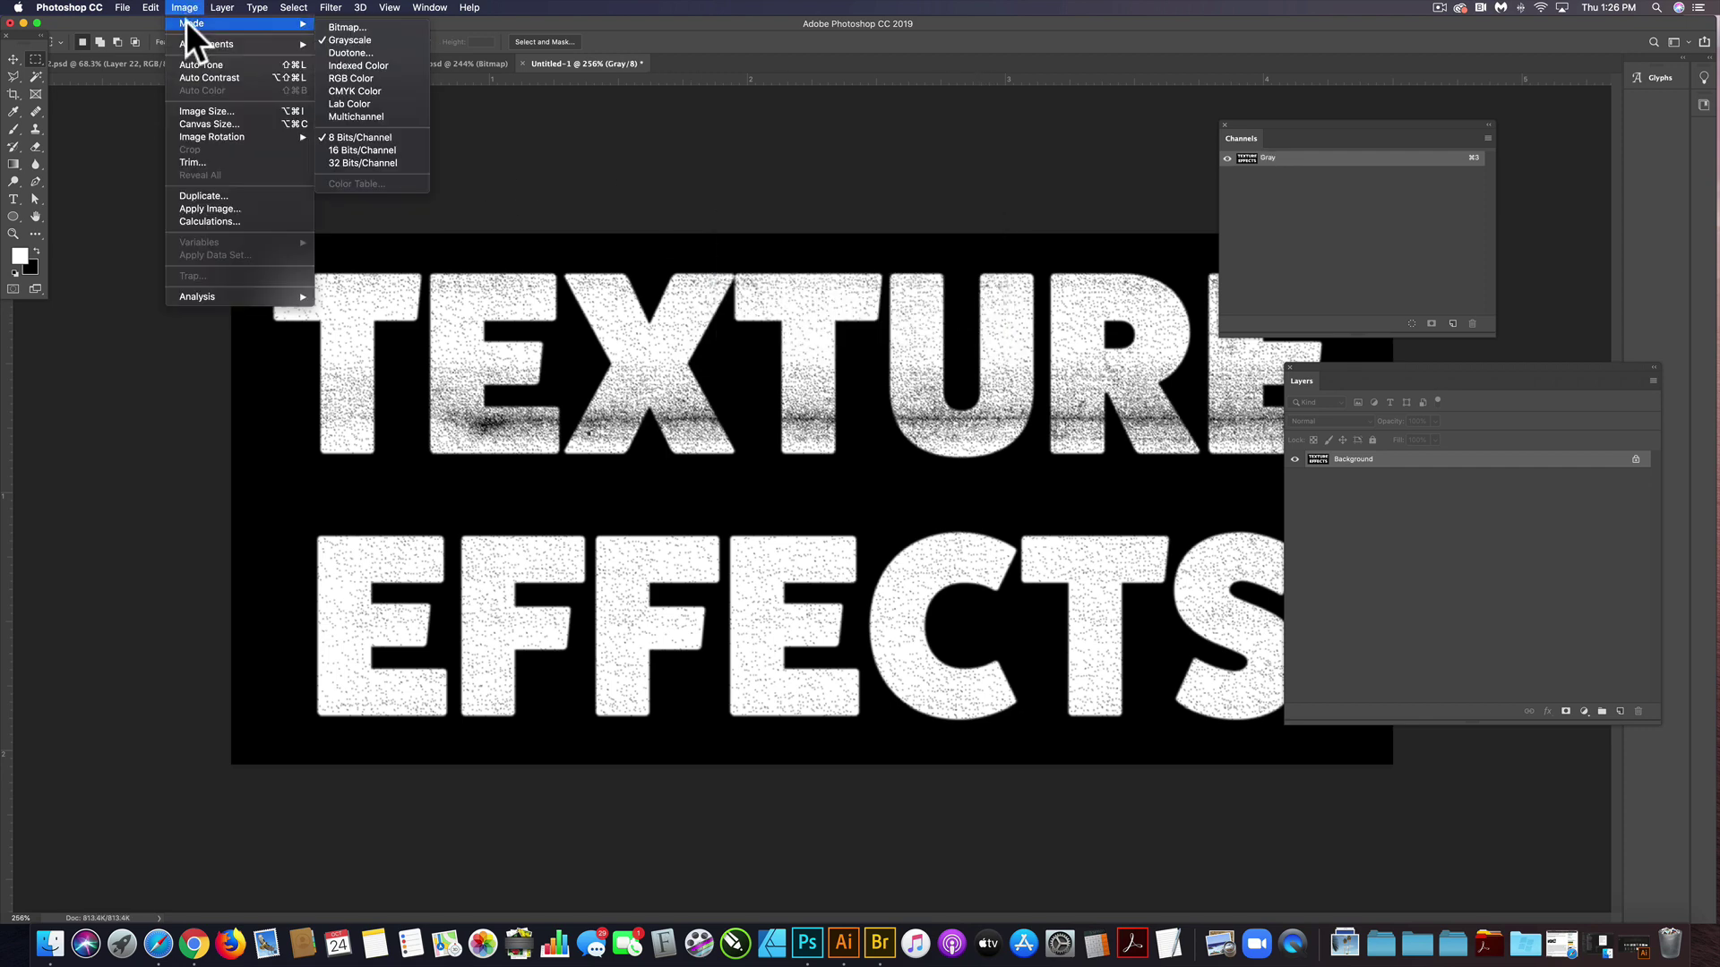
{"action": "left_click", "coordinate": [341, 27]}
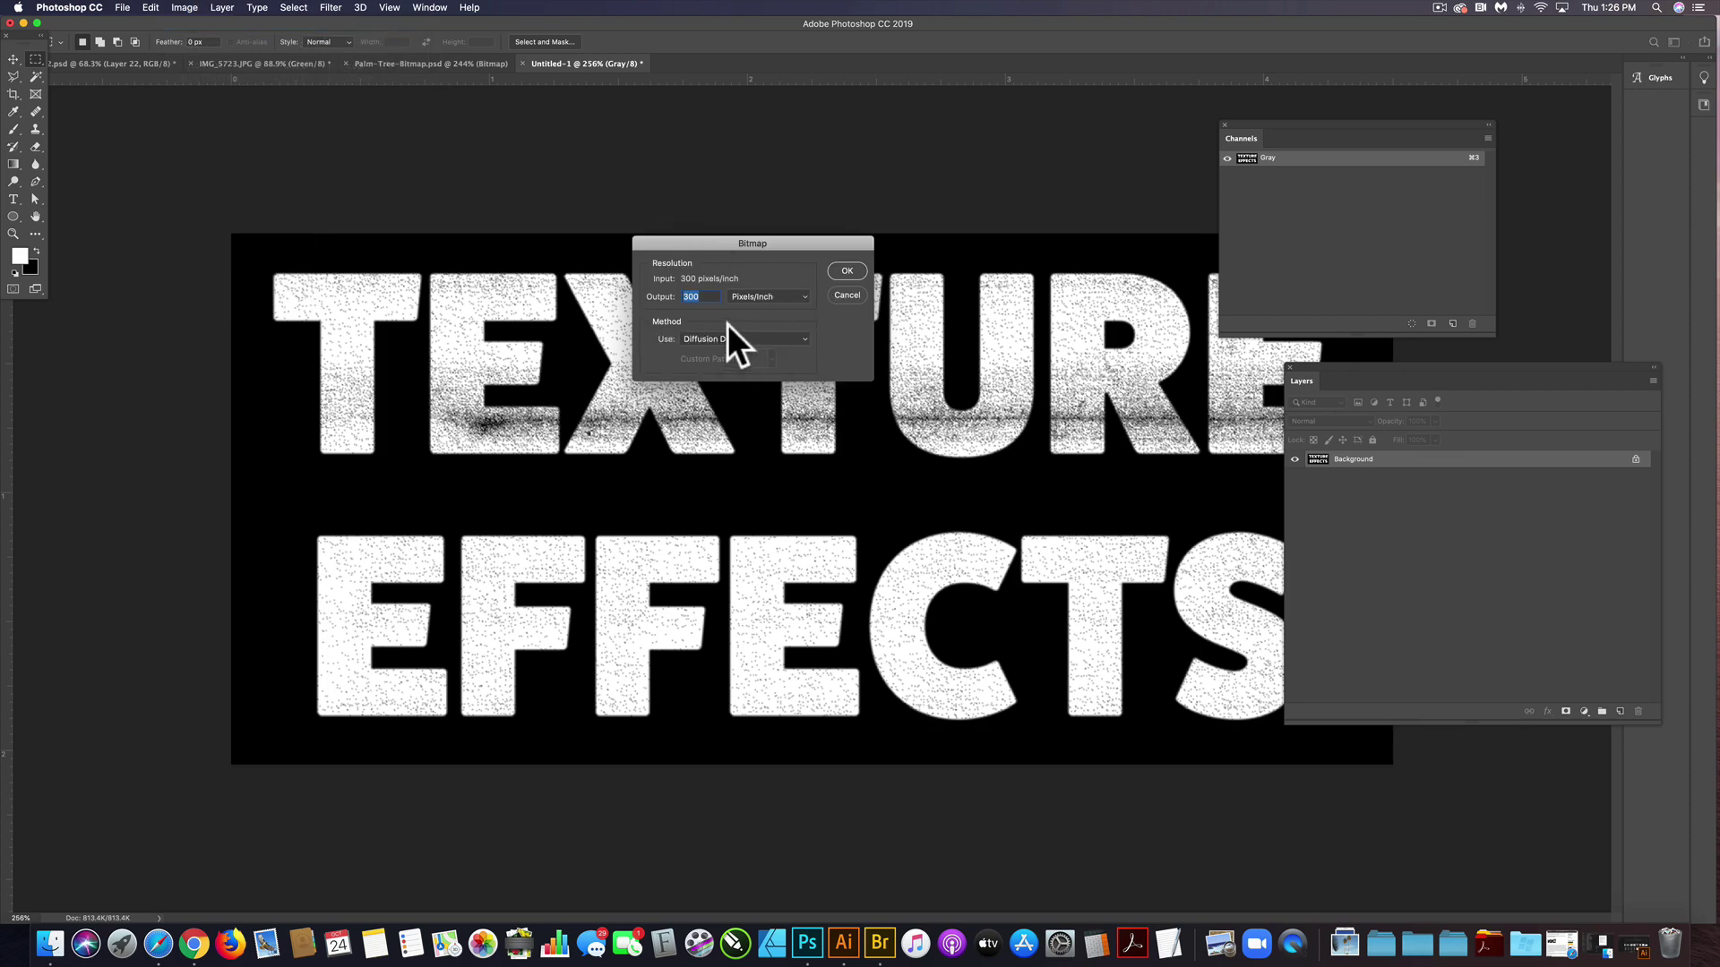
{"action": "left_click", "coordinate": [847, 270]}
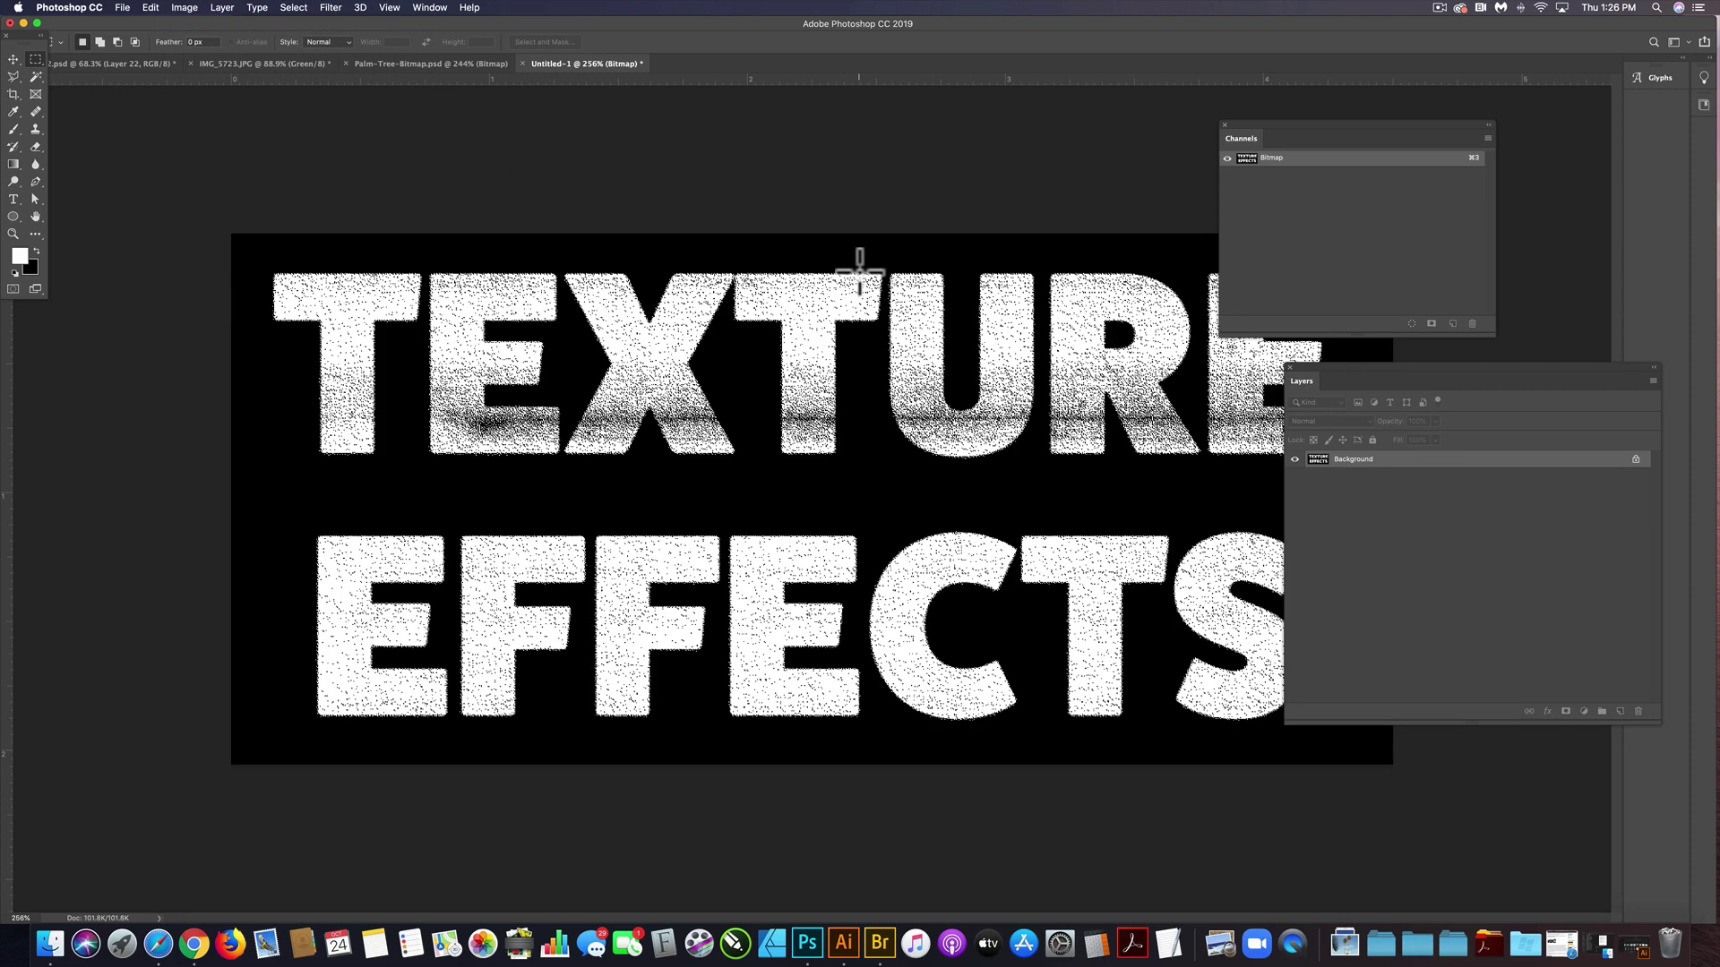
Invert the lettering to black on white and save it as Type-Bitmap.psd.
{"action": "scroll", "coordinate": [798, 380], "scroll_direction": "up", "scroll_amount": 3}
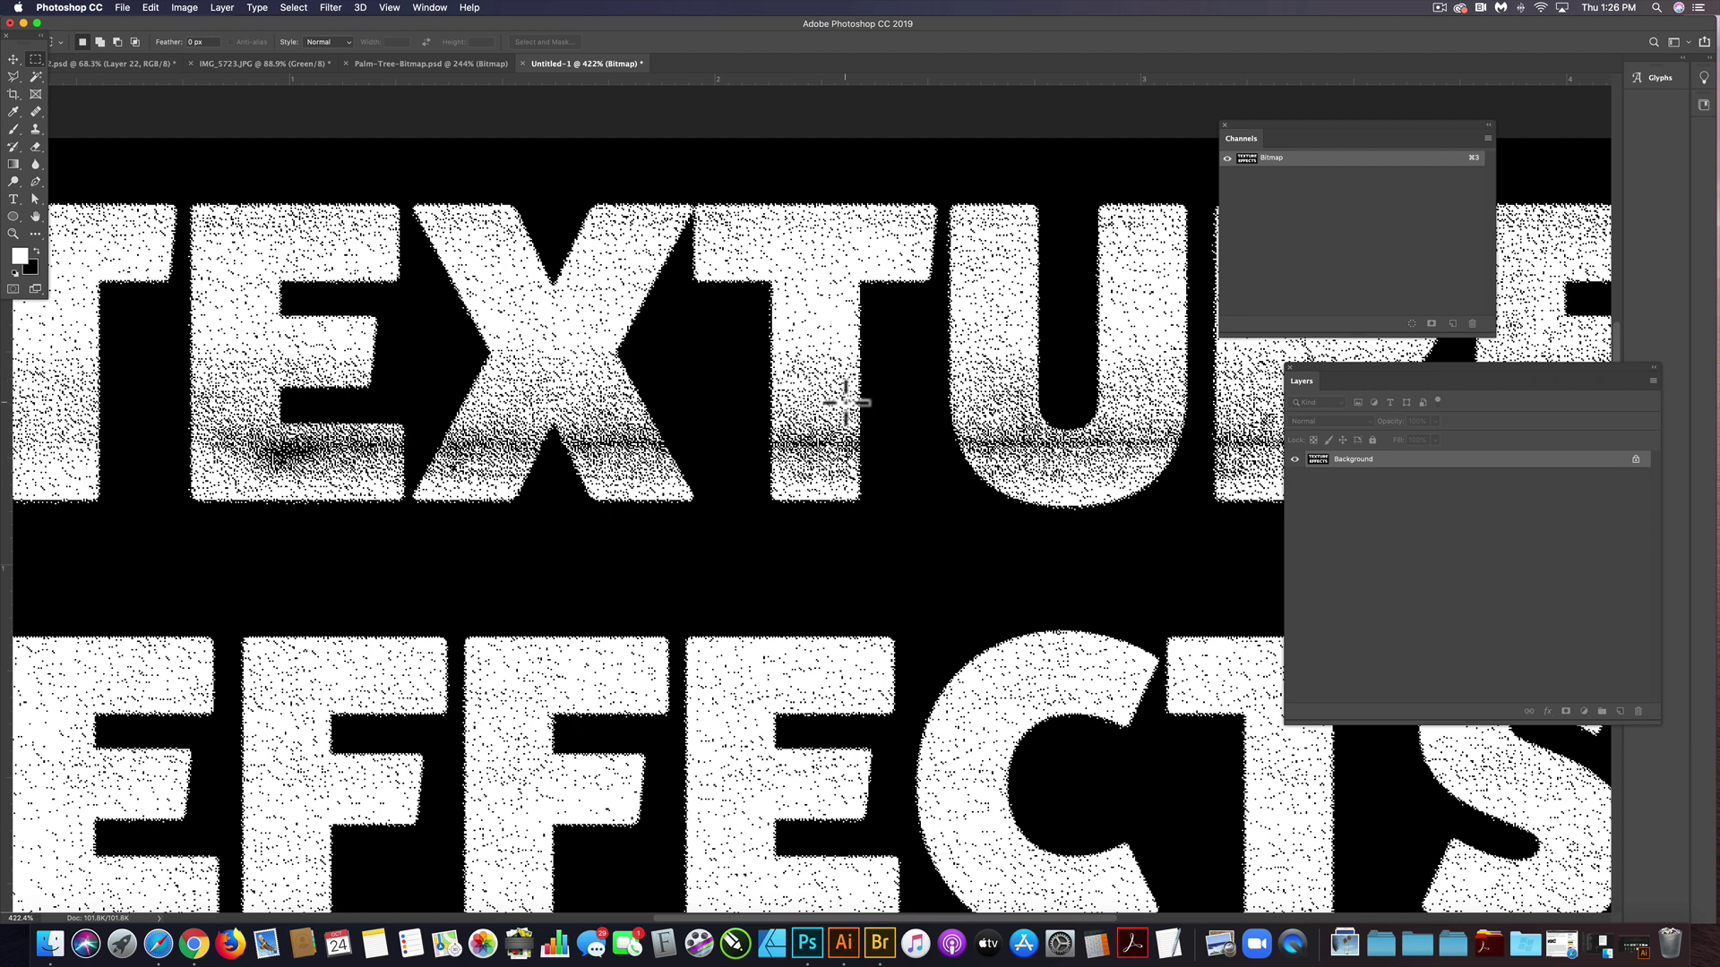
{"action": "scroll", "coordinate": [846, 403], "scroll_direction": "down", "scroll_amount": 3}
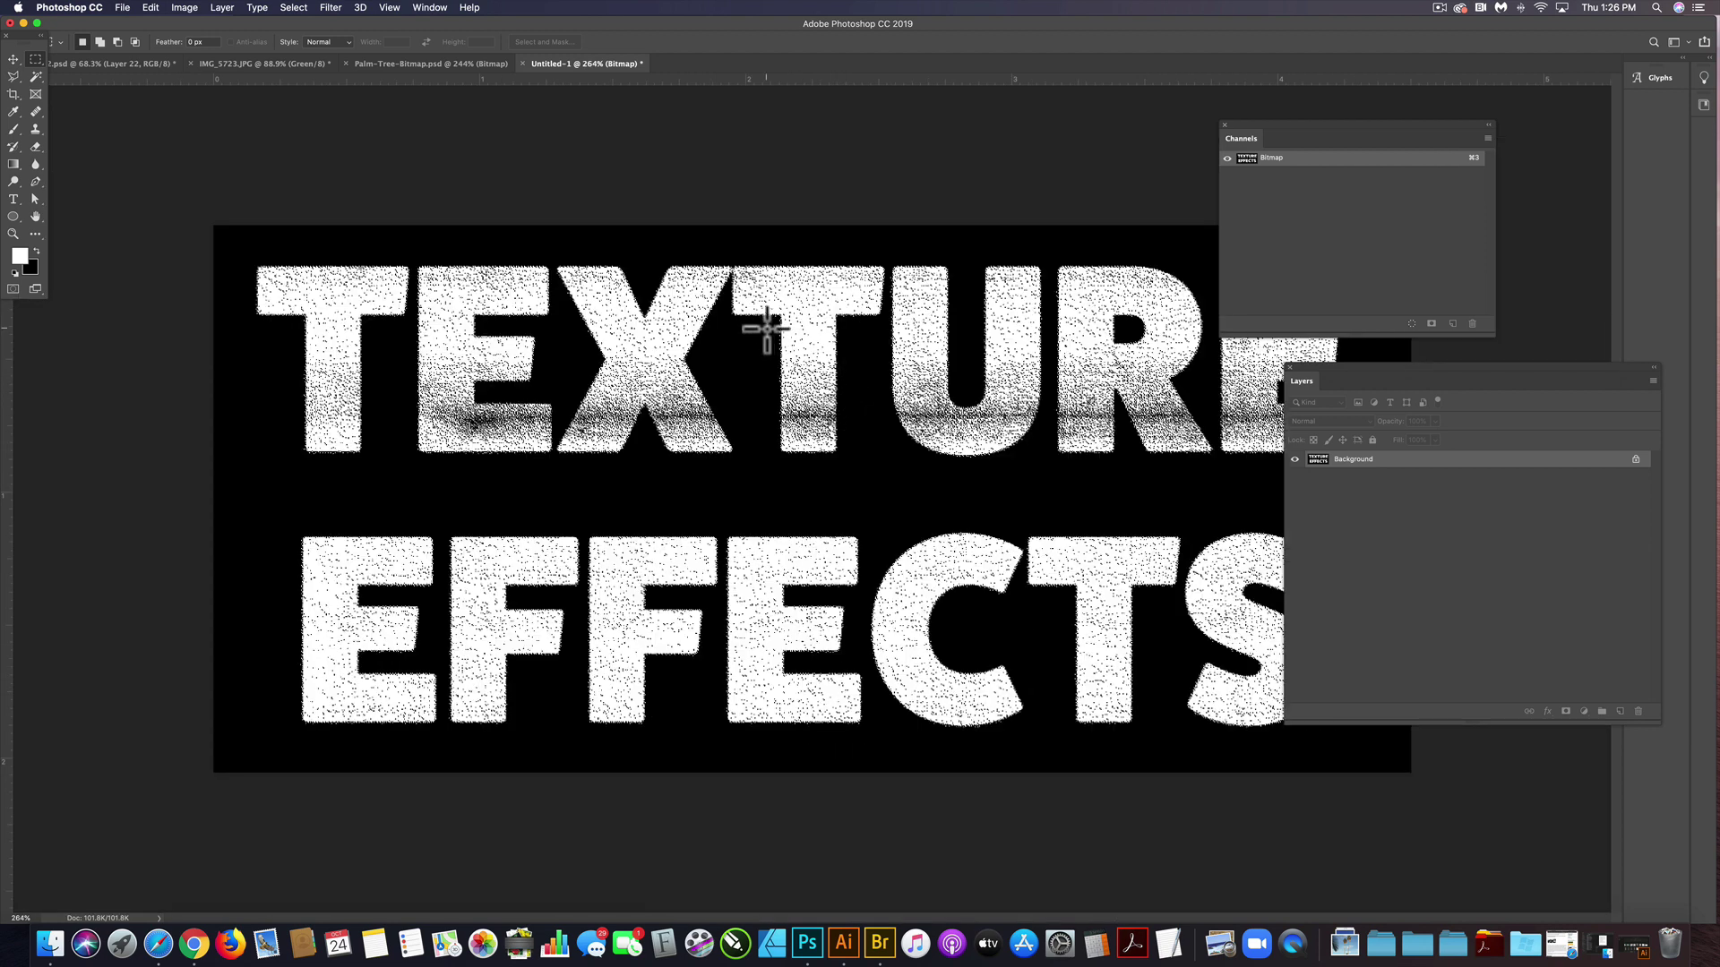
{"action": "key", "text": "super+i"}
{"action": "key", "text": "super+s"}
{"action": "type", "text": "Type-Bitmap.psd"}
{"action": "key", "text": "Return"}
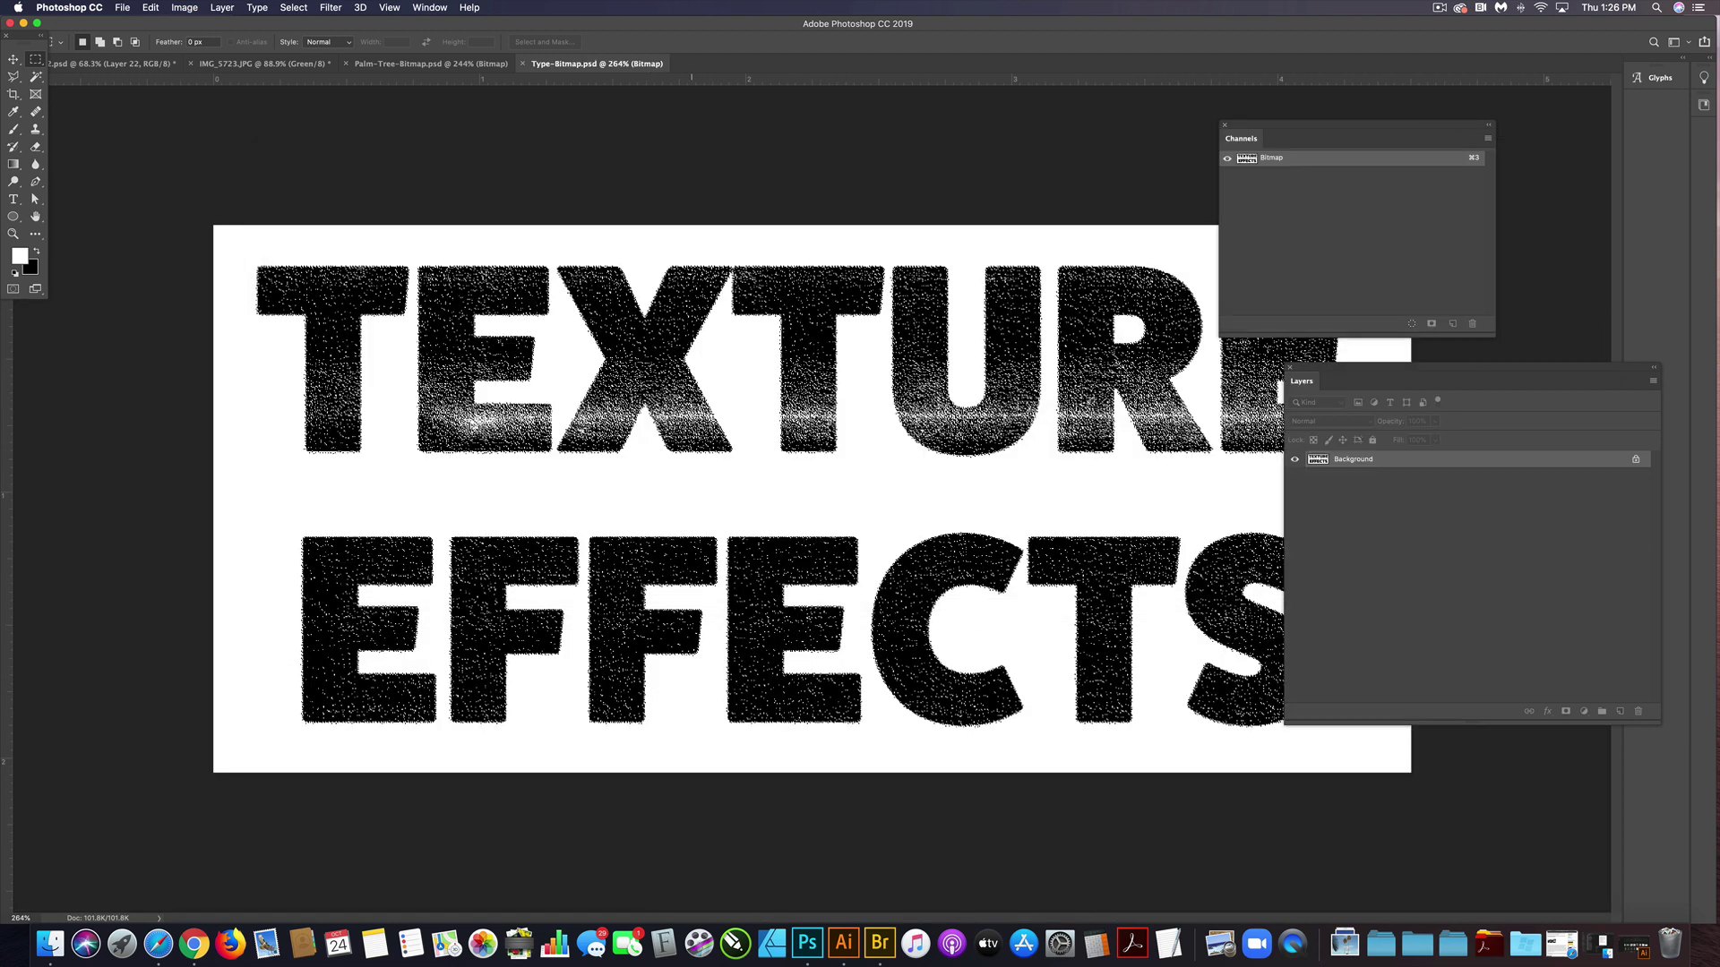
Switch to Illustrator and create a new 4000 × 4000 px document.
{"action": "left_click", "coordinate": [844, 945]}
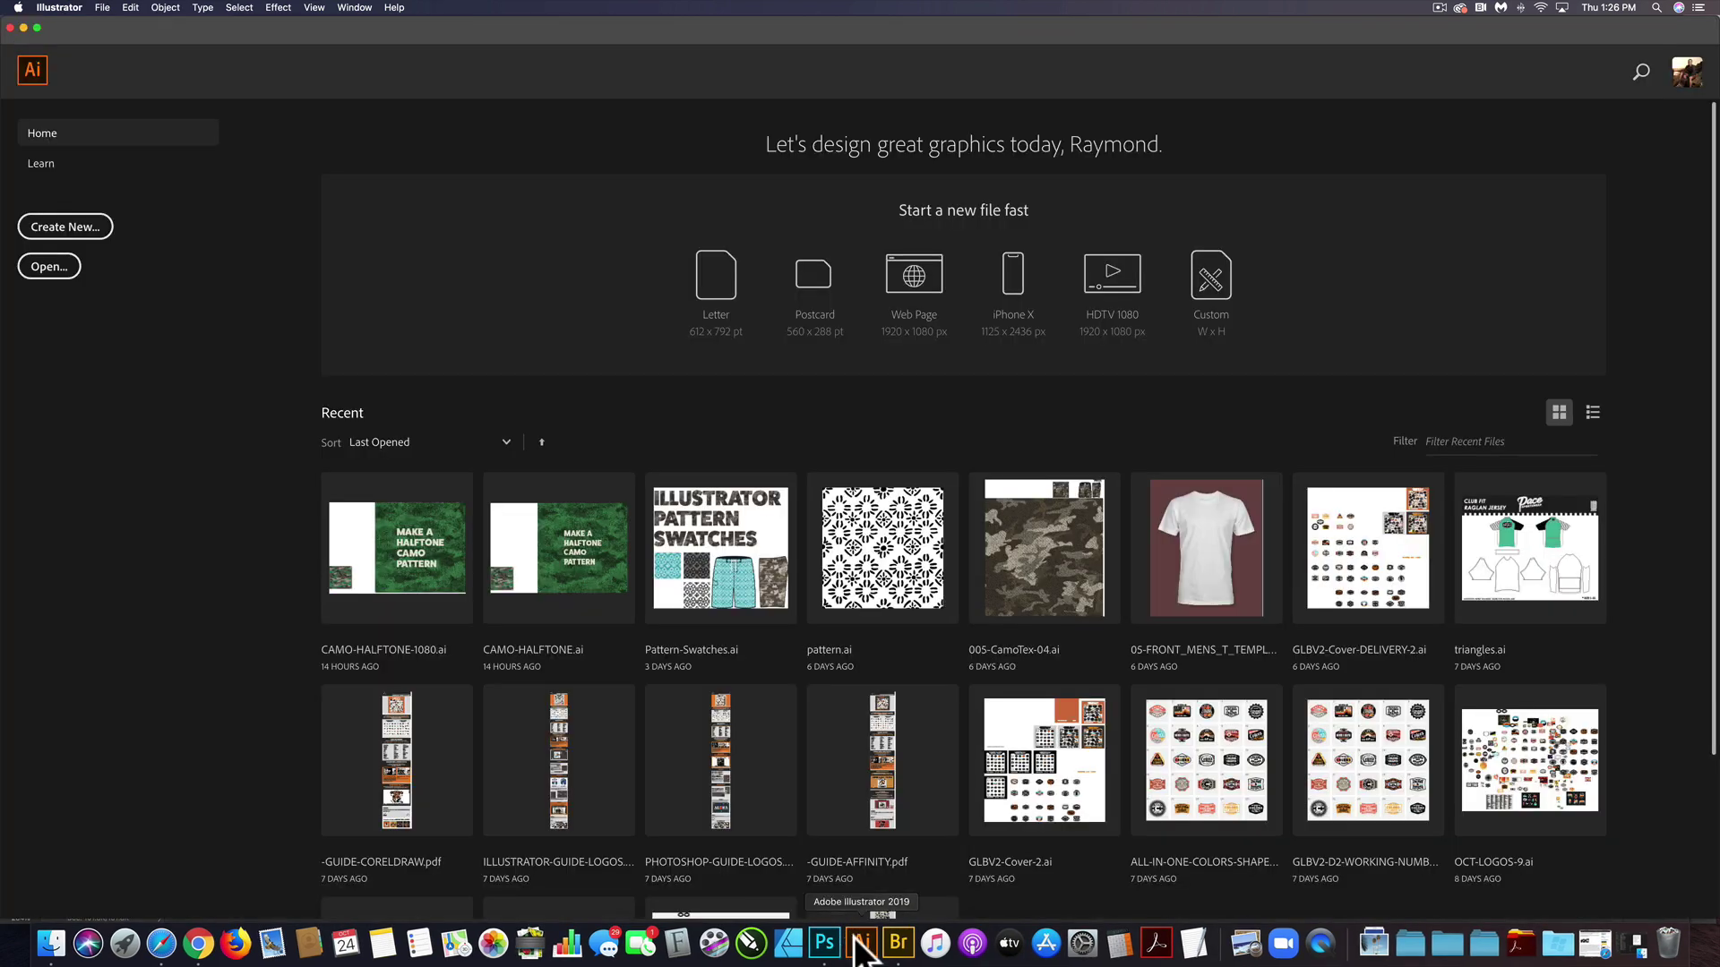
{"action": "key", "text": "super+n"}
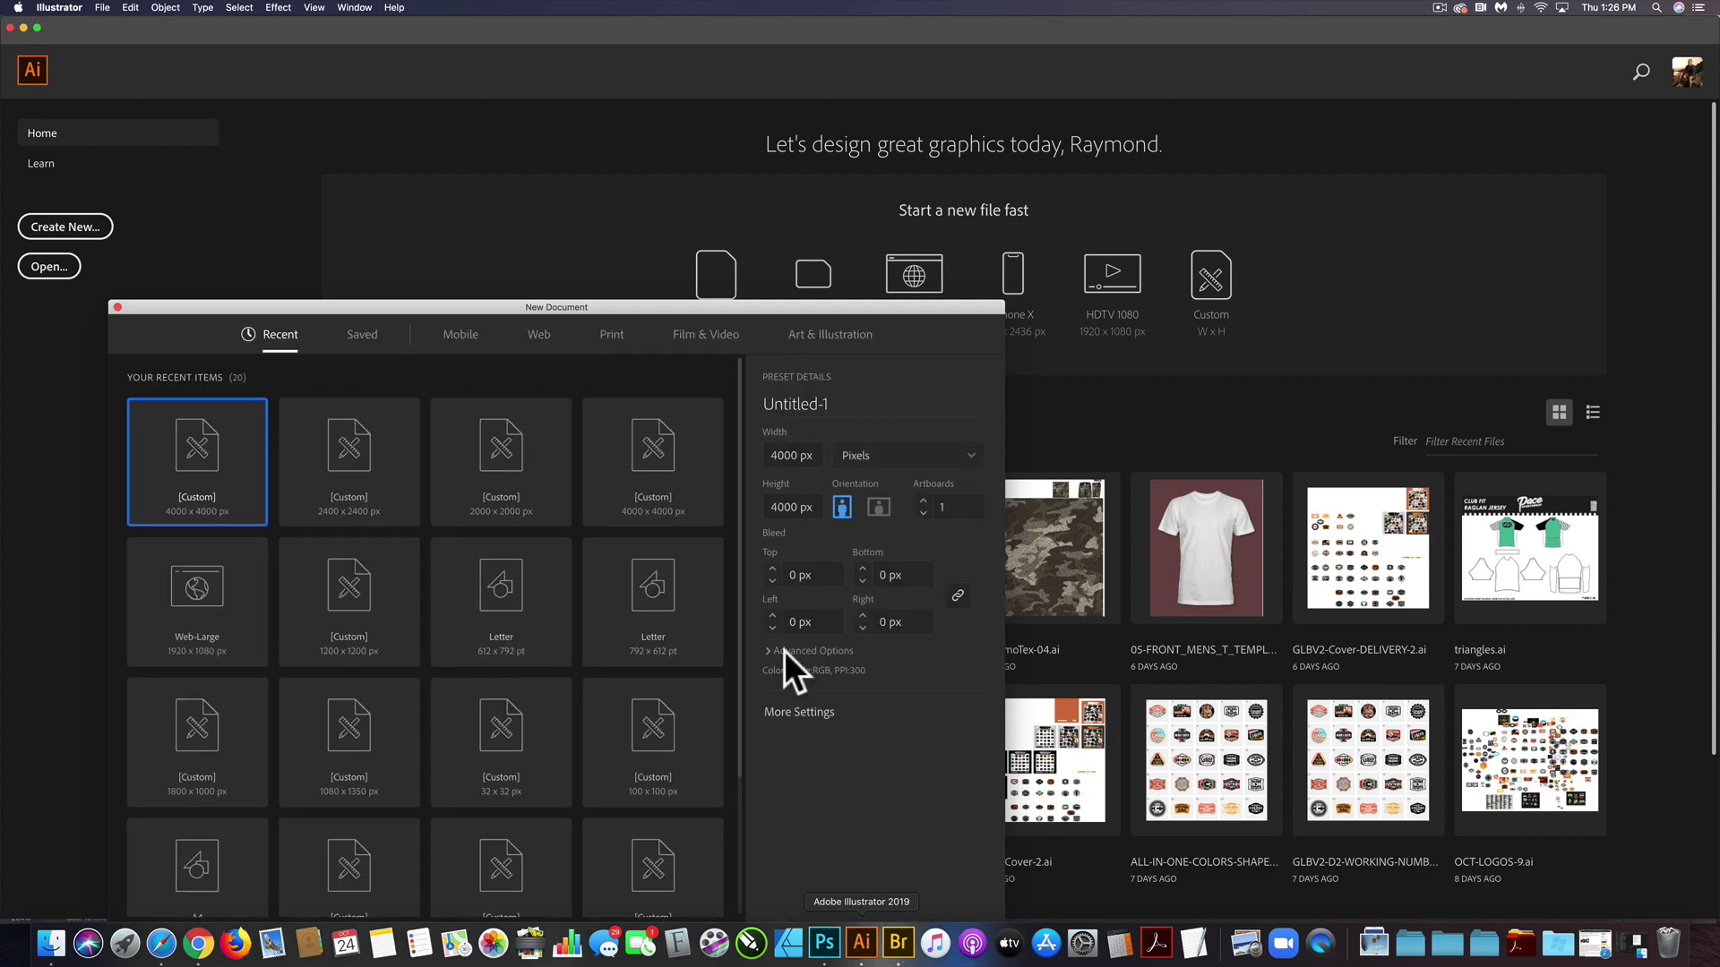
{"action": "left_click_drag", "start_coordinate": [620, 305], "coordinate": [663, 122]}
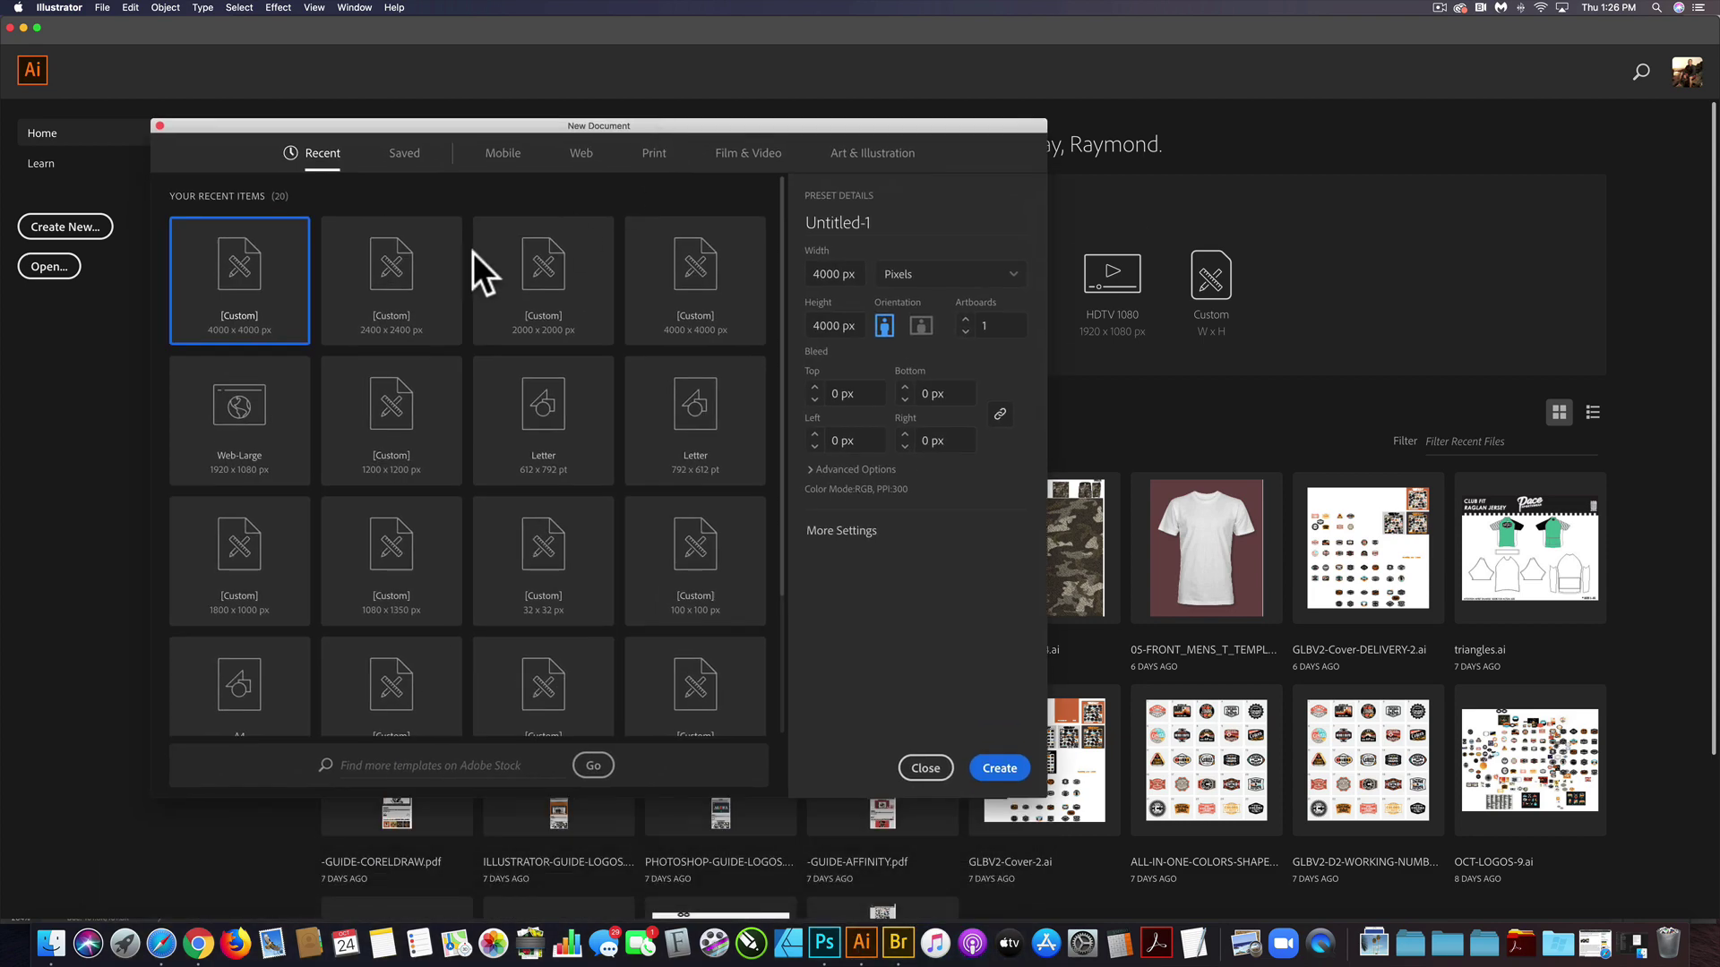
{"action": "left_click", "coordinate": [1003, 765]}
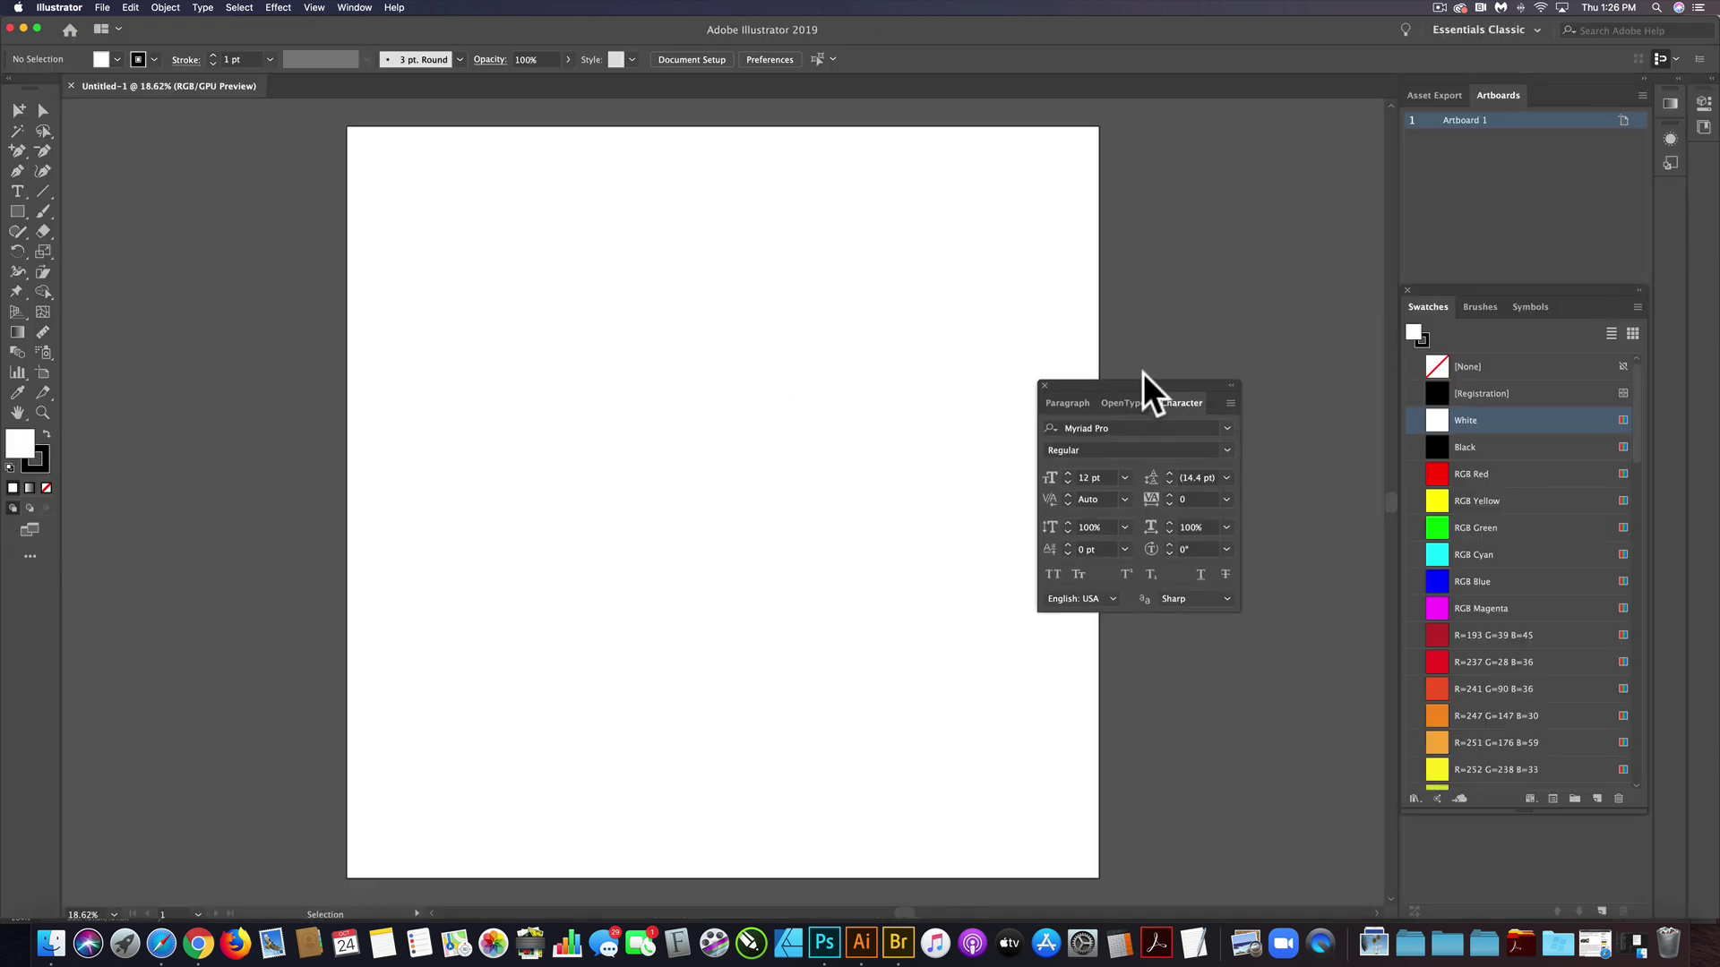
Set fill to black and stroke to None, then draw a rectangle covering the whole artboard.
{"action": "left_click_drag", "start_coordinate": [1152, 369], "coordinate": [1187, 328]}
{"action": "left_click", "coordinate": [47, 434]}
{"action": "left_click", "coordinate": [36, 460]}
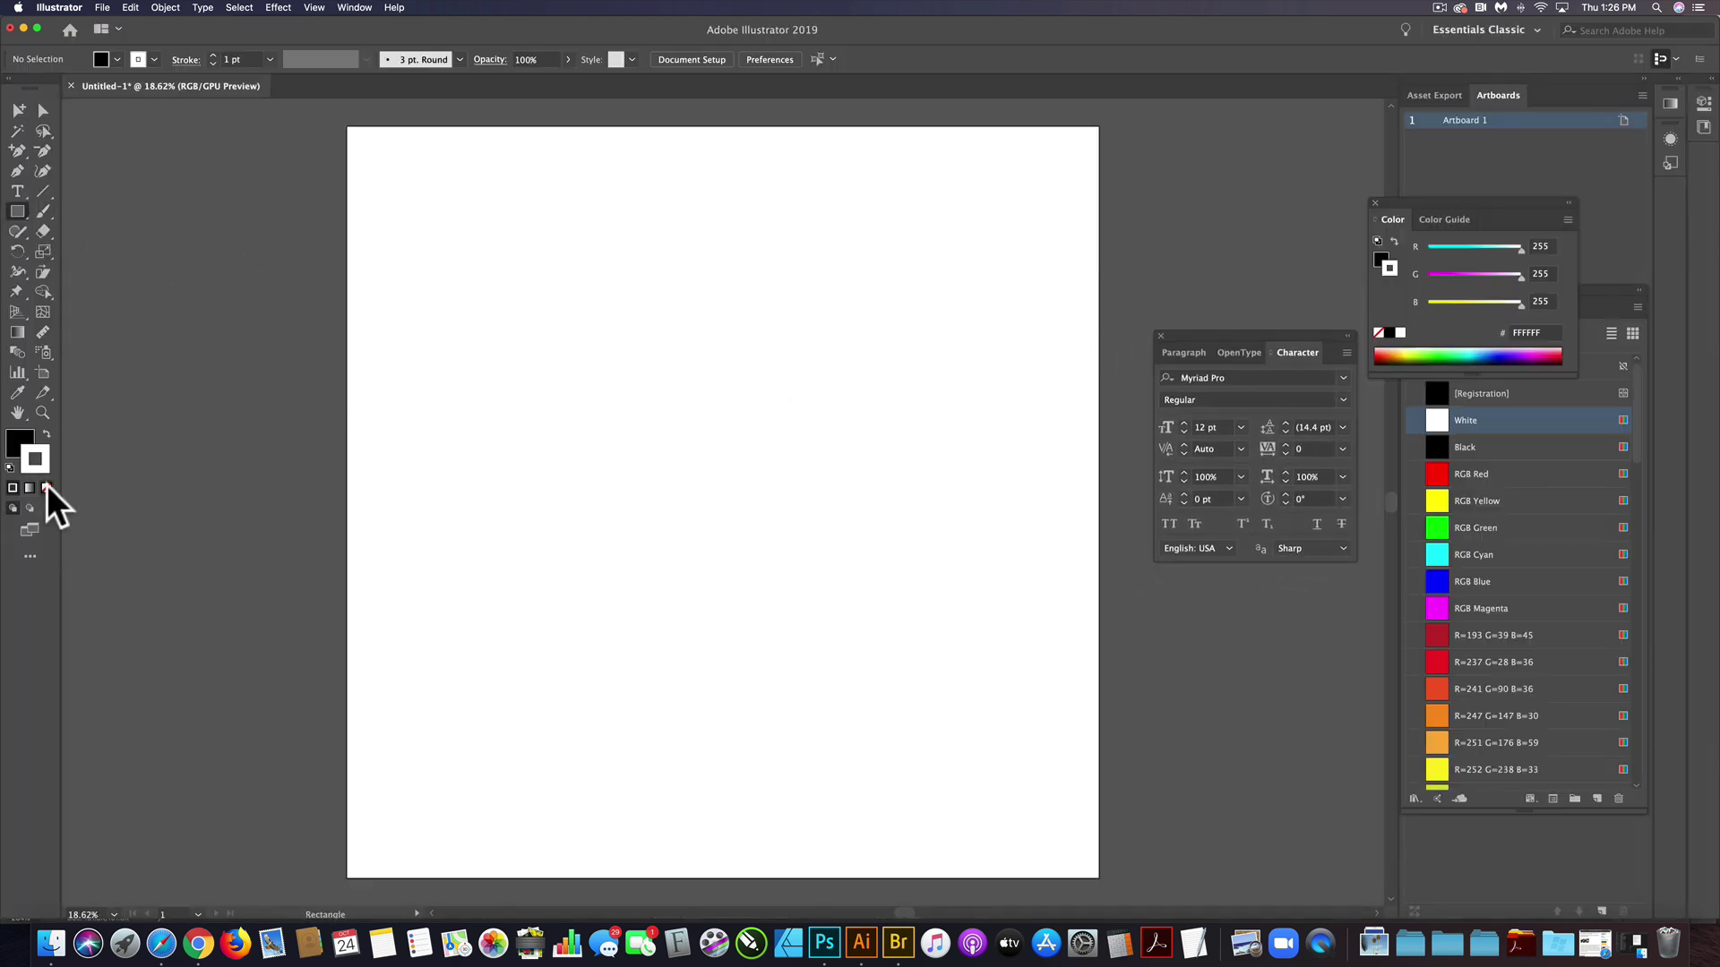
{"action": "left_click", "coordinate": [47, 487]}
{"action": "left_click", "coordinate": [17, 212]}
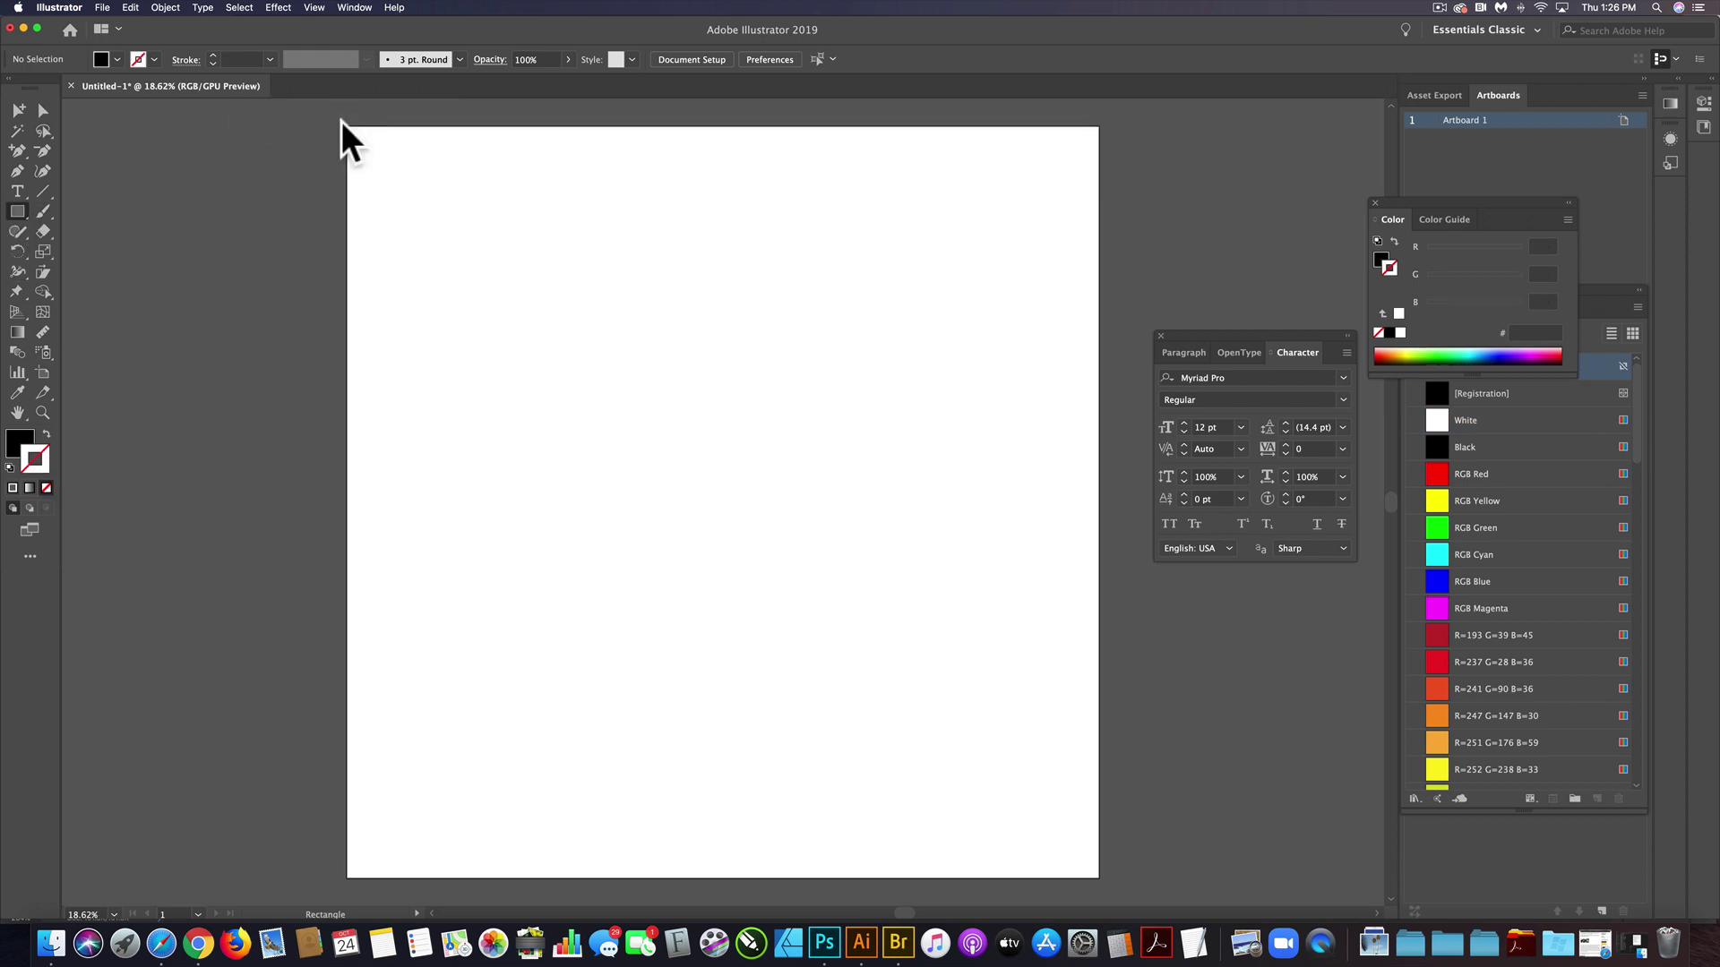
{"action": "left_click_drag", "start_coordinate": [343, 125], "coordinate": [1103, 884]}
{"action": "left_click", "coordinate": [42, 109]}
{"action": "left_click", "coordinate": [96, 152]}
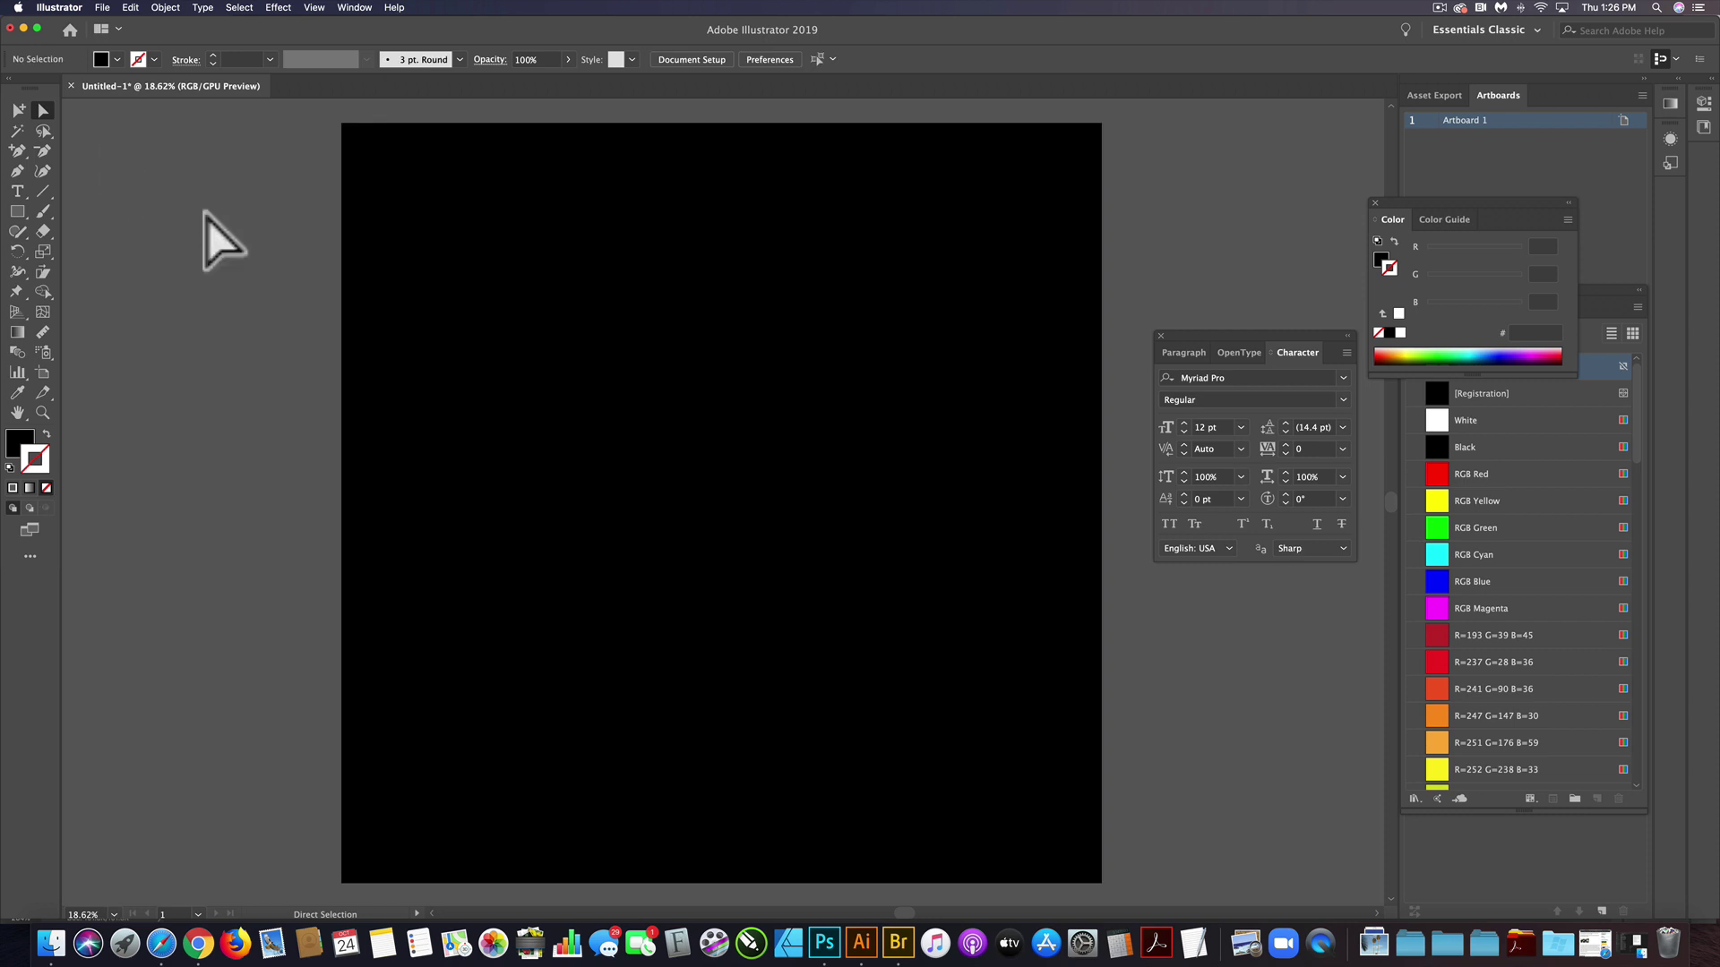
{"action": "left_click", "coordinate": [102, 8]}
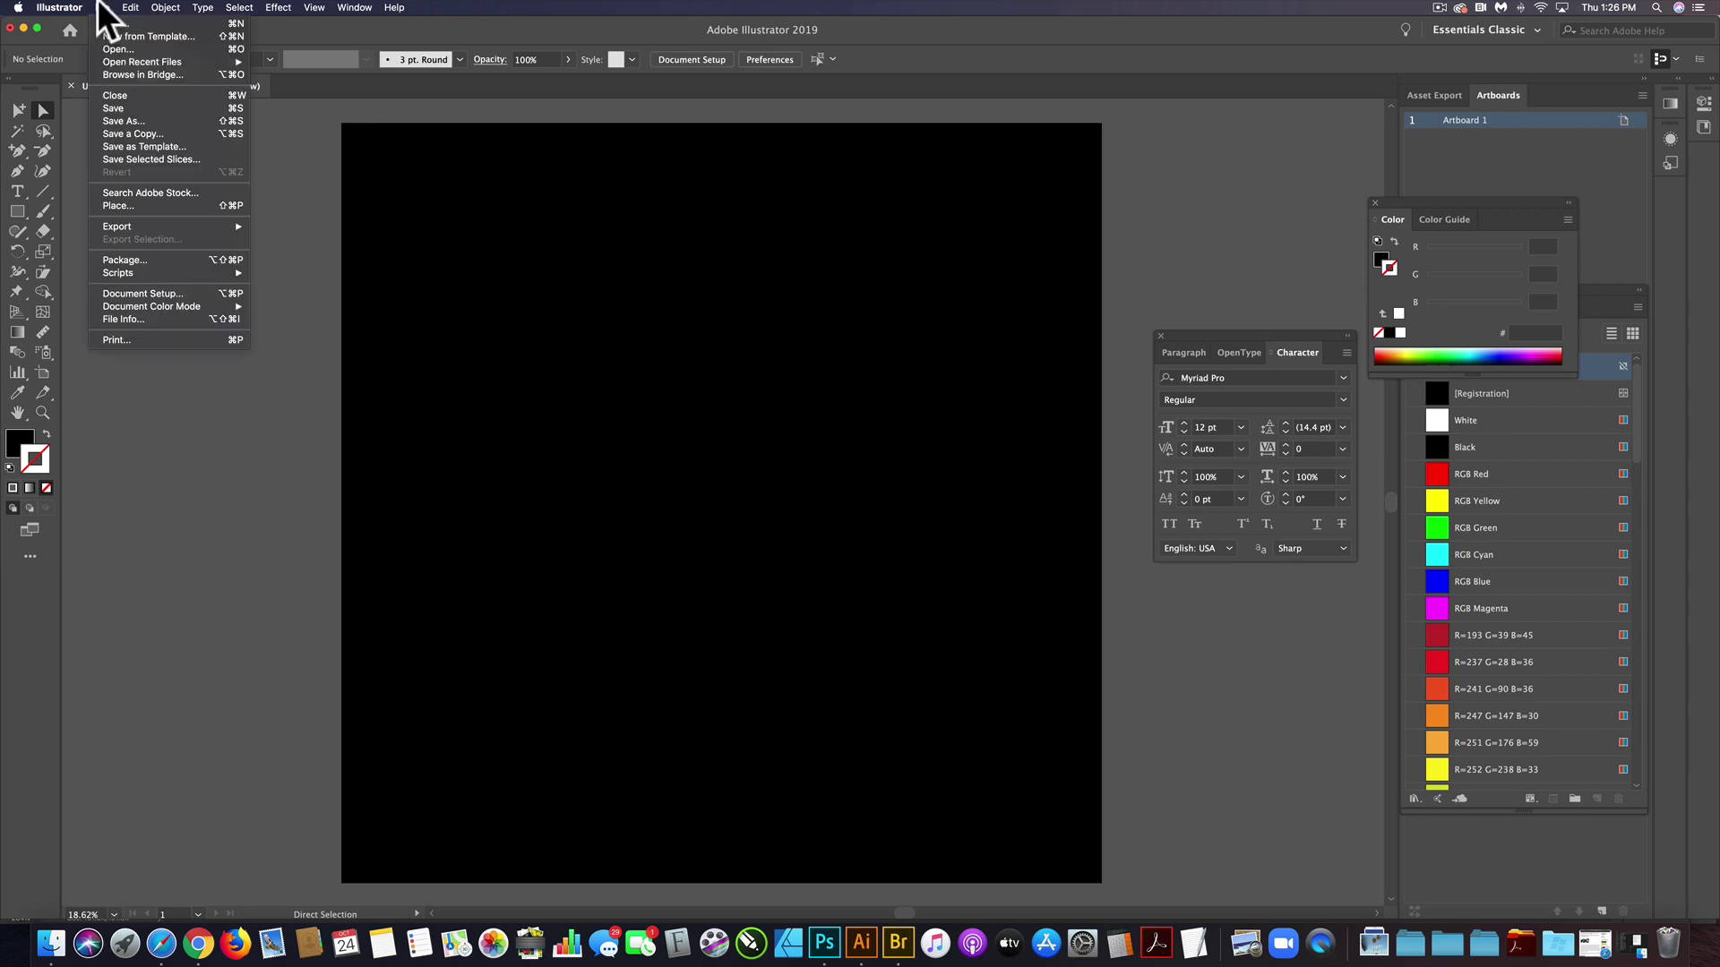
Place Type-Bitmap.psd on the black artboard.
{"action": "left_click", "coordinate": [124, 205]}
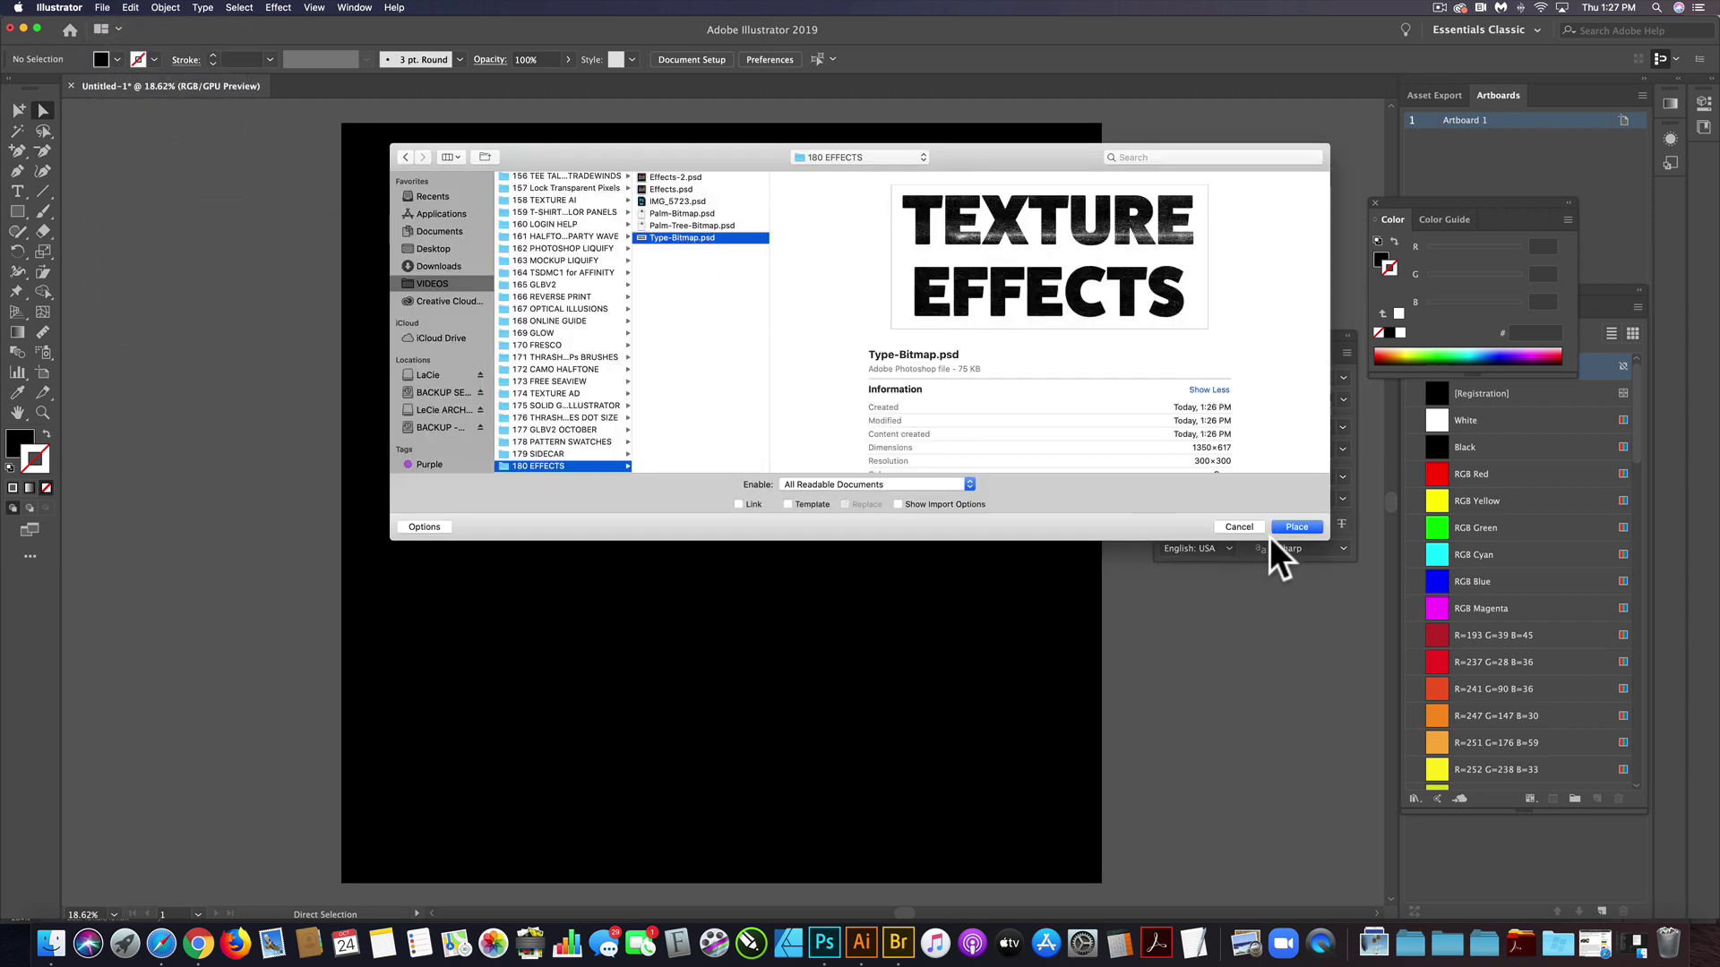
{"action": "left_click", "coordinate": [1296, 528]}
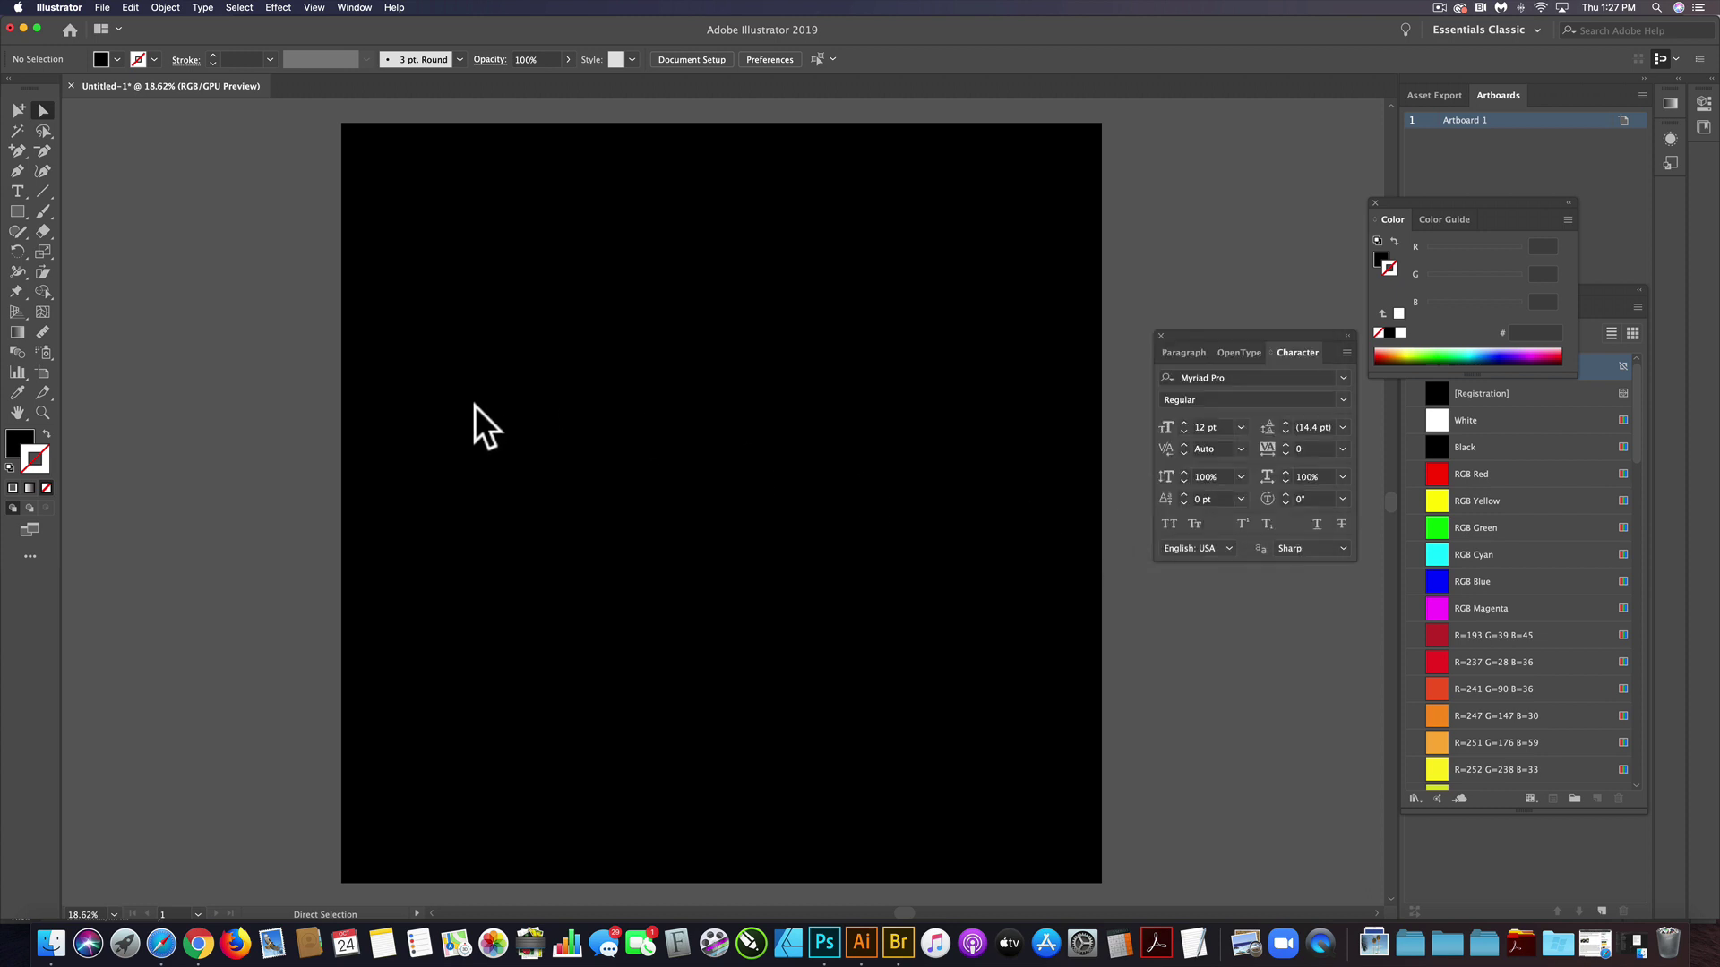
{"action": "left_click", "coordinate": [449, 400]}
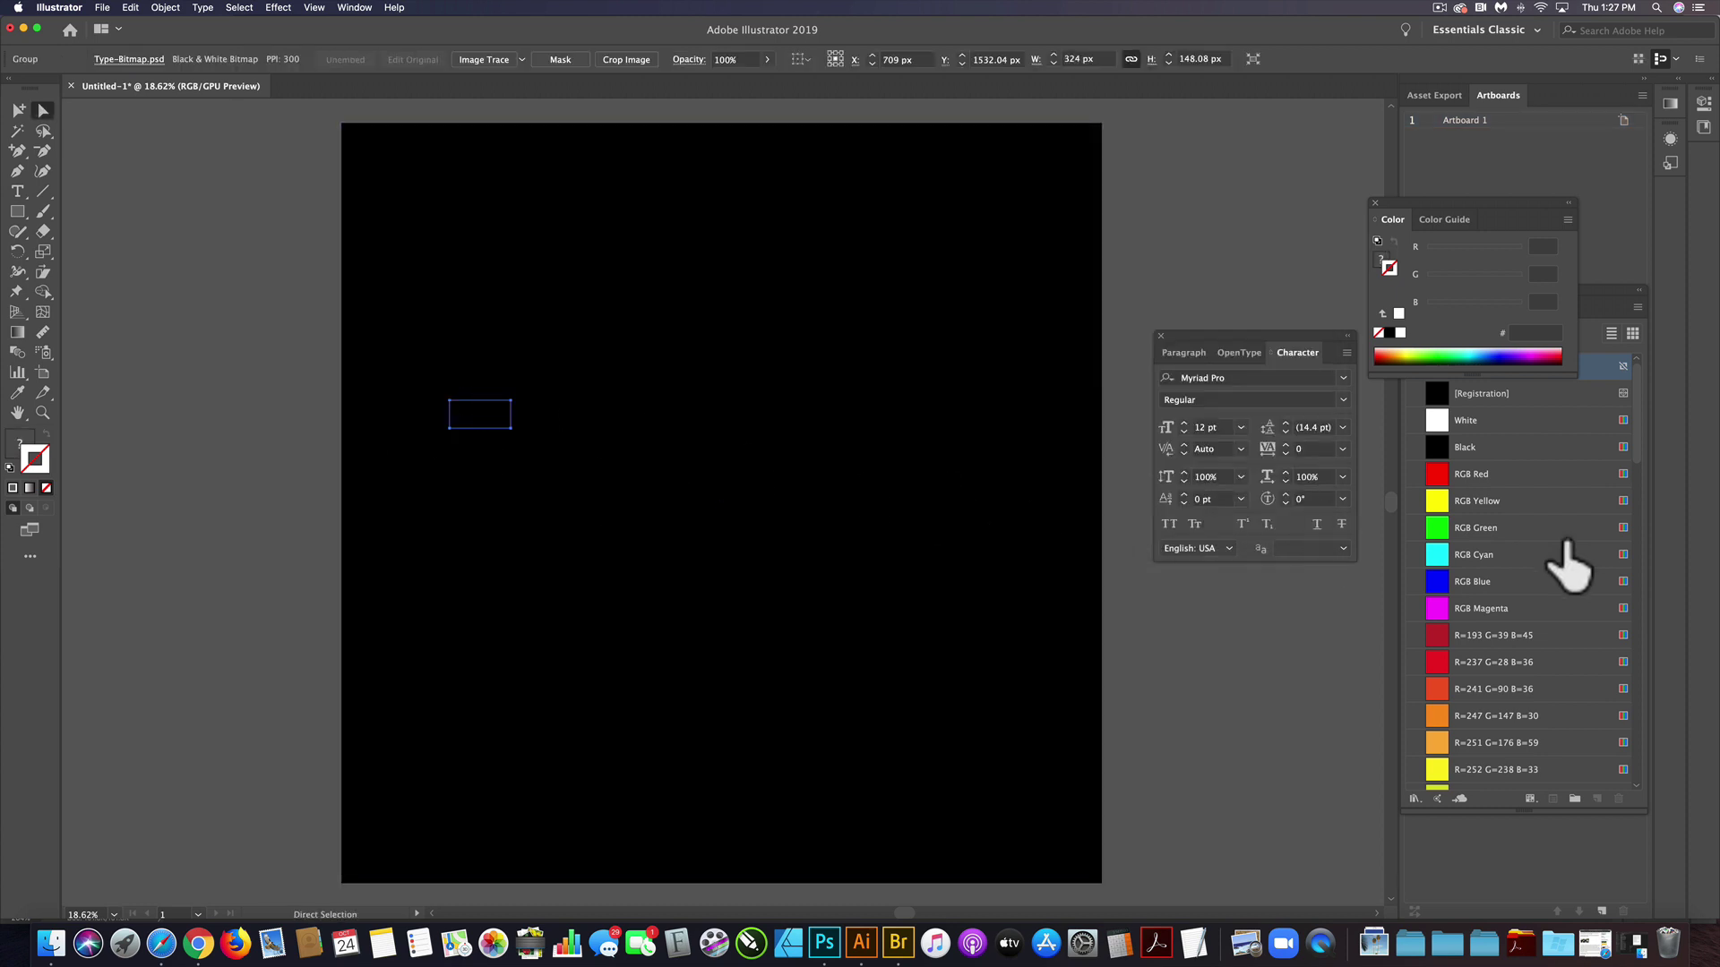
Make the TEXTURE EFFECTS lettering white with no stroke and scale it up to about 3429 × 1550 px.
{"action": "left_click", "coordinate": [1487, 420]}
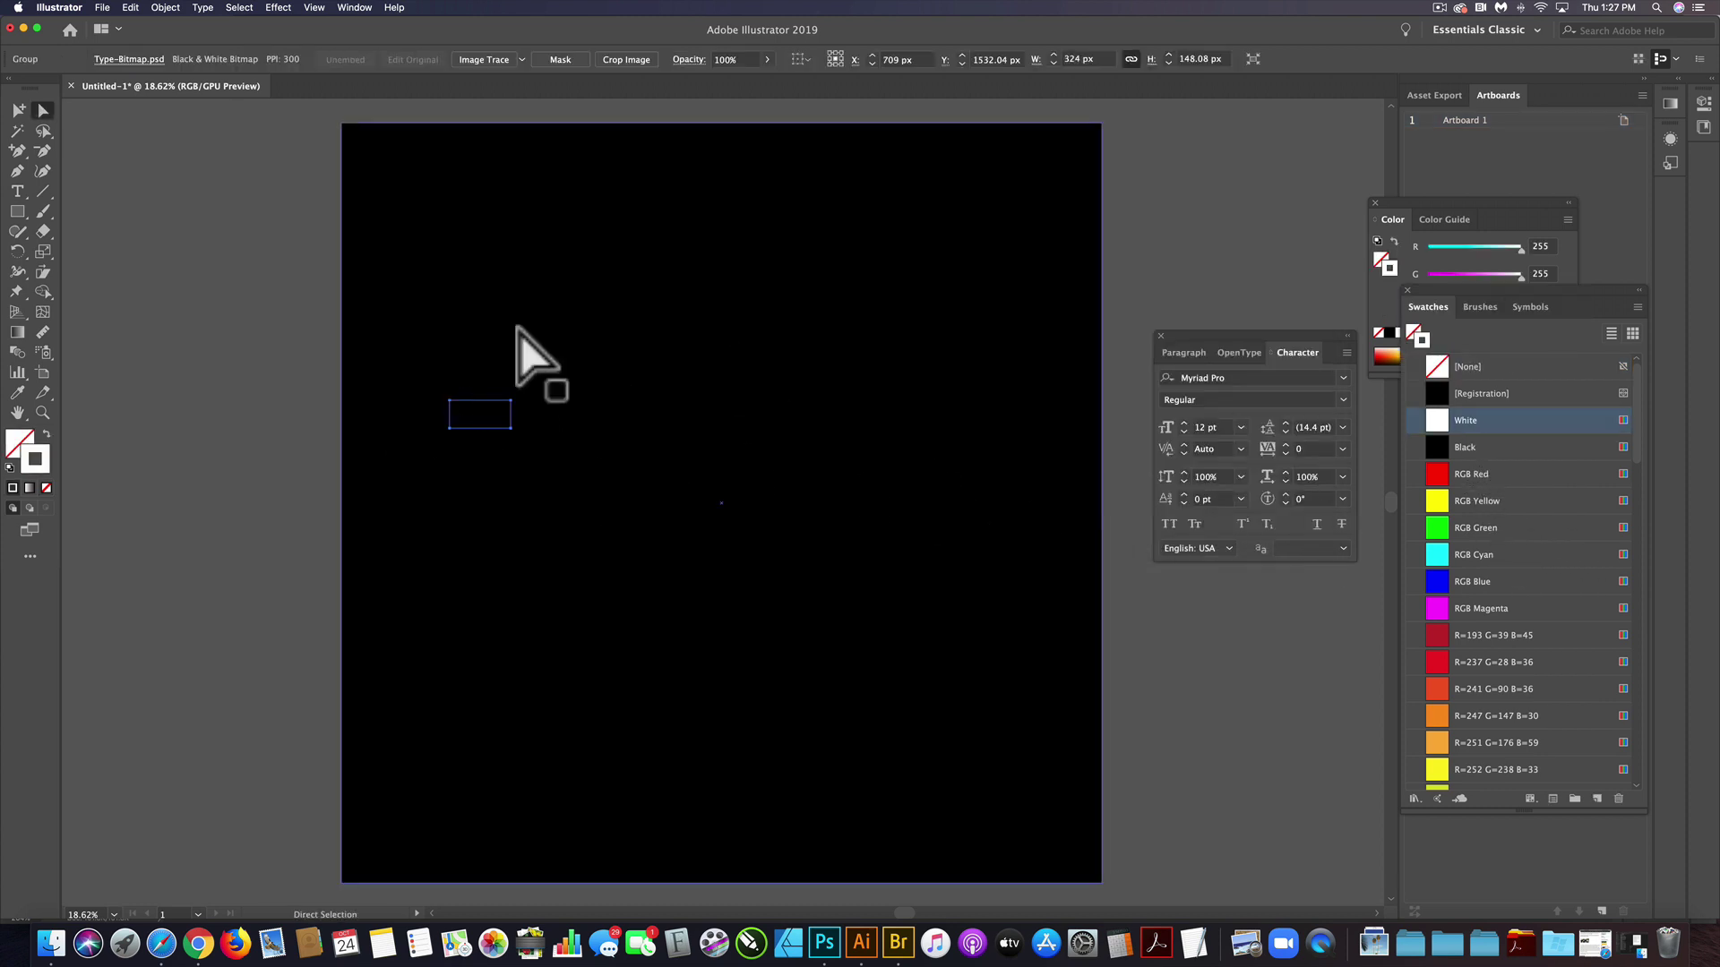
{"action": "left_click", "coordinate": [45, 434]}
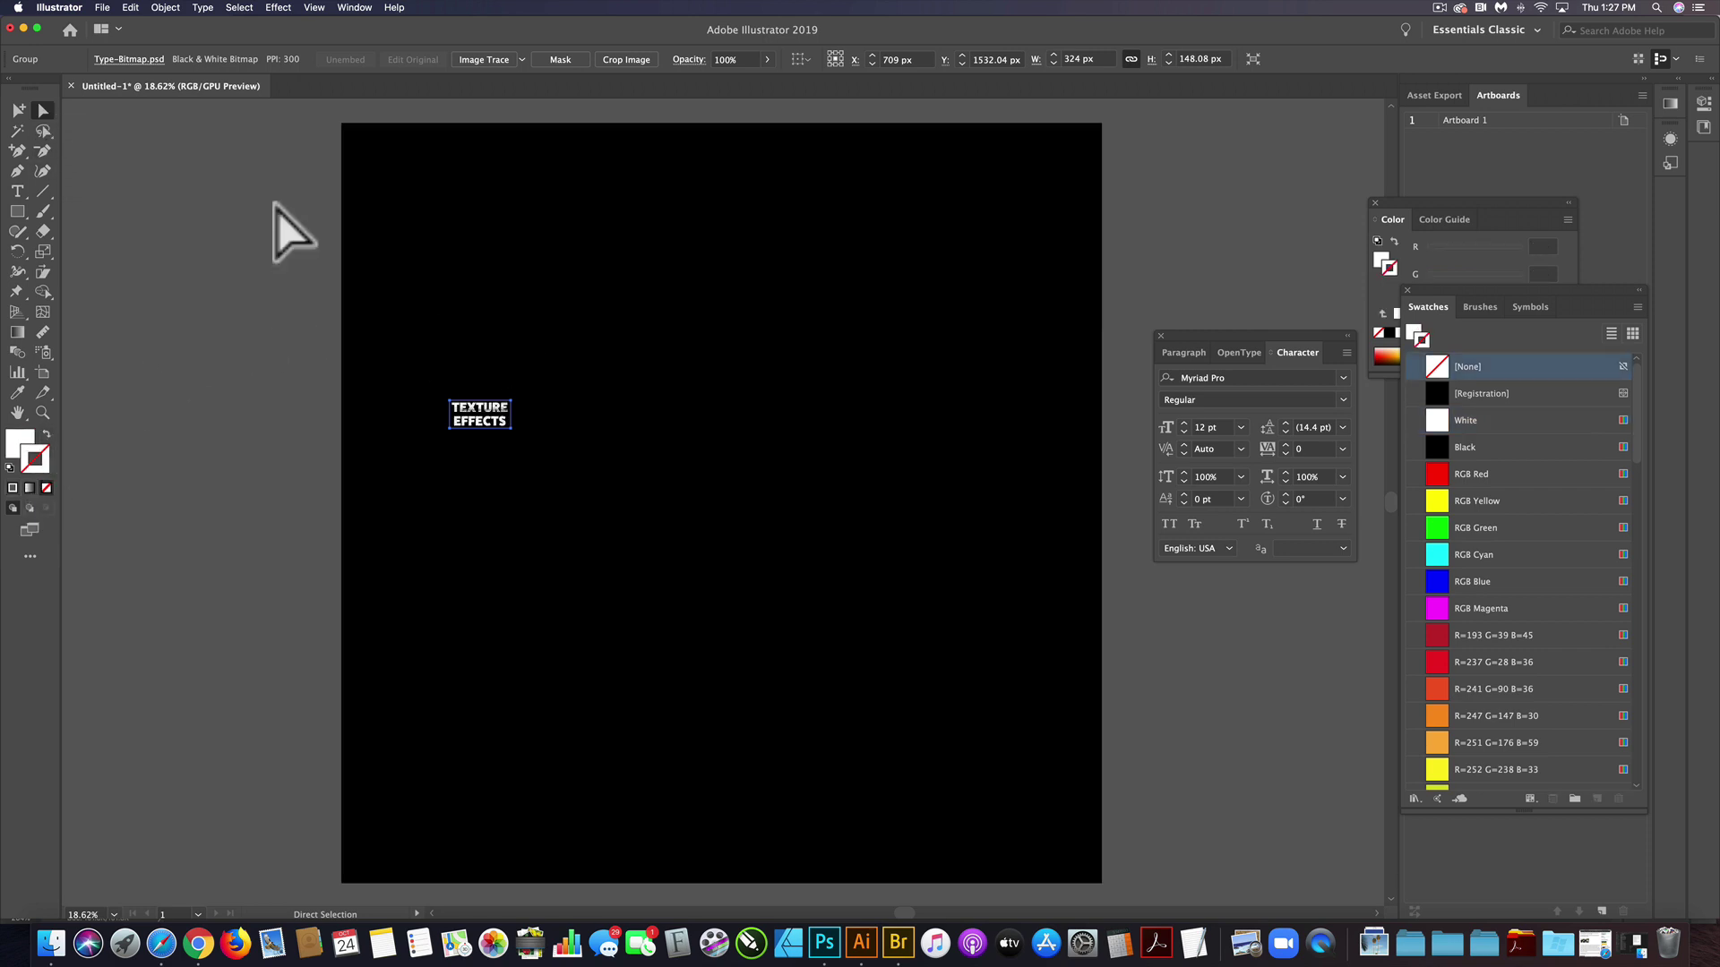
{"action": "left_click", "coordinate": [40, 129]}
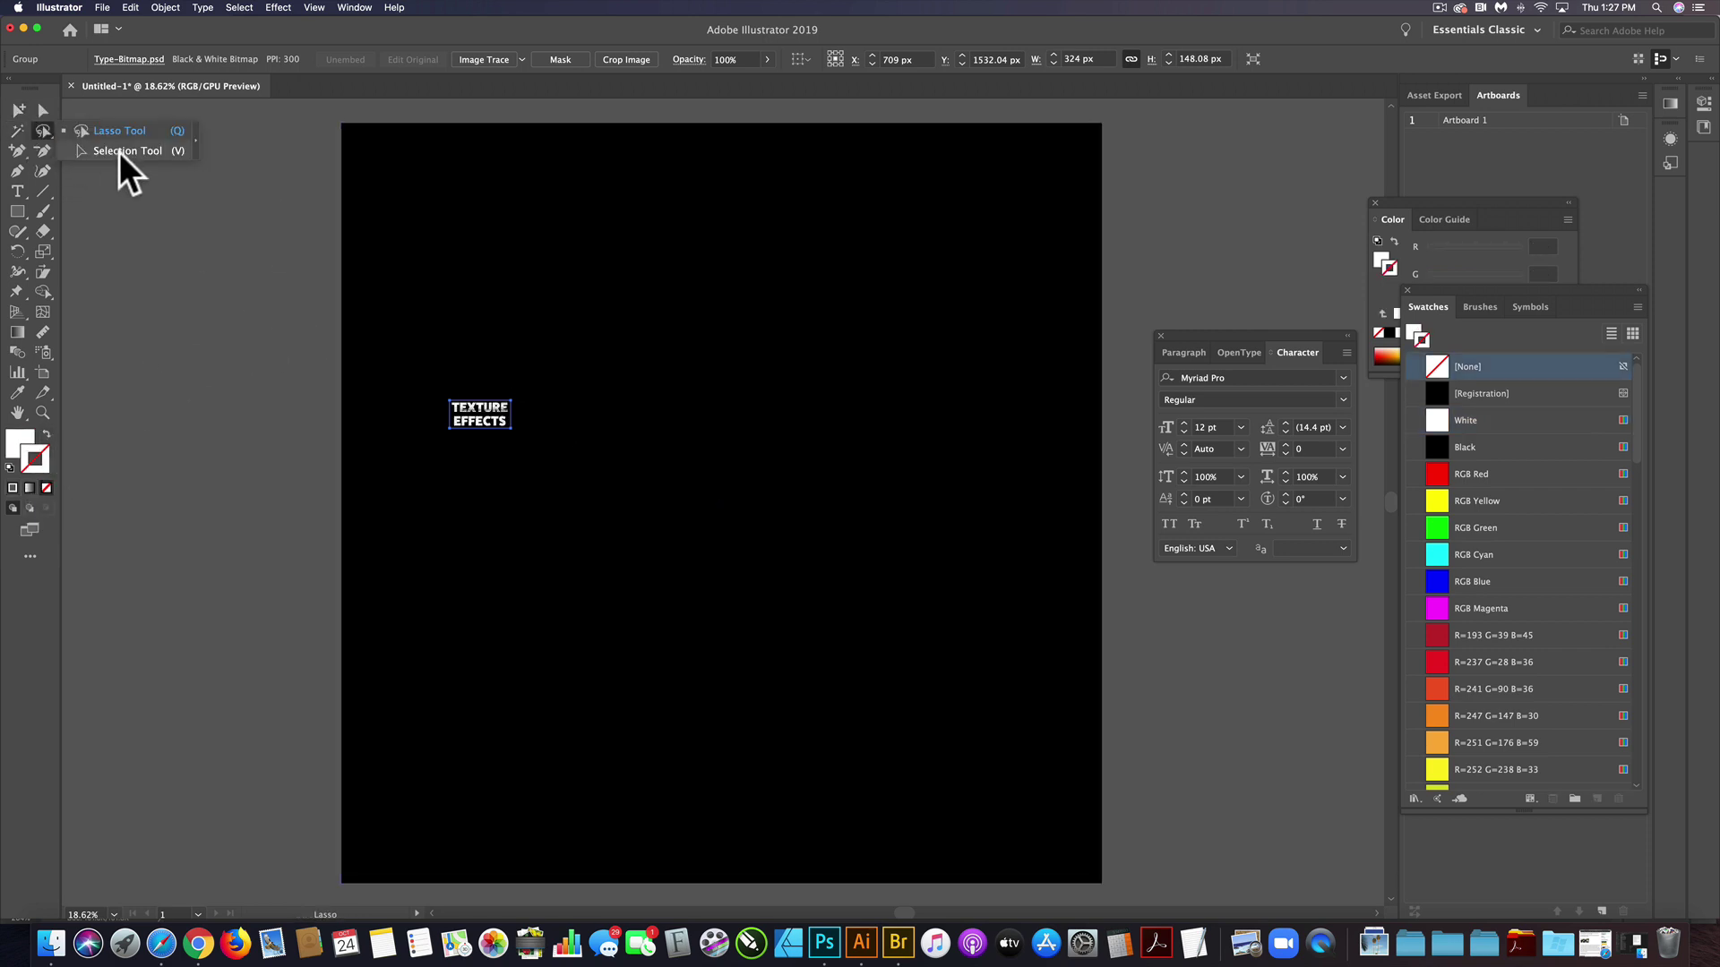
{"action": "left_click_drag", "start_coordinate": [512, 428], "coordinate": [1040, 663]}
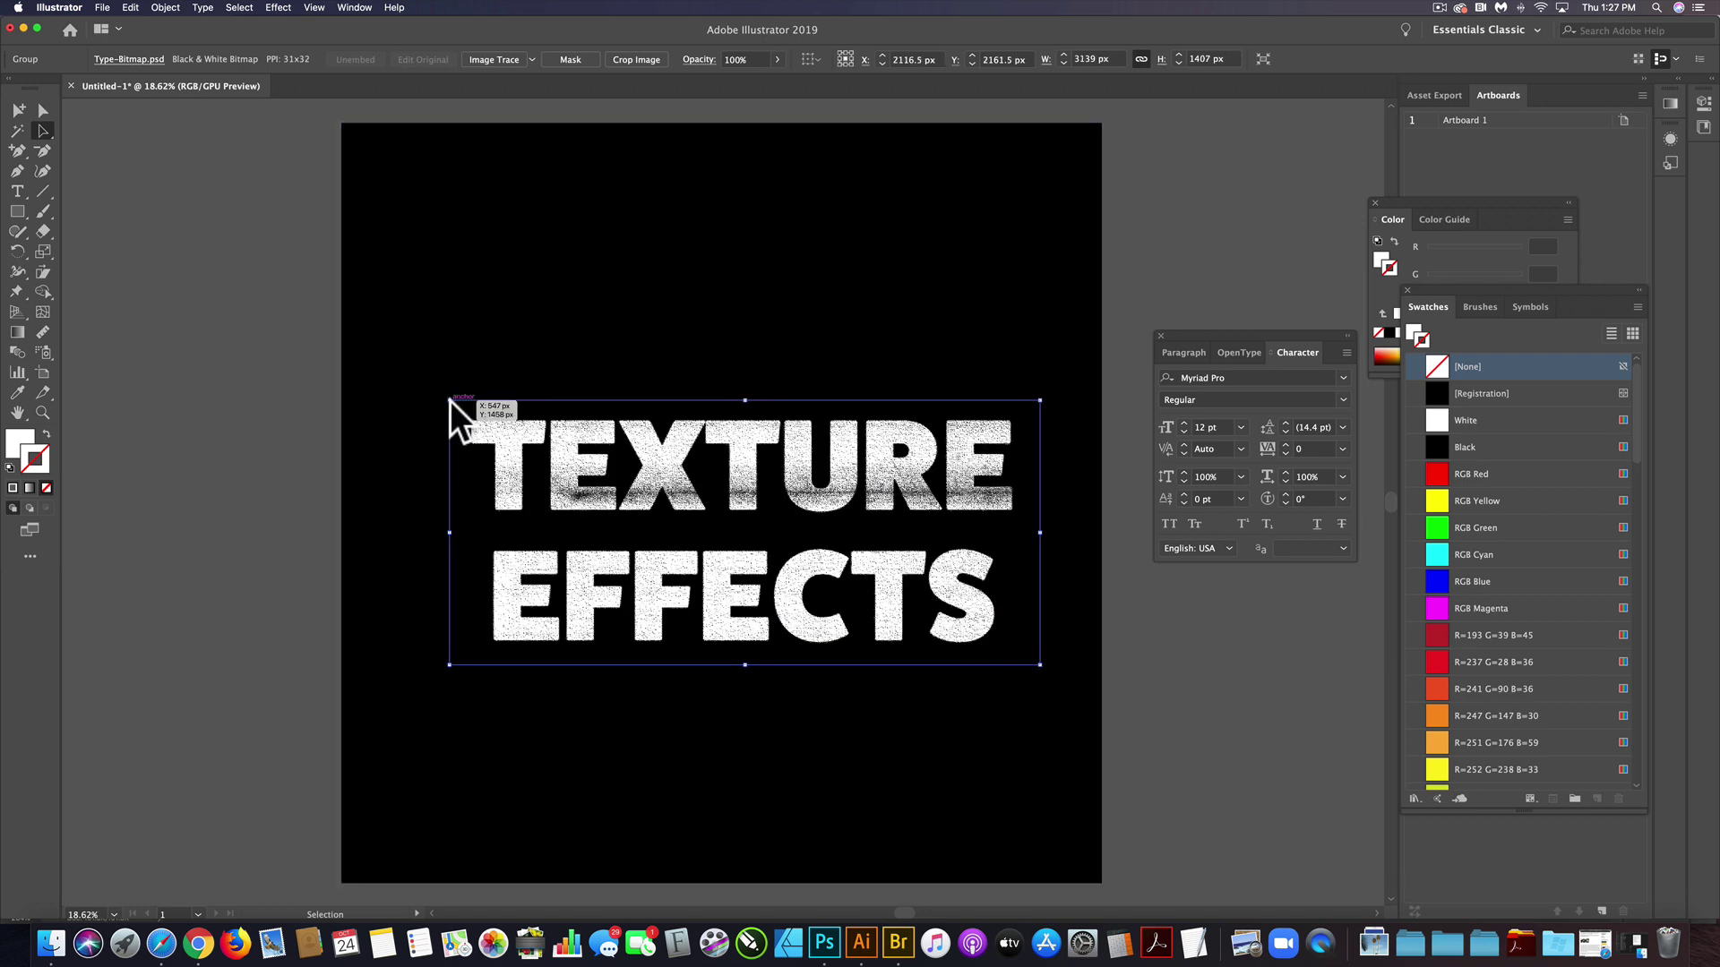
{"action": "mouse_move", "coordinate": [448, 401]}
{"action": "left_mouse_down"}
{"action": "mouse_move", "coordinate": [395, 372]}
{"action": "mouse_move", "coordinate": [439, 375]}
{"action": "left_mouse_up"}
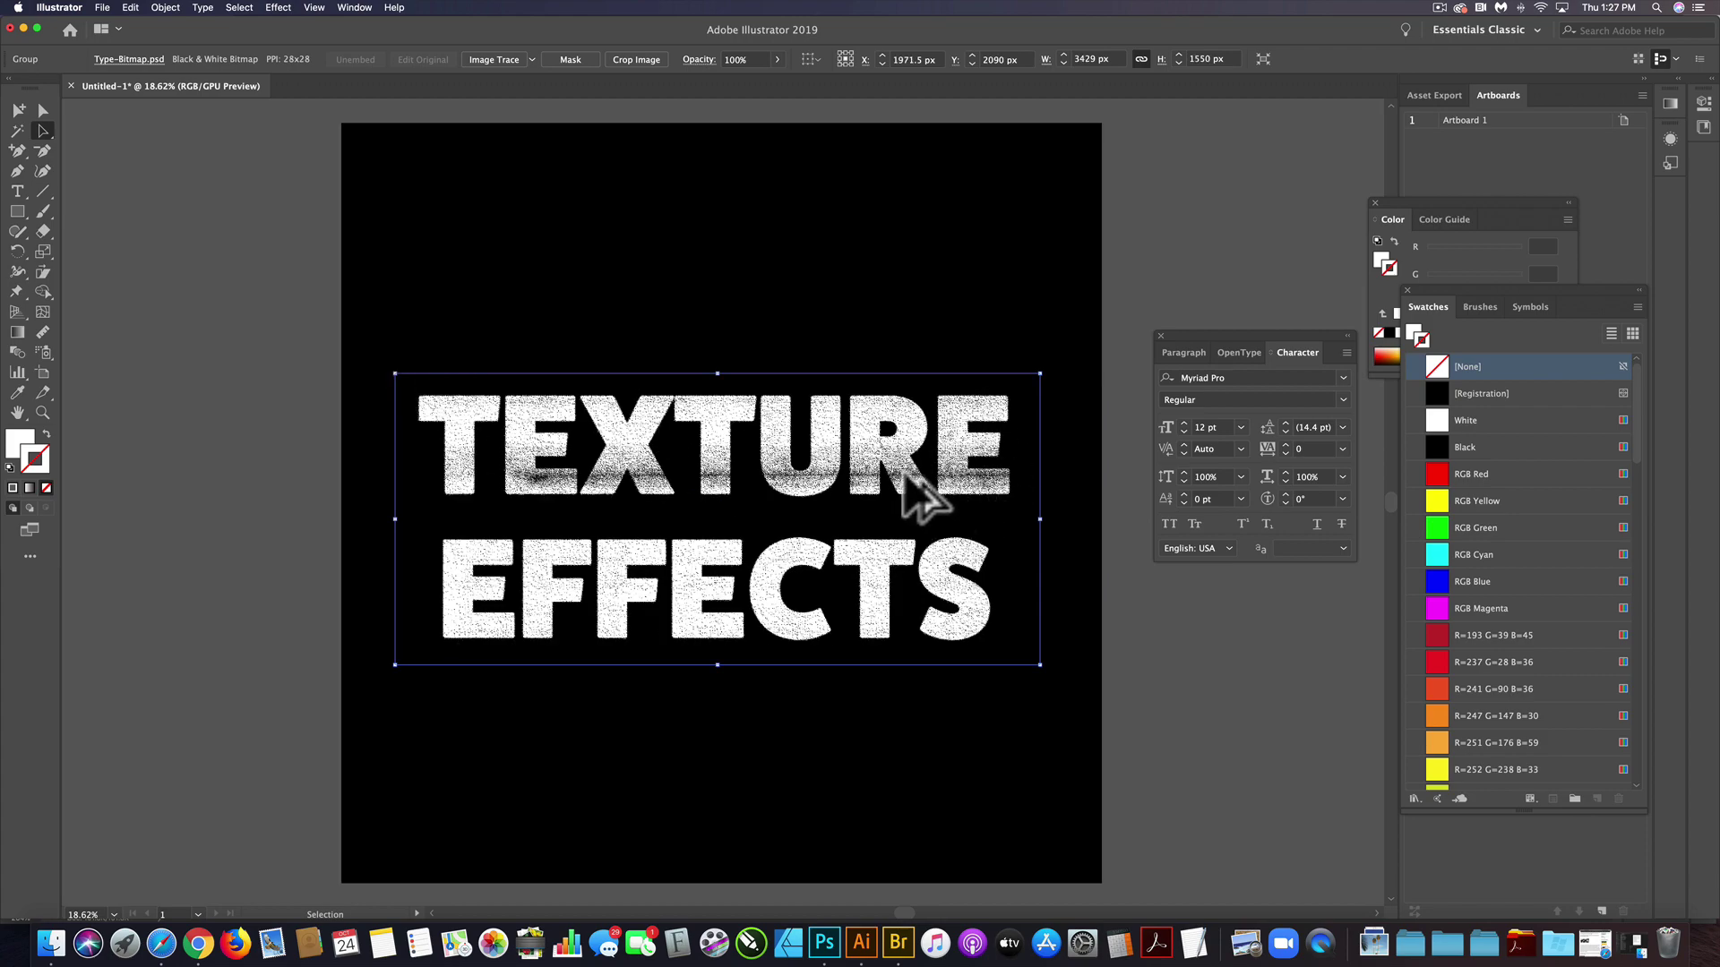
{"action": "scroll", "coordinate": [903, 471], "scroll_direction": "up", "scroll_amount": 3}
{"action": "scroll", "coordinate": [903, 470], "scroll_direction": "up", "scroll_amount": 3}
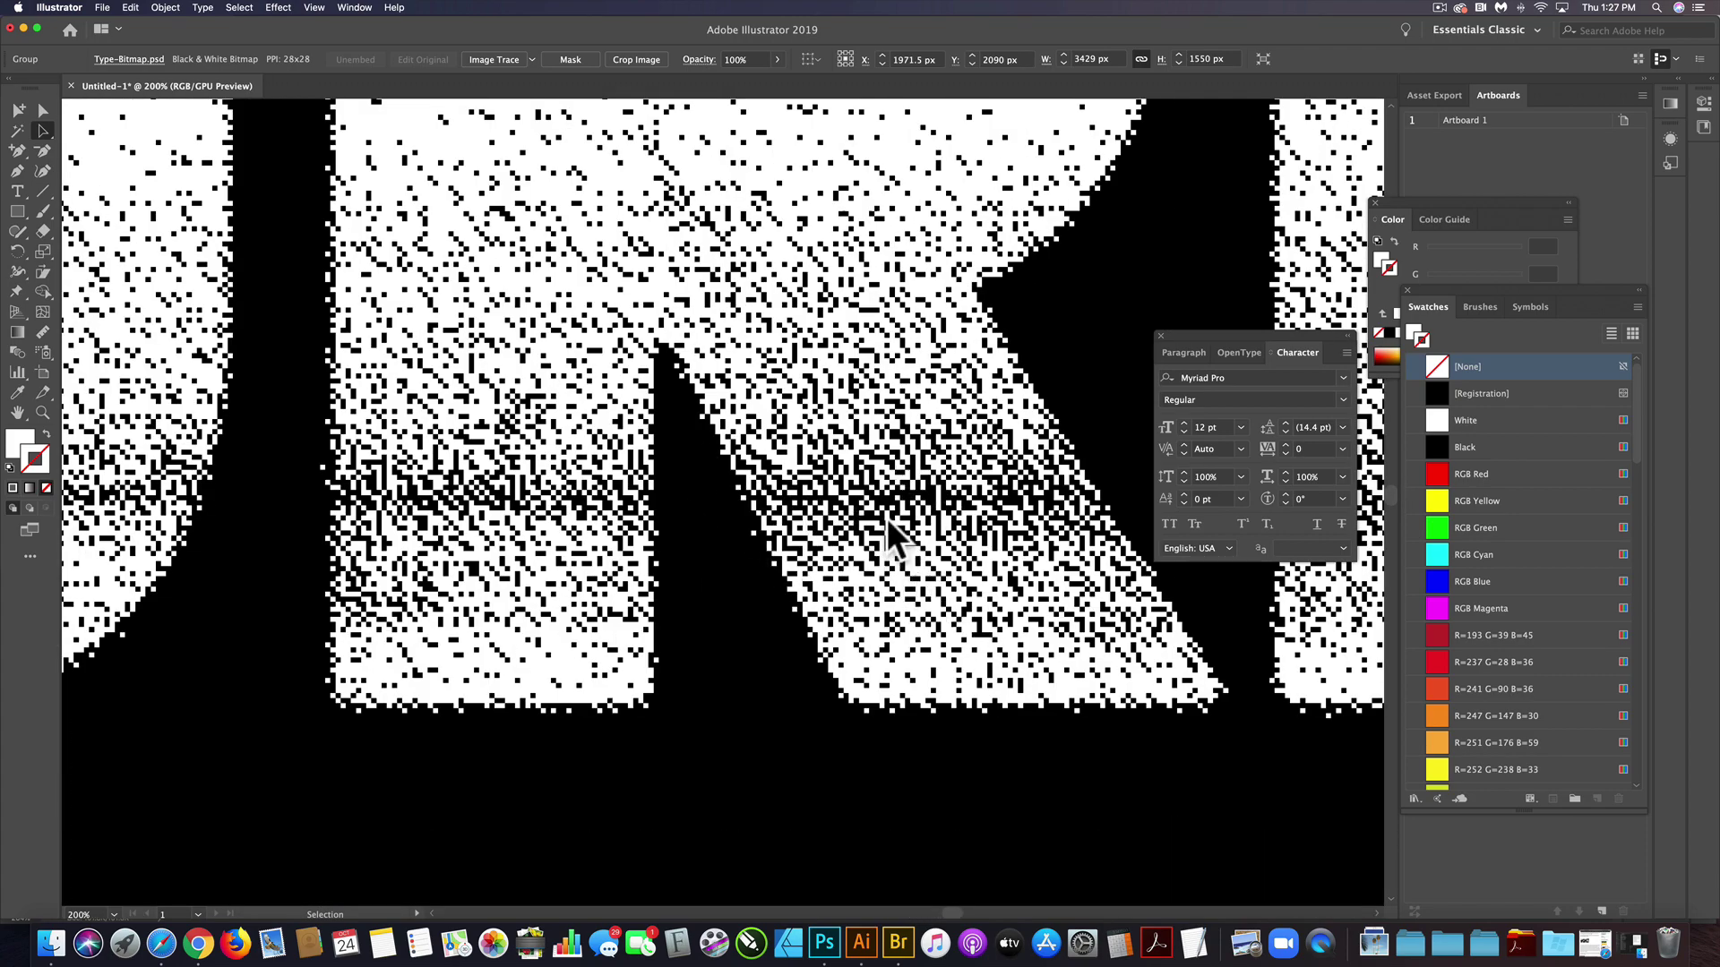
{"action": "scroll", "coordinate": [903, 479], "scroll_direction": "down", "scroll_amount": 5}
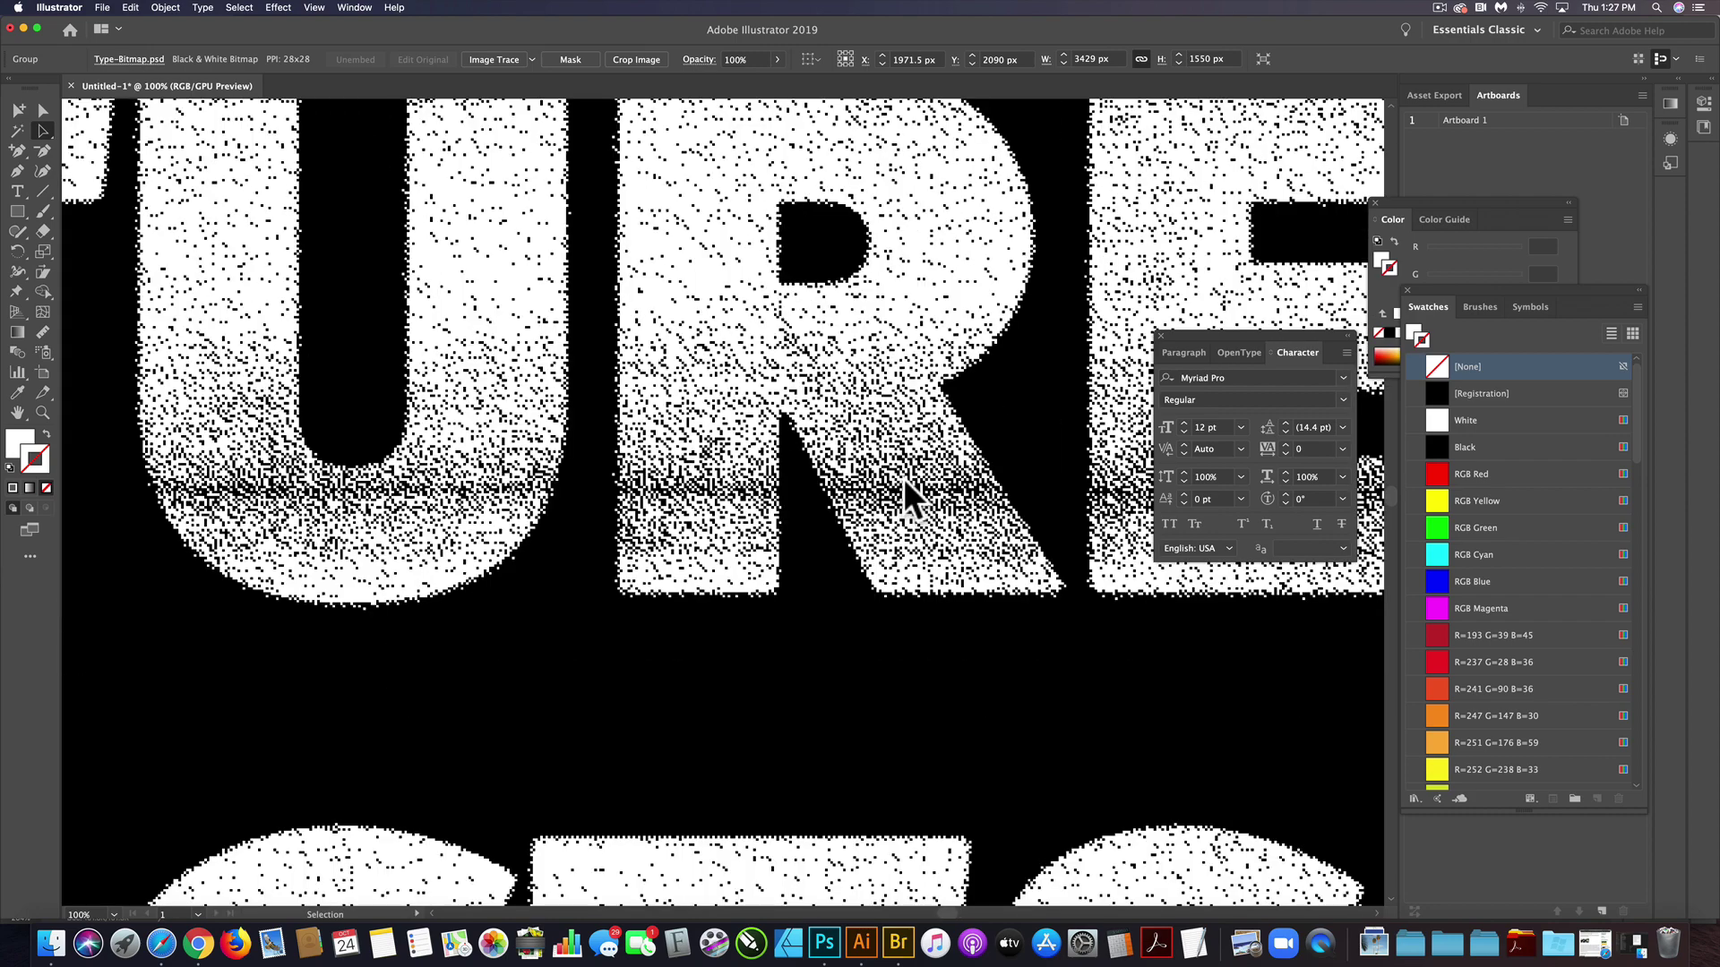
{"action": "key", "text": "super+0"}
{"action": "key", "text": "super+shift+a"}
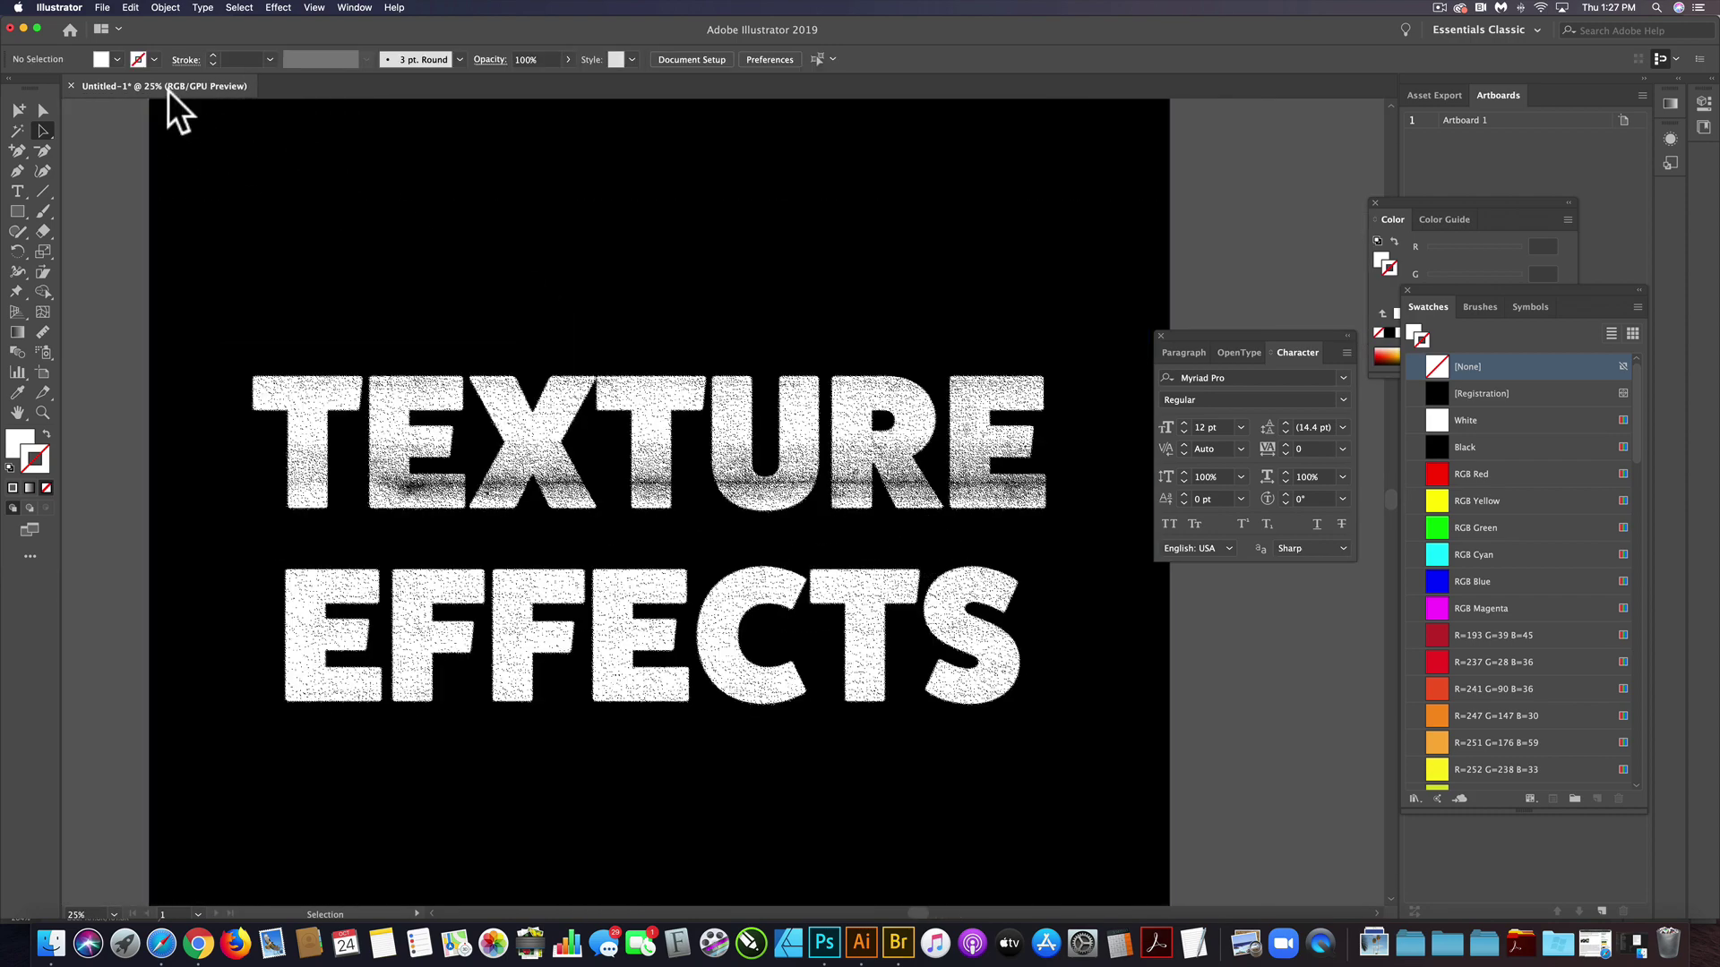
Place Palm-Tree-Bitmap.psd on the artboard, dragging out its frame.
{"action": "left_click", "coordinate": [103, 8]}
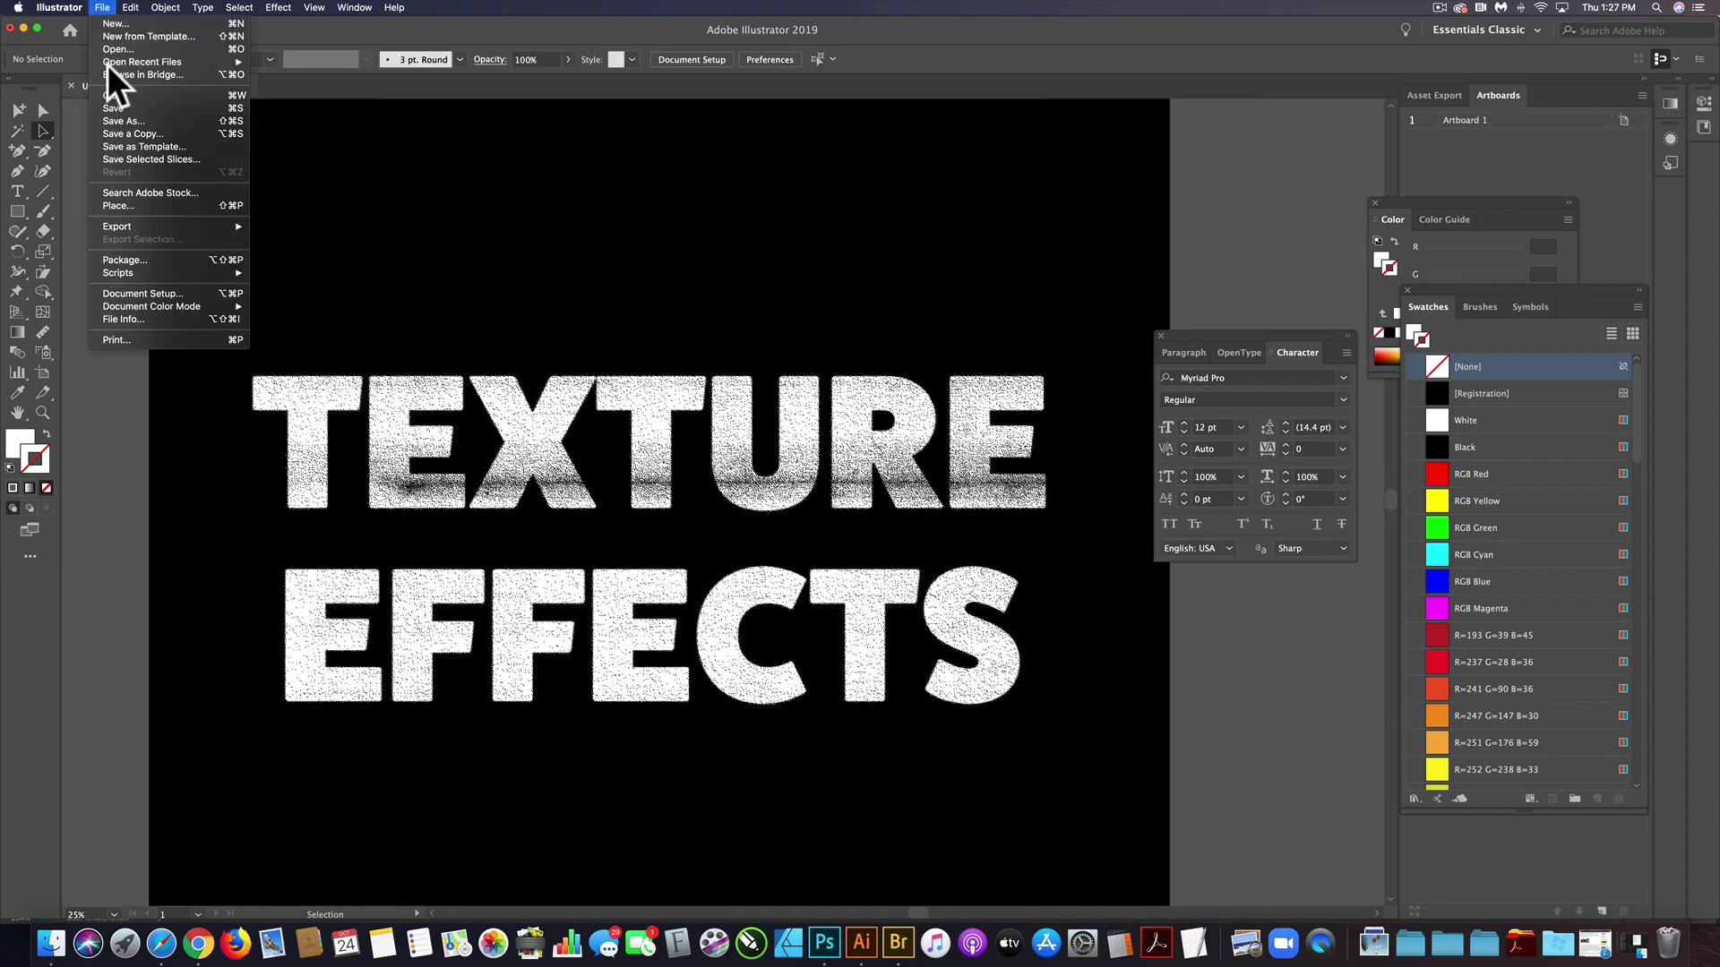
{"action": "left_click", "coordinate": [137, 205]}
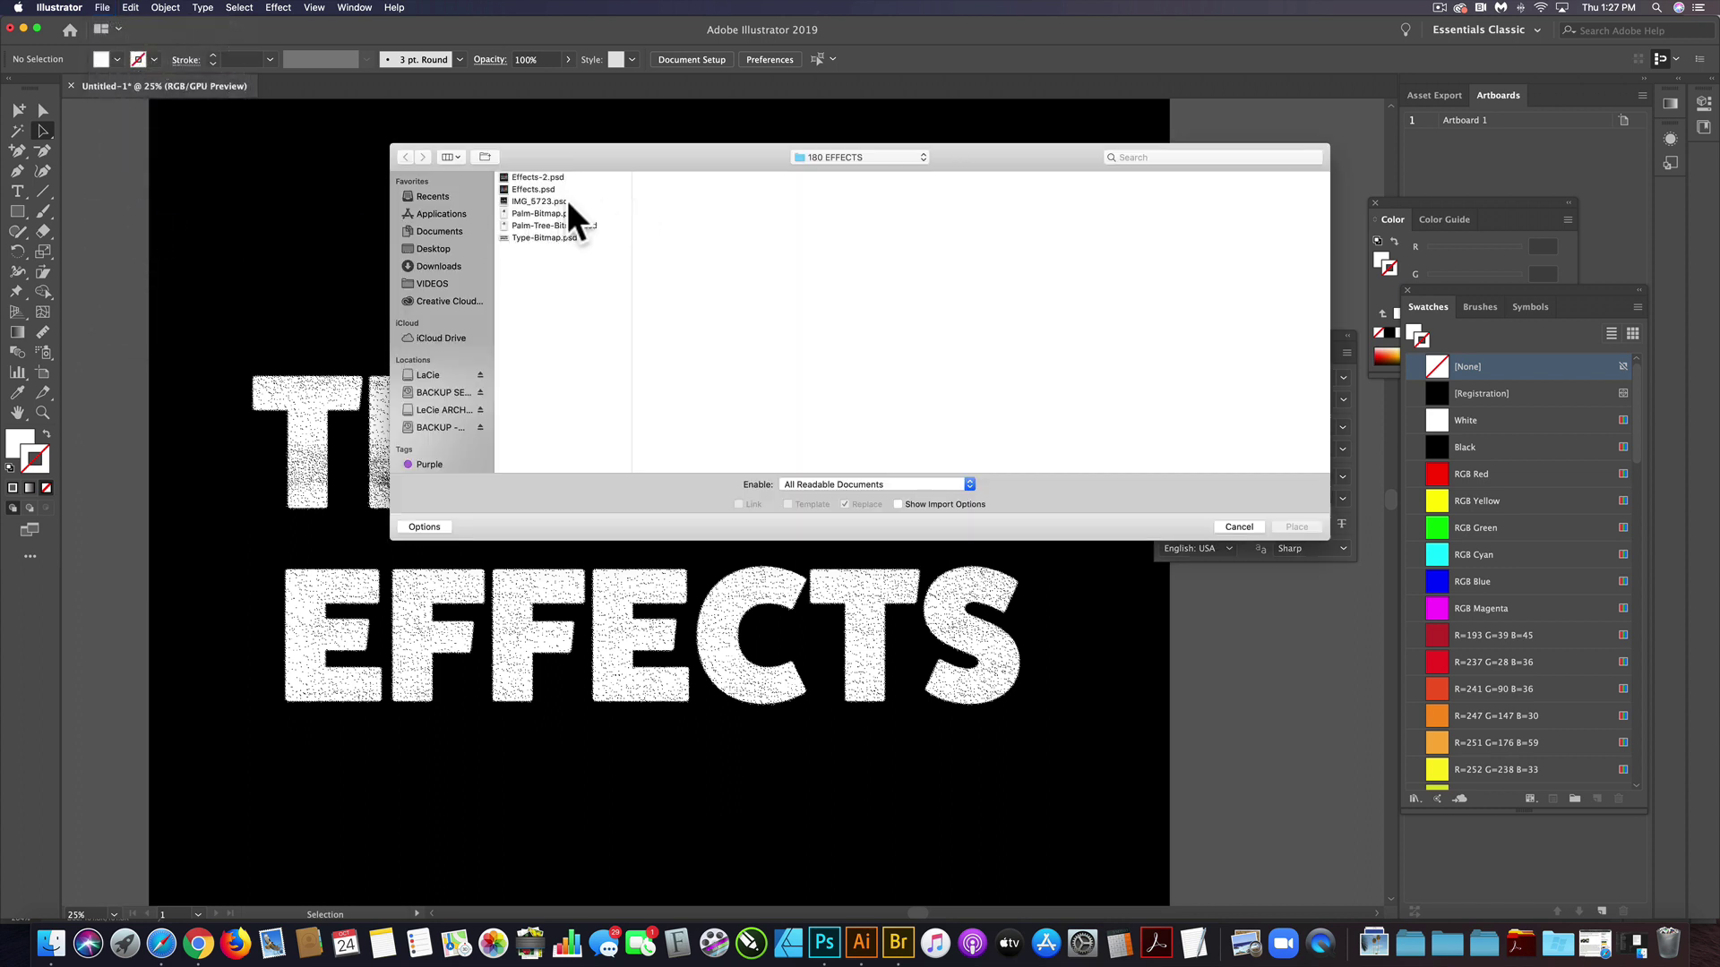
{"action": "left_click", "coordinate": [555, 225]}
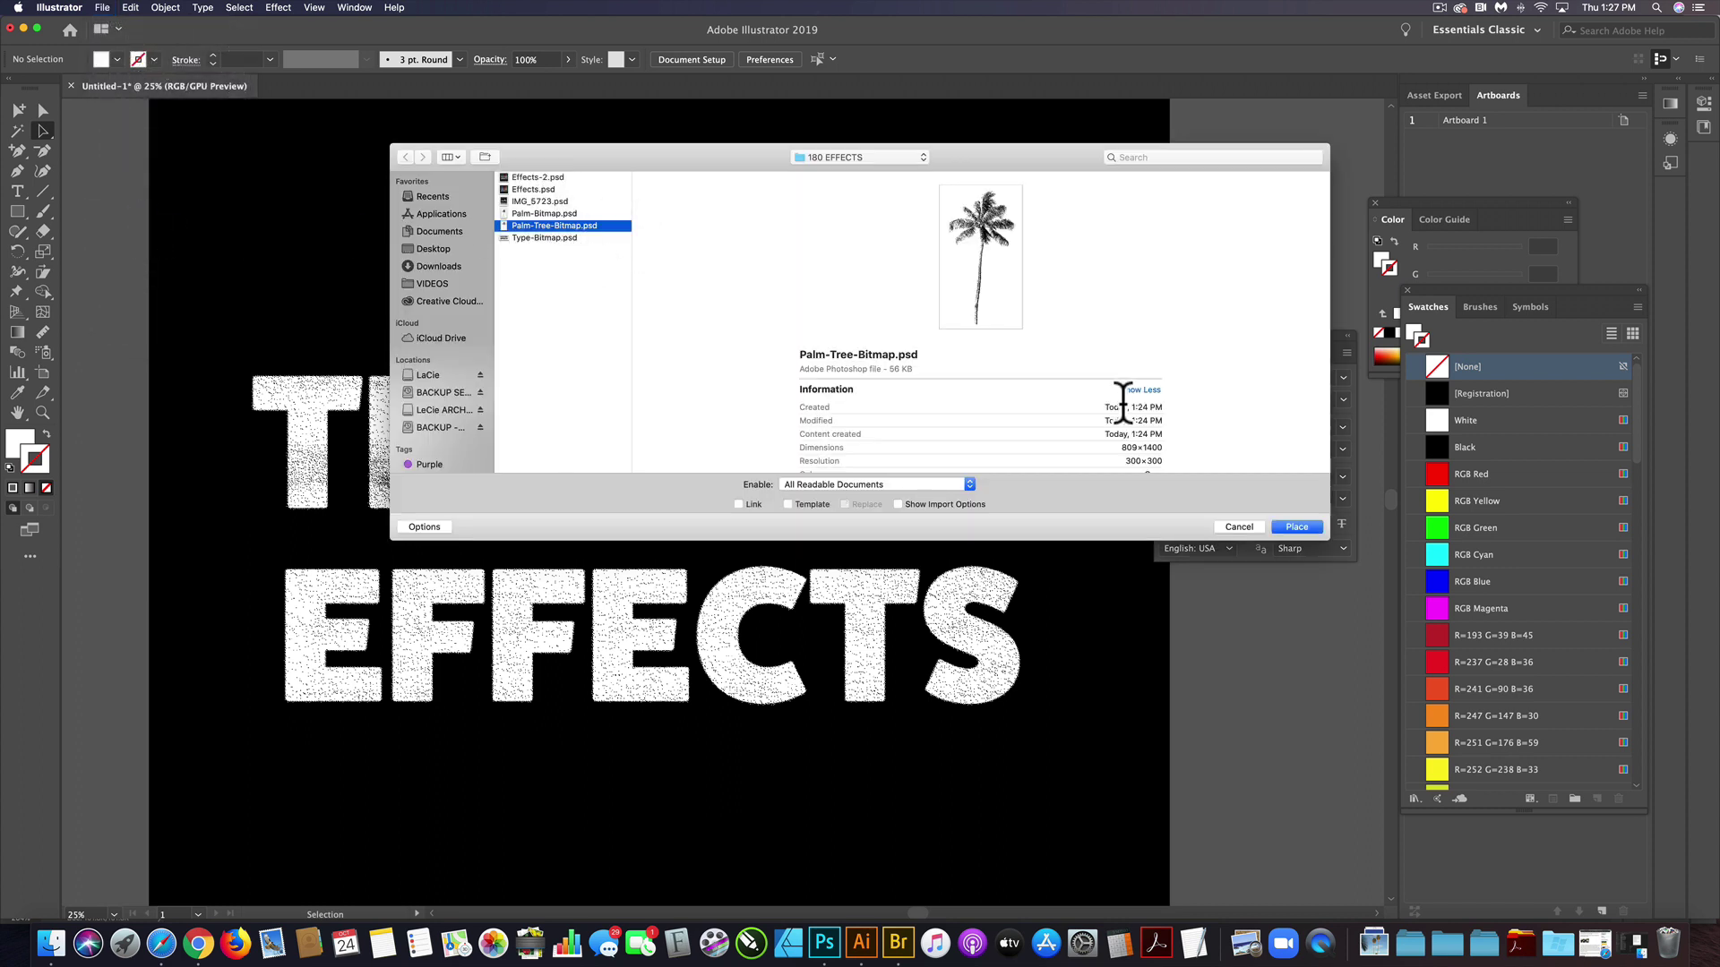
{"action": "left_click", "coordinate": [1297, 527]}
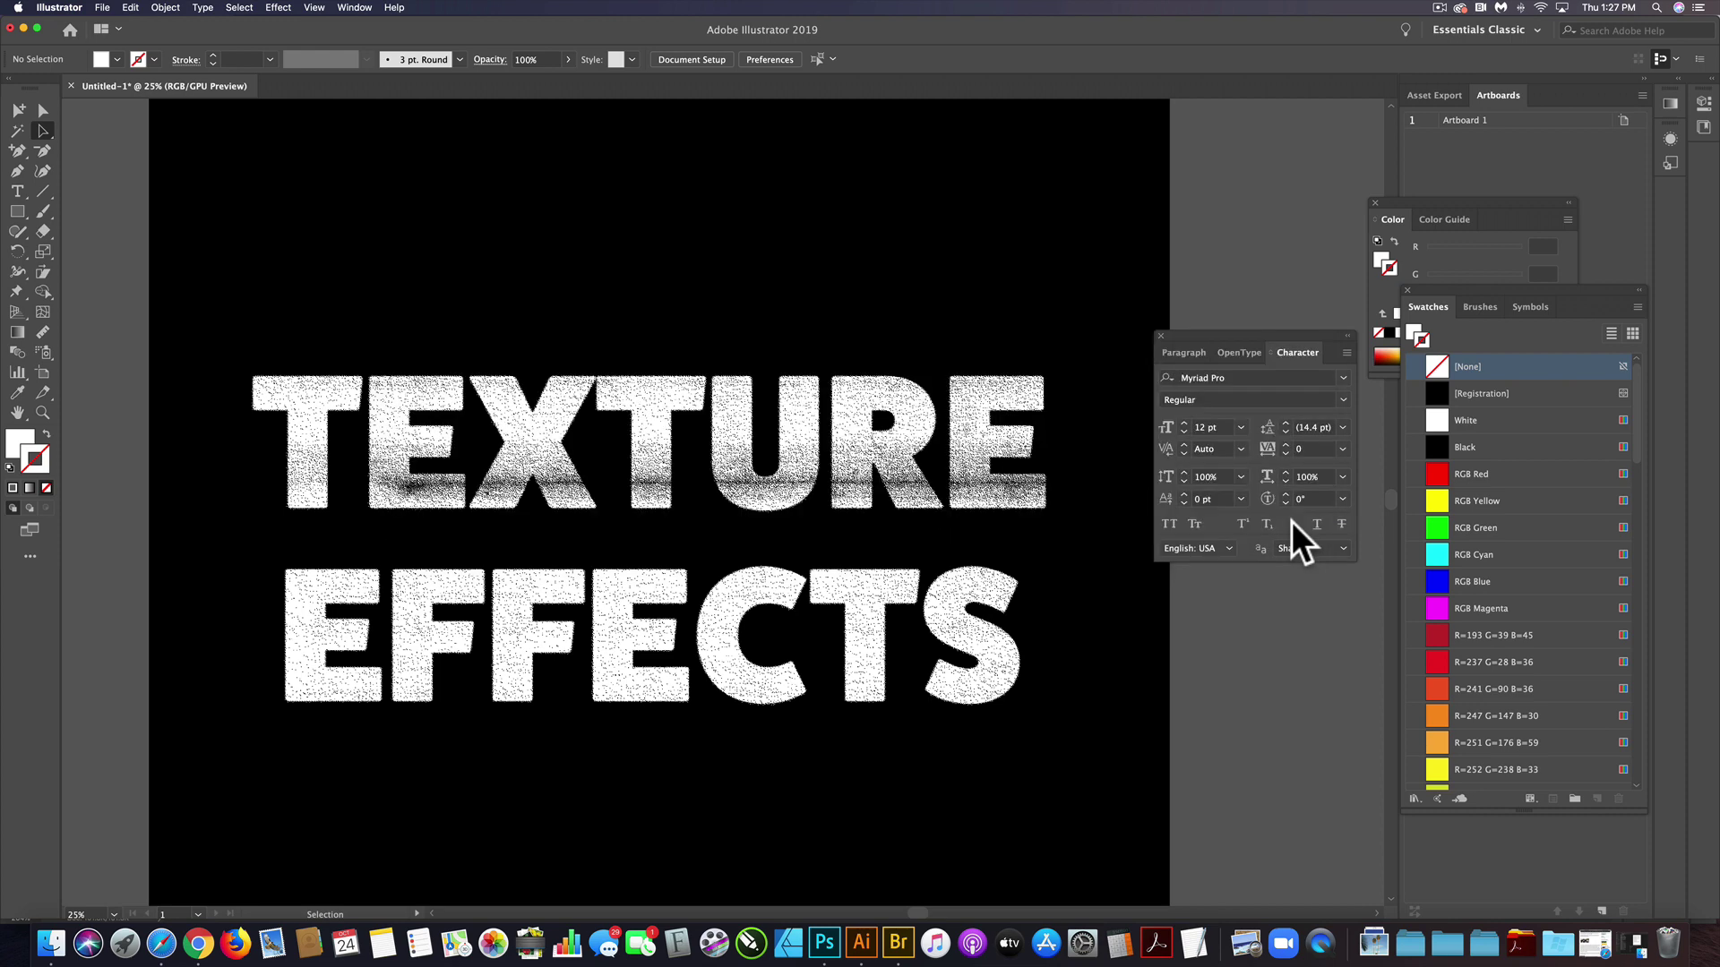
{"action": "left_click", "coordinate": [377, 280]}
{"action": "left_click_drag", "start_coordinate": [387, 289], "coordinate": [678, 763]}
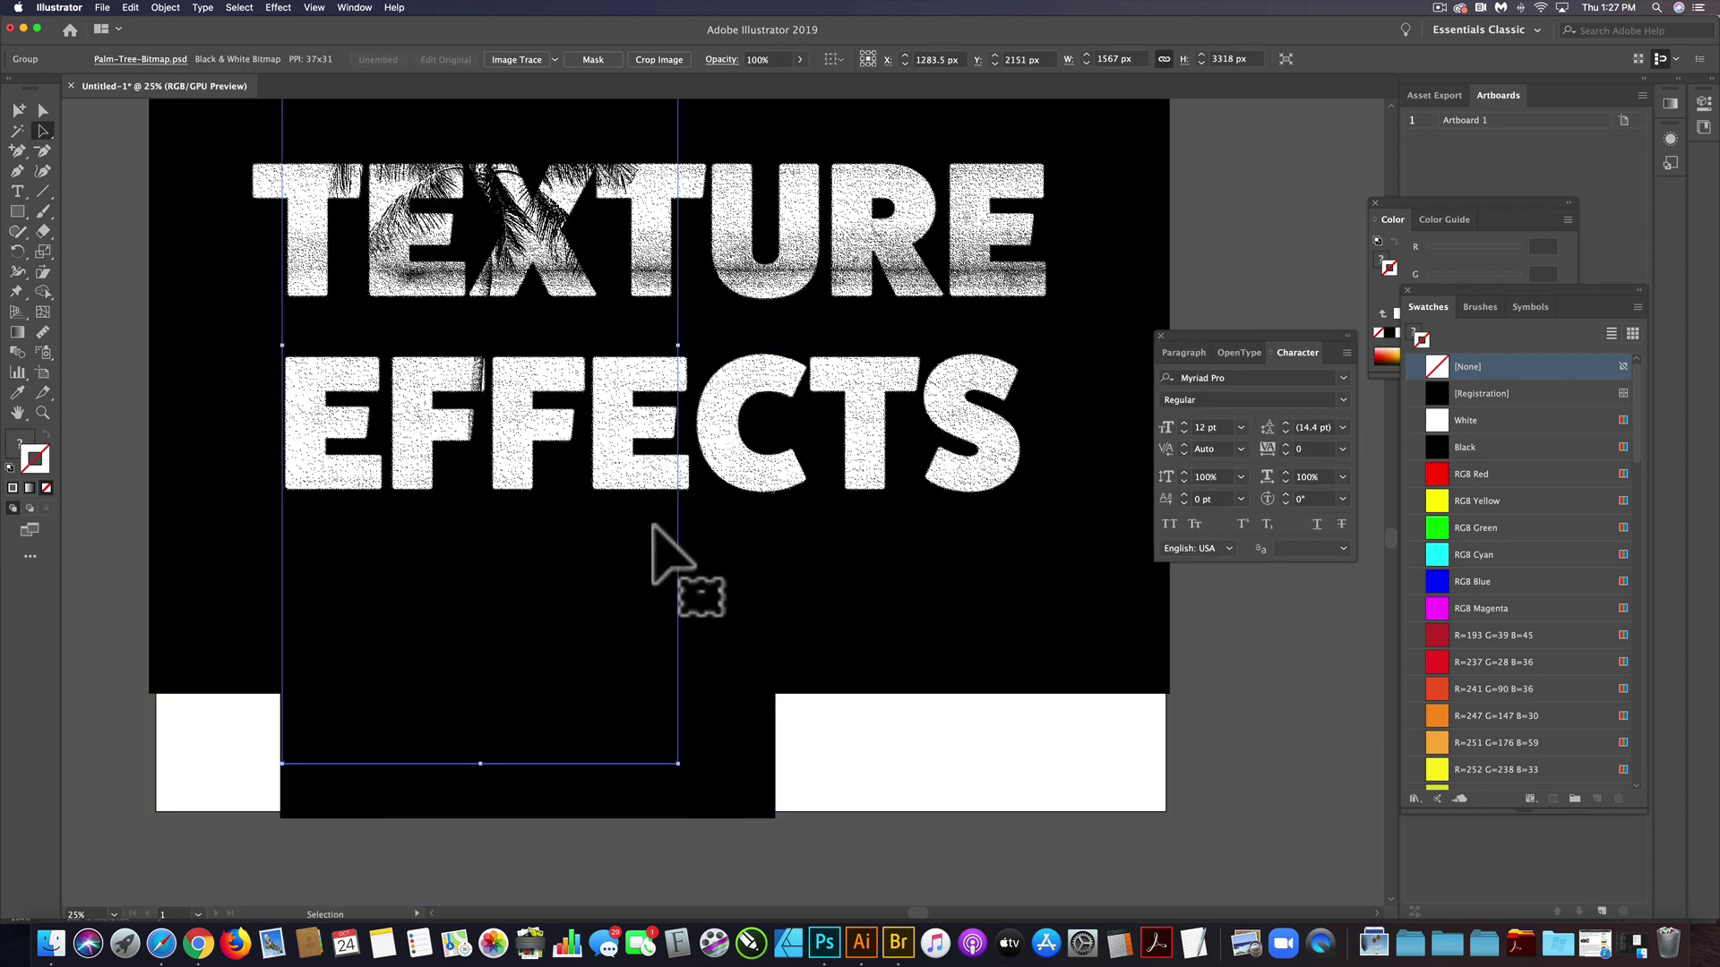
Zoom out to inspect the palm image, then undo the move so it returns to the artboard.
{"action": "key", "text": "super+minus"}
{"action": "key", "text": "super+minus"}
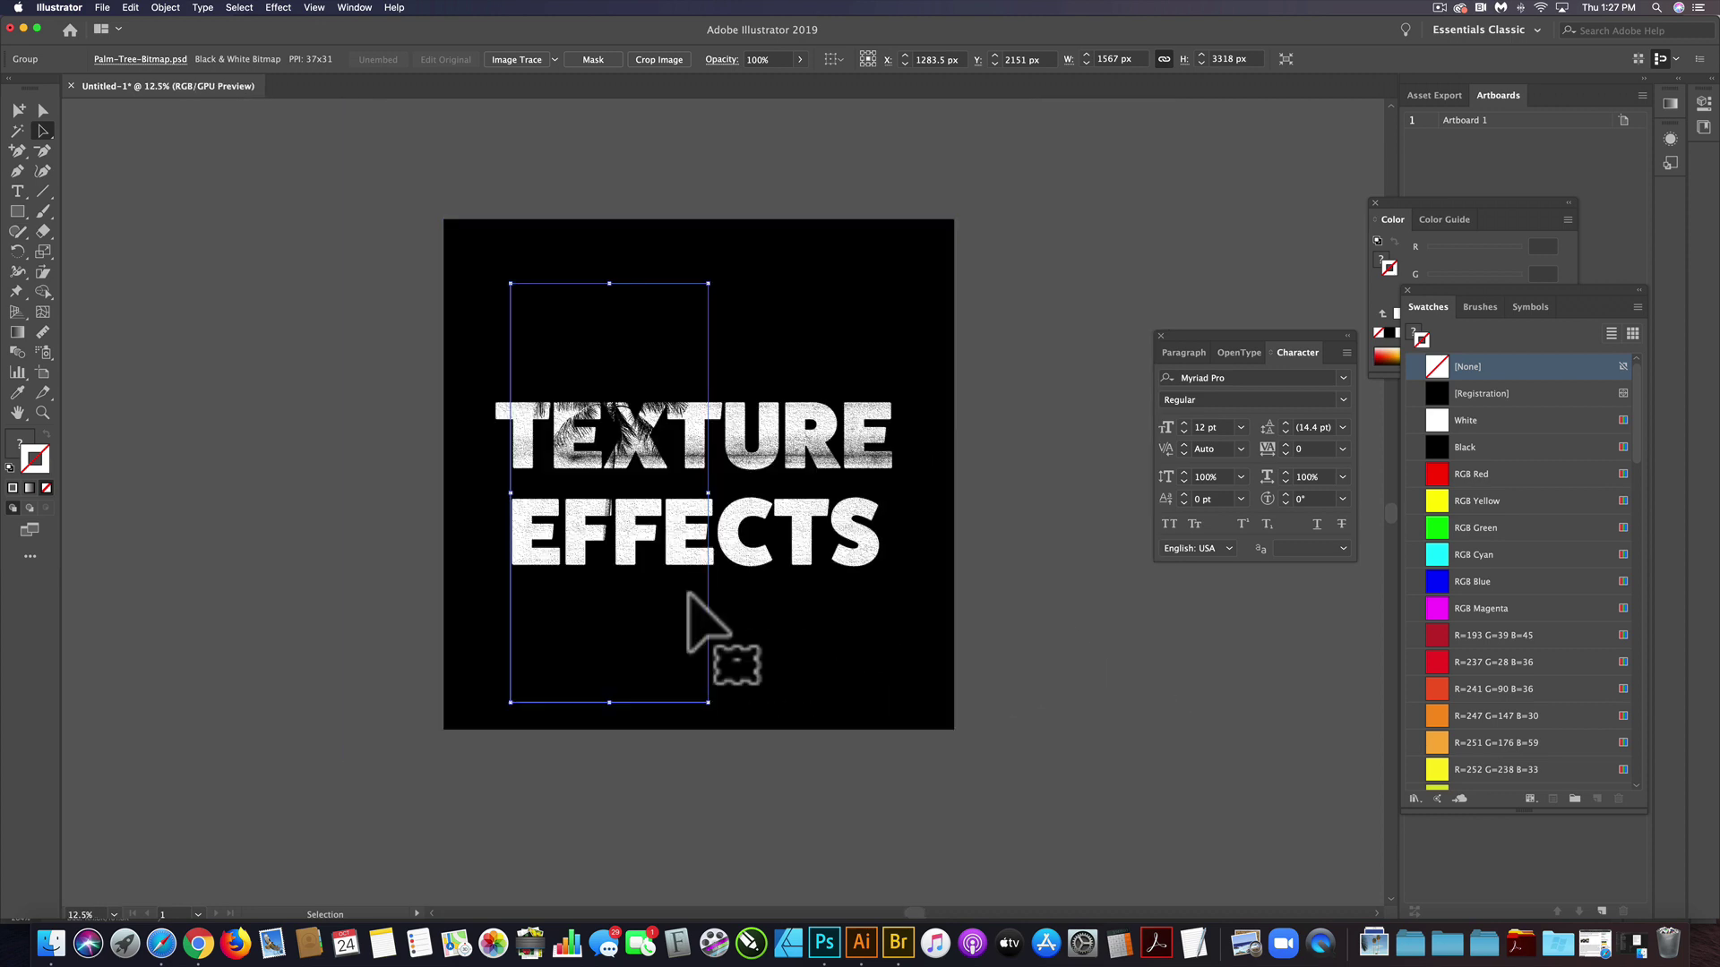
{"action": "left_click_drag", "start_coordinate": [602, 605], "coordinate": [353, 586]}
{"action": "scroll", "coordinate": [348, 560], "scroll_direction": "up", "scroll_amount": 2}
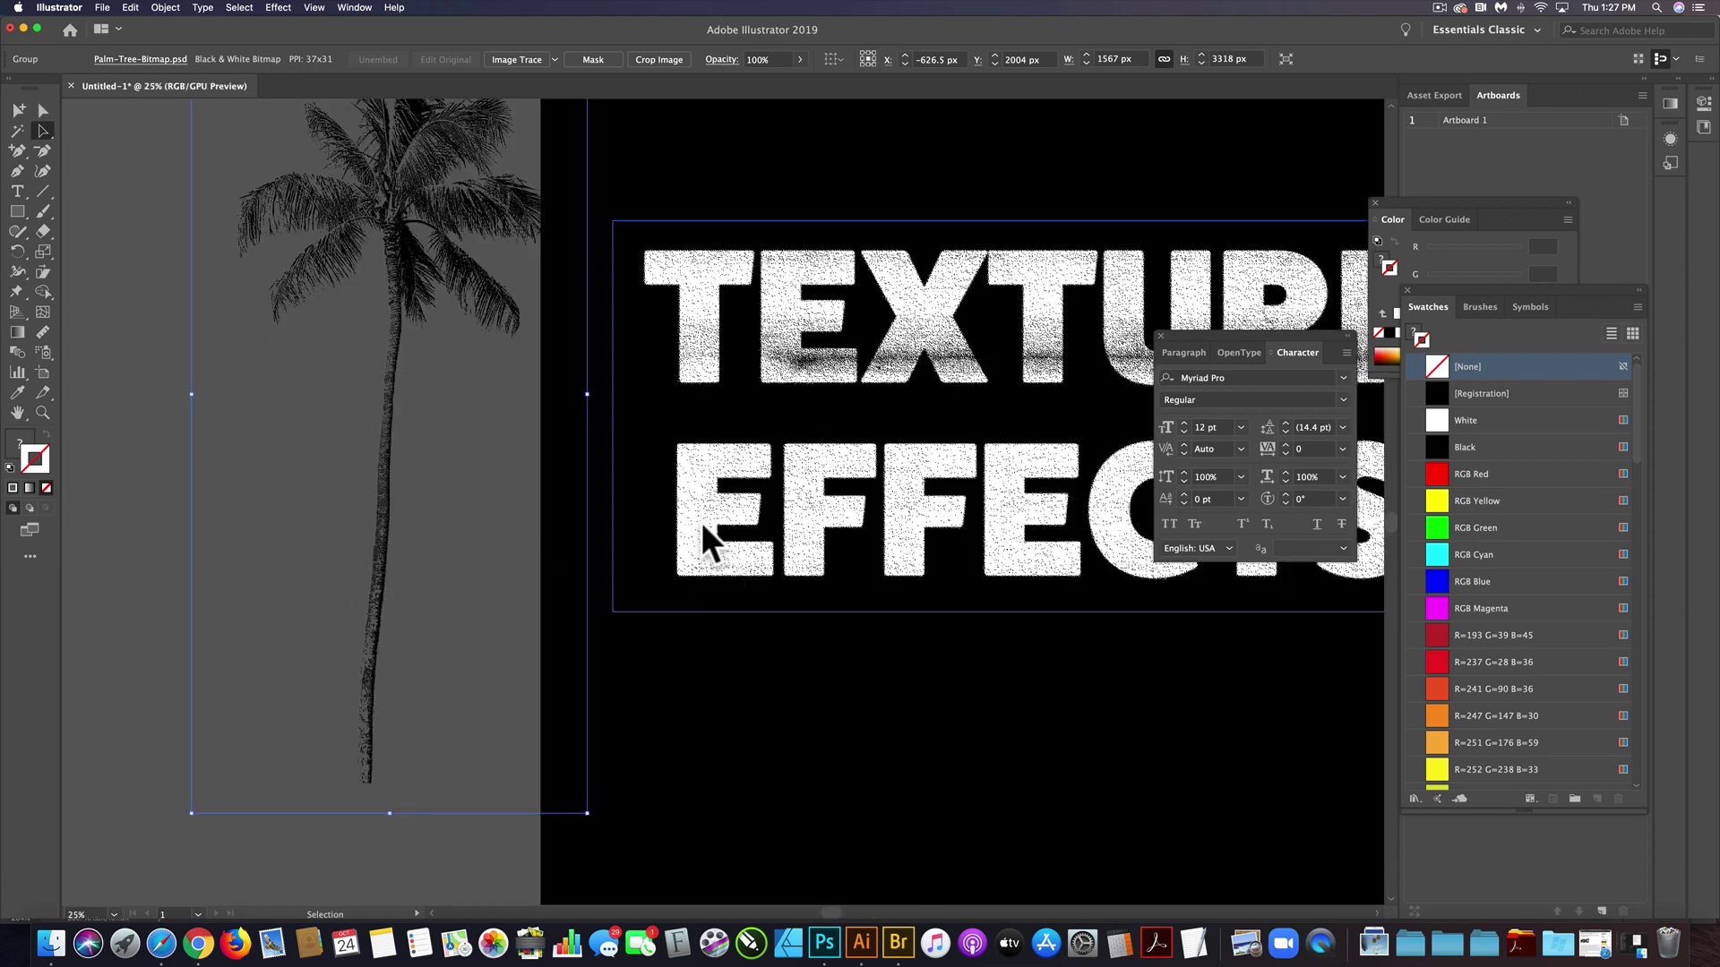
{"action": "scroll", "coordinate": [701, 523], "scroll_direction": "down", "scroll_amount": 1}
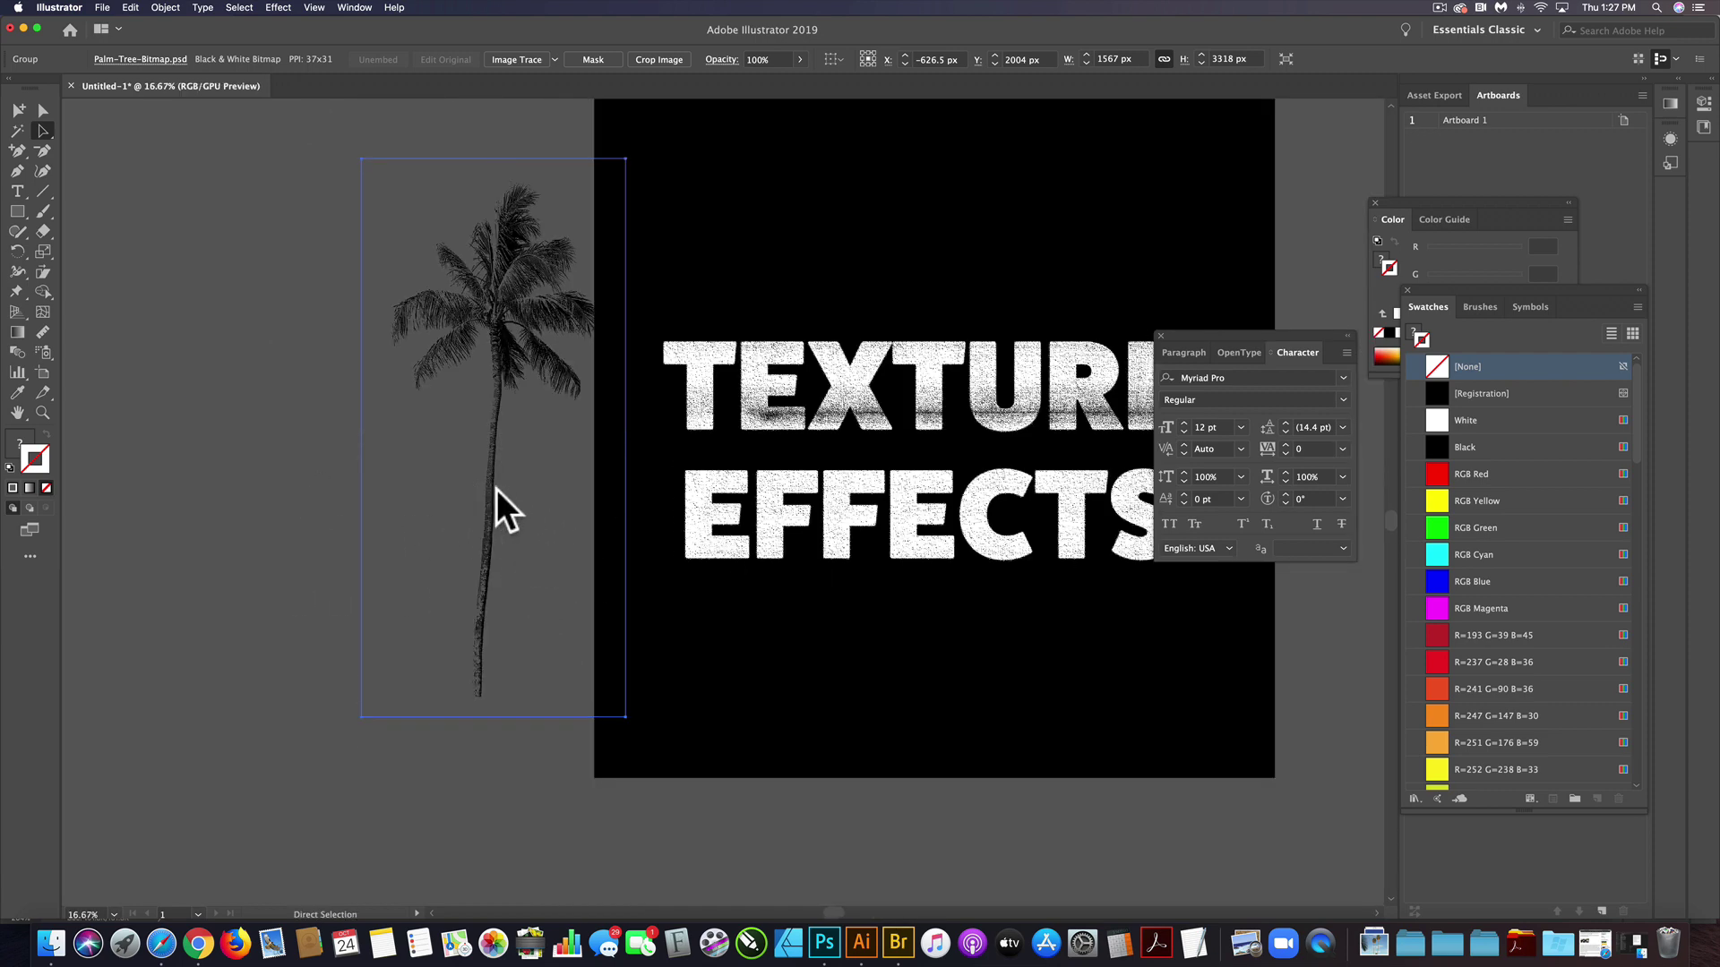
{"action": "key", "text": "super+z"}
{"action": "key", "text": "super+z"}
{"action": "key", "text": "super+z"}
{"action": "key", "text": "super+z"}
{"action": "key", "text": "super+z"}
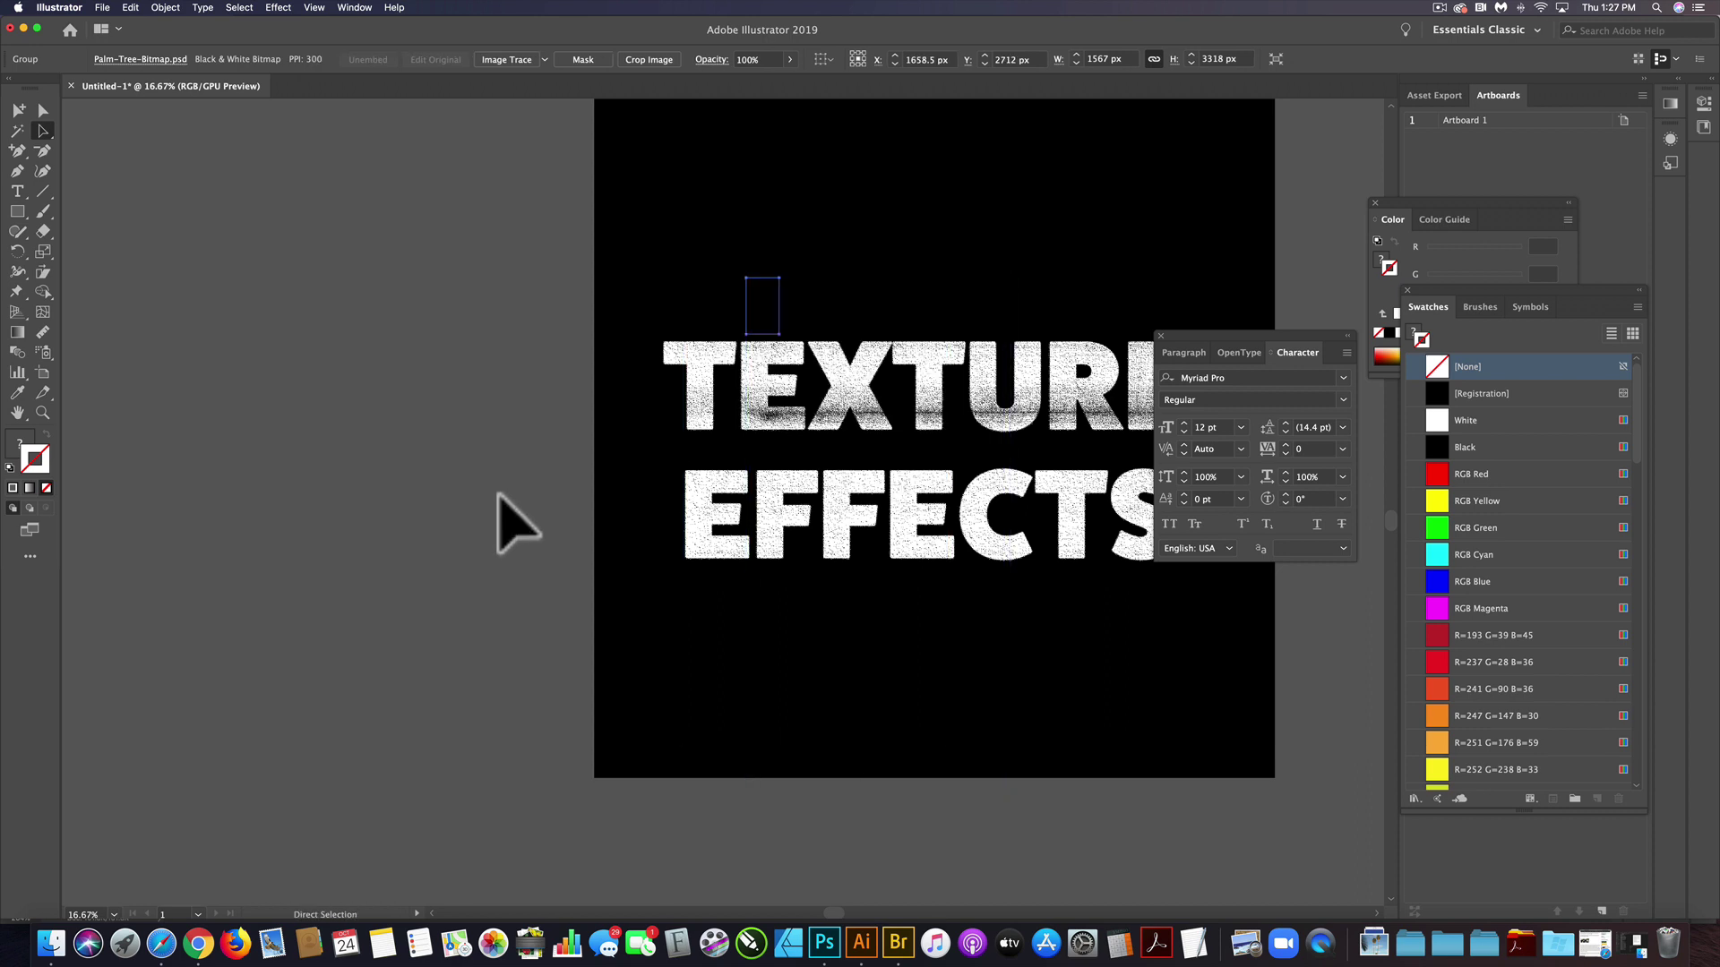
{"action": "key", "text": "super+z"}
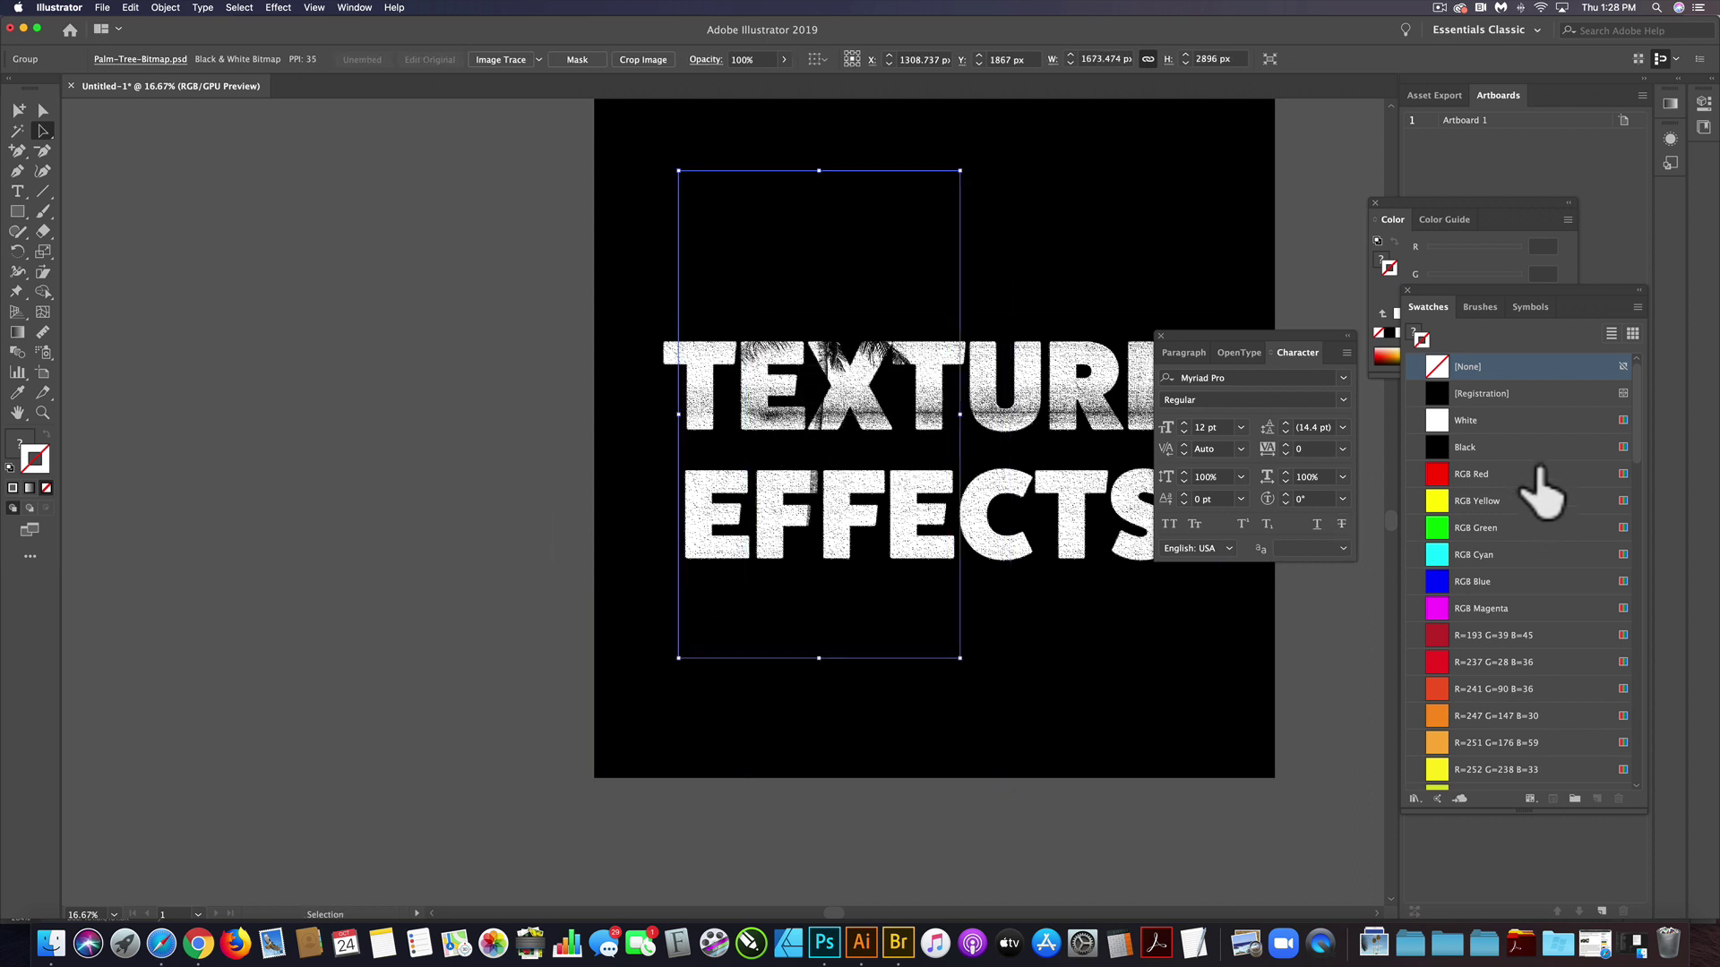
Colour the palm tree red and add two copies to its right in orange-red and orange.
{"action": "left_click", "coordinate": [1491, 663]}
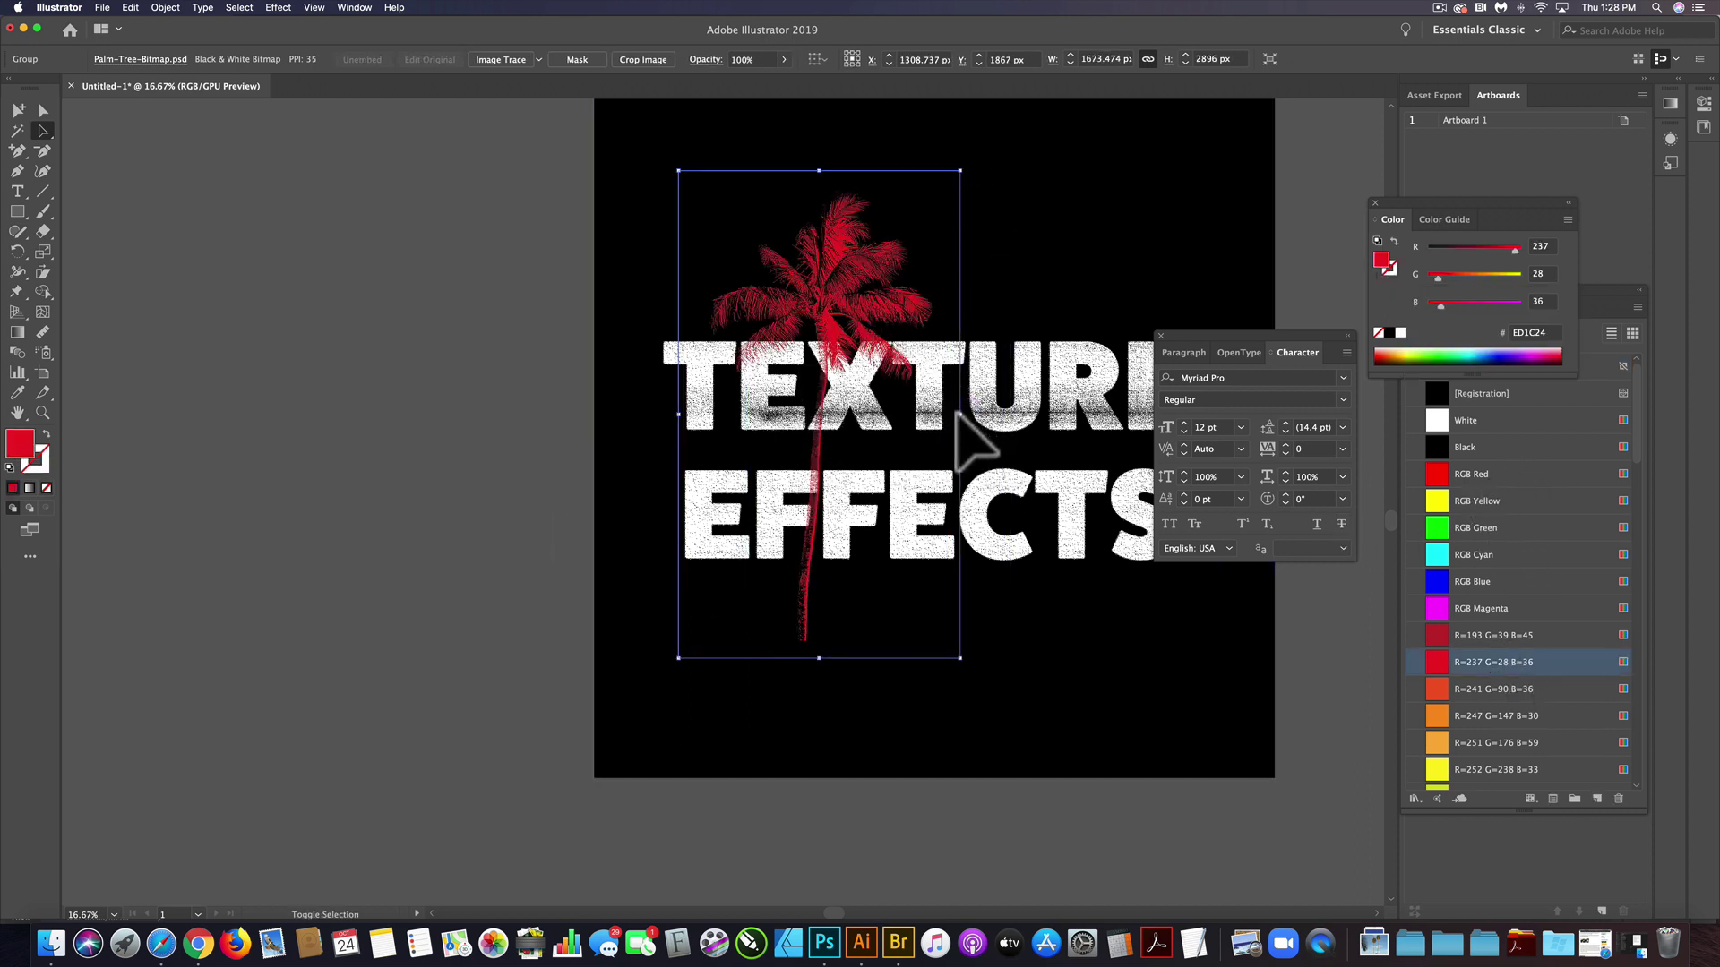
{"action": "left_click_drag", "start_coordinate": [960, 412], "coordinate": [978, 414]}
{"action": "left_click_drag", "start_coordinate": [774, 335], "coordinate": [963, 309]}
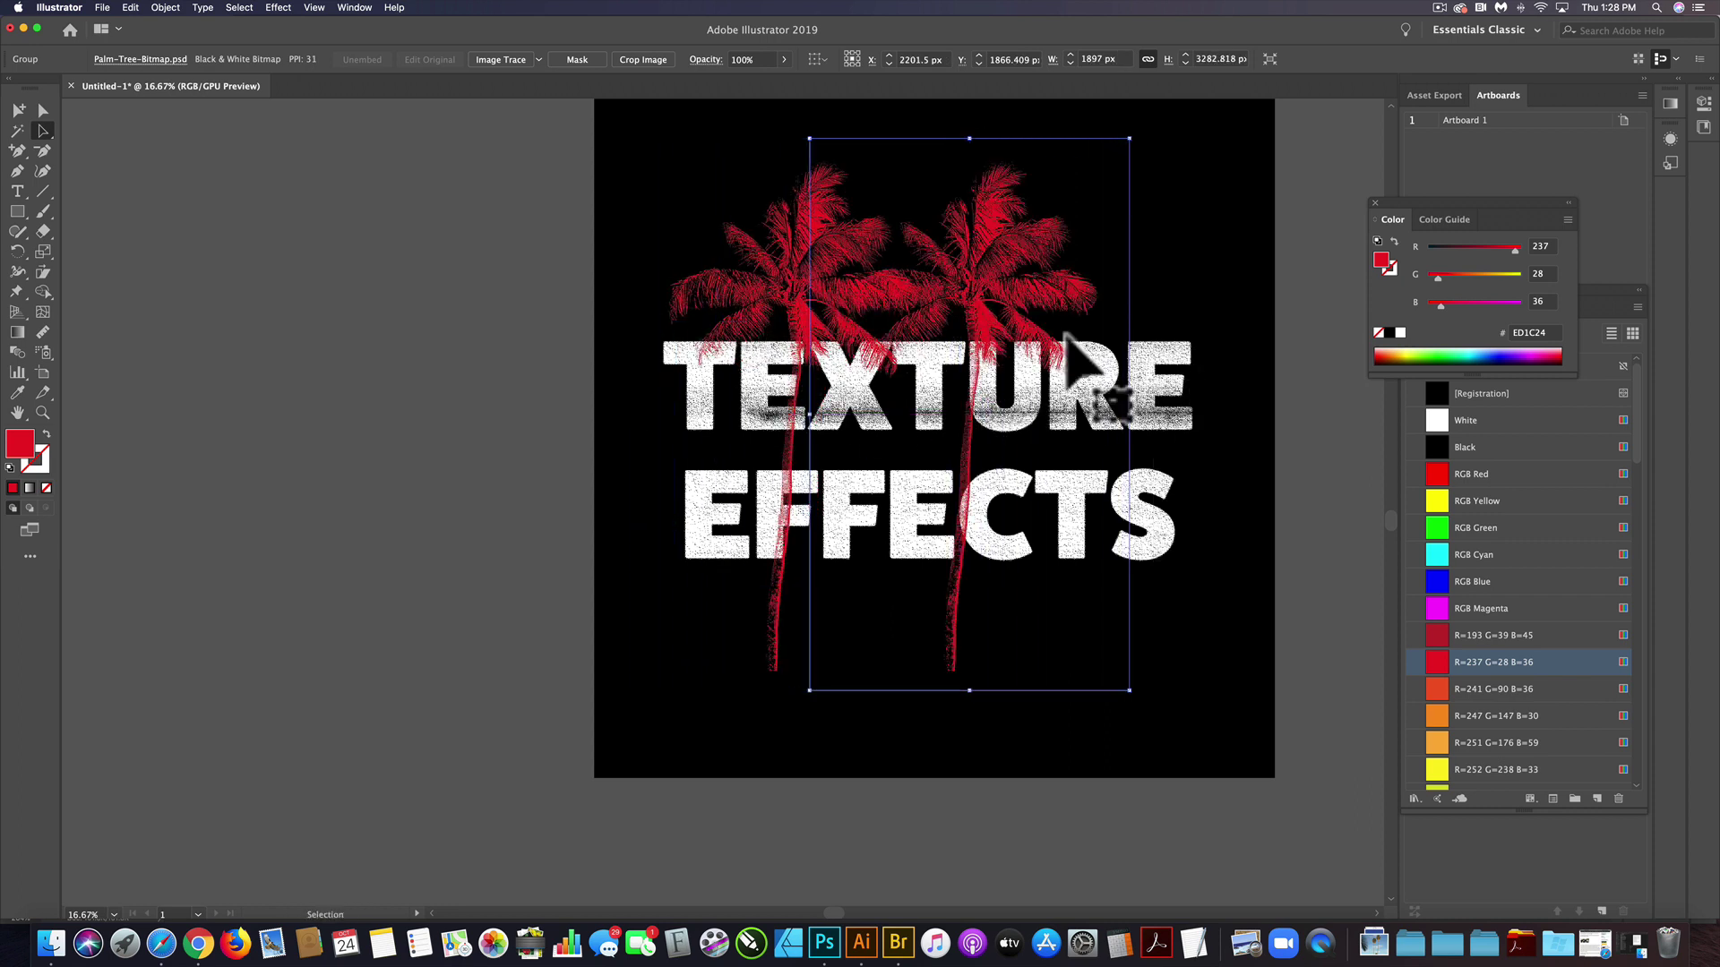
{"action": "left_click", "coordinate": [1494, 688]}
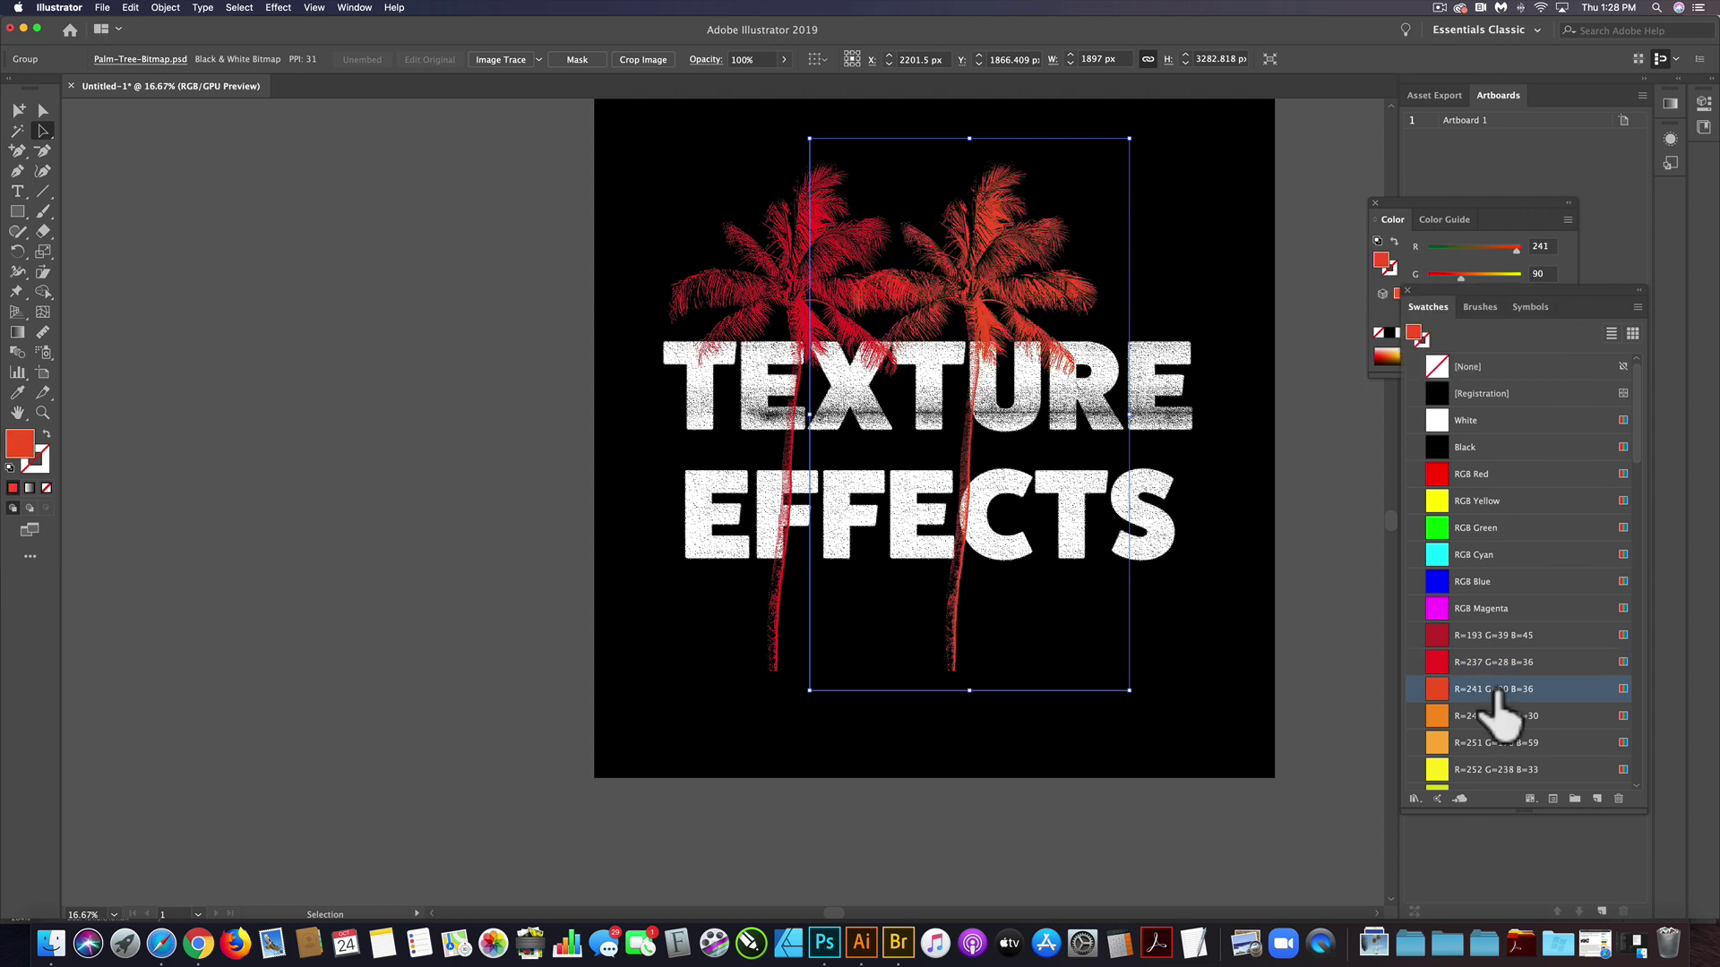
{"action": "left_click_drag", "start_coordinate": [1006, 287], "coordinate": [1158, 288]}
{"action": "left_click", "coordinate": [1494, 715]}
{"action": "left_click", "coordinate": [1009, 788]}
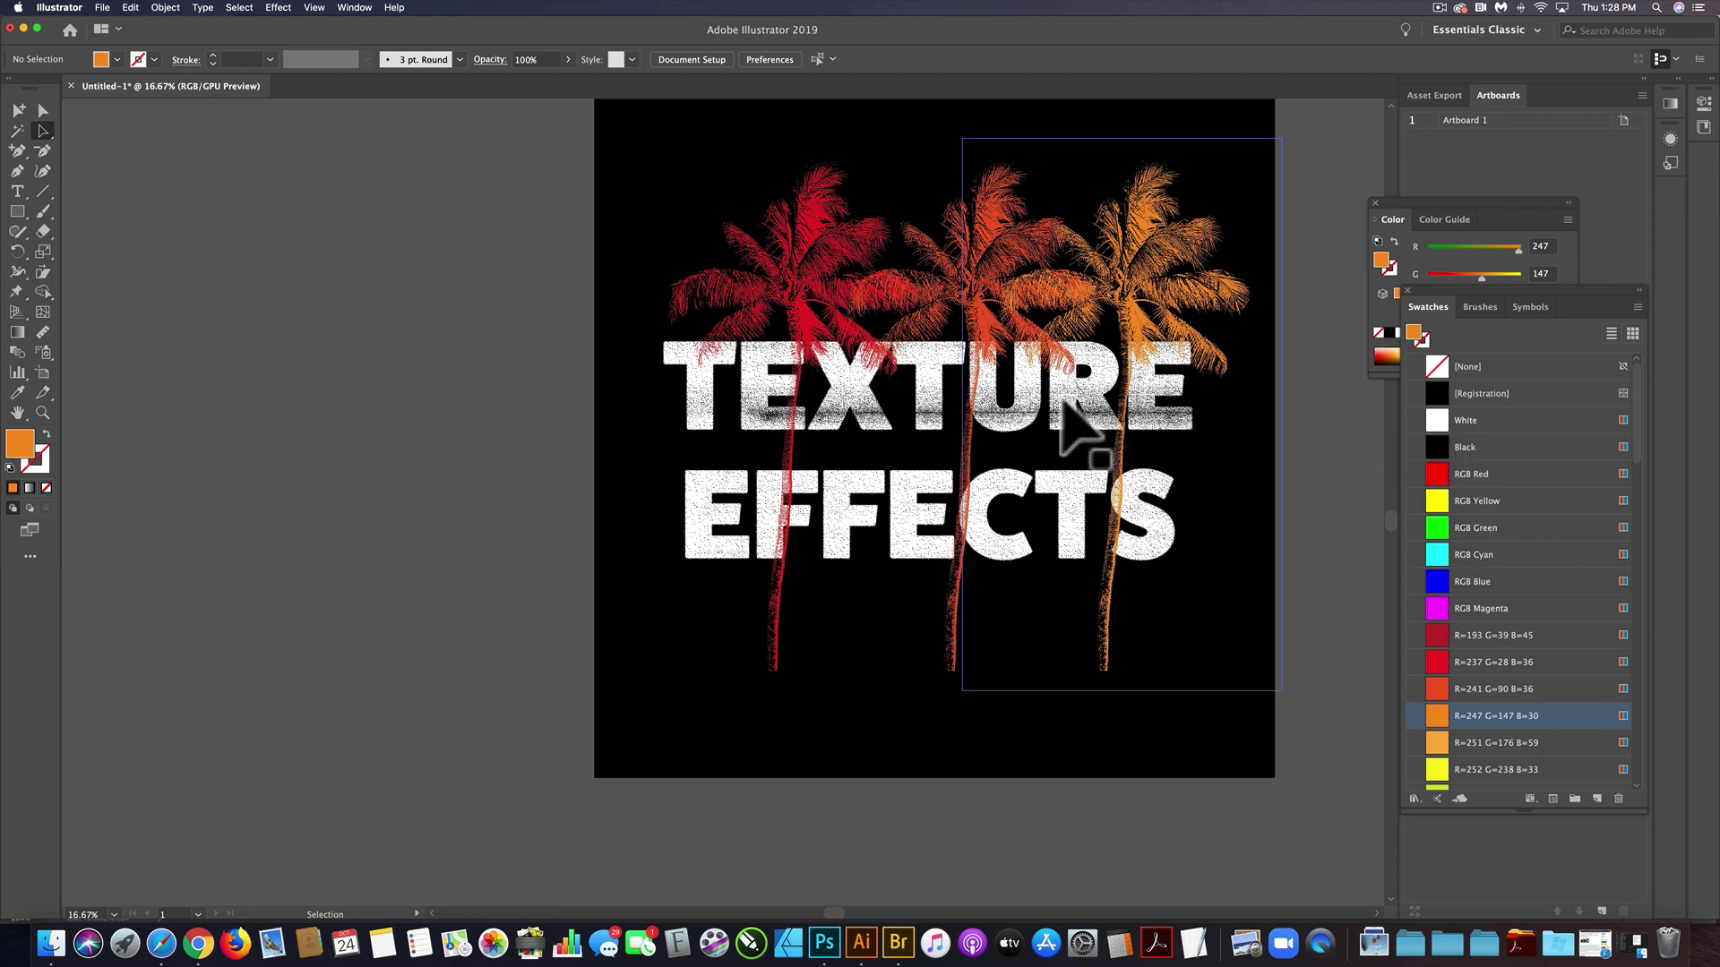
{"action": "scroll", "coordinate": [991, 405], "scroll_direction": "up", "scroll_amount": 4}
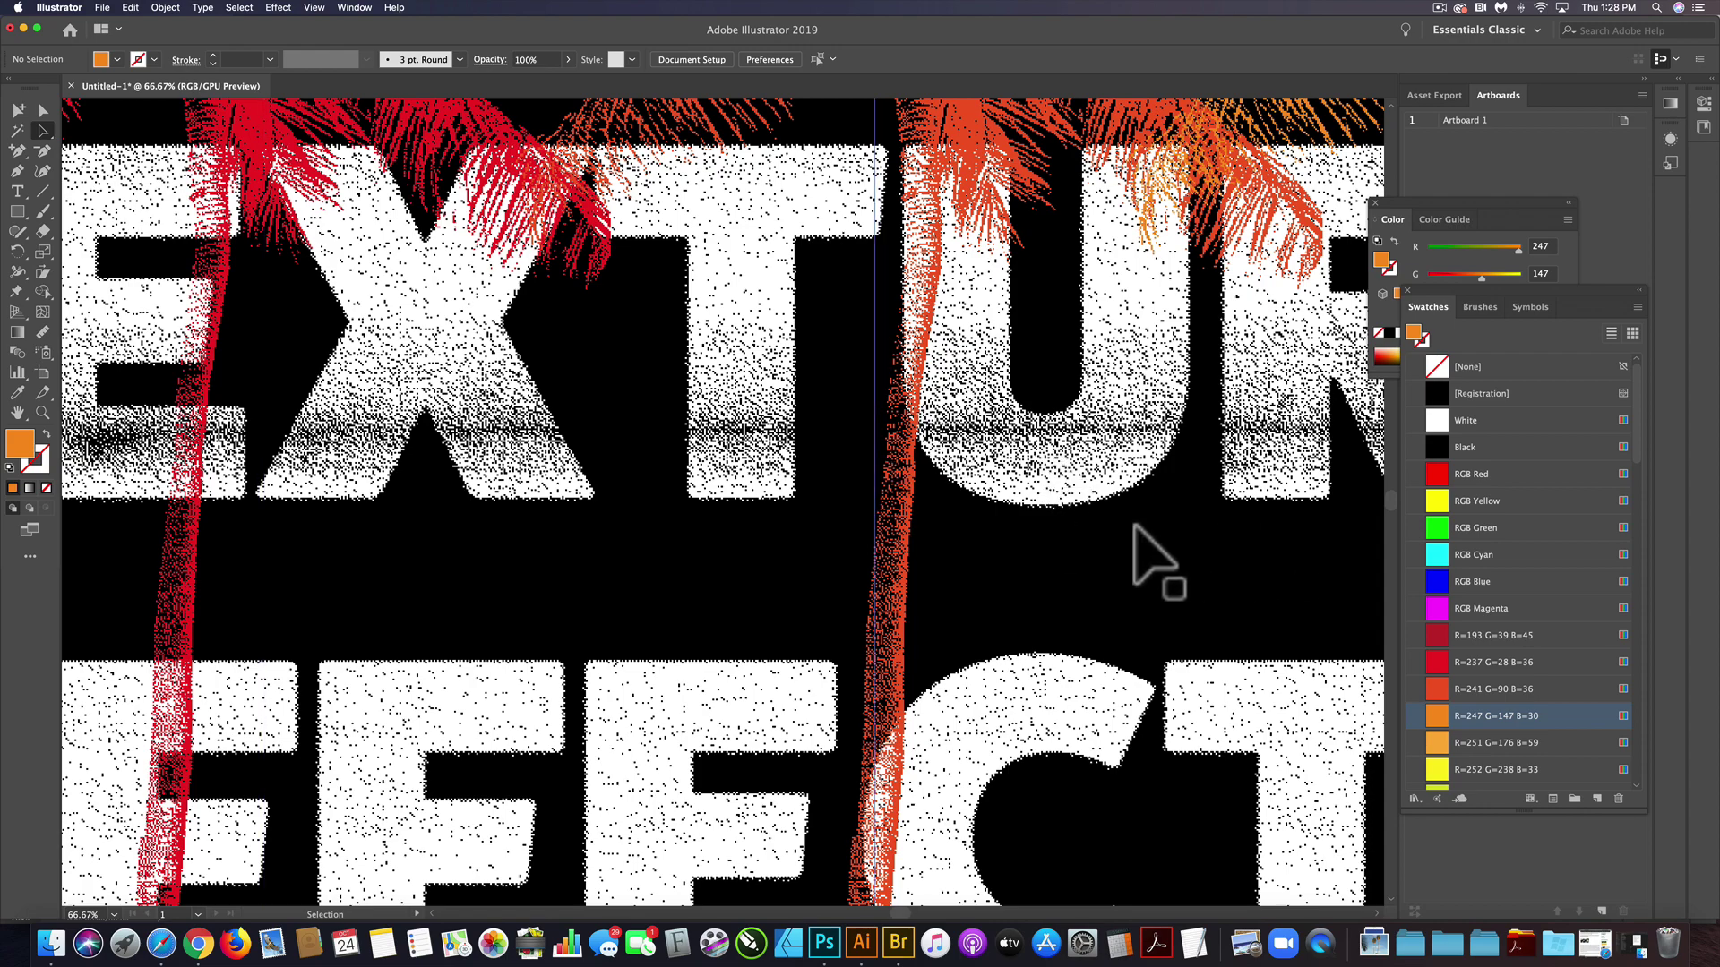
{"action": "scroll", "coordinate": [1133, 524], "scroll_direction": "down", "scroll_amount": 3}
{"action": "scroll", "coordinate": [1163, 530], "scroll_direction": "up", "scroll_amount": 2}
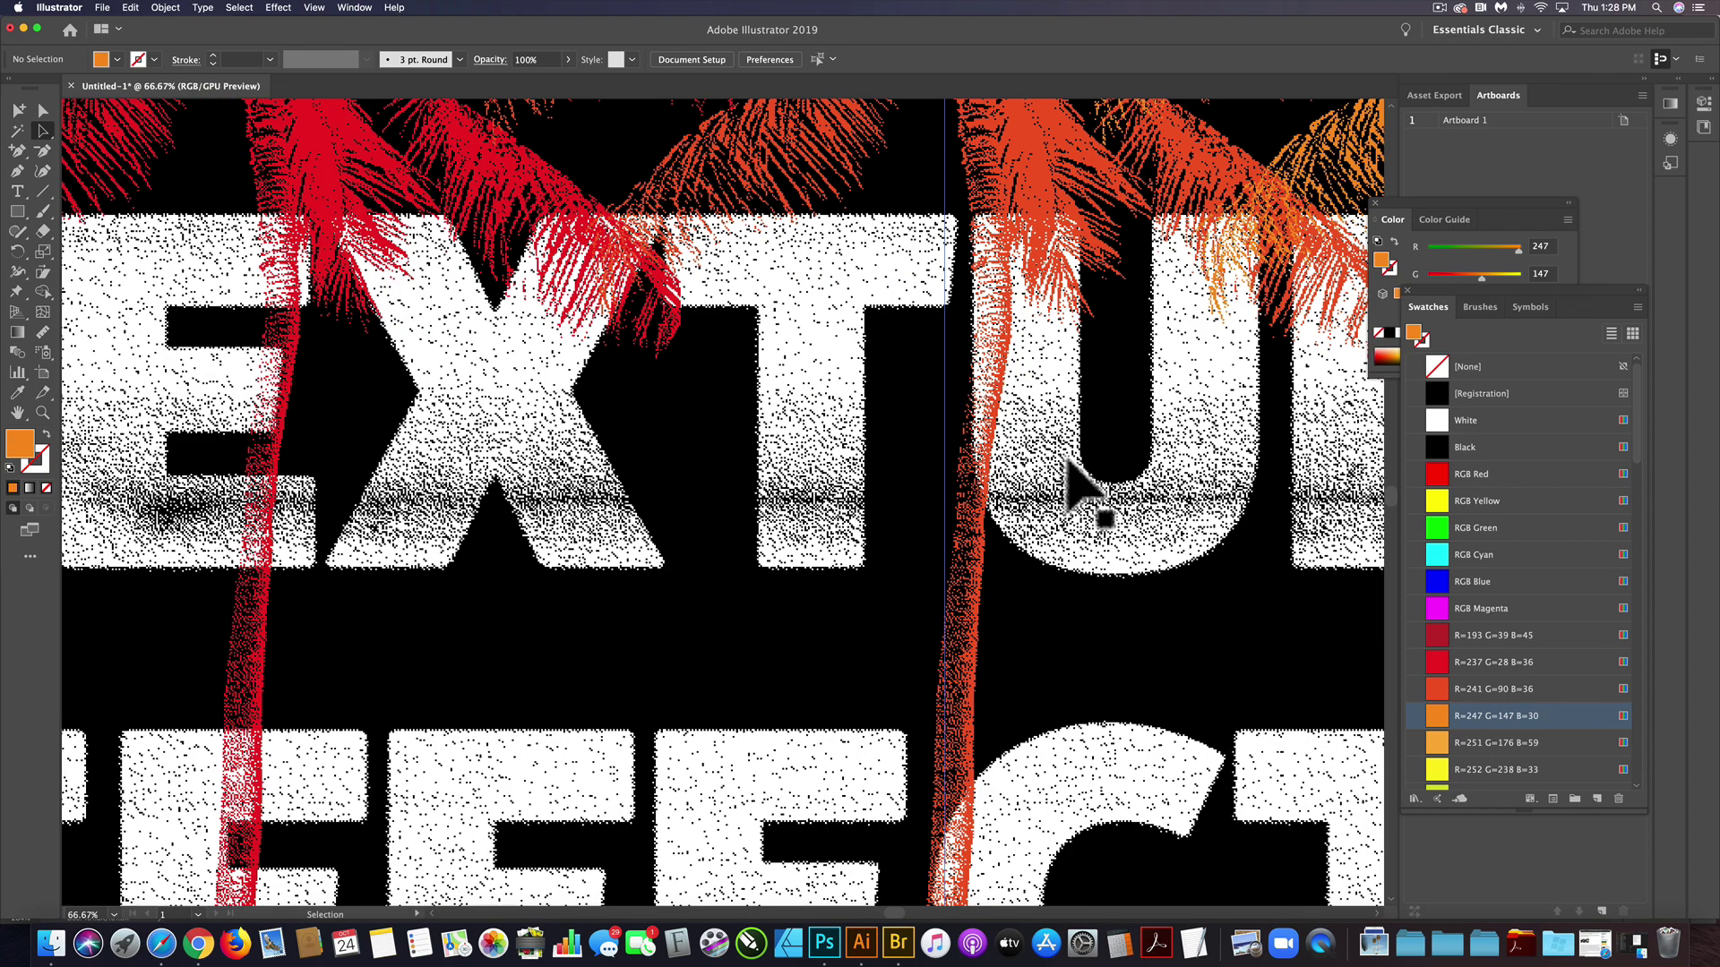
{"action": "scroll", "coordinate": [1084, 481], "scroll_direction": "down", "scroll_amount": 4}
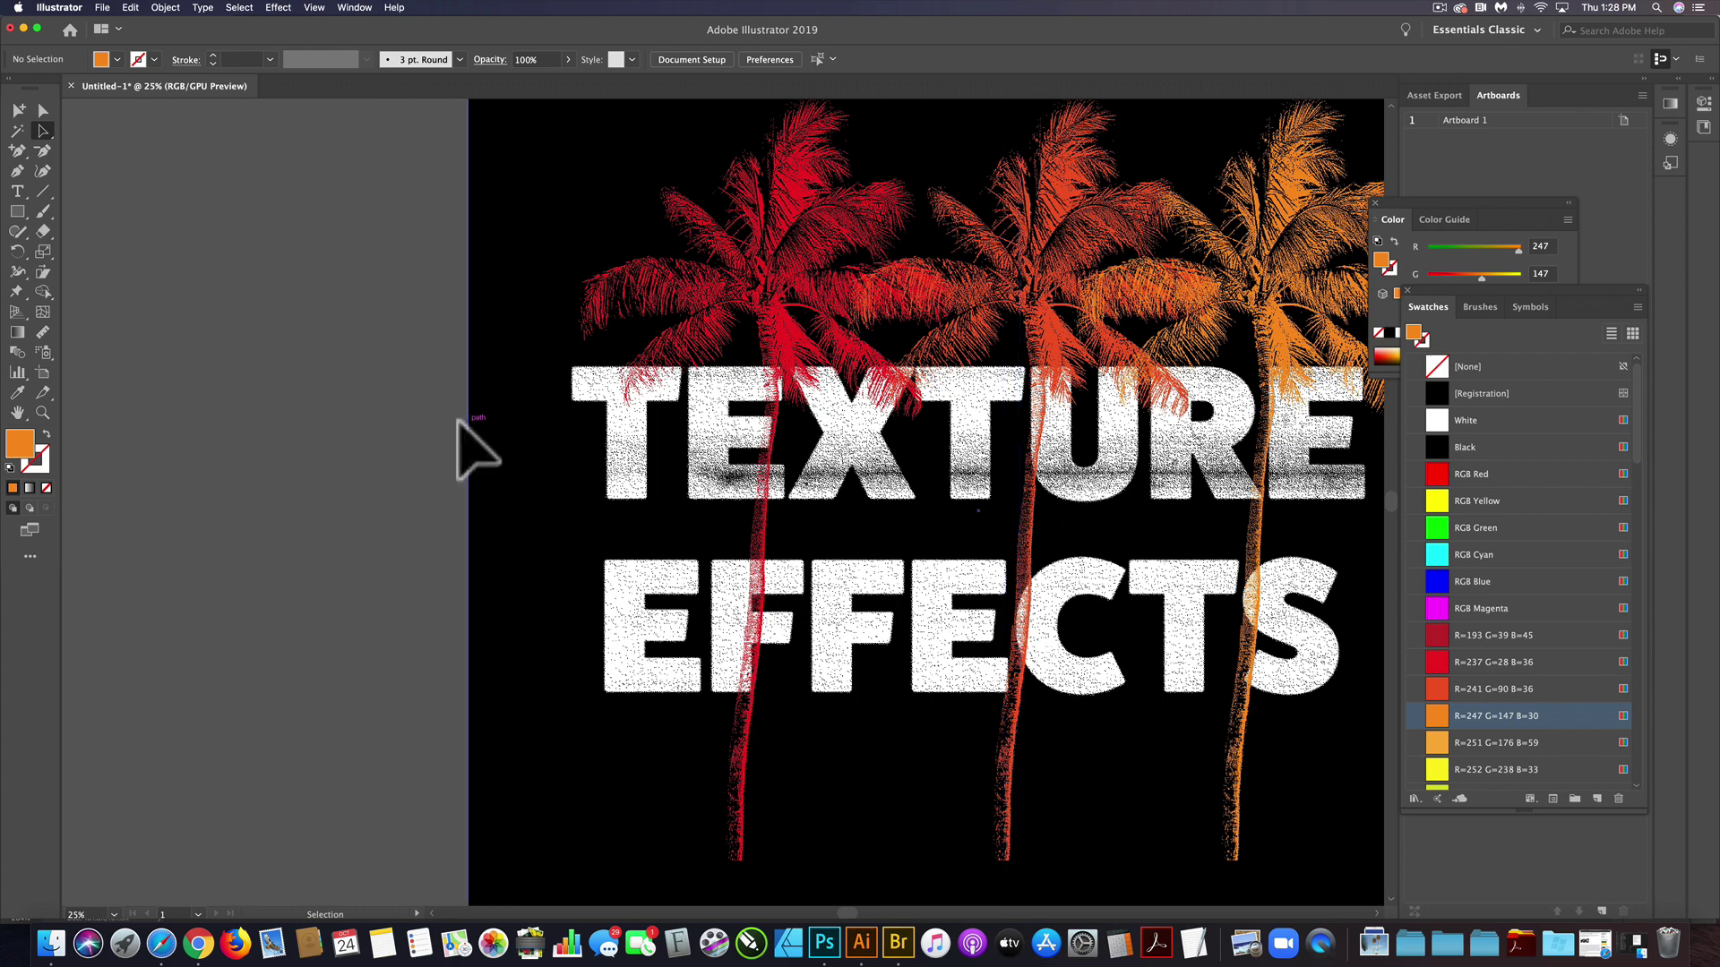
{"action": "left_click_drag", "start_coordinate": [690, 386], "coordinate": [442, 441]}
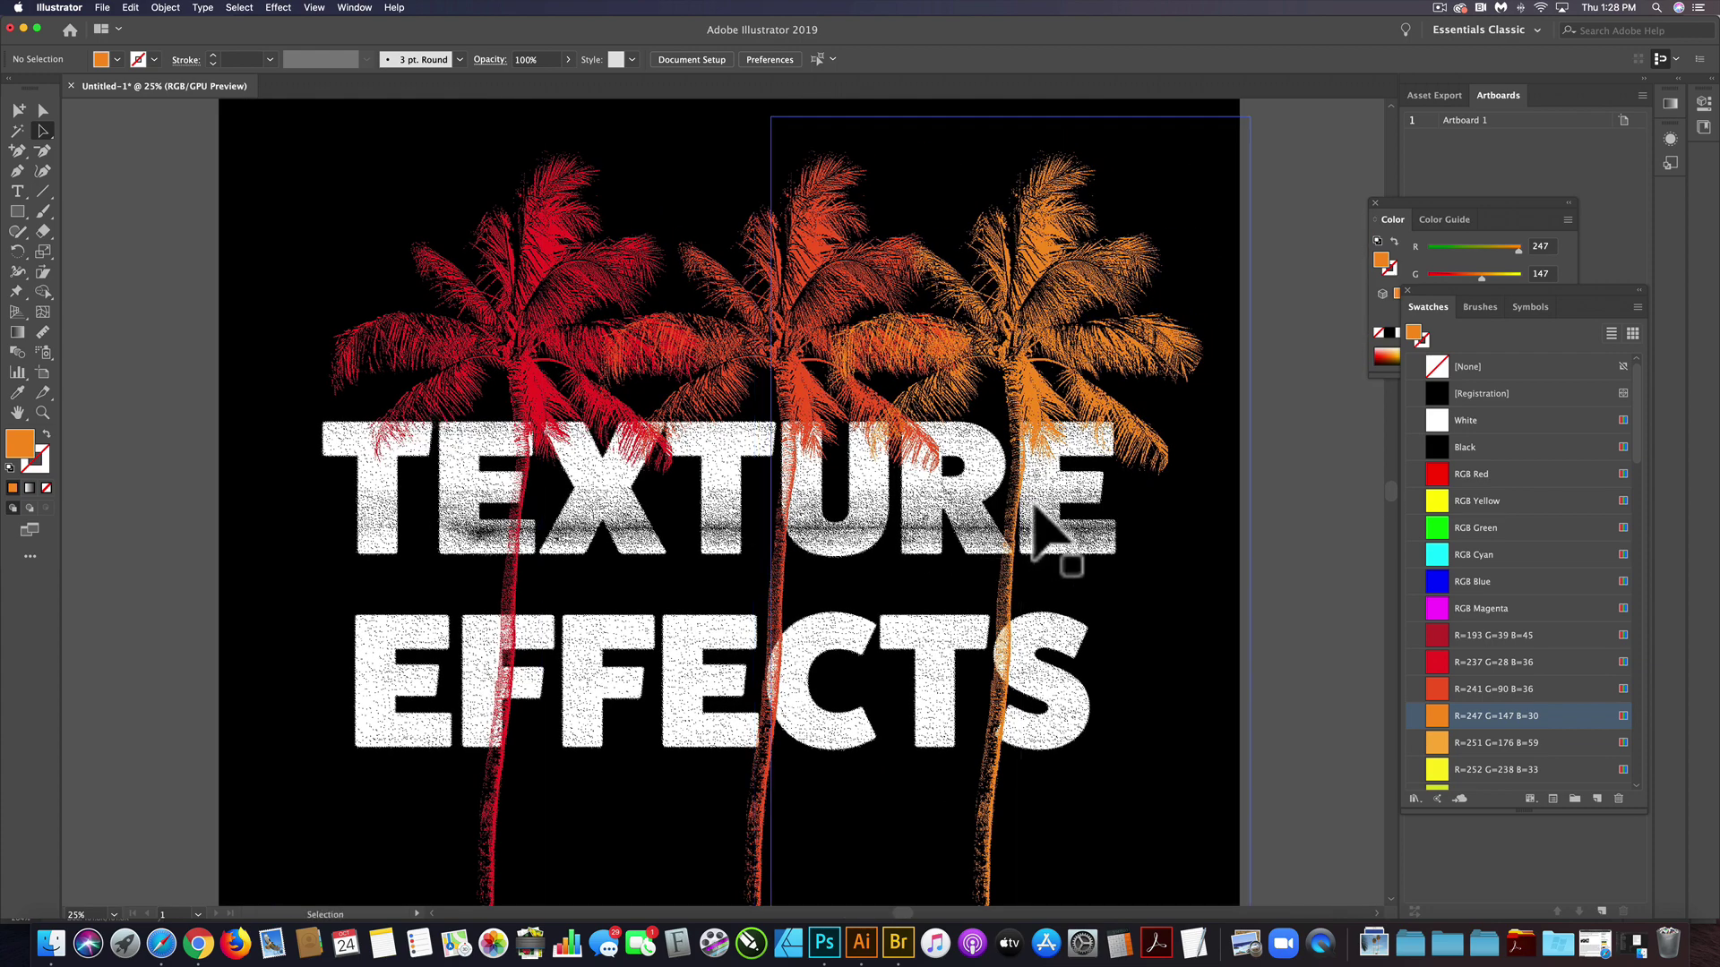